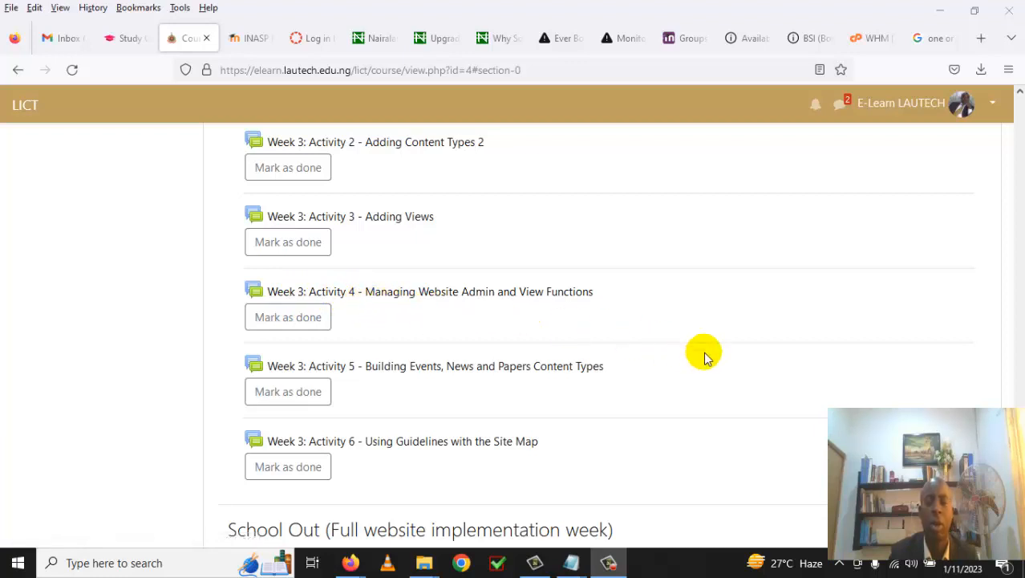
Review the Week 3 and Week 4 activities and the School Out section on the course page.
scroll(706, 358, "down", 1)
scroll(706, 358, "down", 1)
scroll(706, 358, "up", 2)
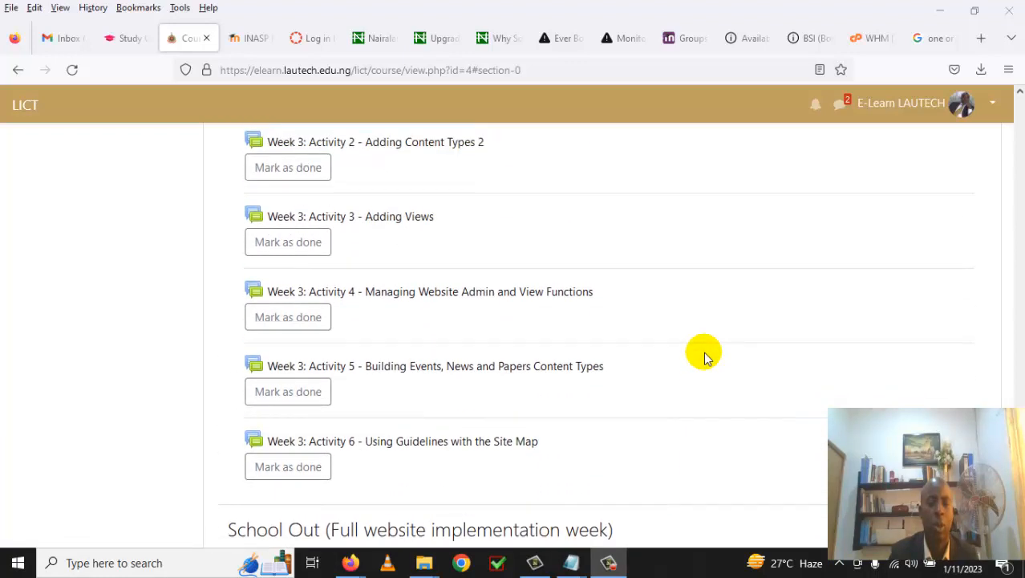
scroll(706, 358, "down", 1)
scroll(706, 358, "down", 3)
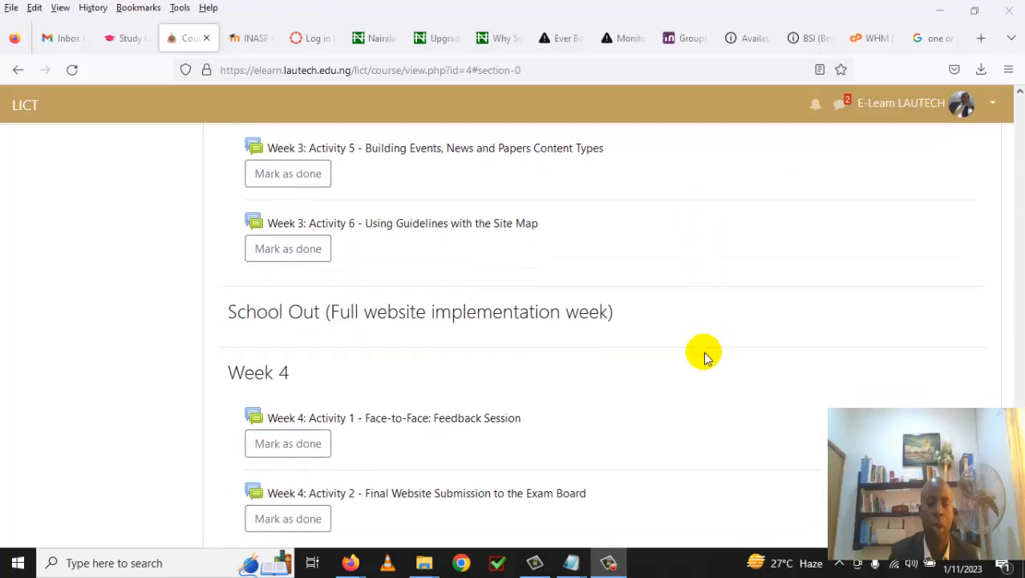
scroll(706, 358, "down", 1)
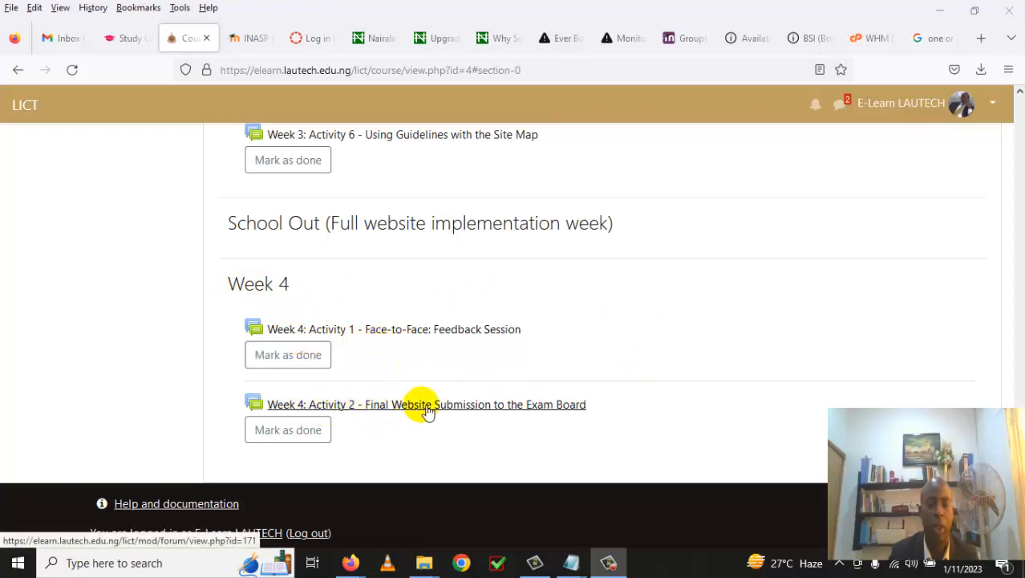
scroll(542, 298, "up", 3)
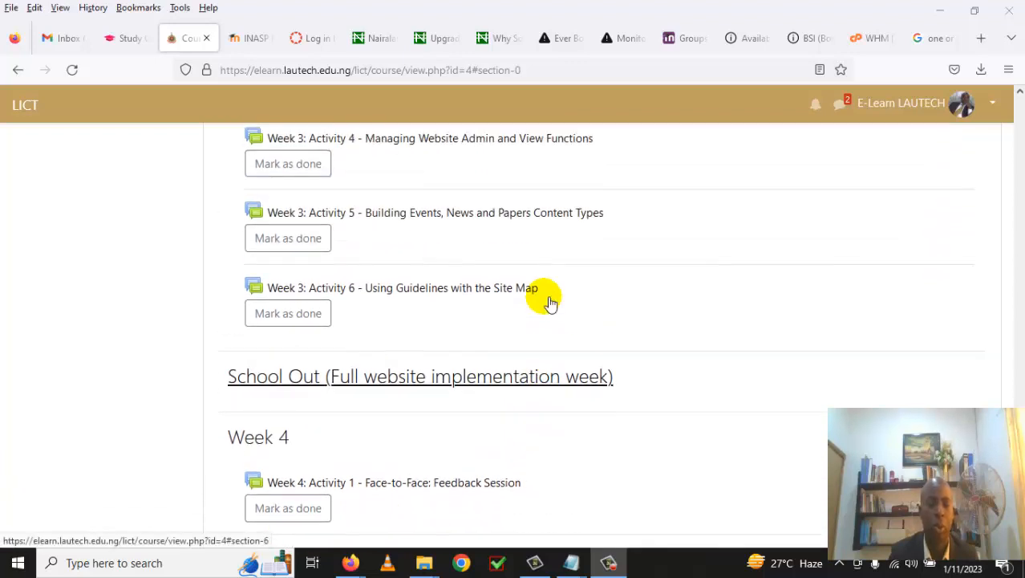
scroll(543, 297, "down", 1)
scroll(542, 298, "up", 1)
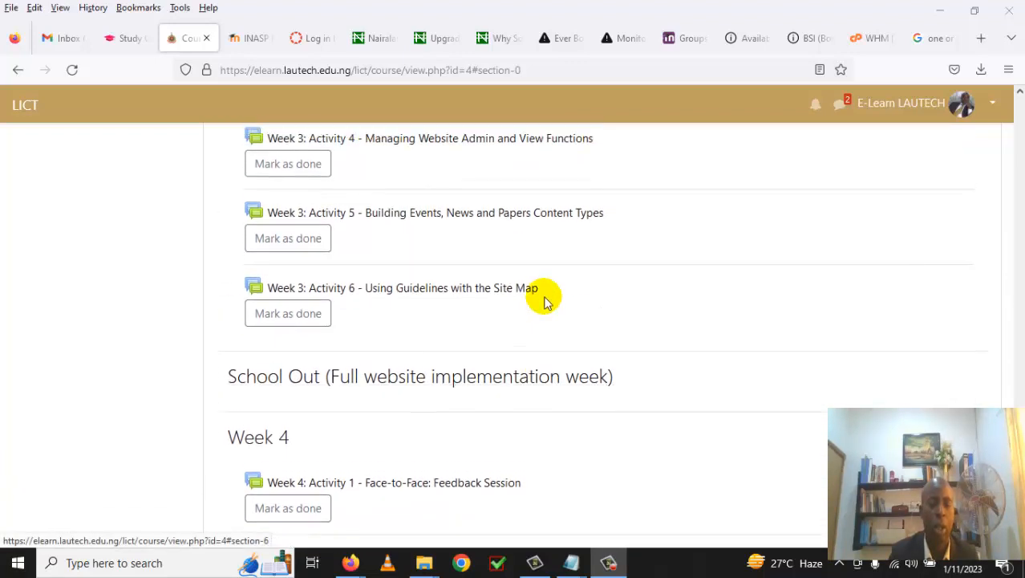
Switch to the browser window with the university library website and review its home page from the banner down to the footer links.
mouse_move(351, 564)
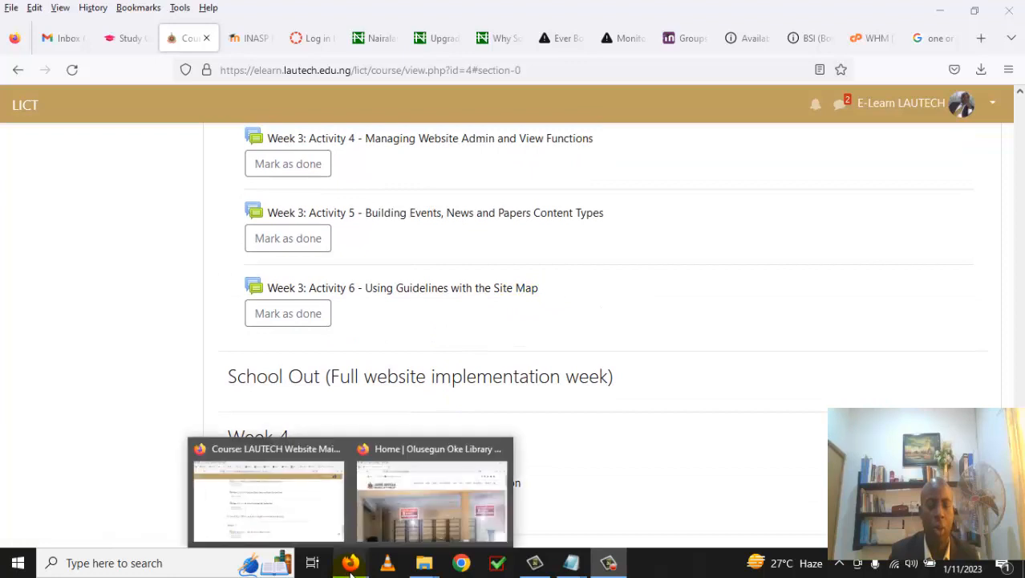
left_click(423, 521)
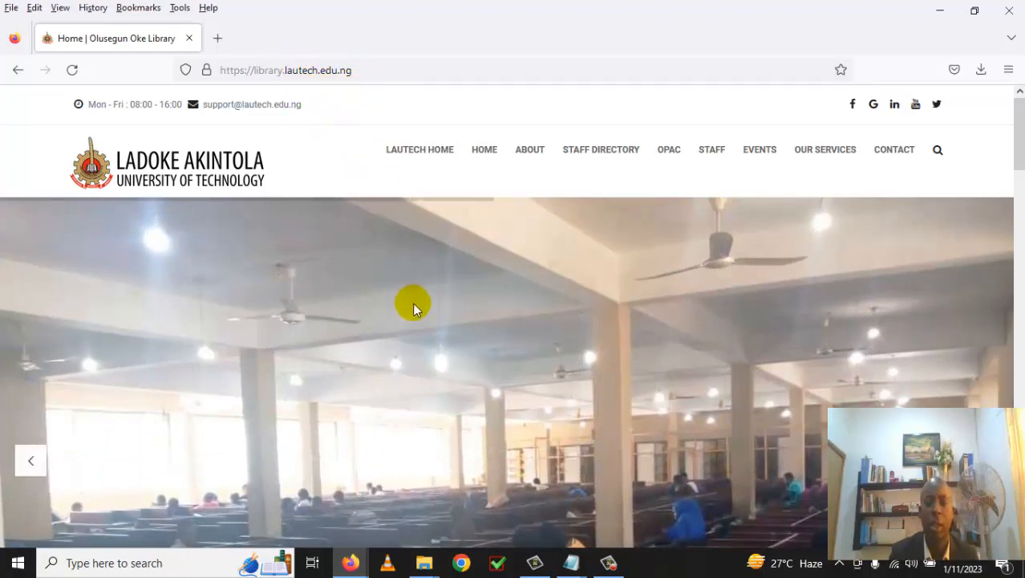
scroll(413, 304, "down", 5)
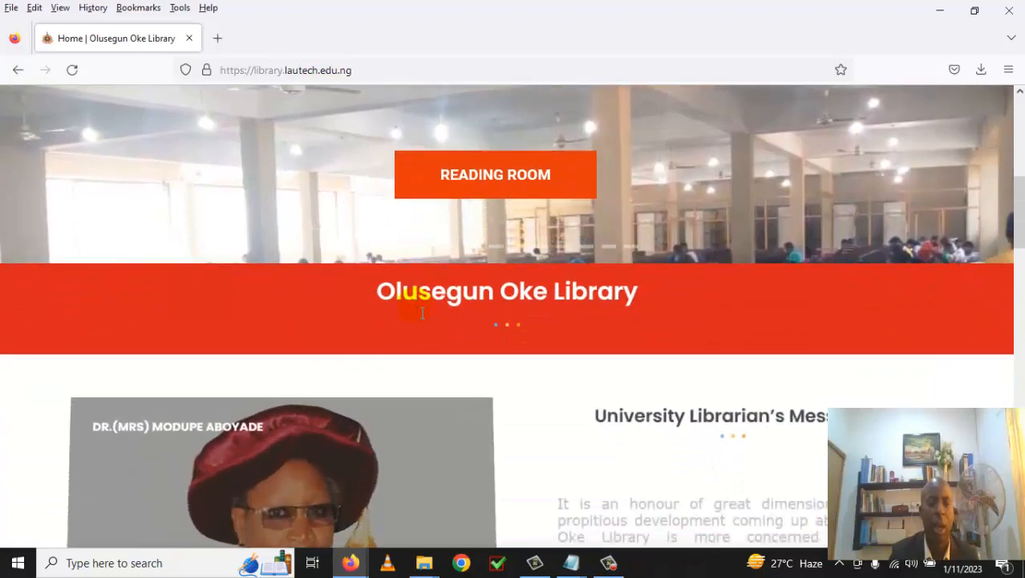
scroll(414, 304, "down", 6)
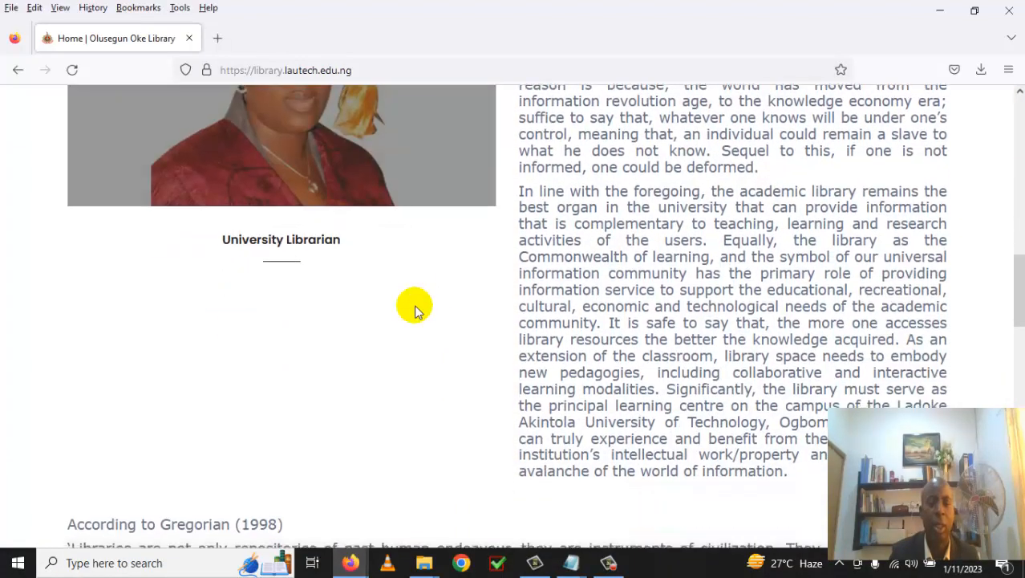
scroll(414, 305, "down", 8)
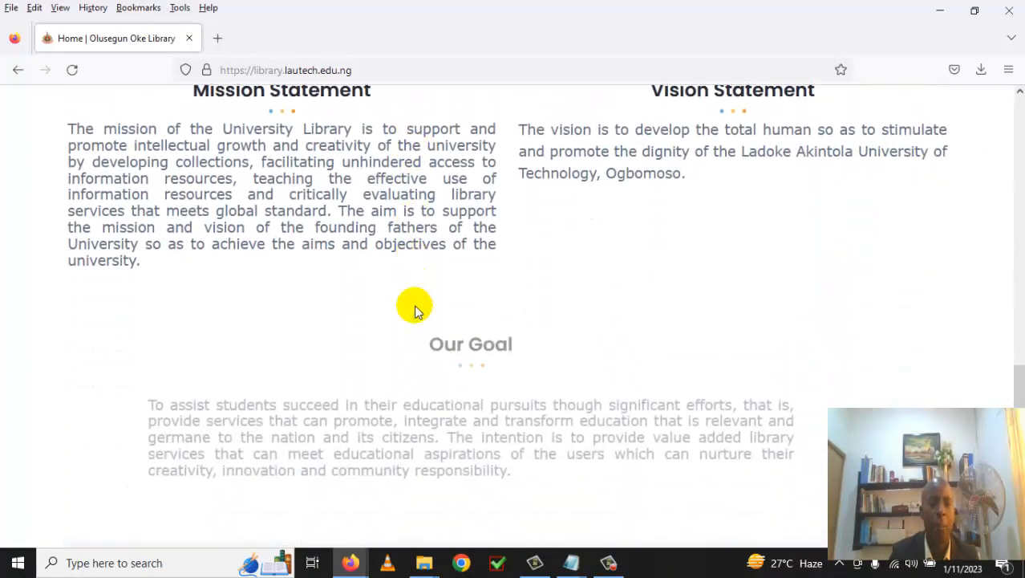
scroll(415, 311, "down", 3)
scroll(413, 306, "up", 1)
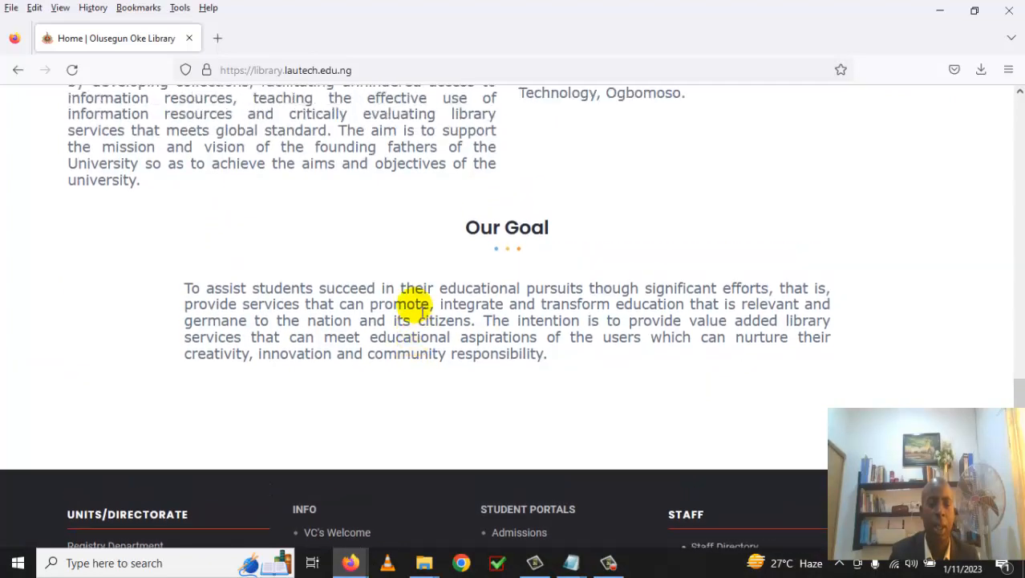
scroll(414, 309, "up", 4)
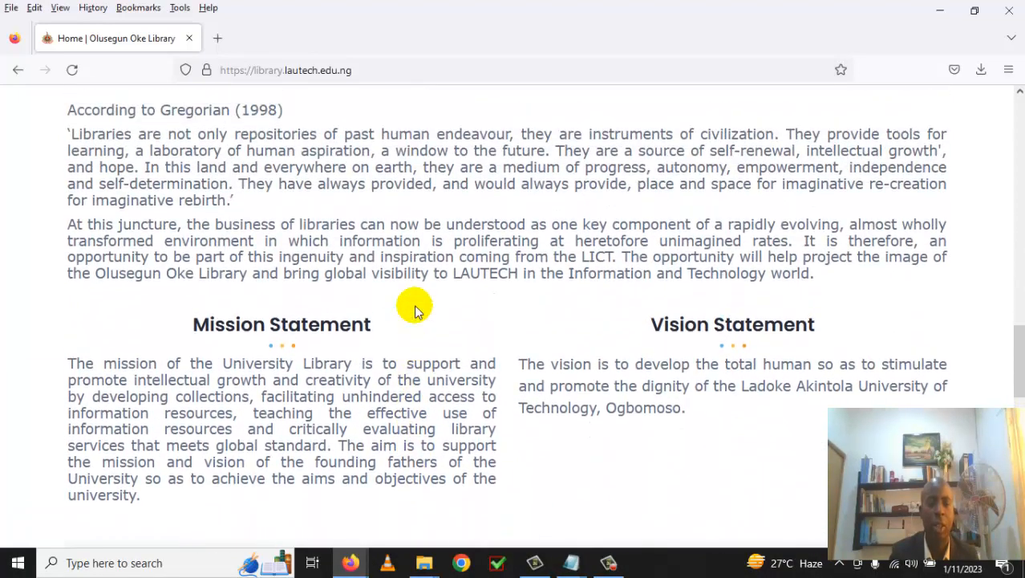
scroll(416, 311, "up", 2)
scroll(416, 311, "down", 10)
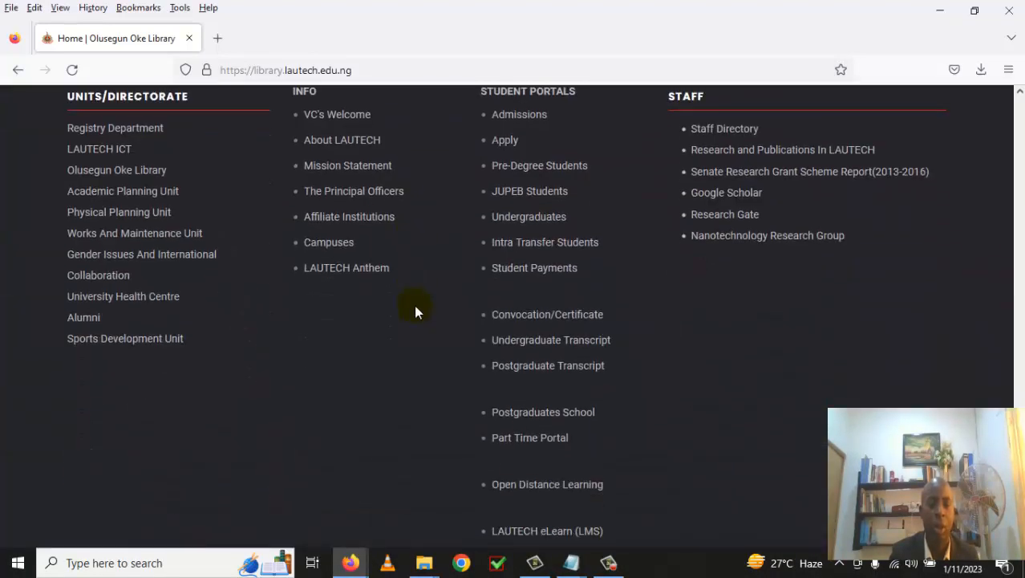
scroll(414, 304, "up", 8)
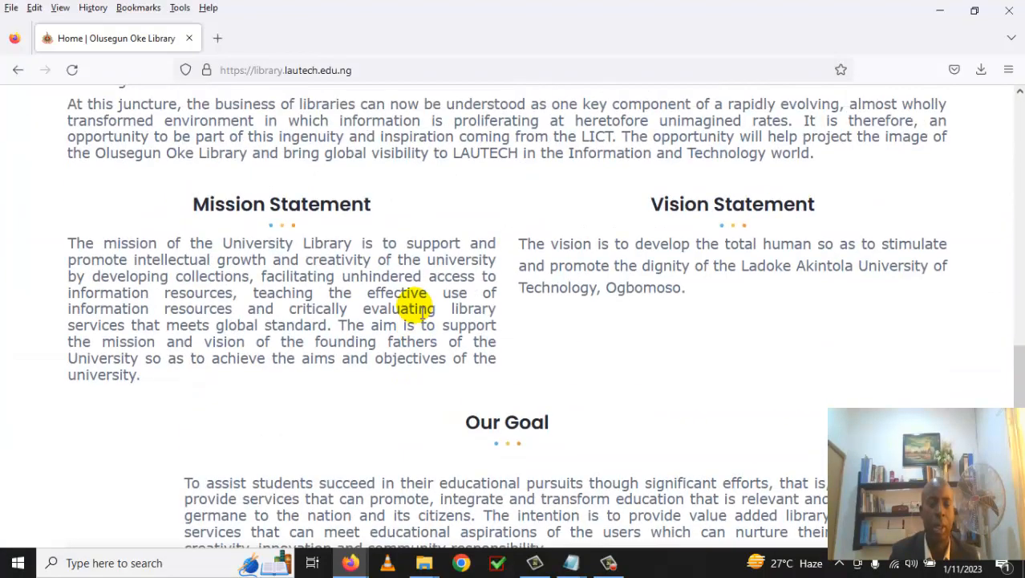
scroll(415, 309, "up", 10)
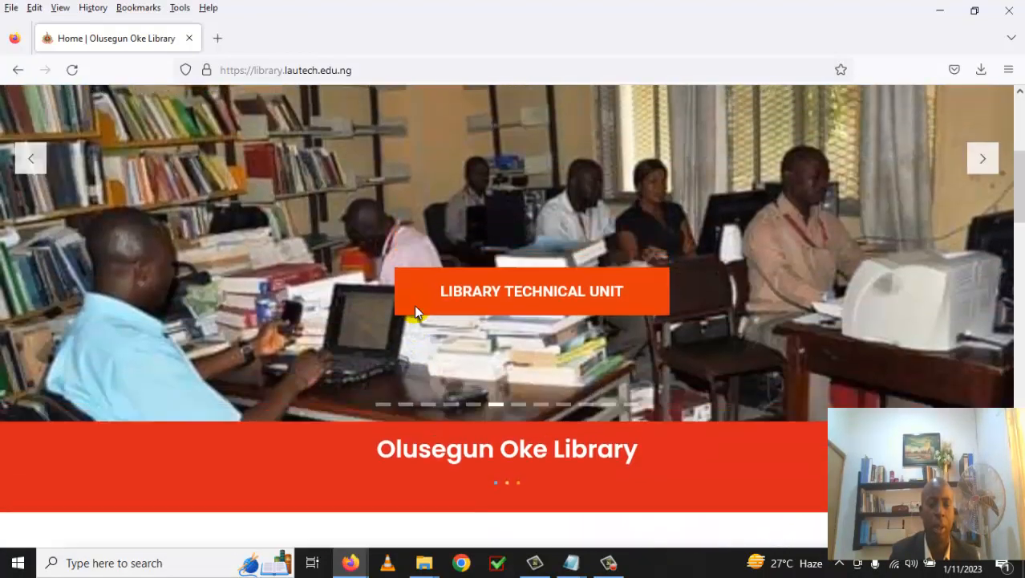
scroll(414, 304, "up", 2)
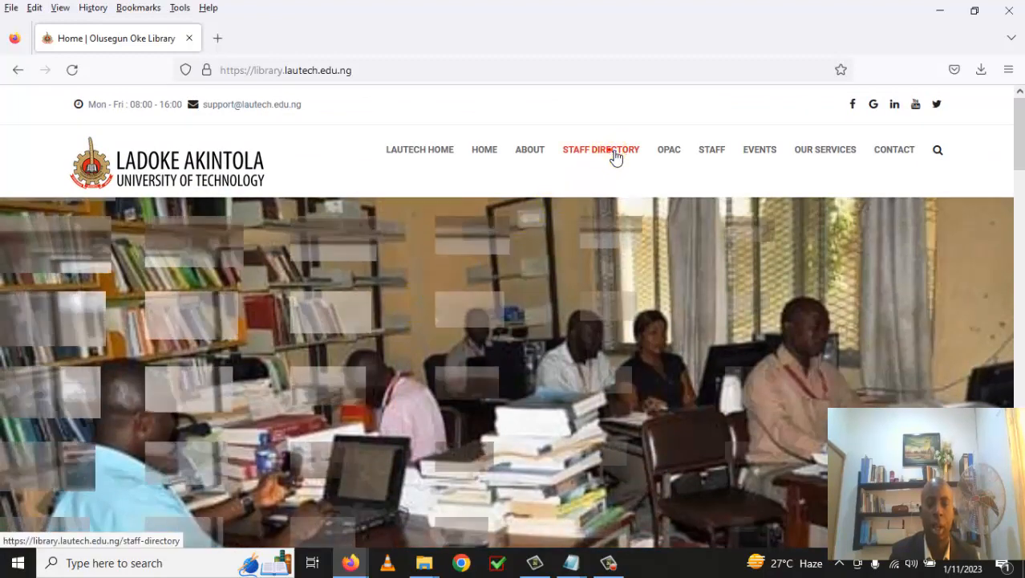
Open the library site's Staff Directory page and look through its entries.
left_click(613, 156)
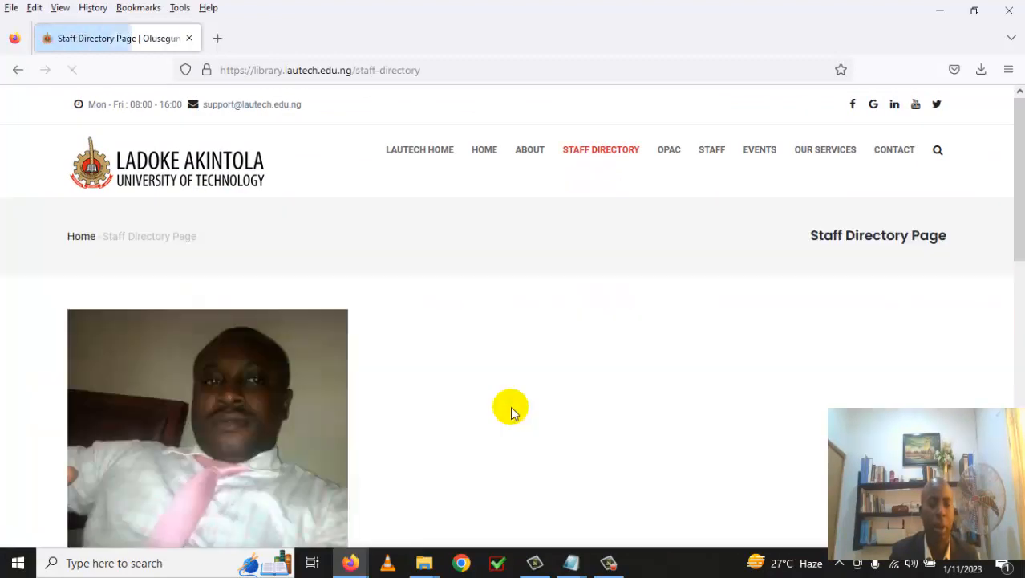
scroll(510, 406, "down", 4)
scroll(503, 398, "up", 4)
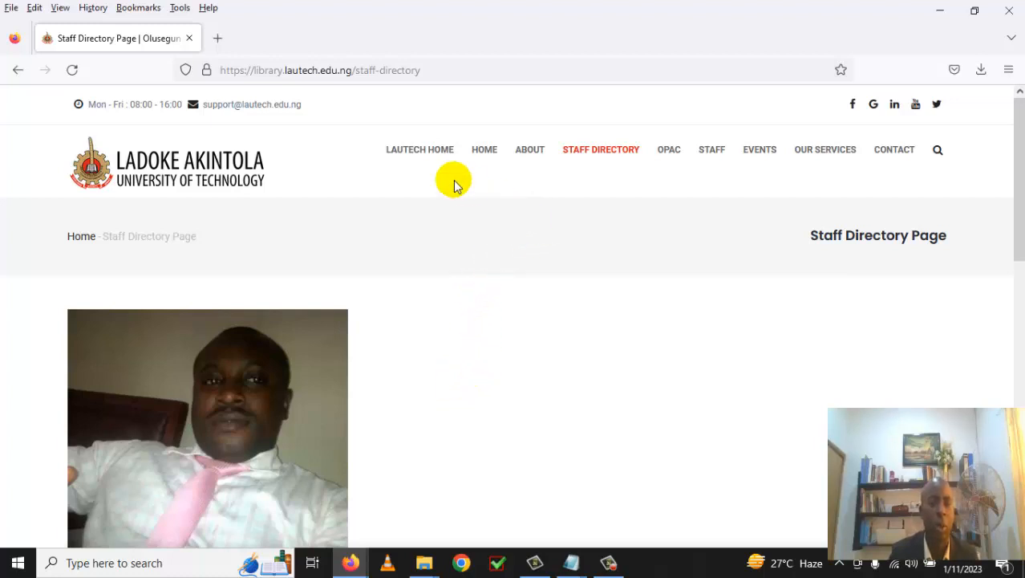
Go to the library site's login page by replacing the staff-directory part of the address with user/.
left_click_drag(444, 76, 384, 78)
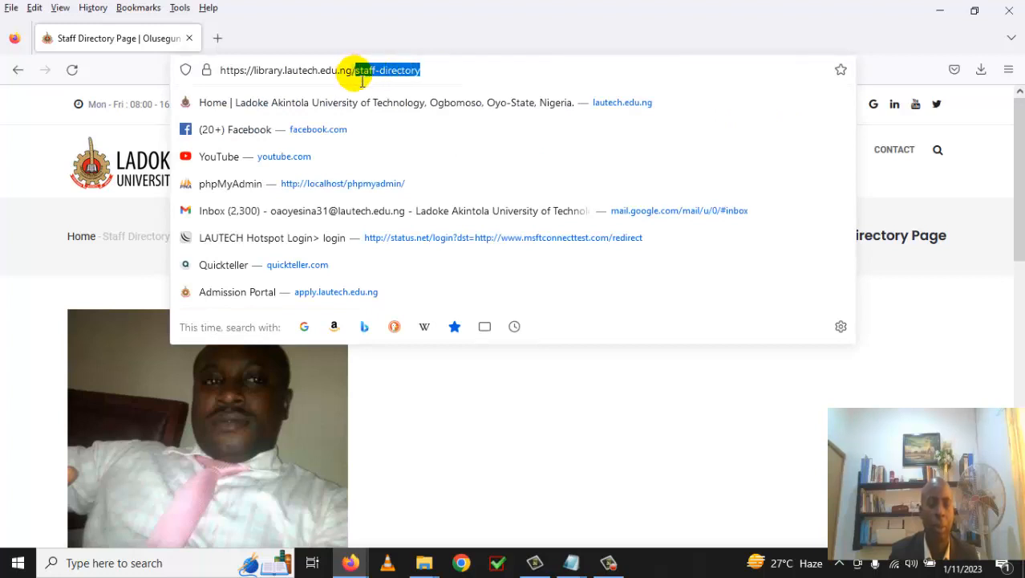
type("user/")
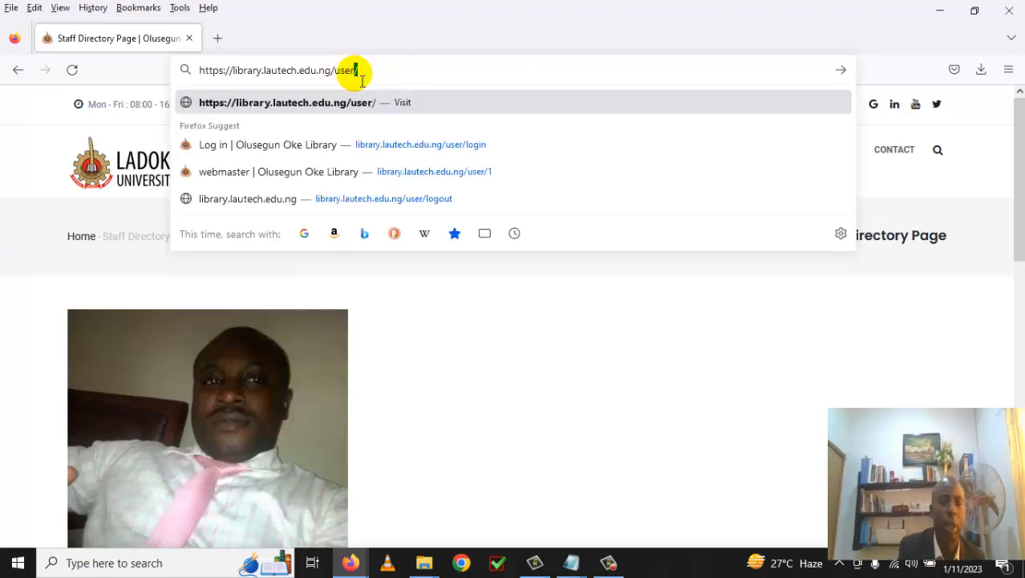
key("Return")
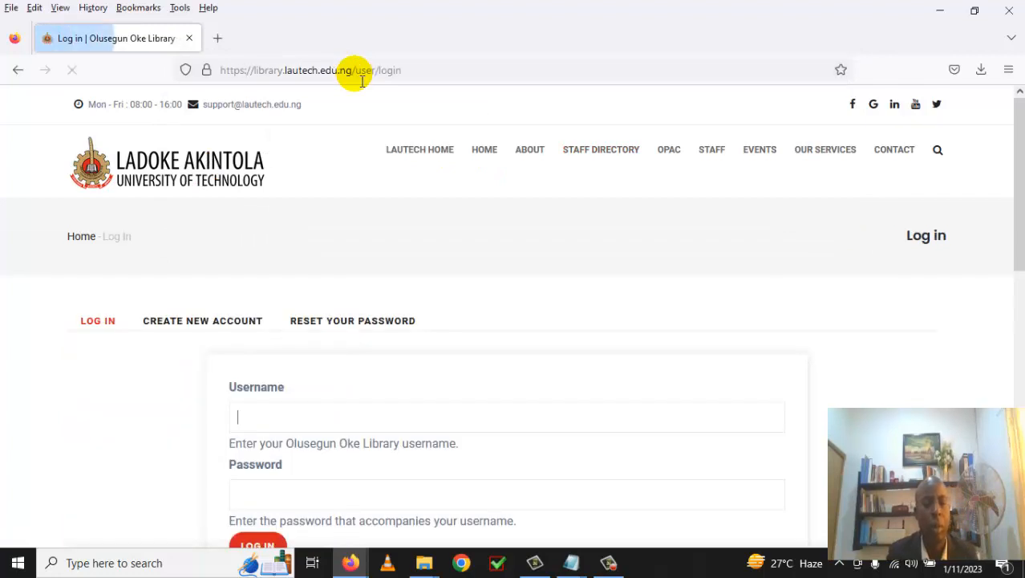
Log in to the library site as webmaster, filling the username and password from the saved apu.lautech.edu.ng login.
left_click(333, 425)
left_click(334, 425)
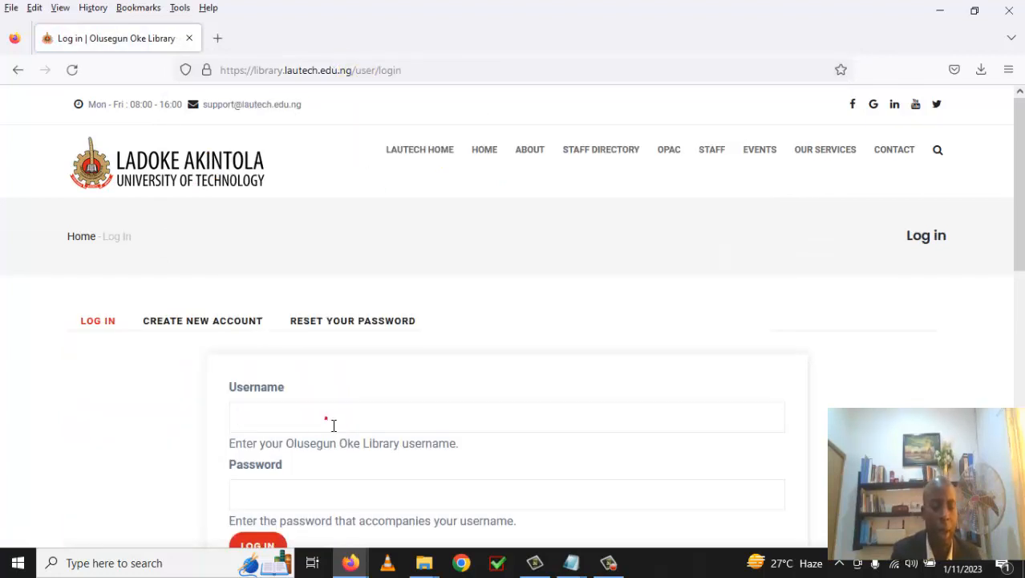
type("w")
left_click(333, 424)
type("e")
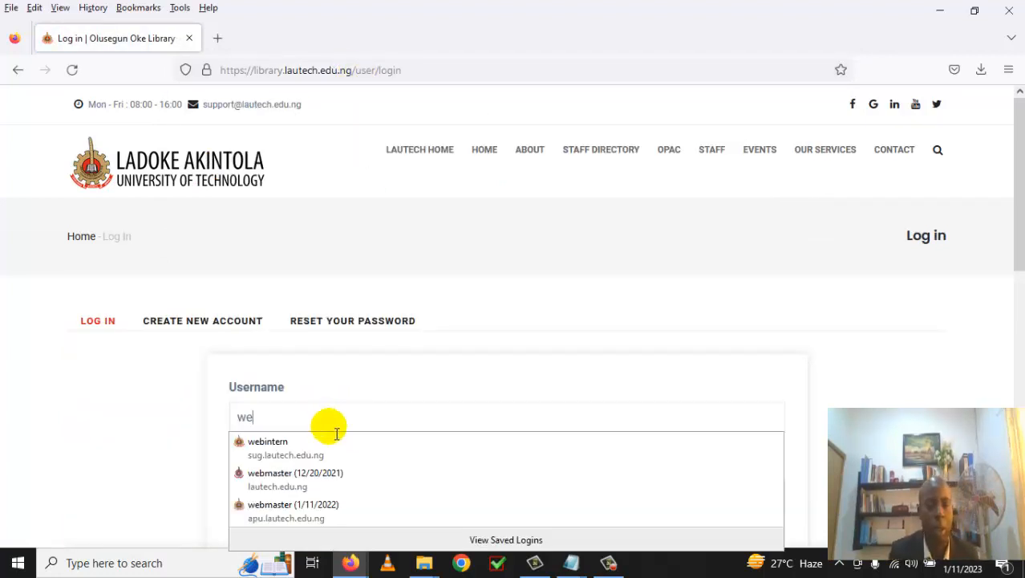
left_click(339, 509)
scroll(404, 412, "down", 2)
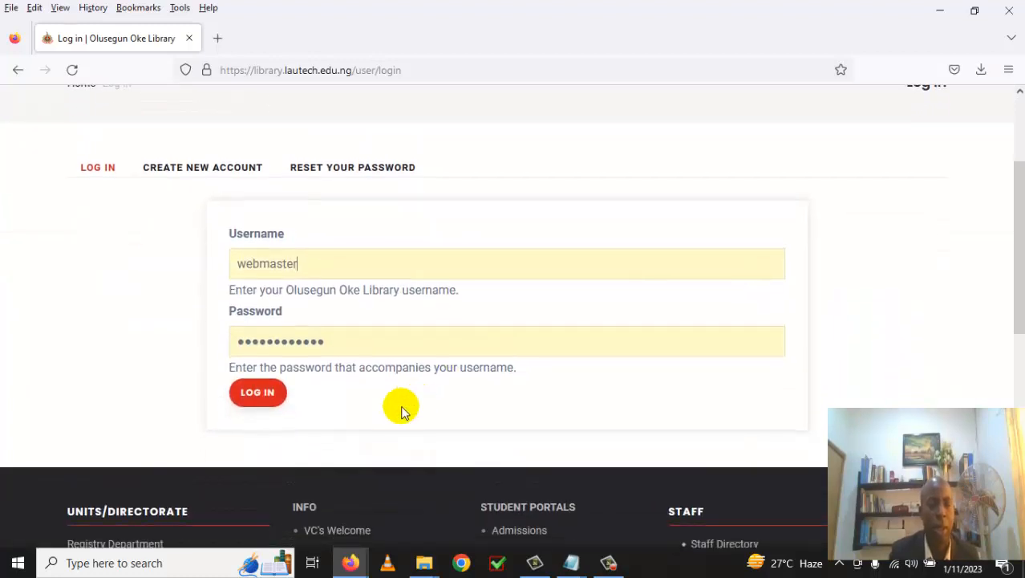
left_click(258, 398)
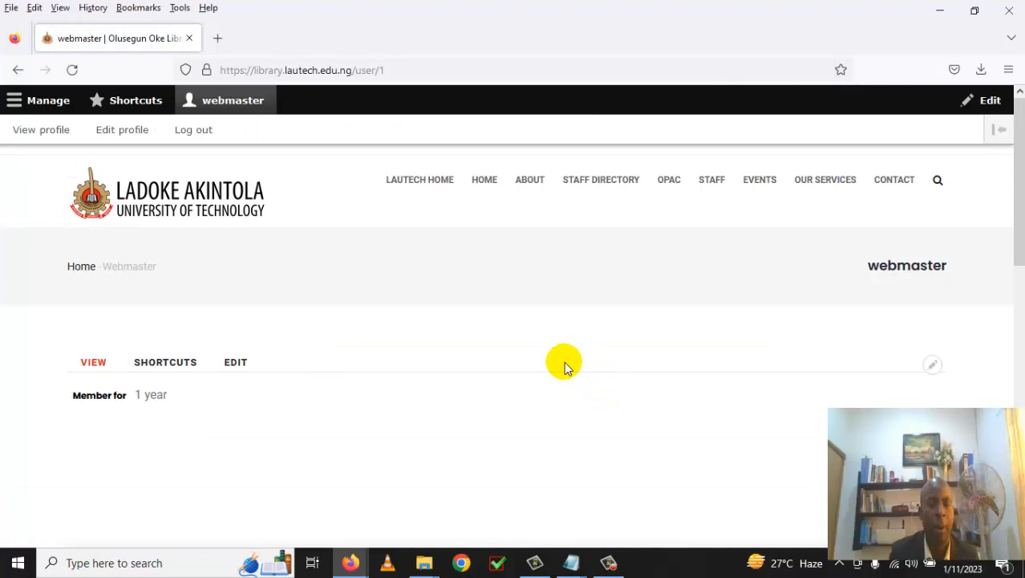
Open the site's content administration page and look through the listed content items.
left_click(56, 102)
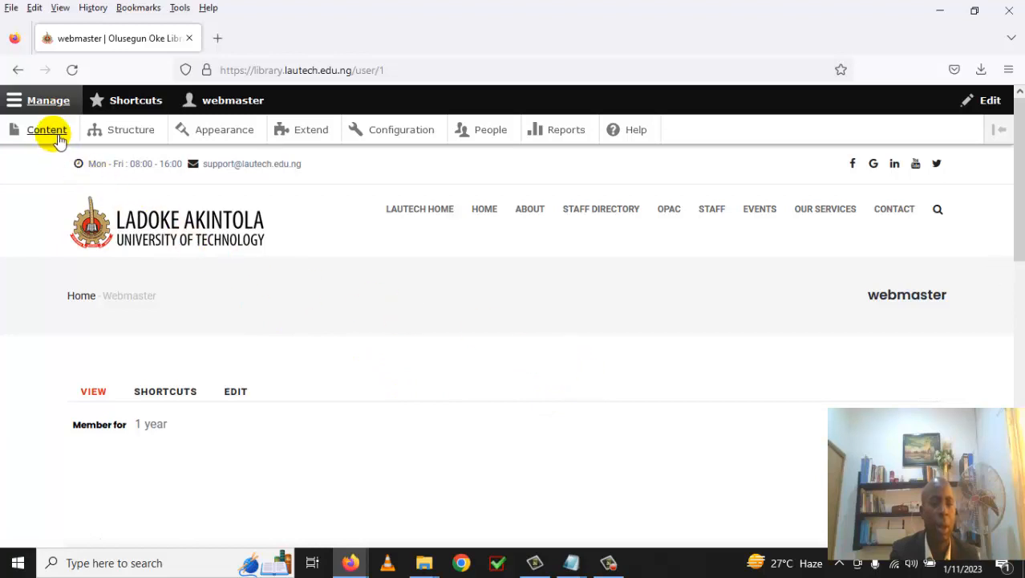
left_click(46, 130)
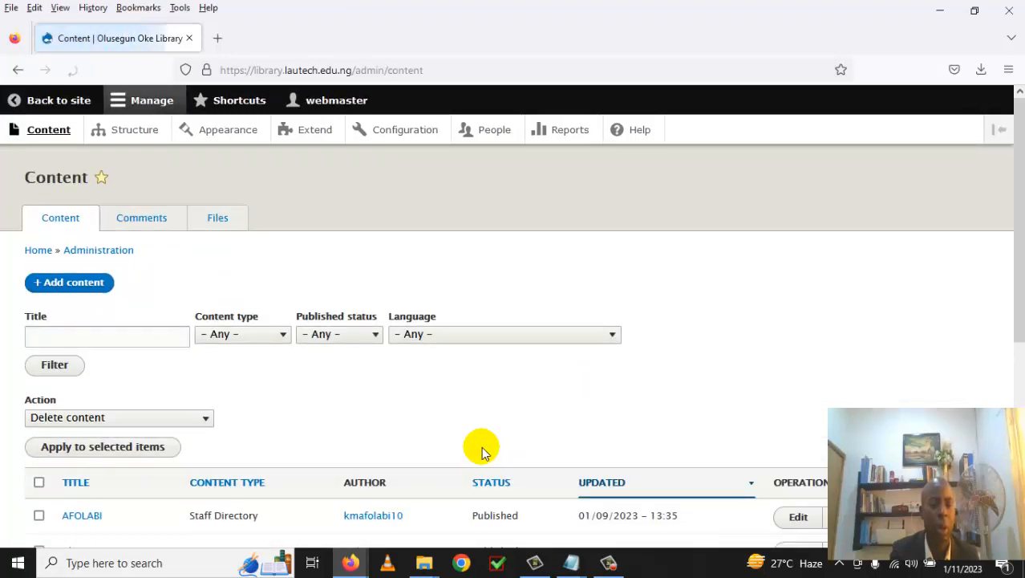
scroll(483, 447, "down", 3)
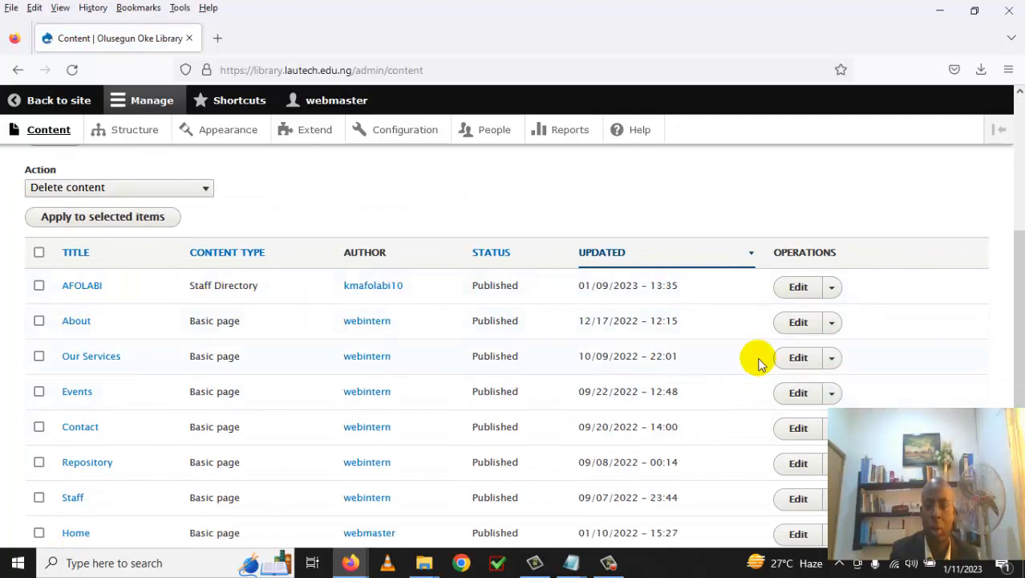
left_click_drag(1014, 338, 988, 194)
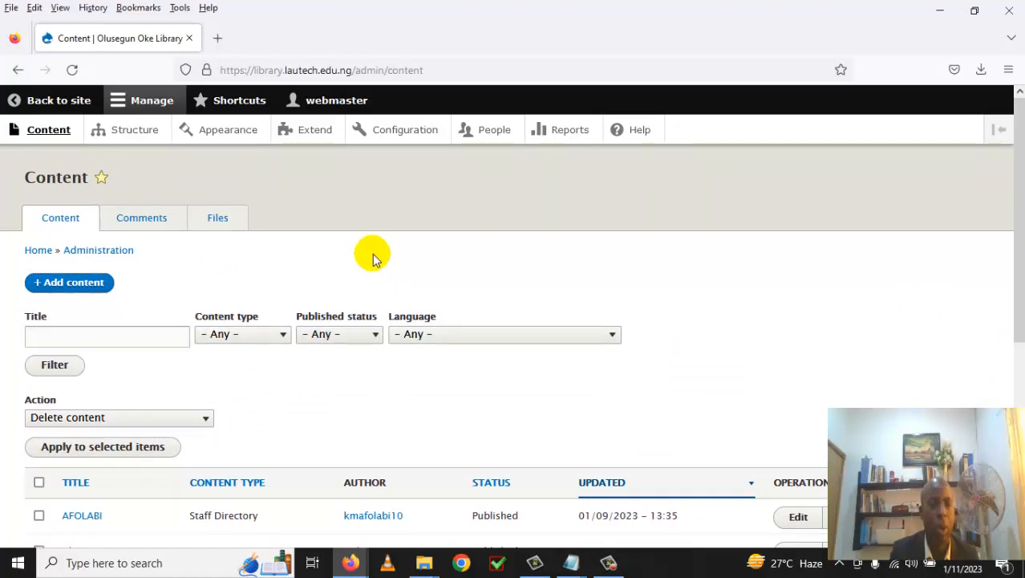
Open the Performance settings from the site configuration and examine the cache clearing, caching and bandwidth optimization options.
left_click(418, 138)
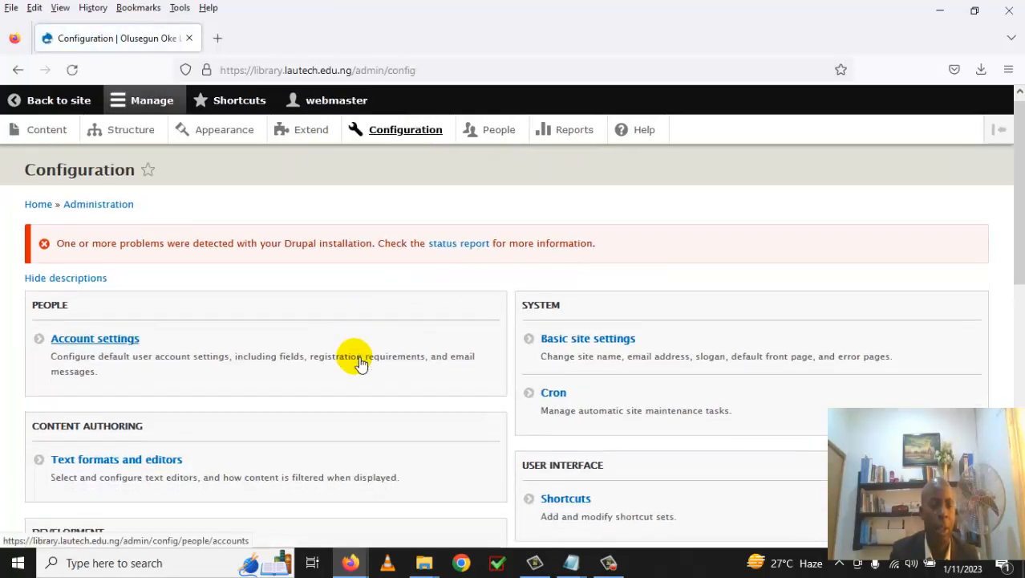
scroll(358, 353, "down", 3)
scroll(353, 361, "down", 3)
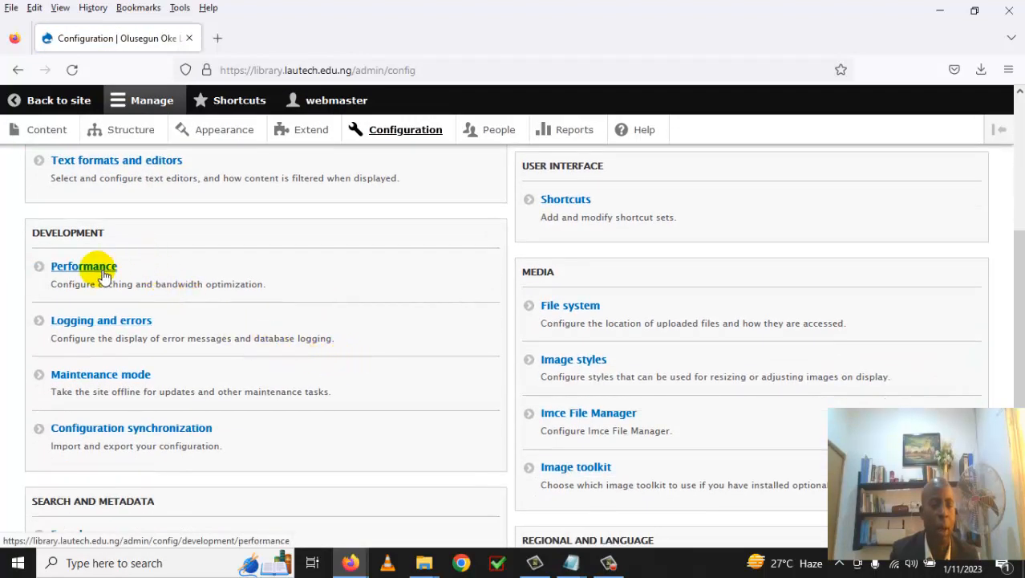
left_click(105, 271)
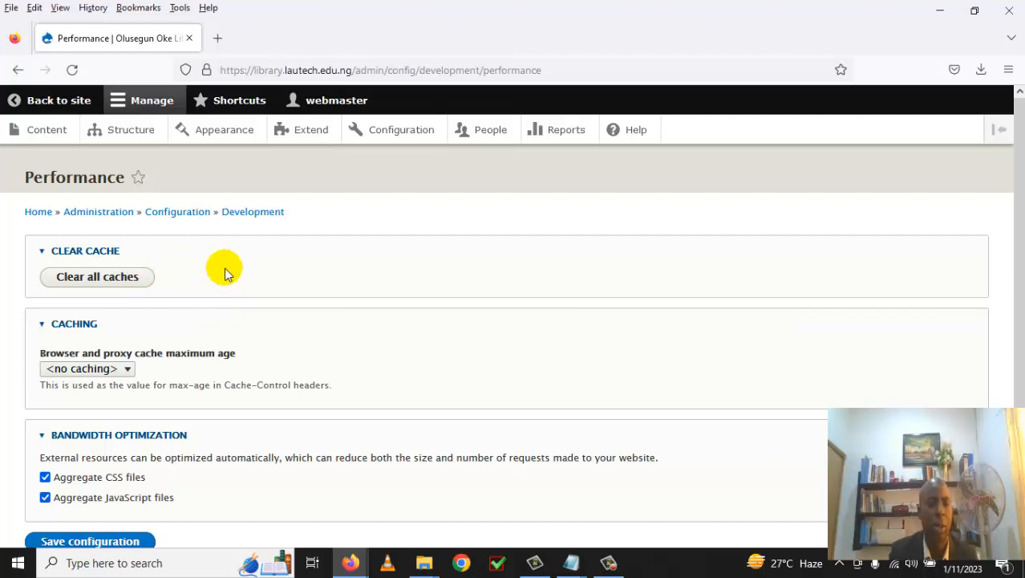
scroll(223, 270, "down", 1)
scroll(223, 269, "up", 1)
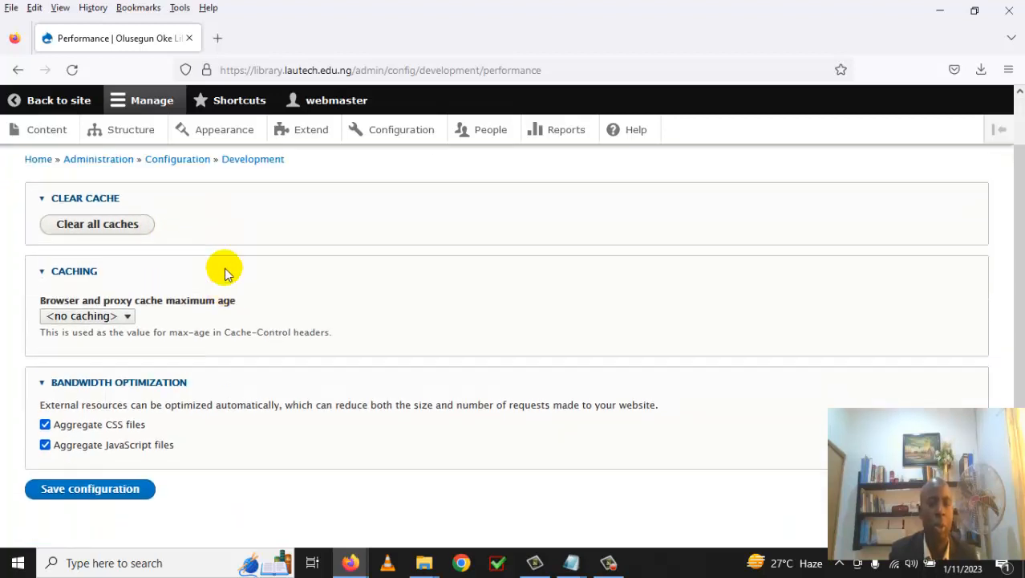
Return to the site configuration's Performance settings and clear all of the site's caches.
left_click(404, 133)
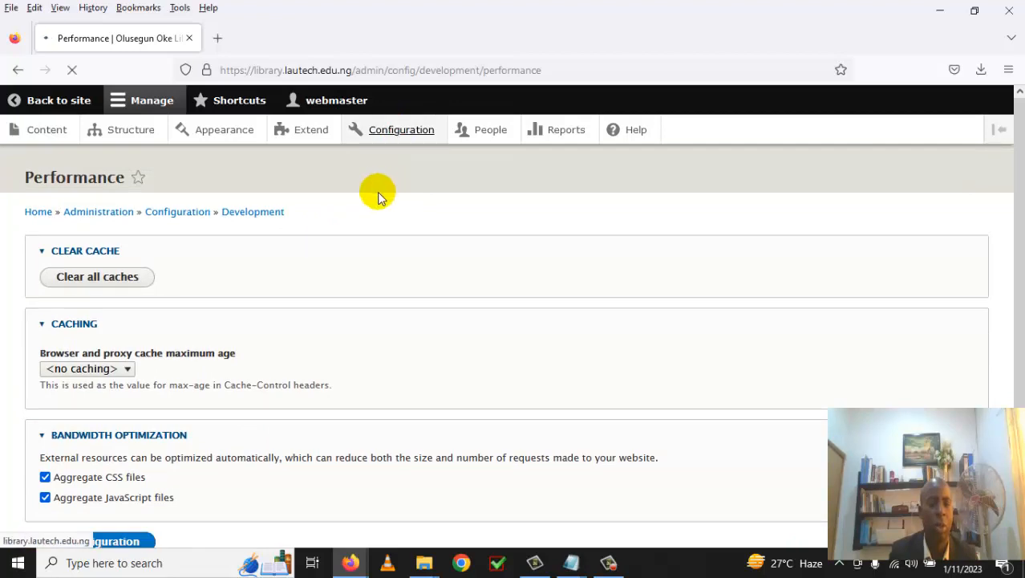
scroll(229, 373, "down", 3)
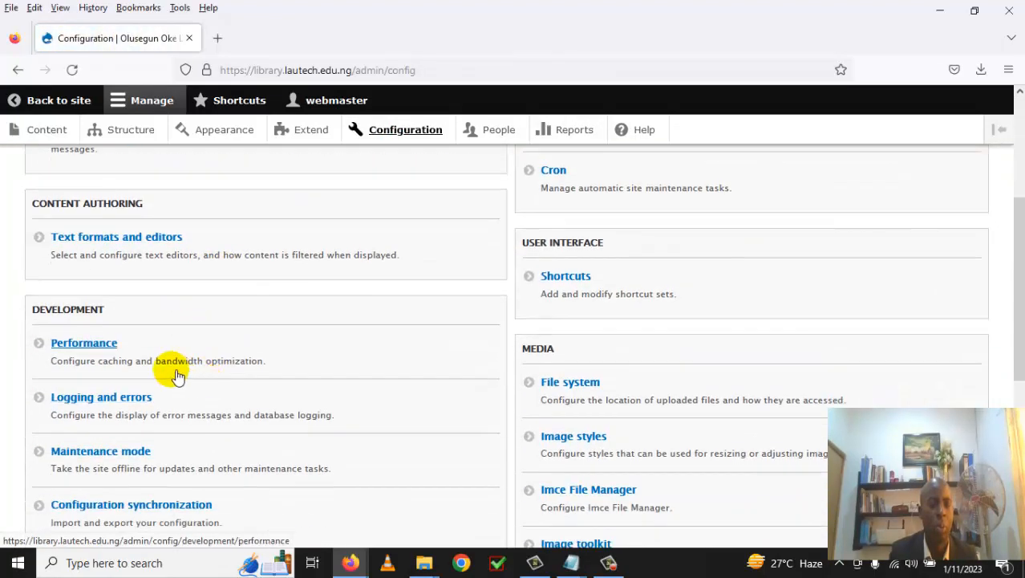
left_click(119, 350)
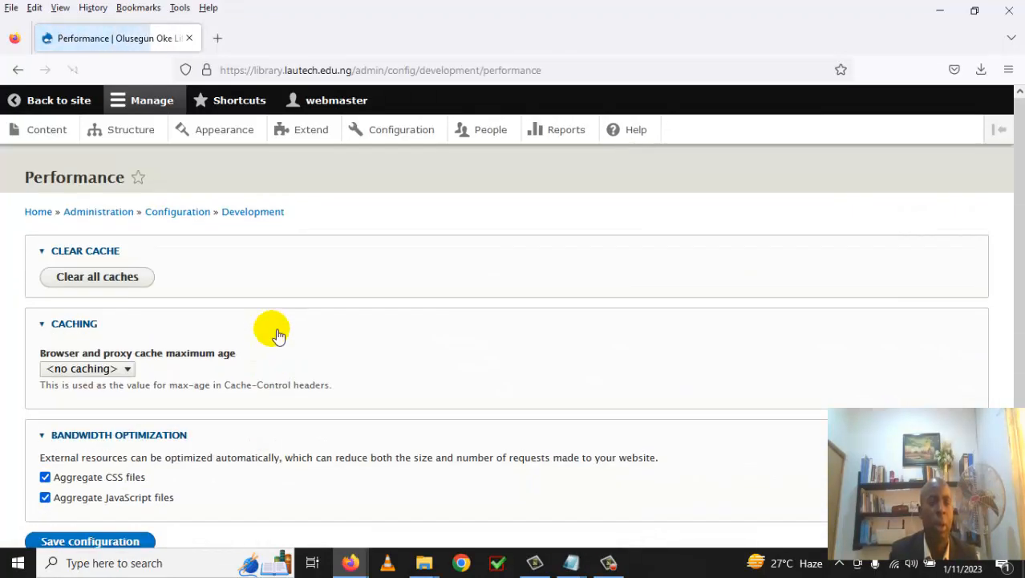
left_click(126, 281)
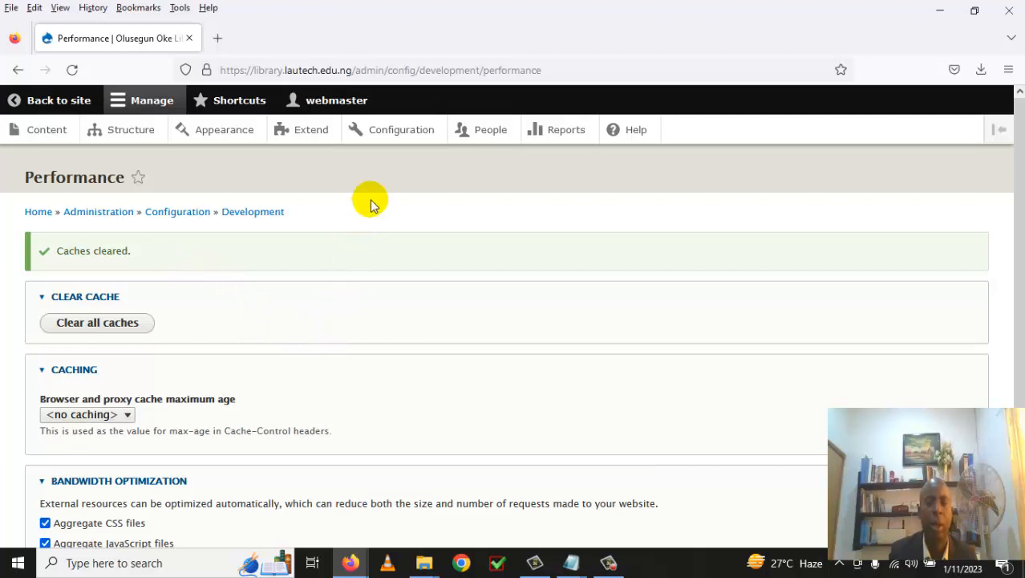
Open the Basic site settings from the site configuration and review the site details, default front page and error page fields.
left_click(420, 138)
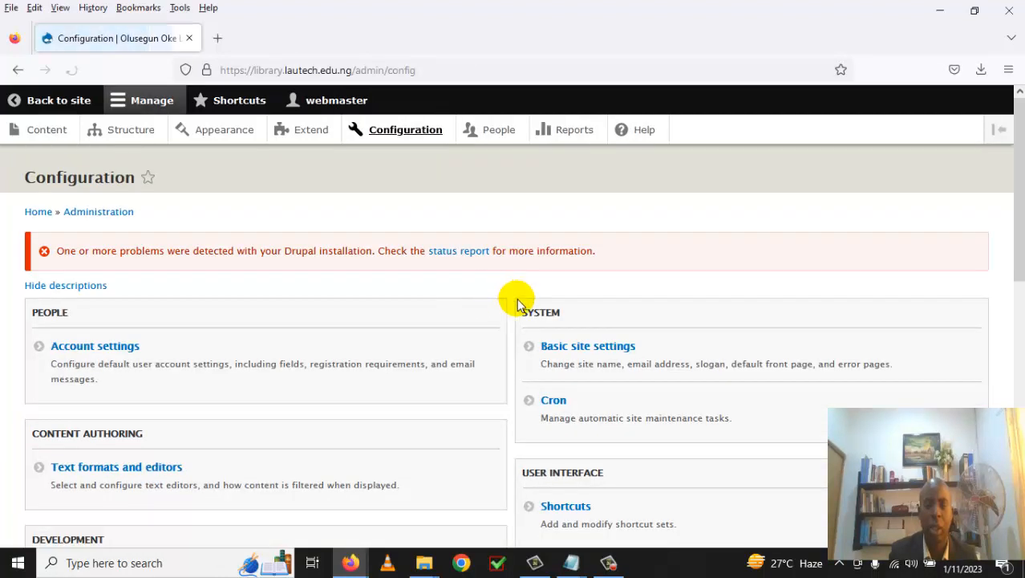
left_click(581, 354)
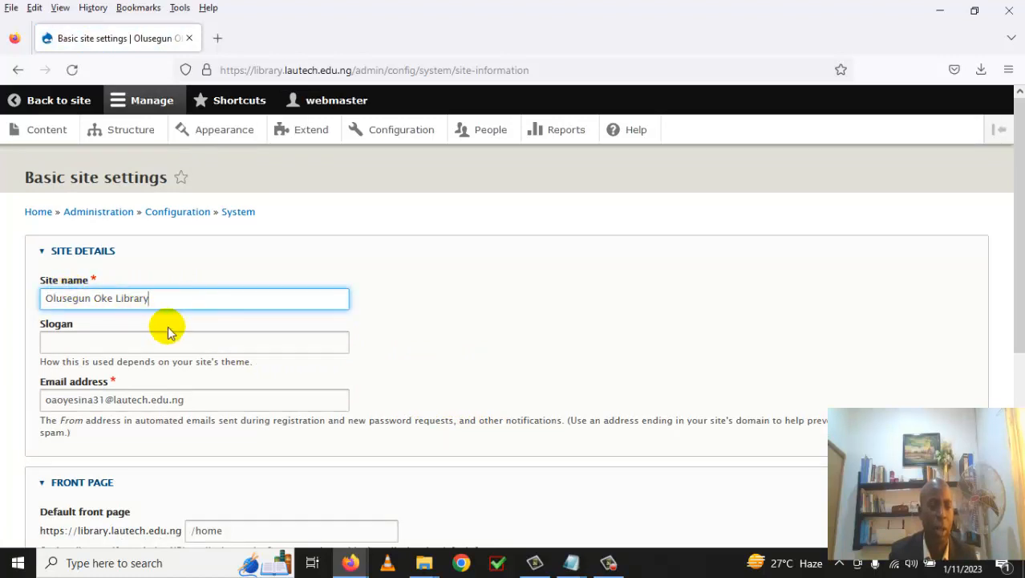
scroll(229, 384, "down", 3)
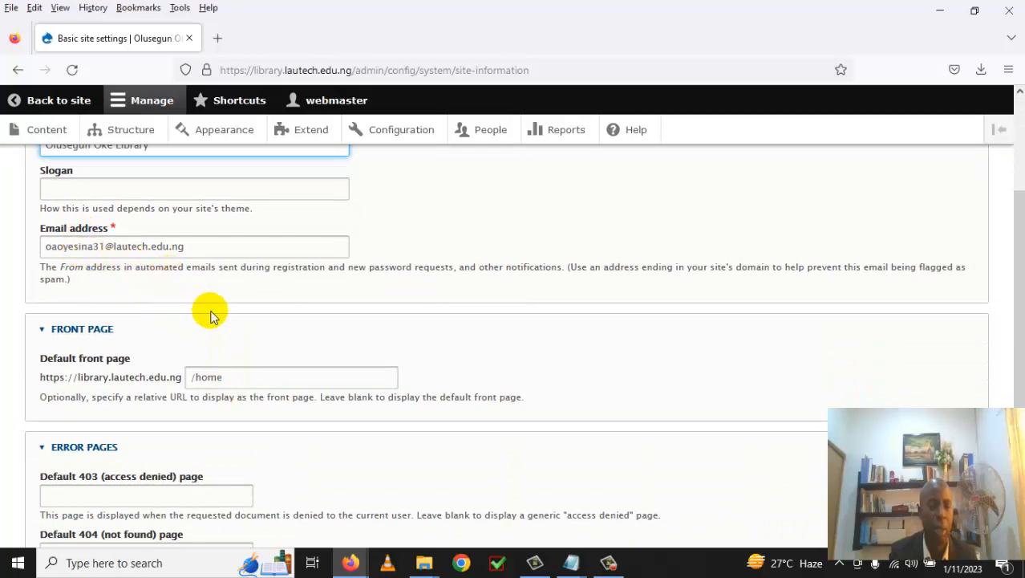
scroll(212, 317, "down", 2)
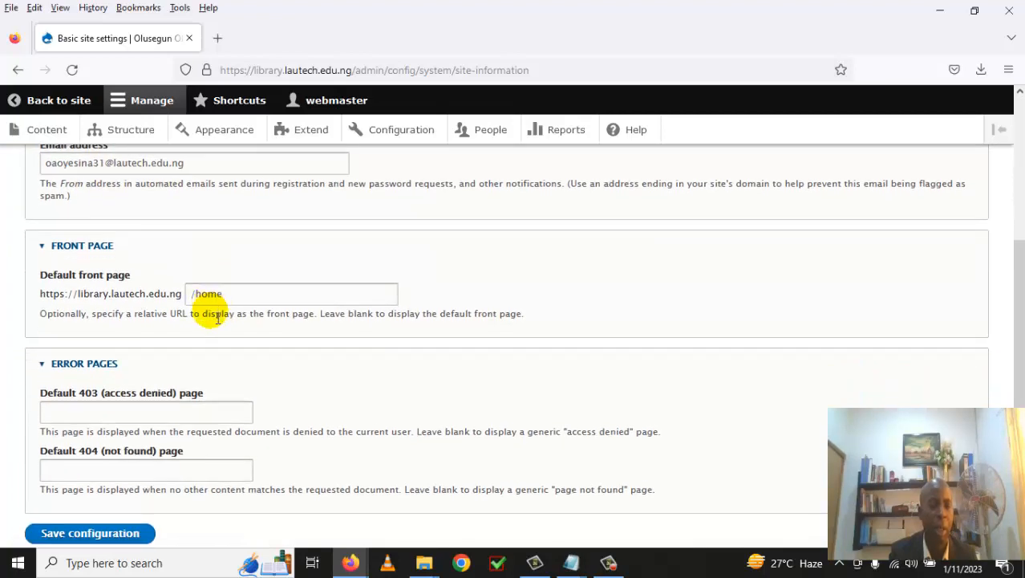
scroll(215, 316, "up", 2)
scroll(213, 317, "down", 4)
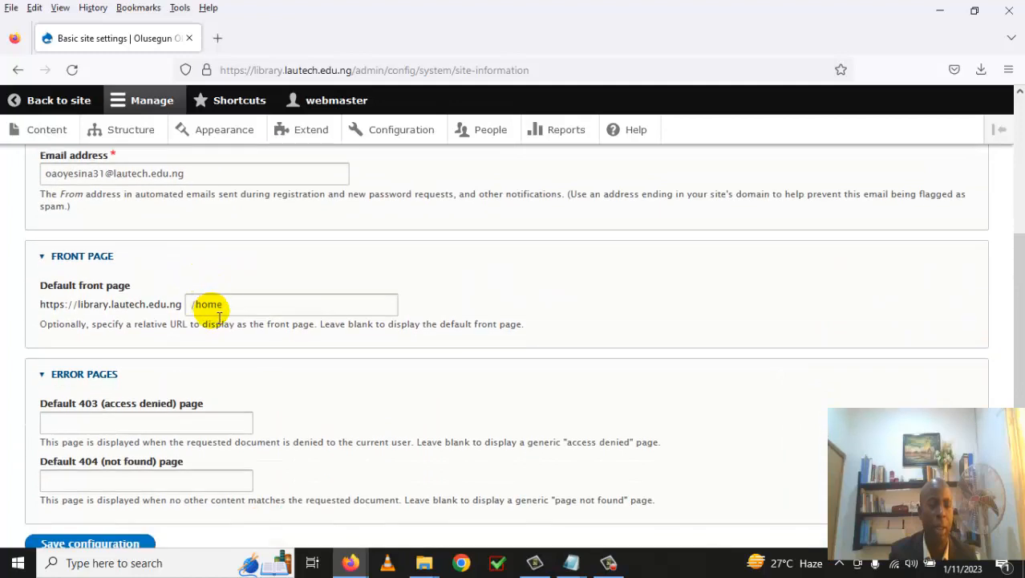
scroll(267, 305, "up", 8)
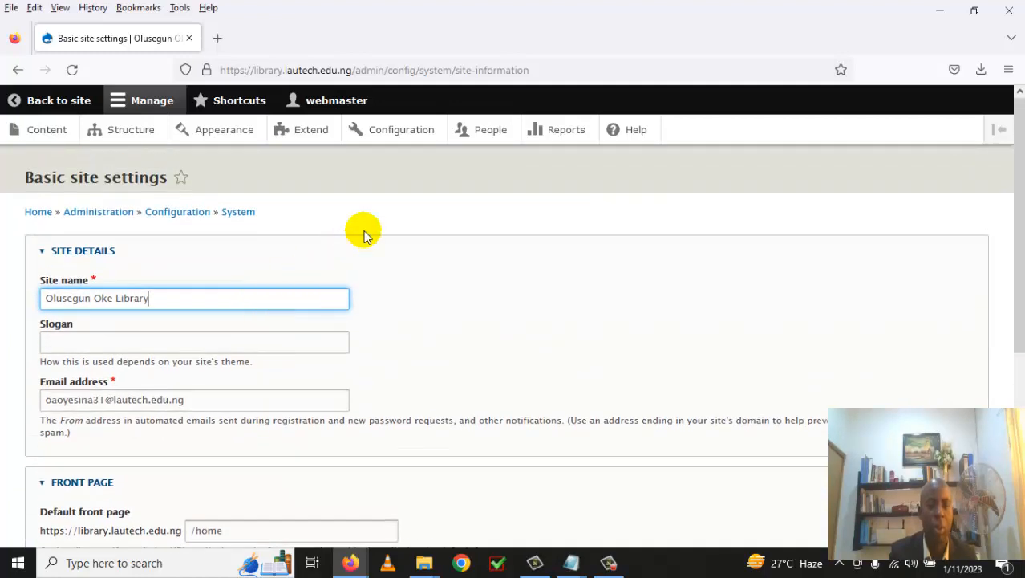
Open the Maintenance mode settings, examine the message for visitors, and try the maintenance mode option on and off without saving.
left_click(408, 133)
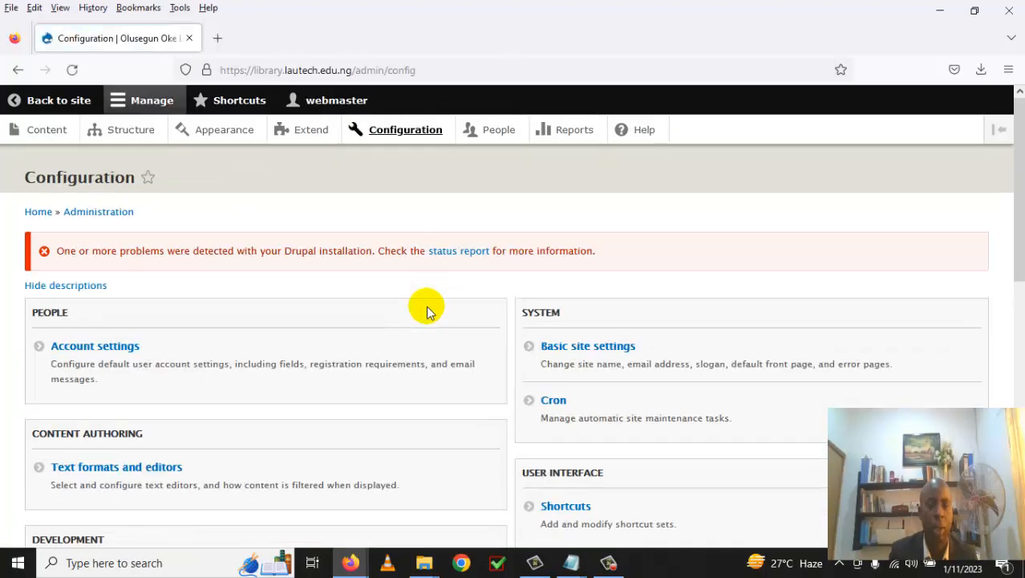
scroll(428, 309, "down", 4)
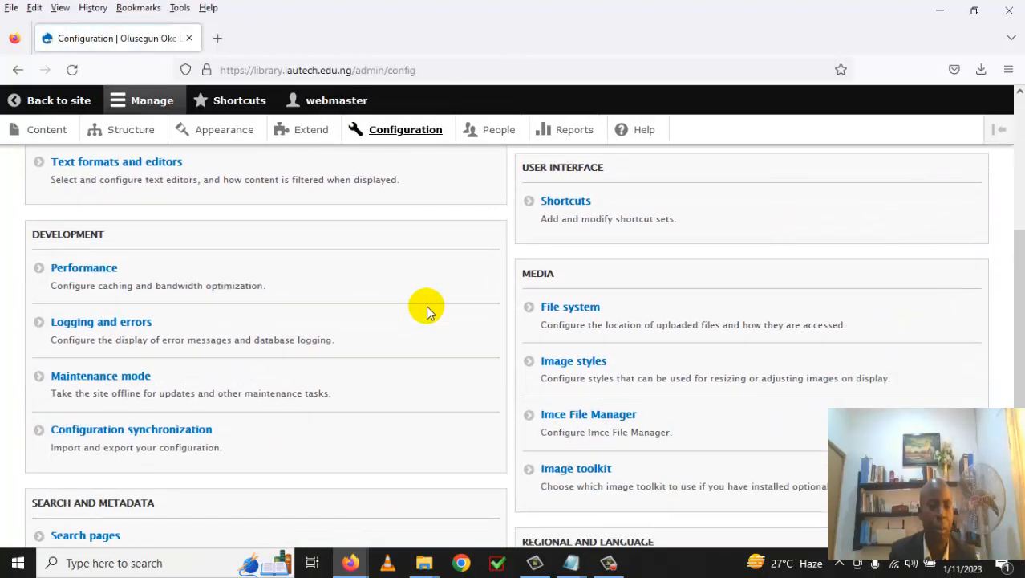
scroll(428, 309, "down", 1)
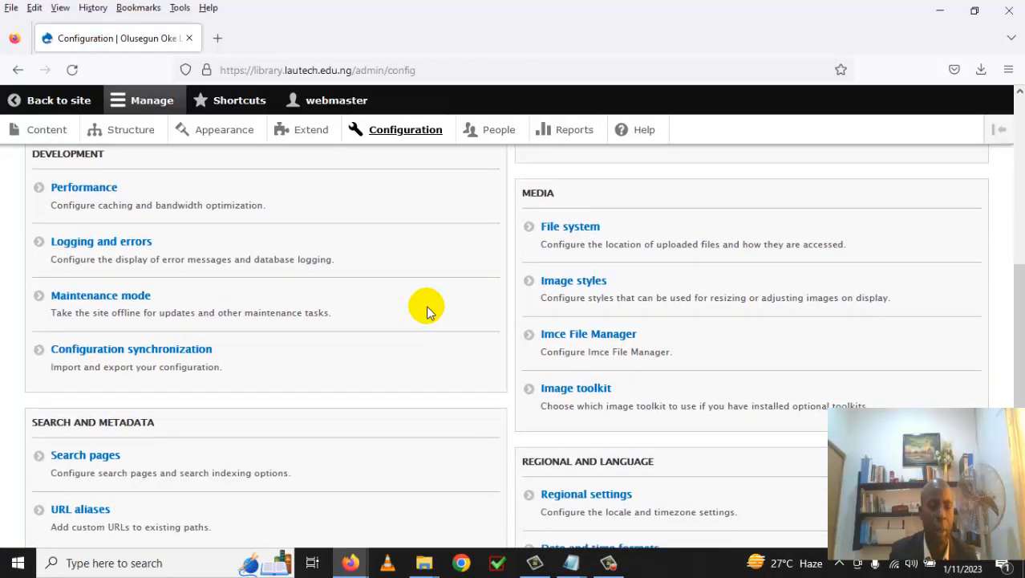
scroll(417, 303, "down", 1)
left_click(122, 223)
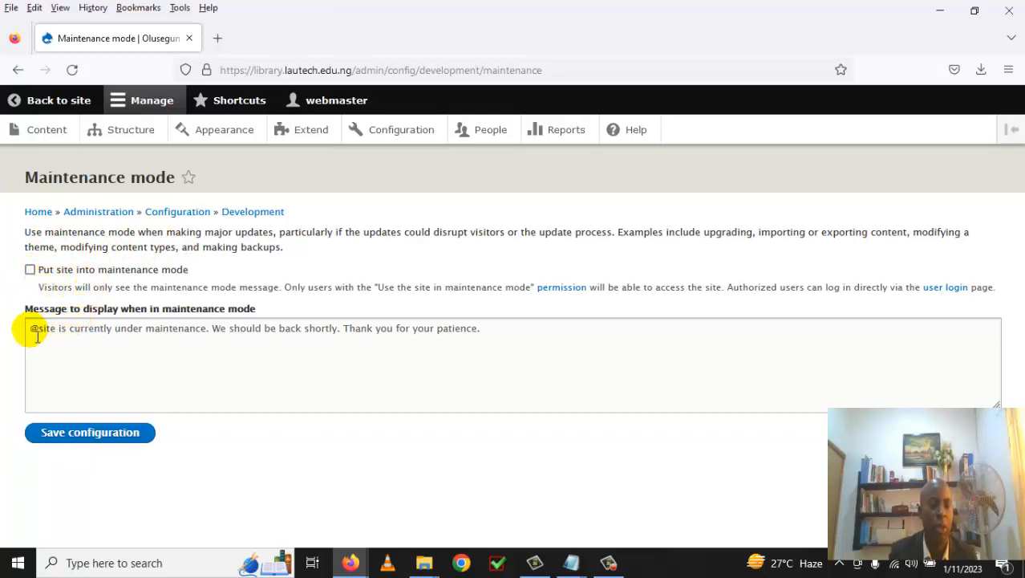
left_click_drag(36, 336, 521, 354)
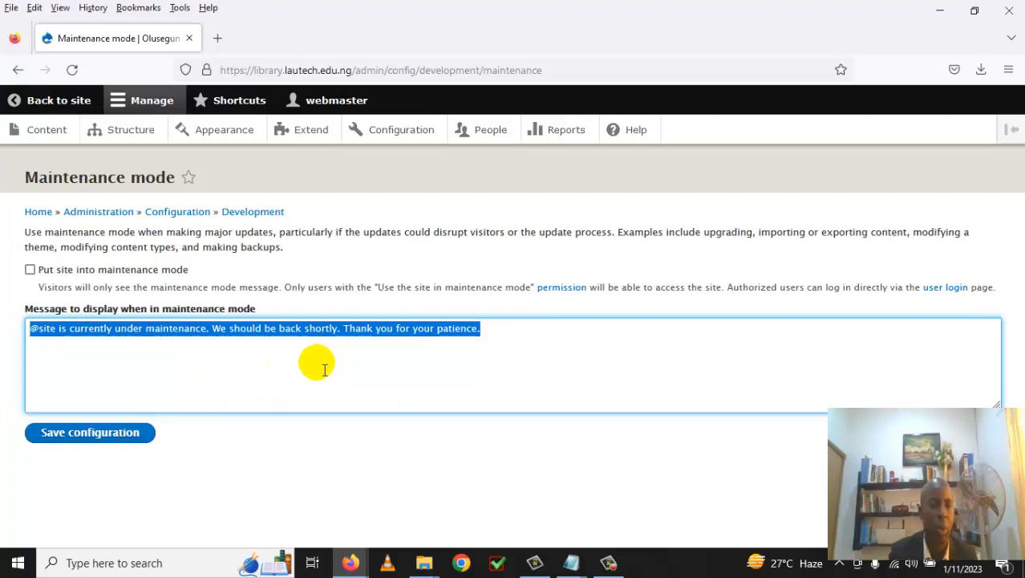
left_click(30, 271)
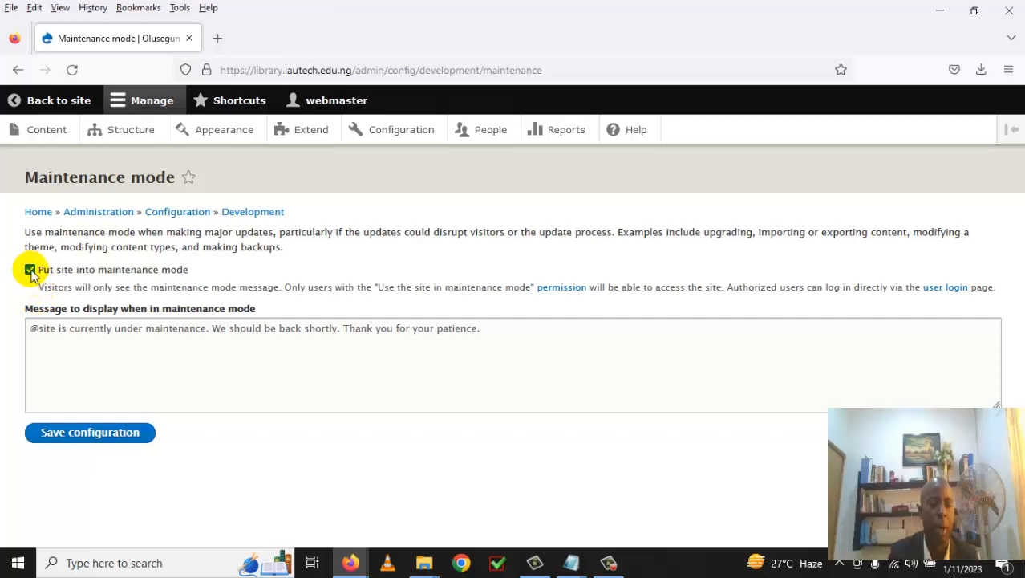
left_click(30, 271)
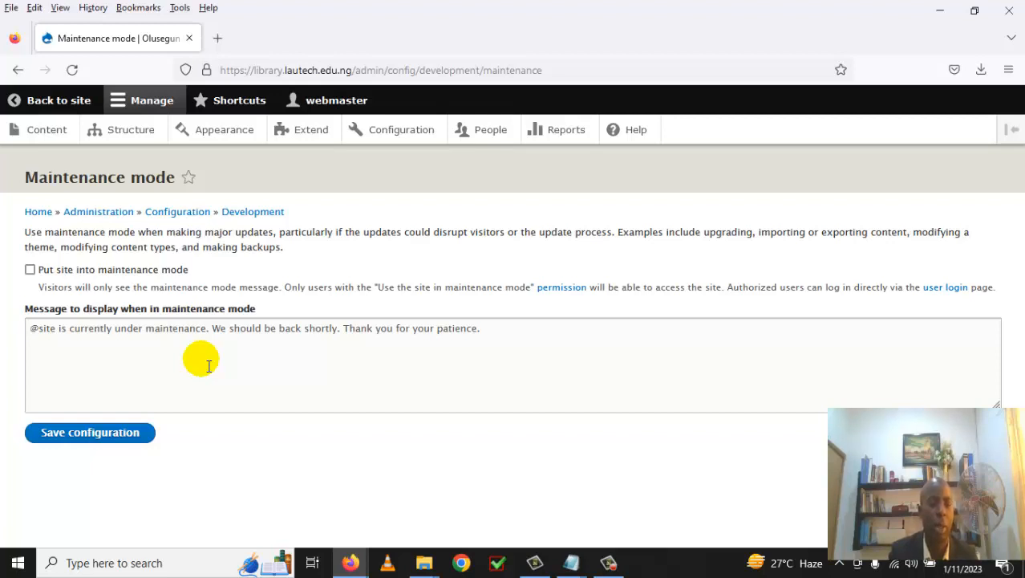
Open the Image styles page from the Media configuration and examine the large, medium, thumbnail and wide styles.
left_click(408, 132)
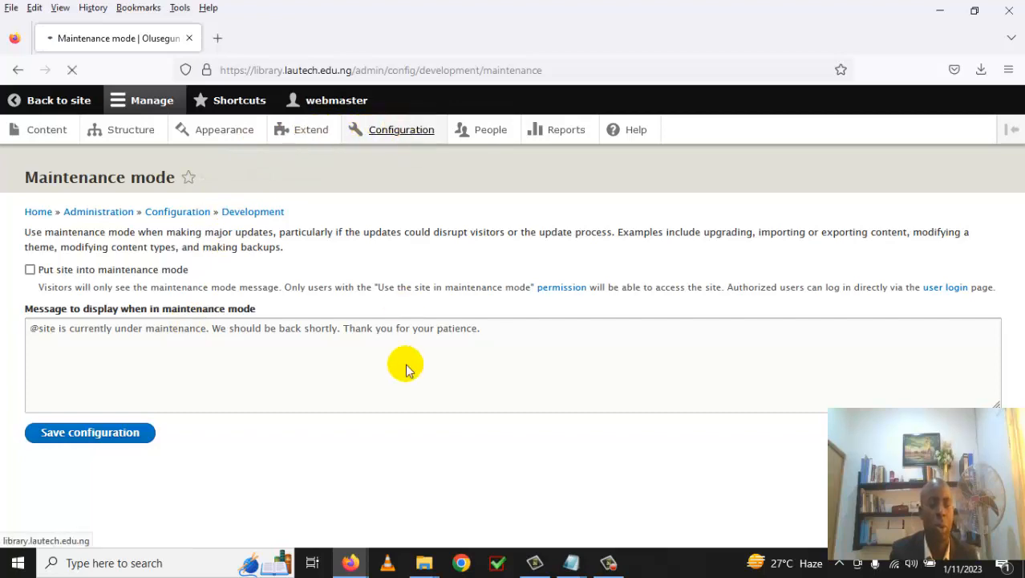
scroll(407, 367, "down", 6)
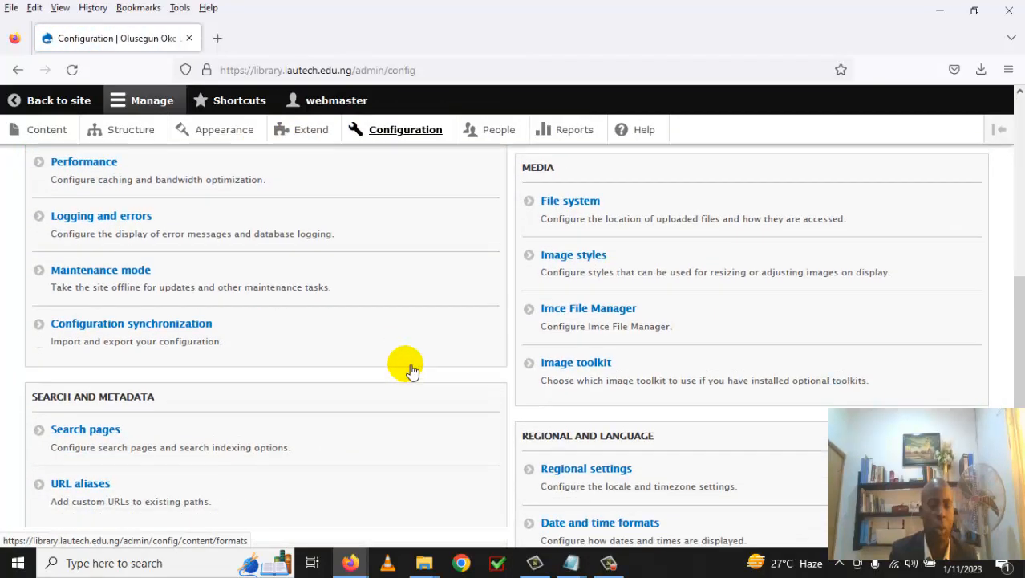
scroll(409, 369, "down", 1)
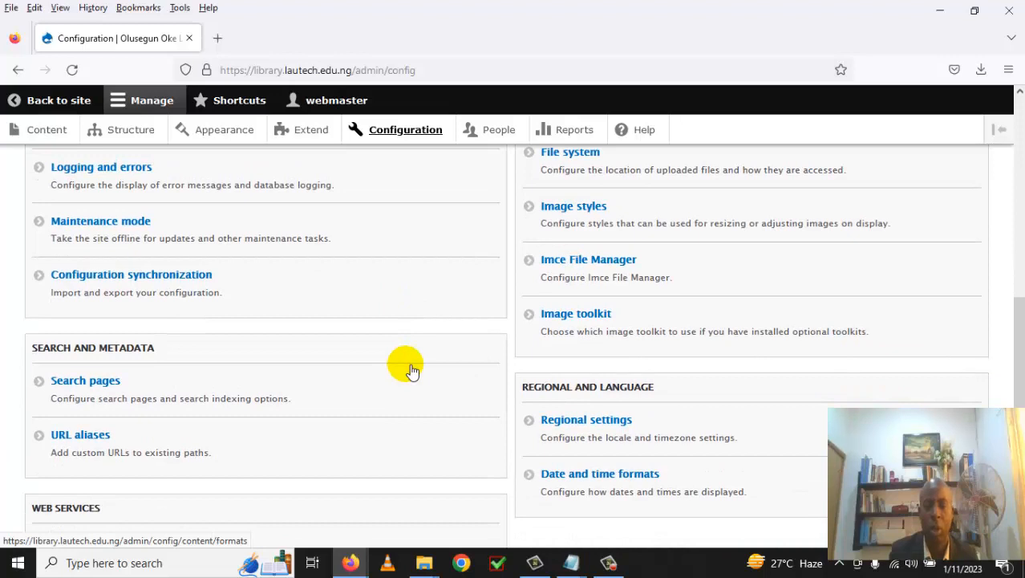
scroll(411, 371, "up", 1)
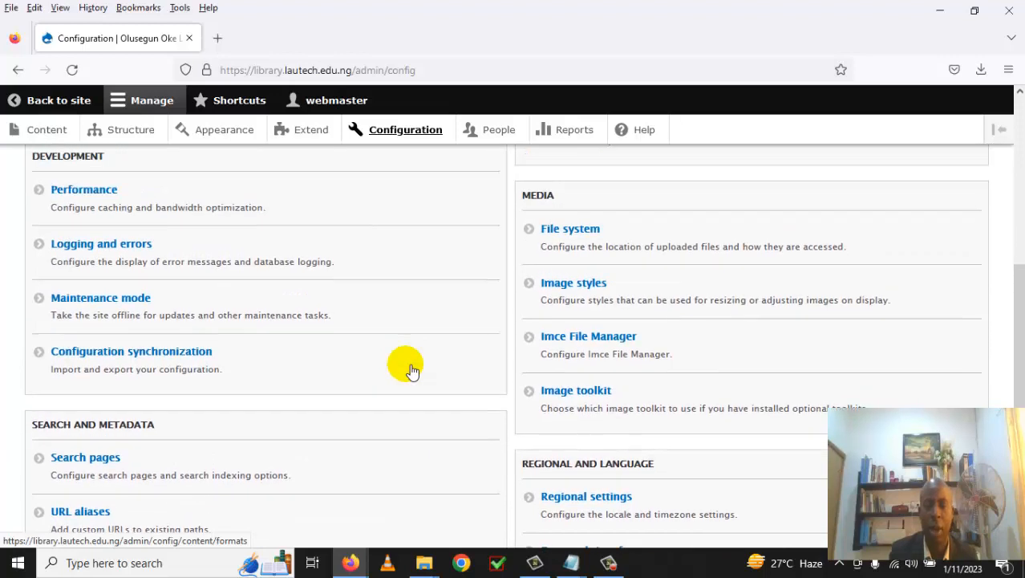
left_click(595, 287)
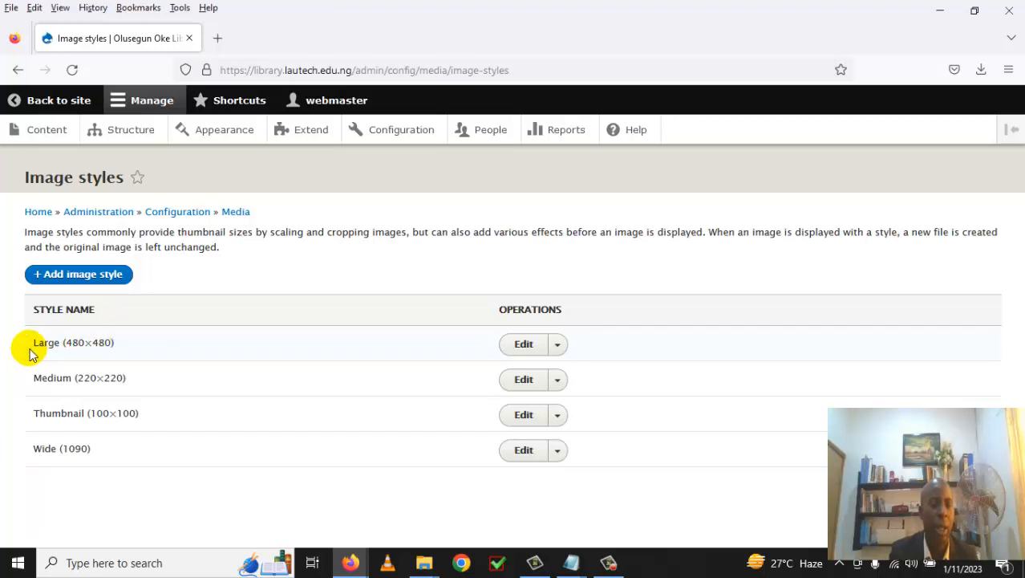
left_click_drag(42, 353, 121, 355)
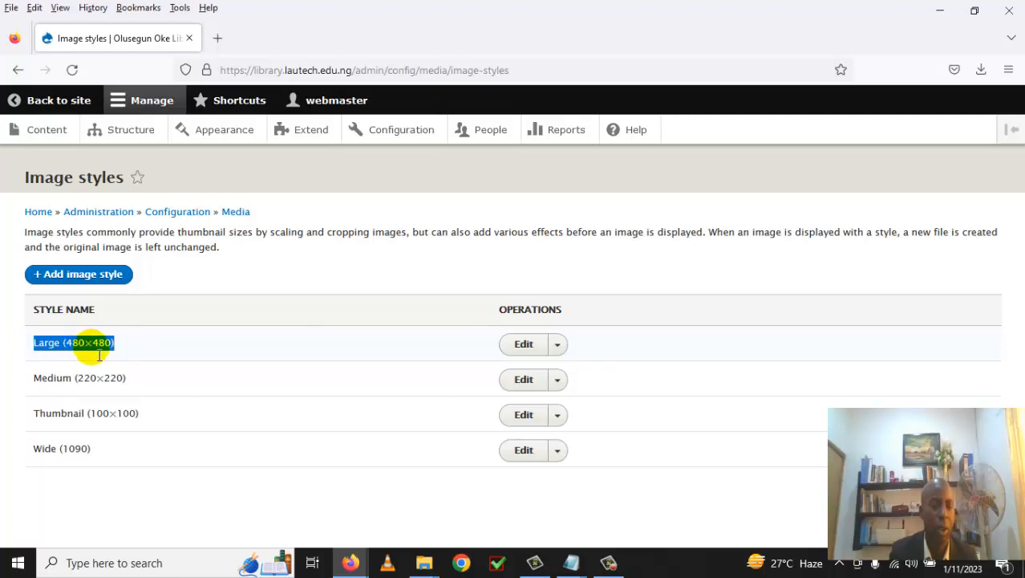
left_click(43, 385)
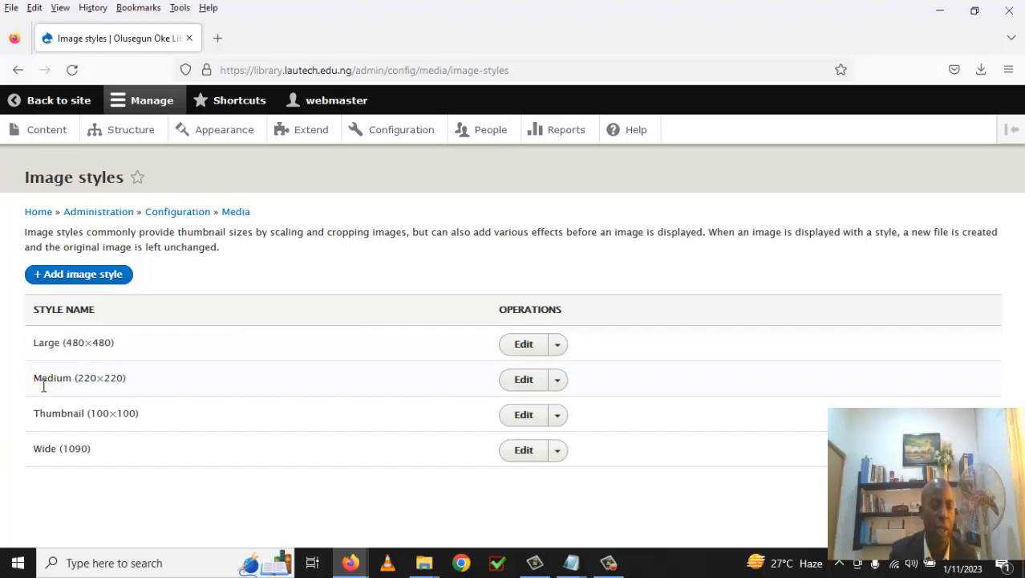
left_click(86, 459)
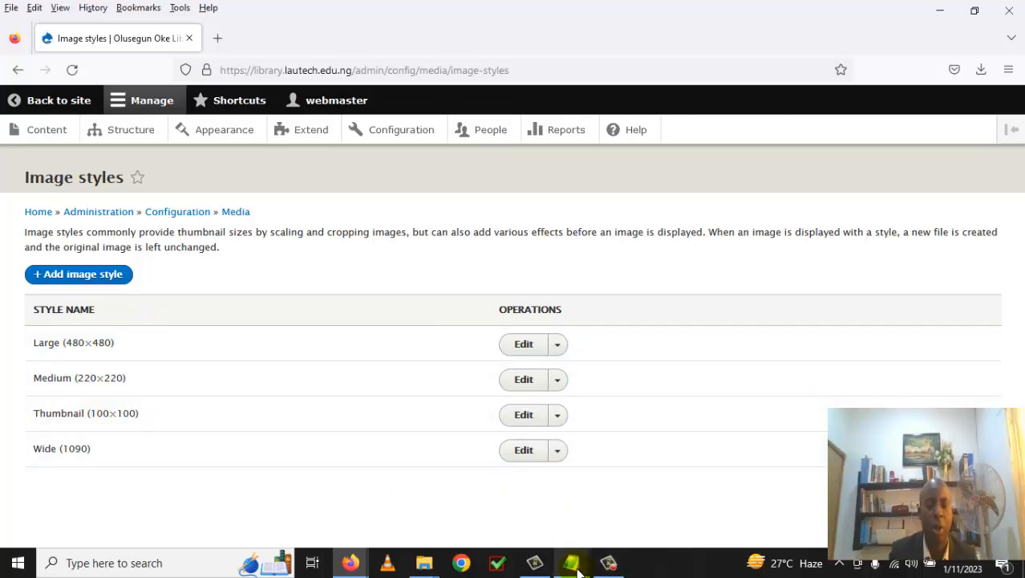
Copy the line "Profile Pictures(550px X 550px)" from Image styles.txt in Notepad and open the site's form for adding an image style.
mouse_move(575, 568)
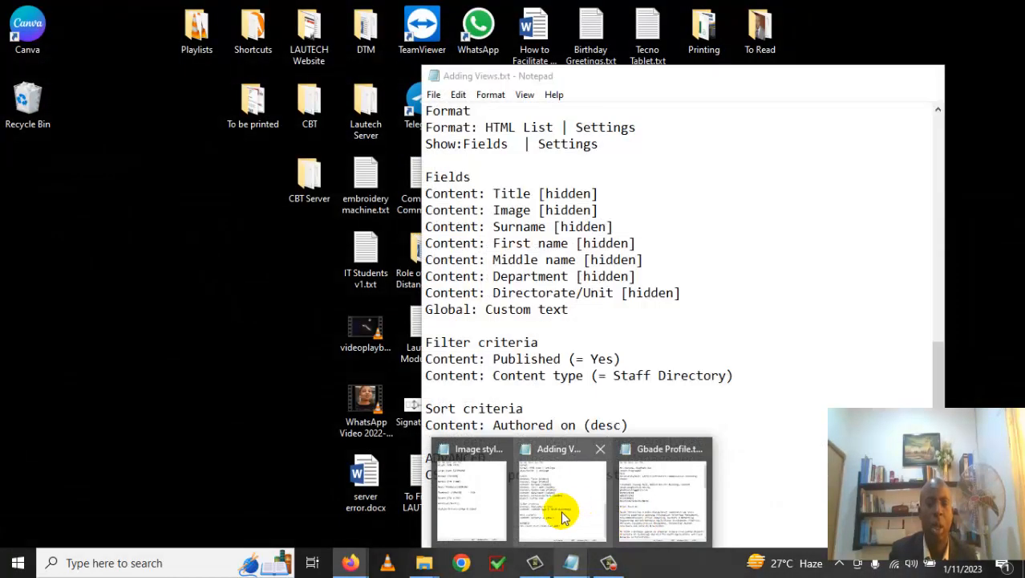
left_click(563, 514)
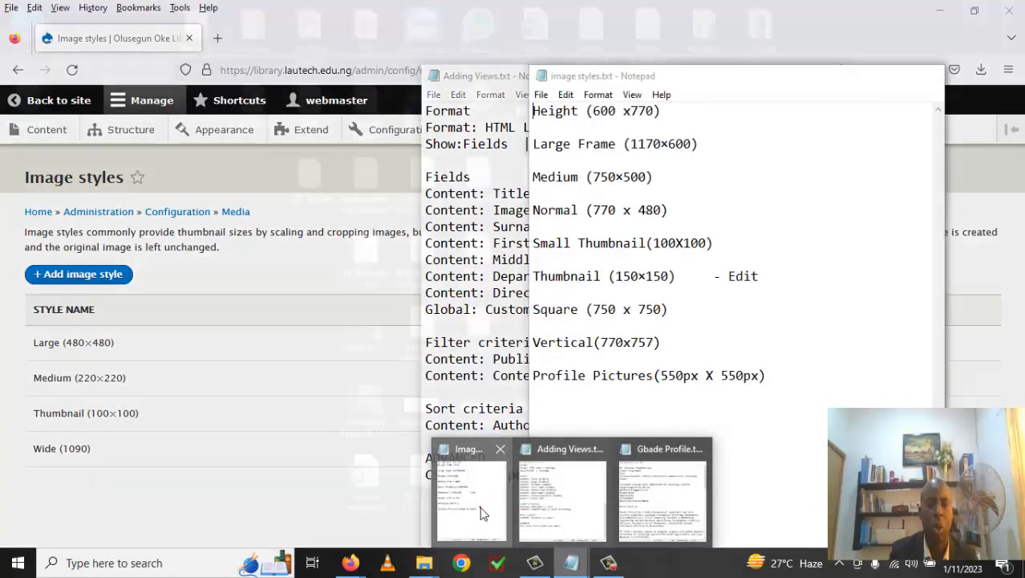
left_click(509, 504)
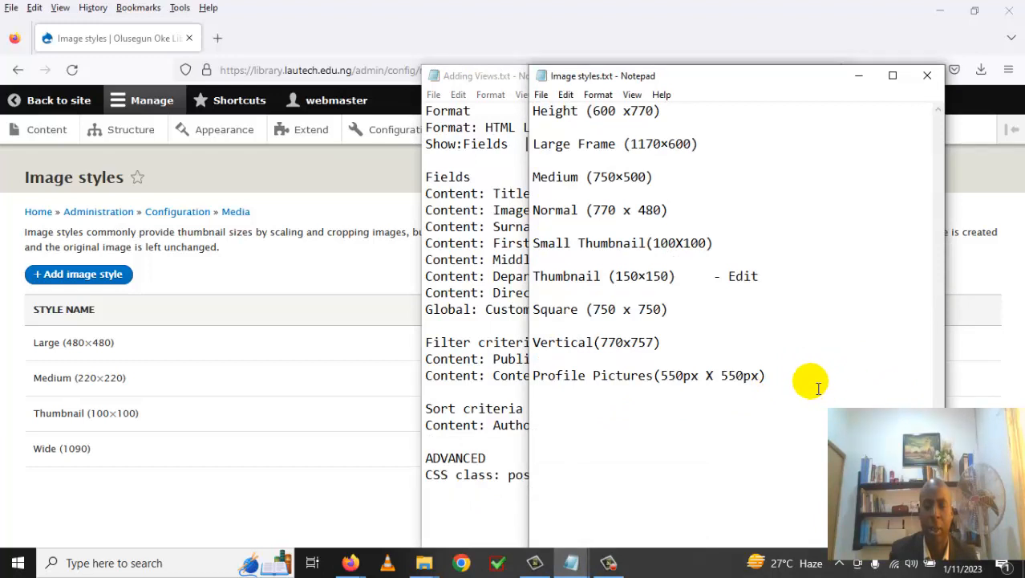
left_click_drag(775, 382, 533, 378)
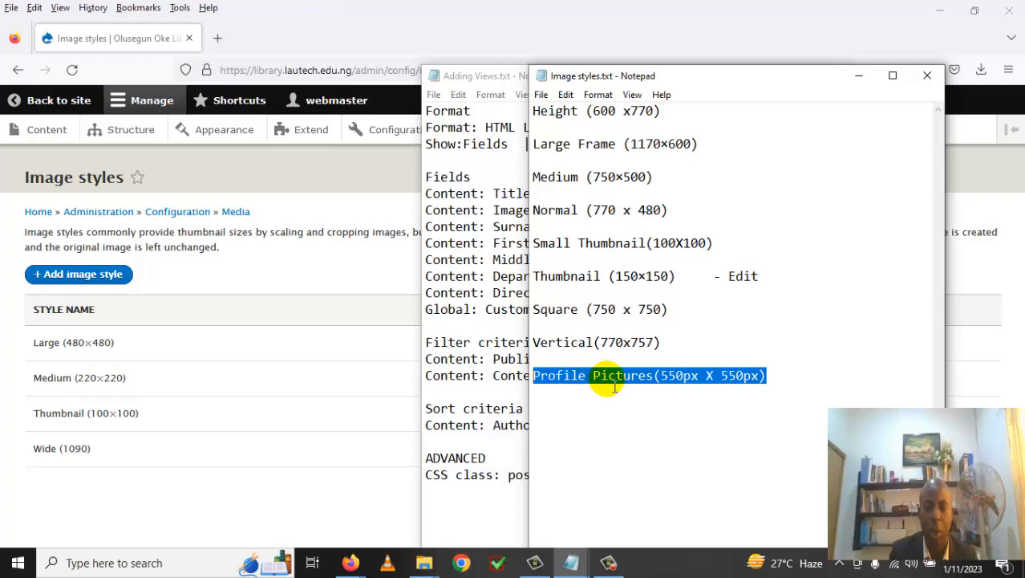
right_click(611, 385)
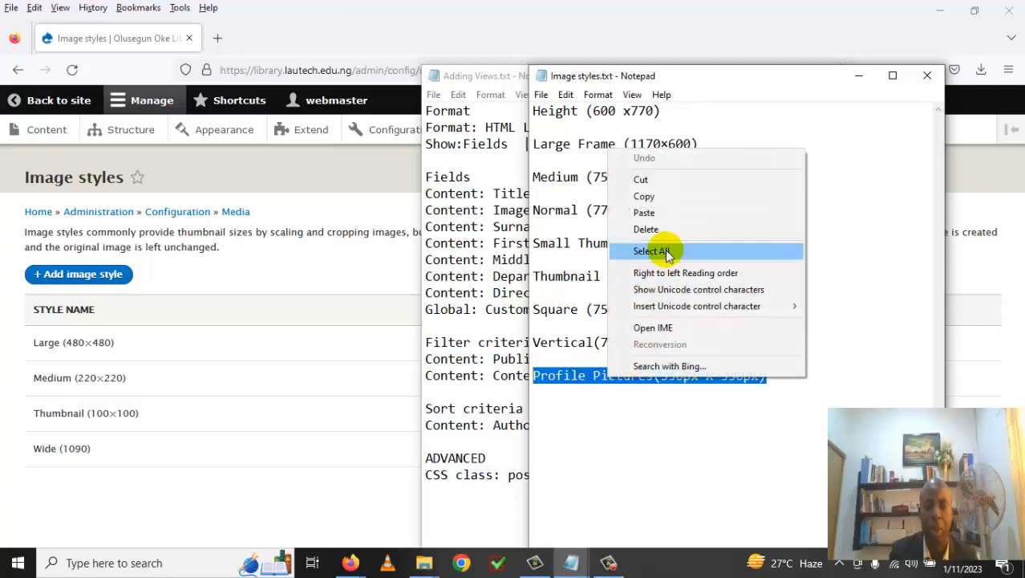
left_click(644, 197)
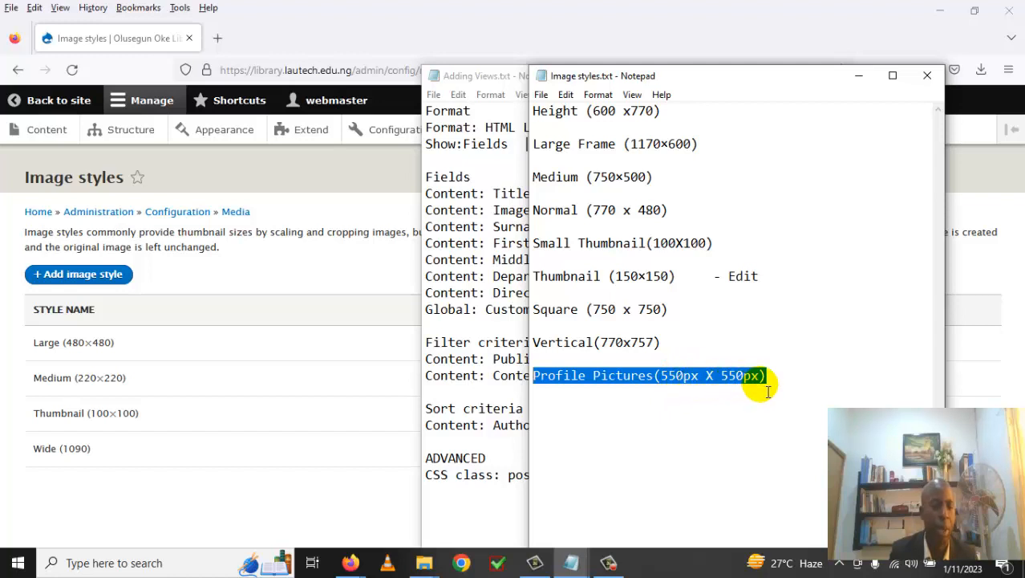
left_click(84, 275)
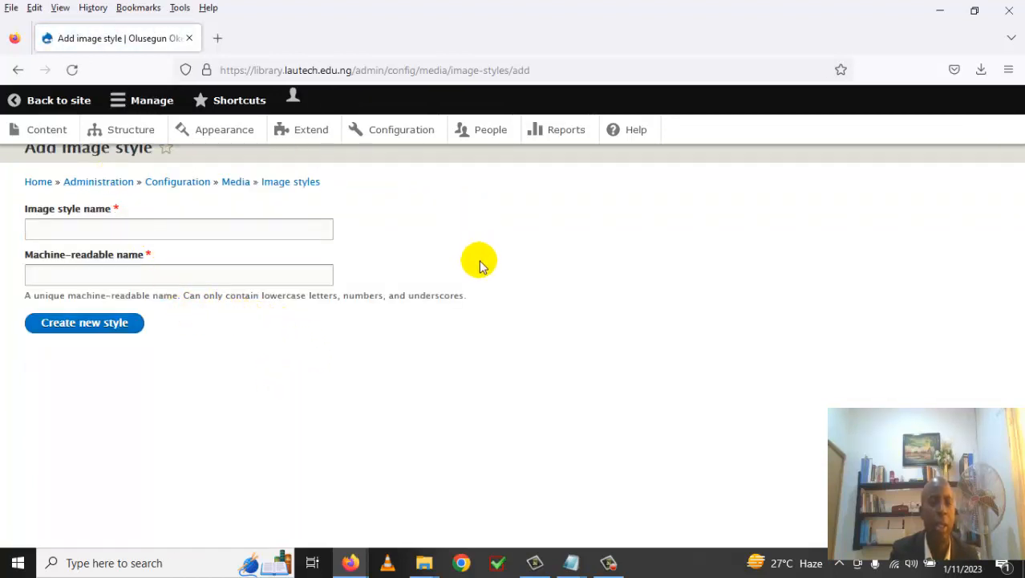
Find the Focal Point module on the Extend page and install it together with the required Crop API module.
left_click(316, 134)
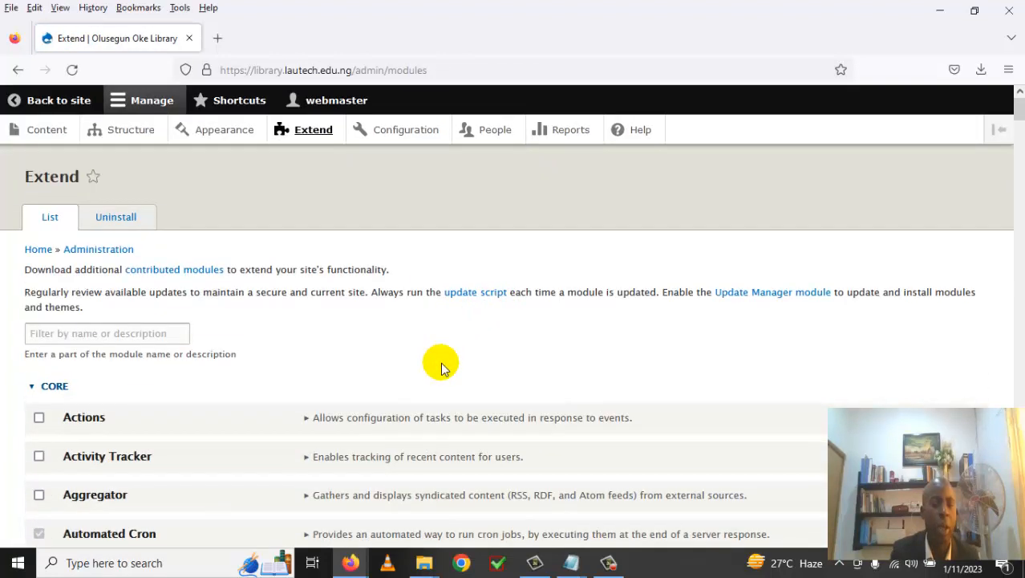
scroll(440, 366, "down", 2)
scroll(441, 367, "up", 2)
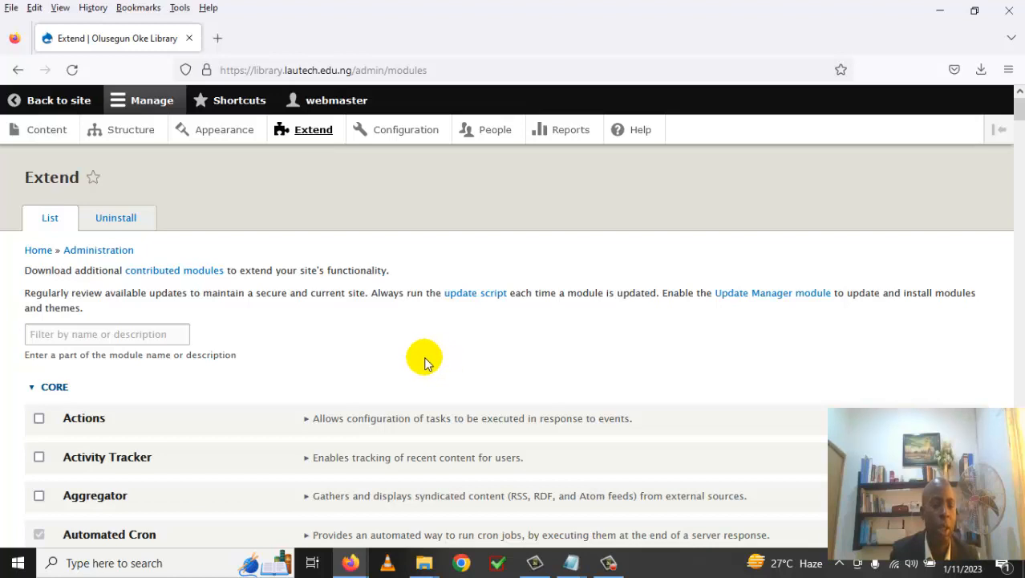
left_click(132, 340)
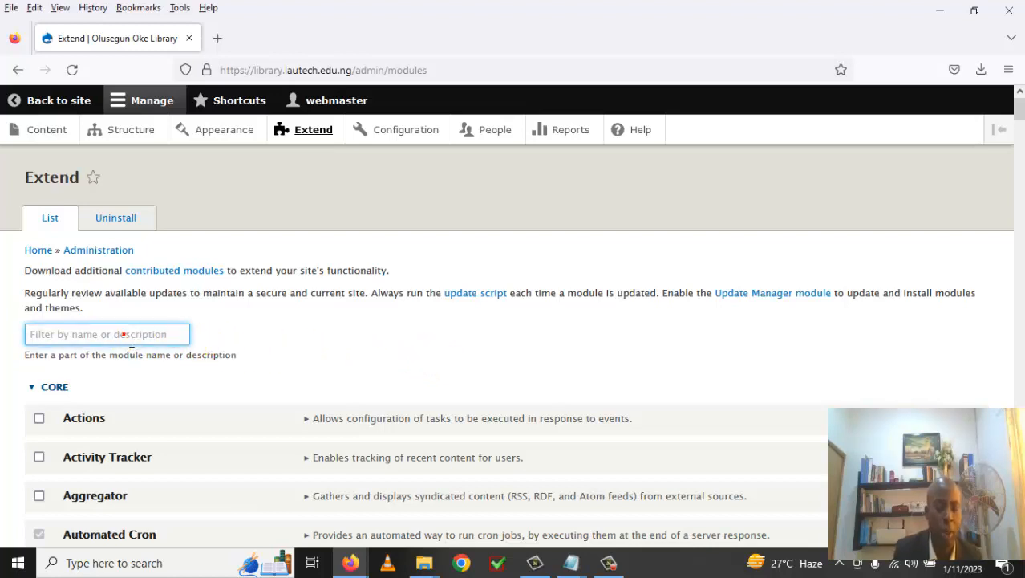
type("fo")
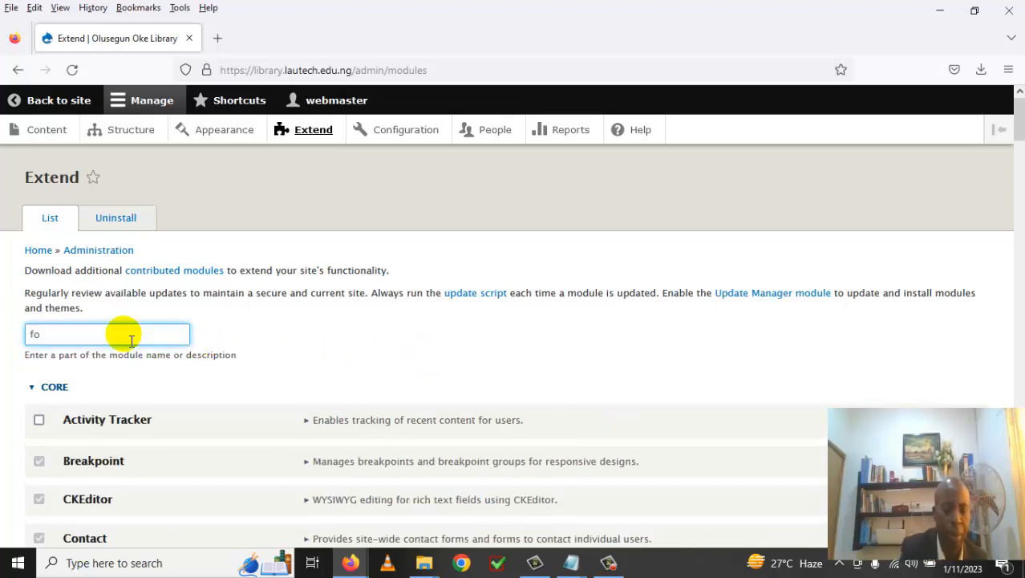
type("cal")
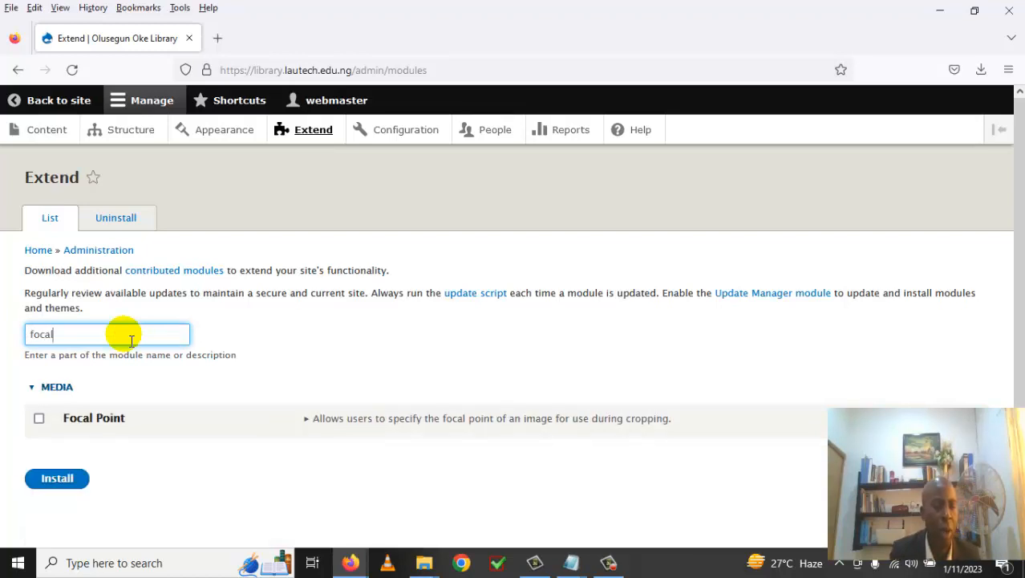
left_click(38, 419)
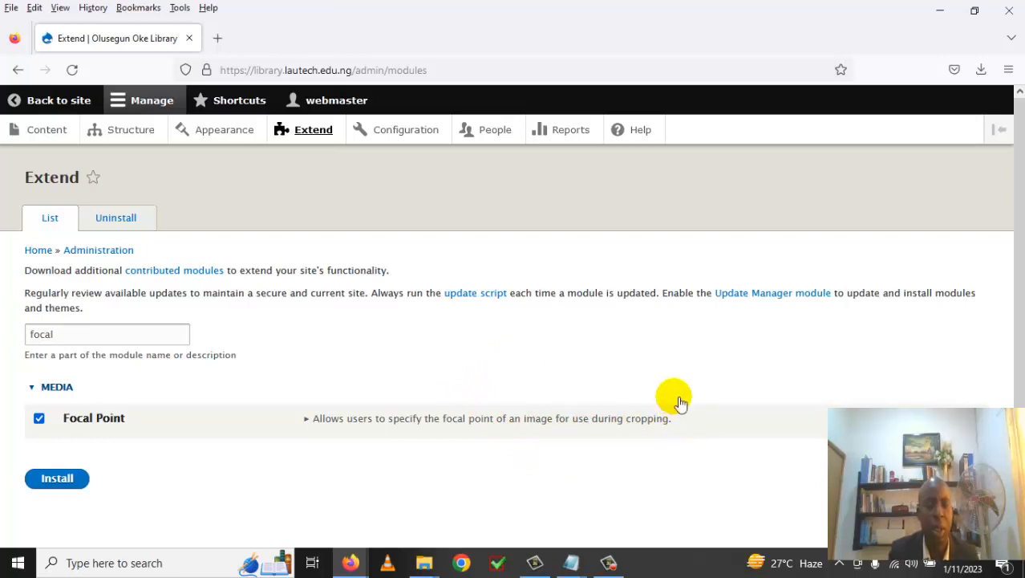
left_click(64, 480)
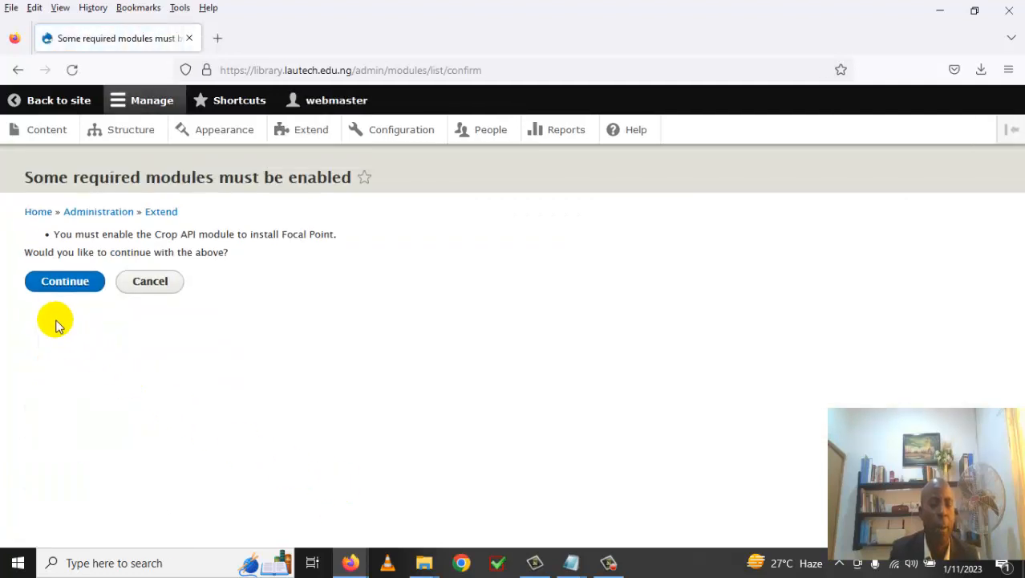
left_click(66, 294)
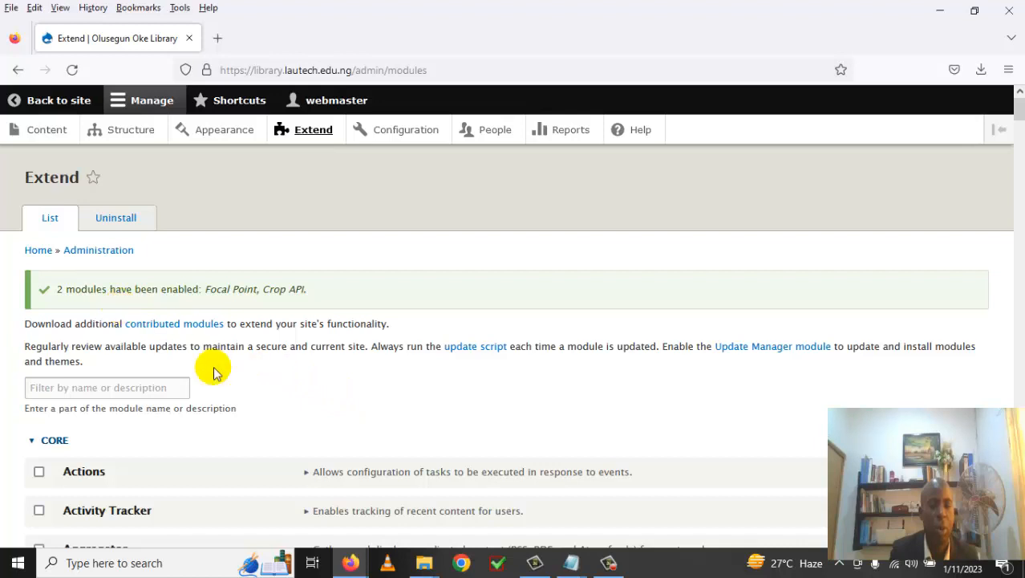
Filter the modules by "Webform" and mark Webform, Webform Access, Webform Attachment and Webform Bootstrap for installation.
scroll(325, 433, "down", 2)
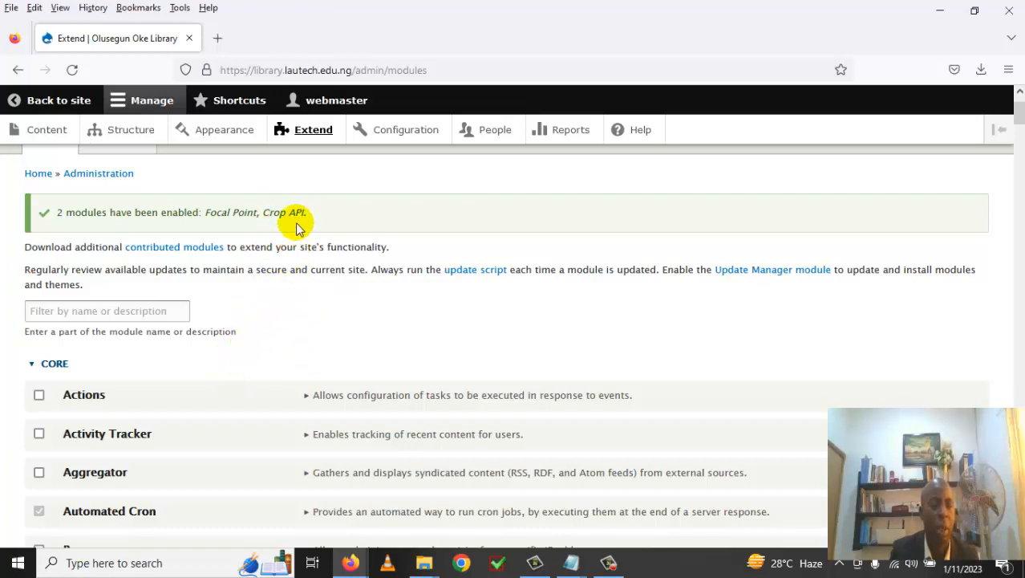
left_click(145, 317)
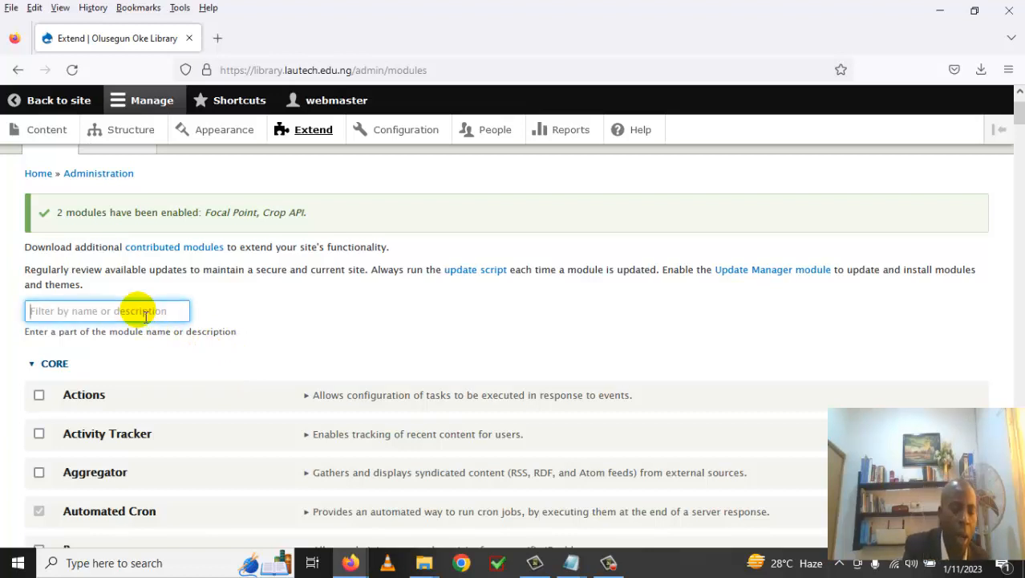
type("Web")
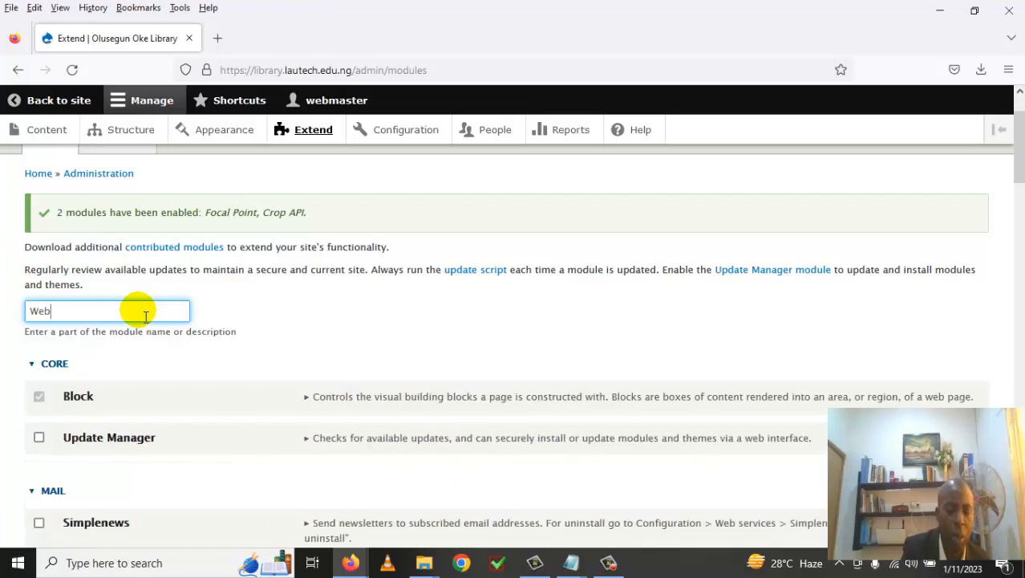
type("form")
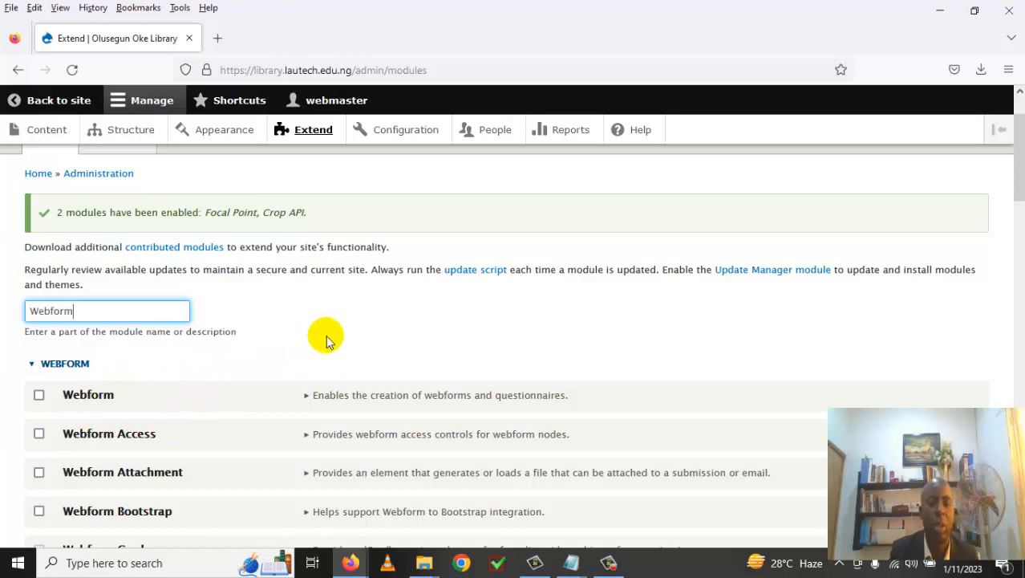
scroll(326, 339, "down", 2)
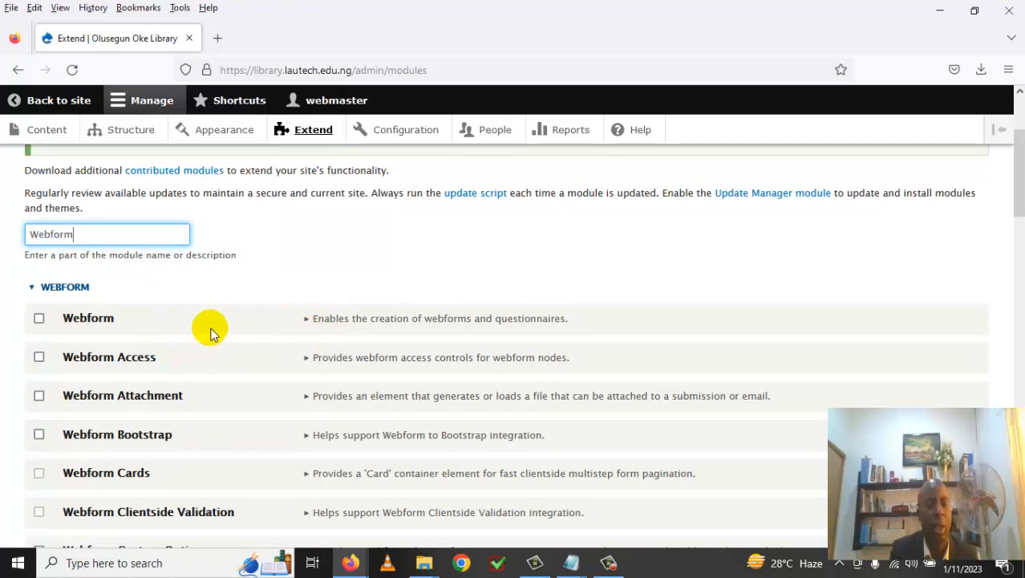
left_click(38, 318)
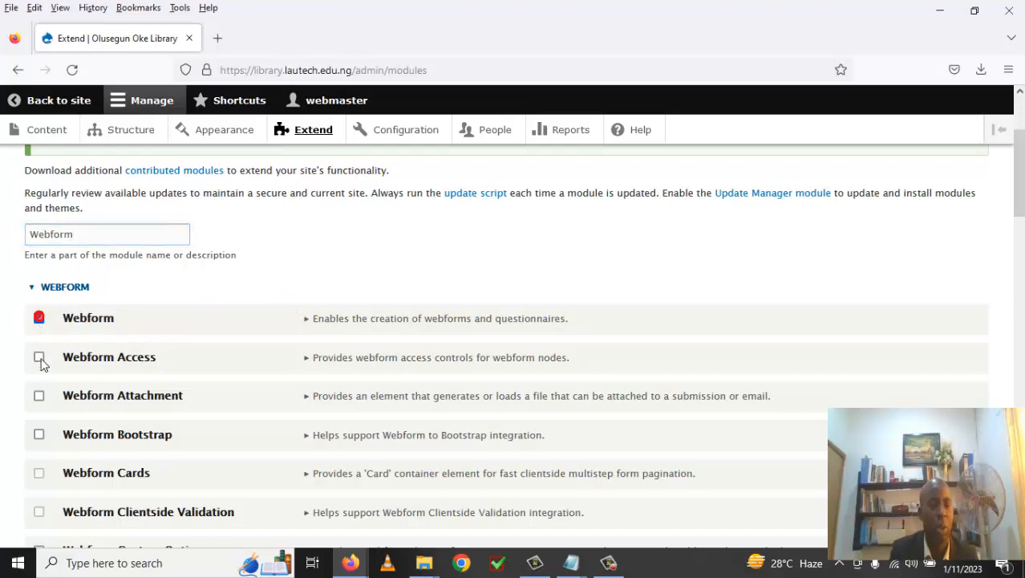
left_click(39, 355)
left_click(40, 397)
left_click(39, 434)
Mark Webform Custom Options, Image Select, Node, Options Limit, Scheduled Email Handler and Share for installation.
scroll(108, 425, "down", 3)
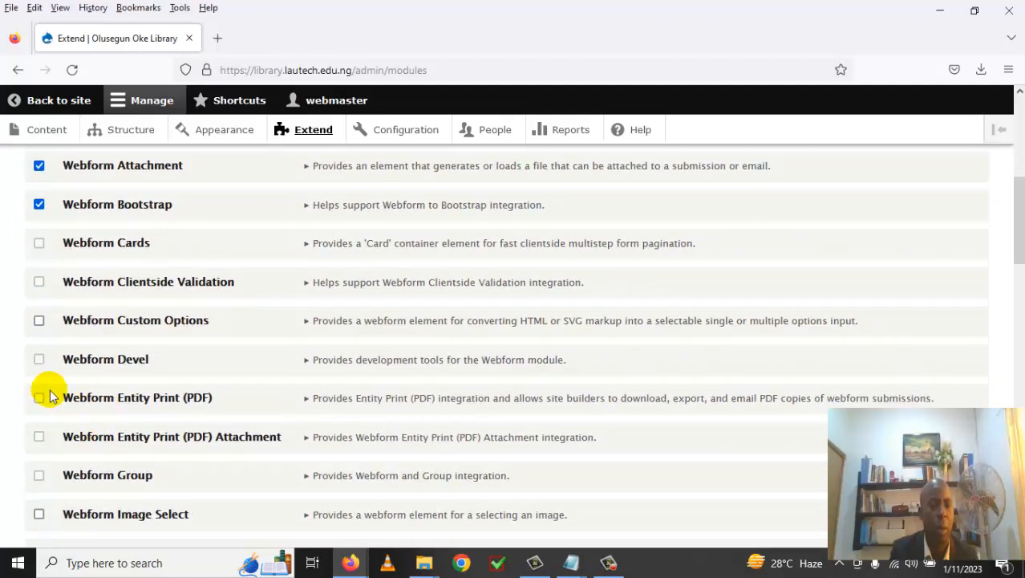
left_click(38, 322)
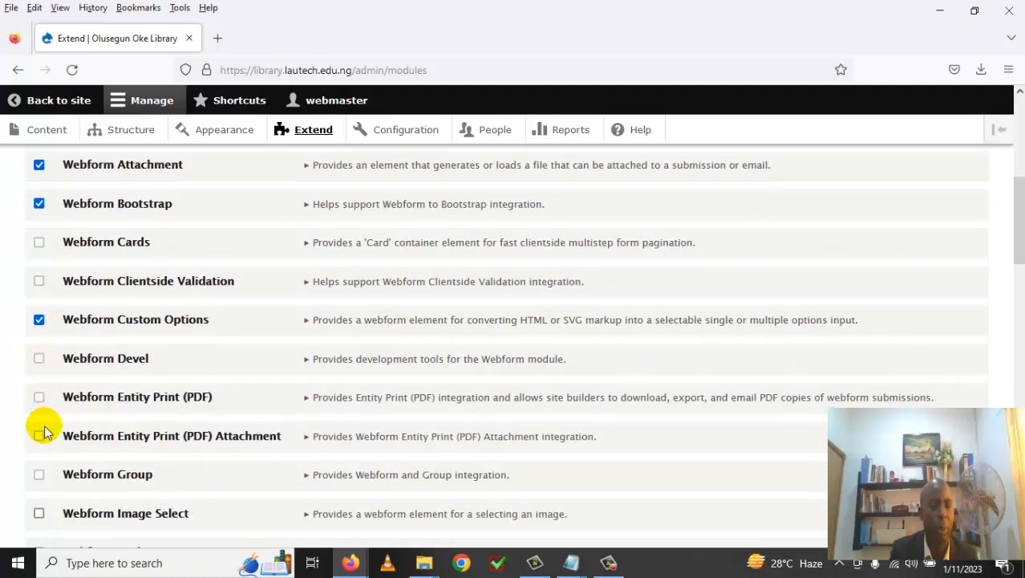
scroll(39, 426, "down", 2)
left_click(38, 361)
left_click(39, 399)
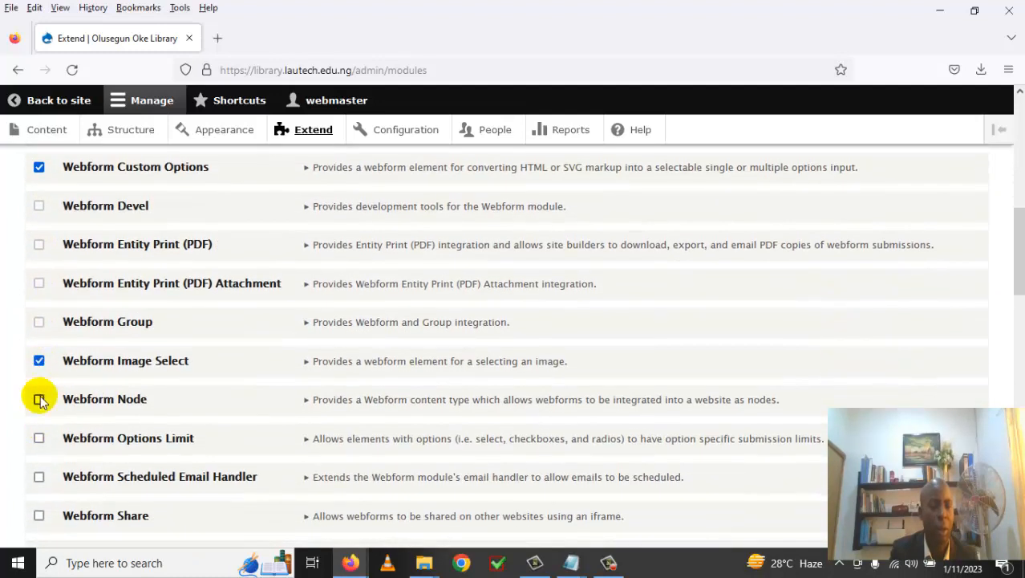
left_click(38, 437)
scroll(57, 443, "down", 1)
left_click(40, 436)
scroll(58, 443, "down", 2)
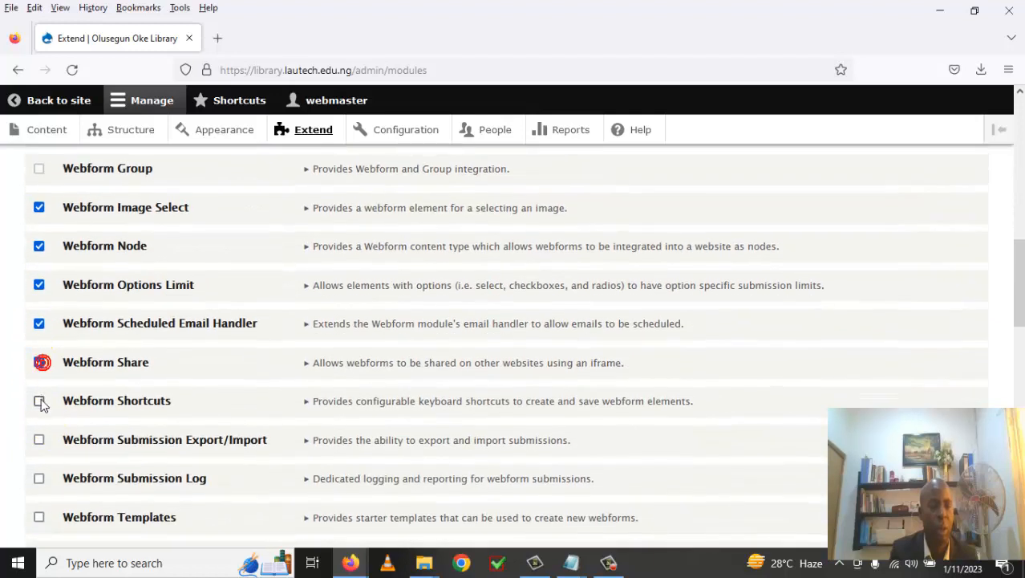
Mark Webform Shortcuts, Submission Export/Import, Submission Log, Templates and UI as well, and install all the marked Webform modules.
scroll(56, 406, "down", 3)
left_click(39, 208)
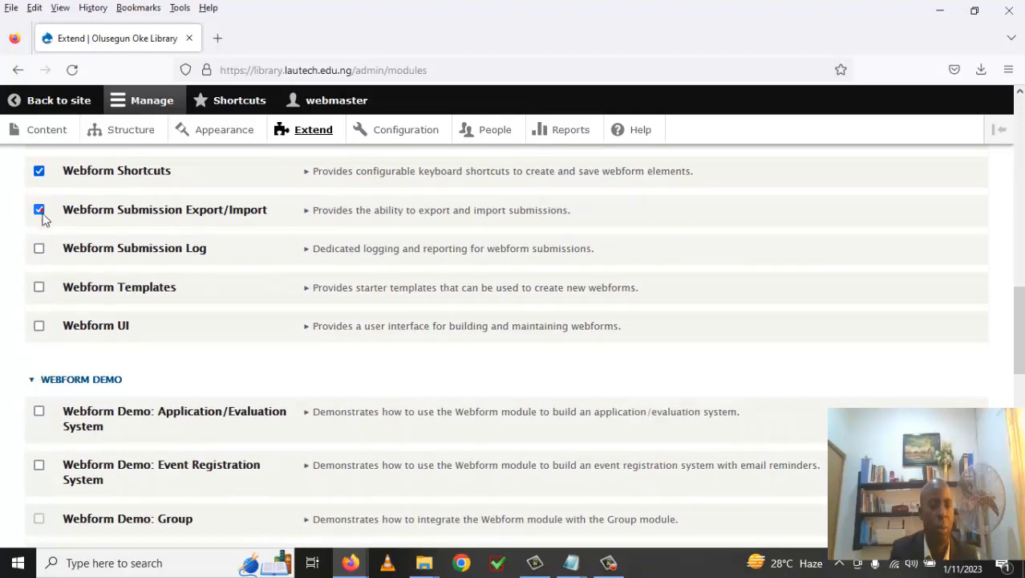
left_click(40, 248)
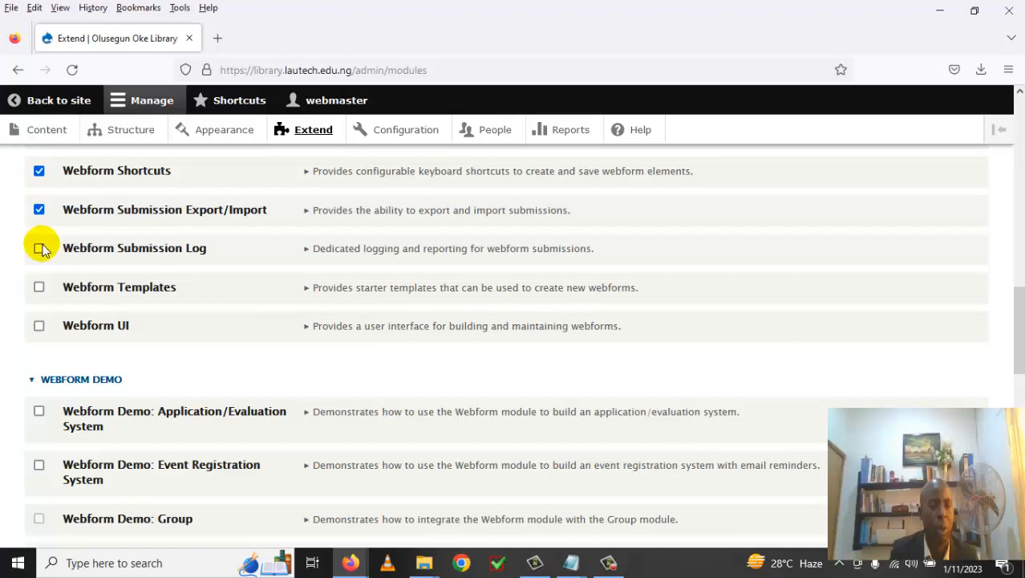
left_click(39, 325)
scroll(172, 331, "down", 2)
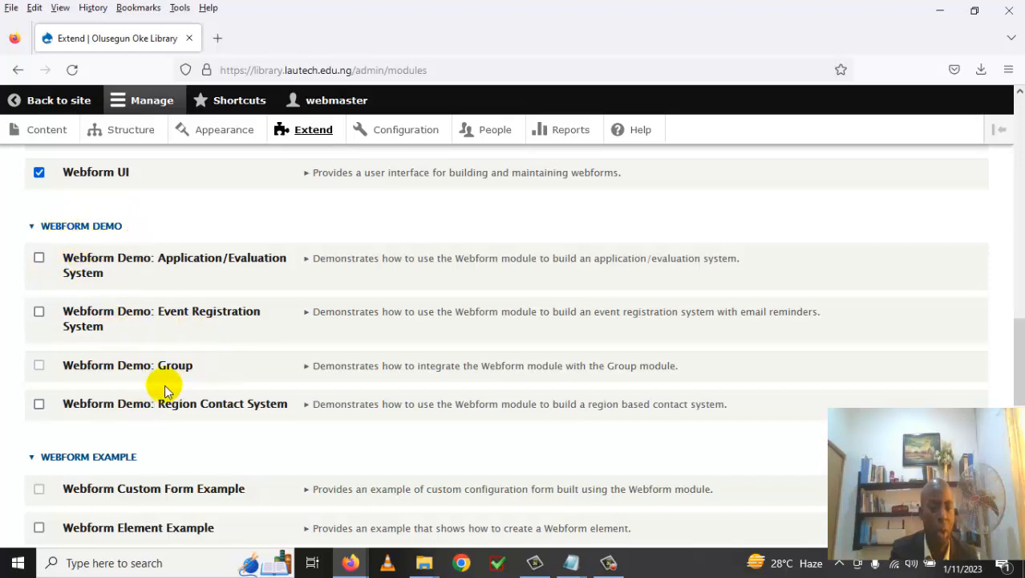
scroll(201, 440, "down", 5)
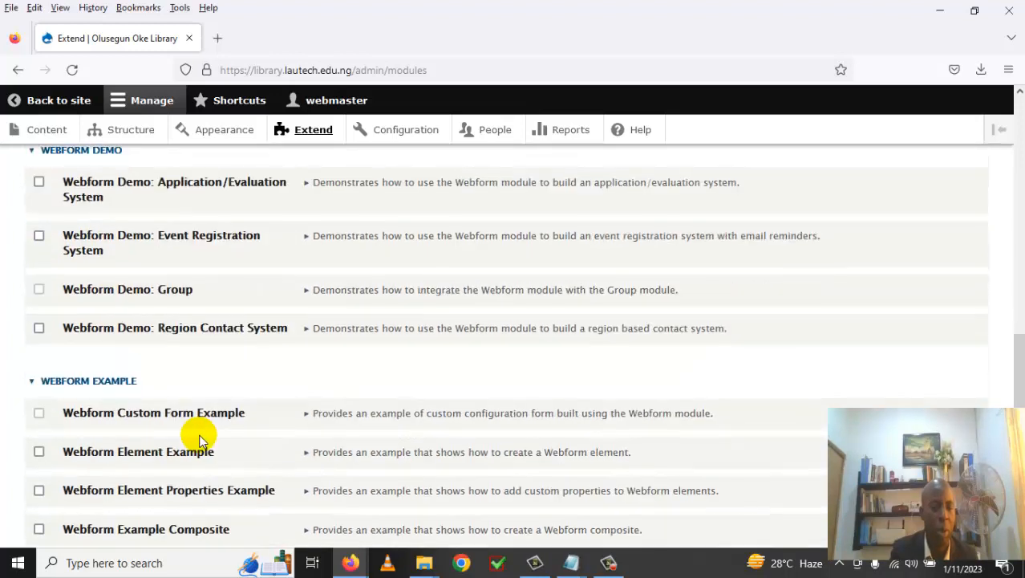
scroll(201, 440, "down", 3)
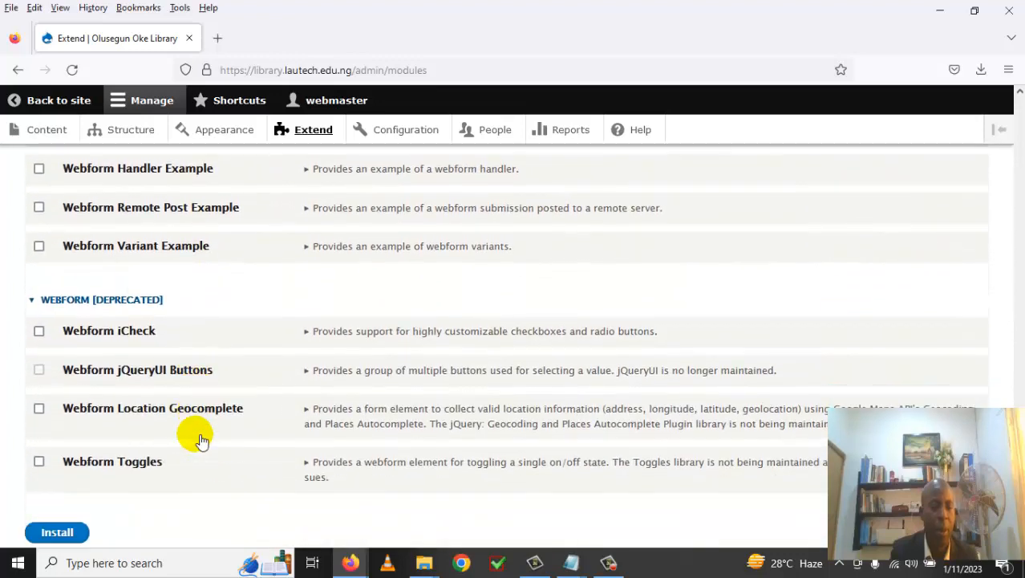
left_click(58, 471)
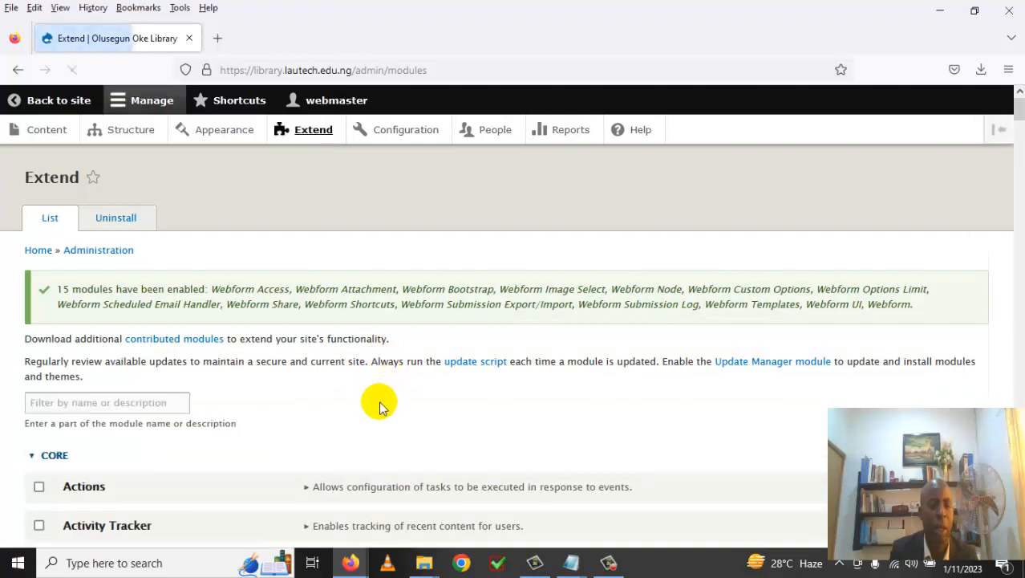
scroll(384, 385, "down", 1)
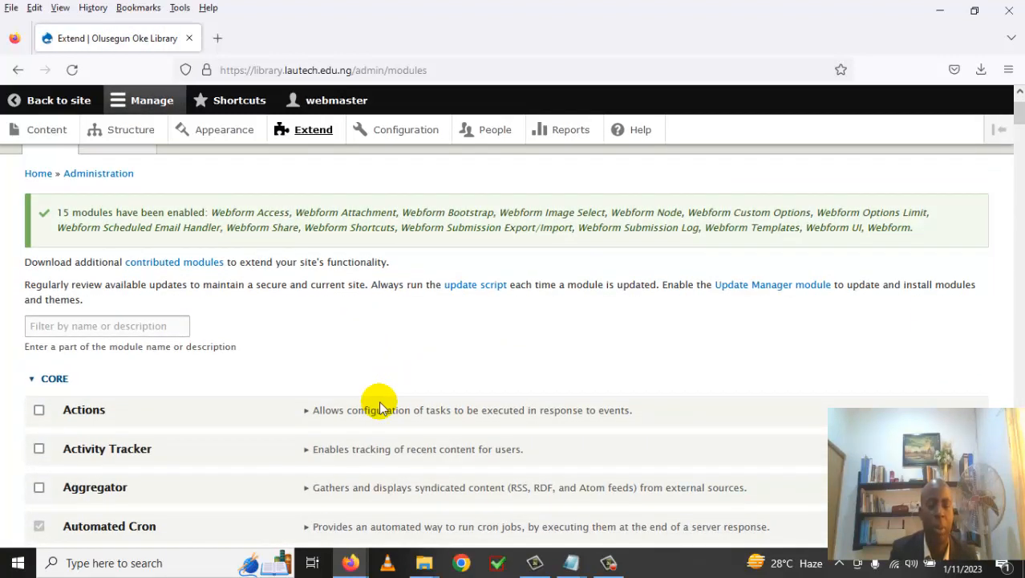
scroll(379, 400, "down", 1)
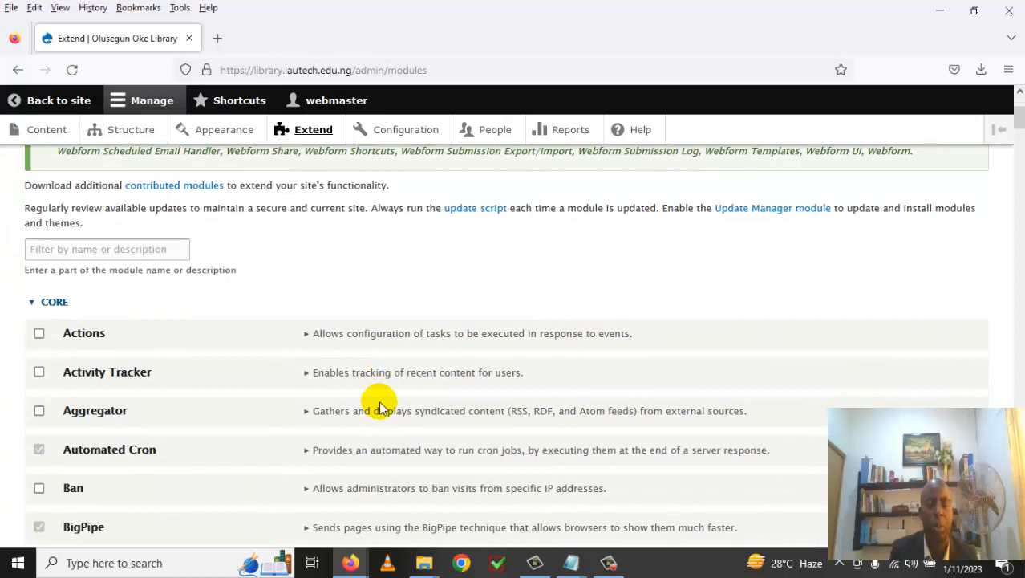
scroll(379, 407, "down", 5)
scroll(379, 407, "up", 3)
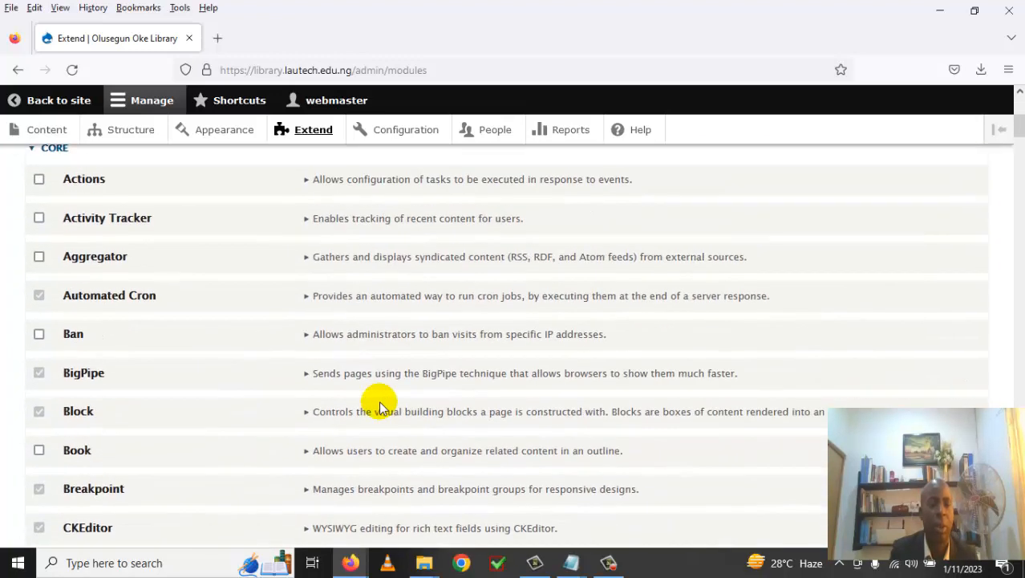
scroll(379, 407, "up", 4)
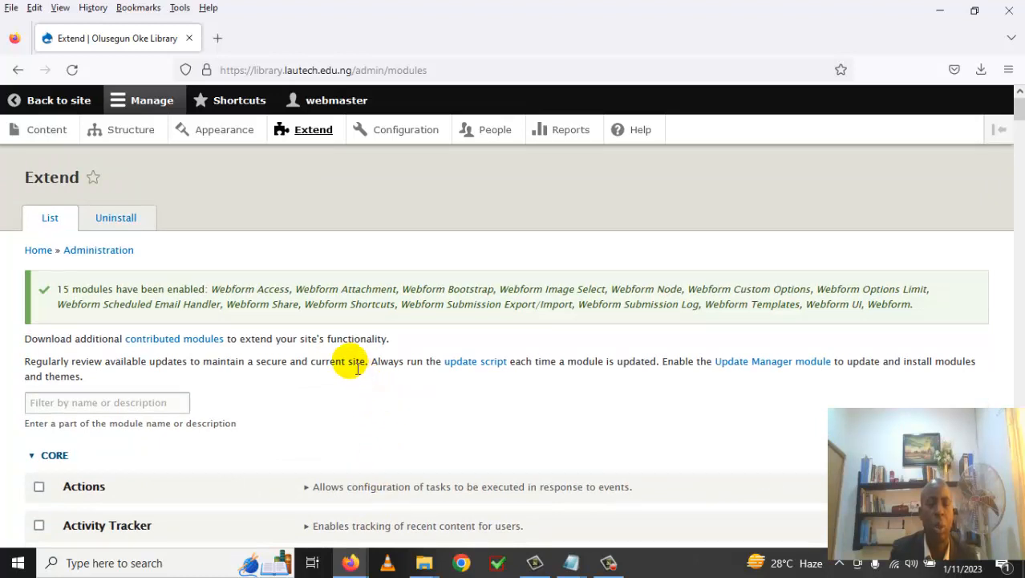
Create a new image style named "Profile Pictures(550px X 550px)" from the Image styles page of the Media configuration.
left_click(424, 134)
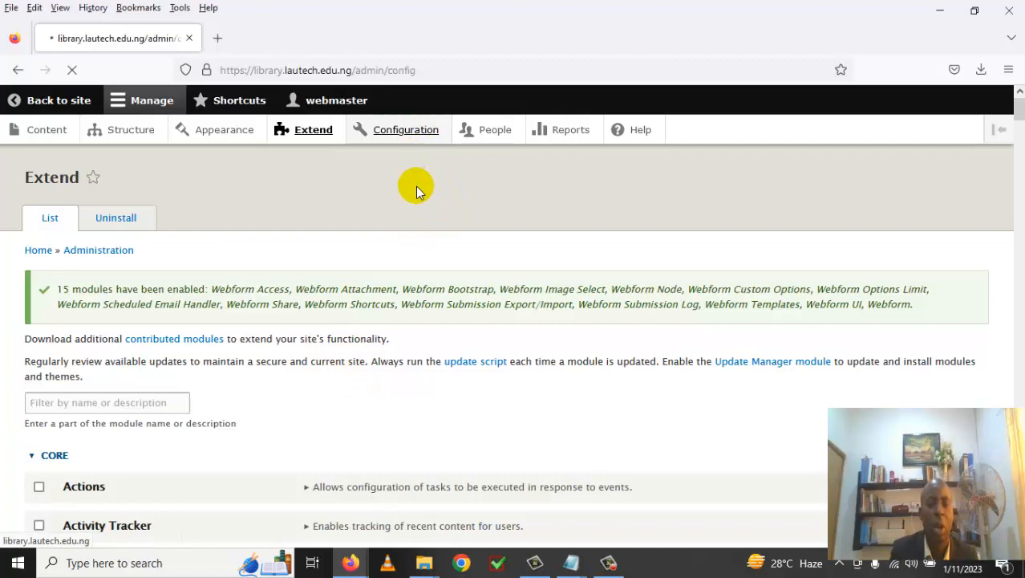
scroll(467, 413, "down", 5)
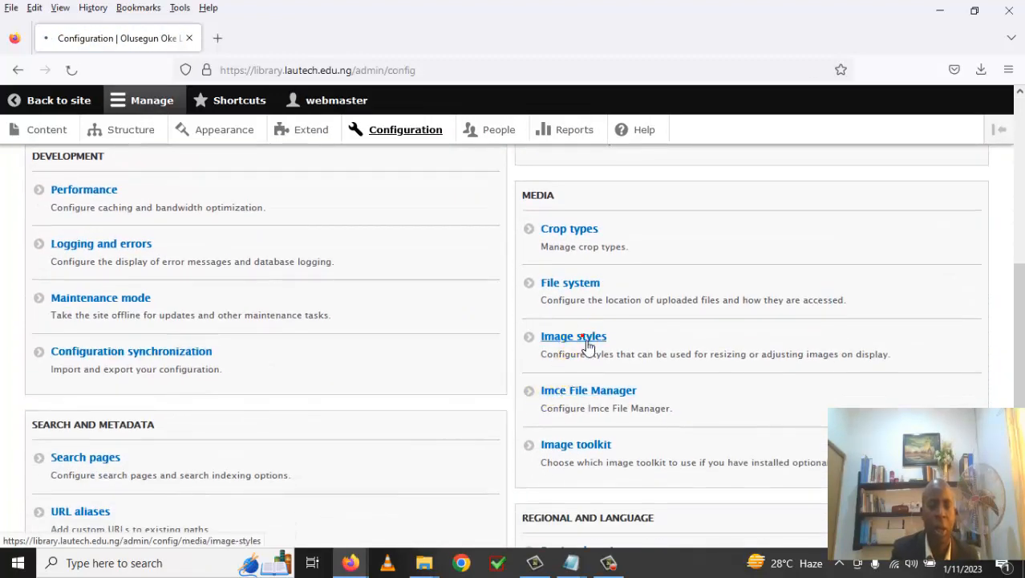
left_click(589, 345)
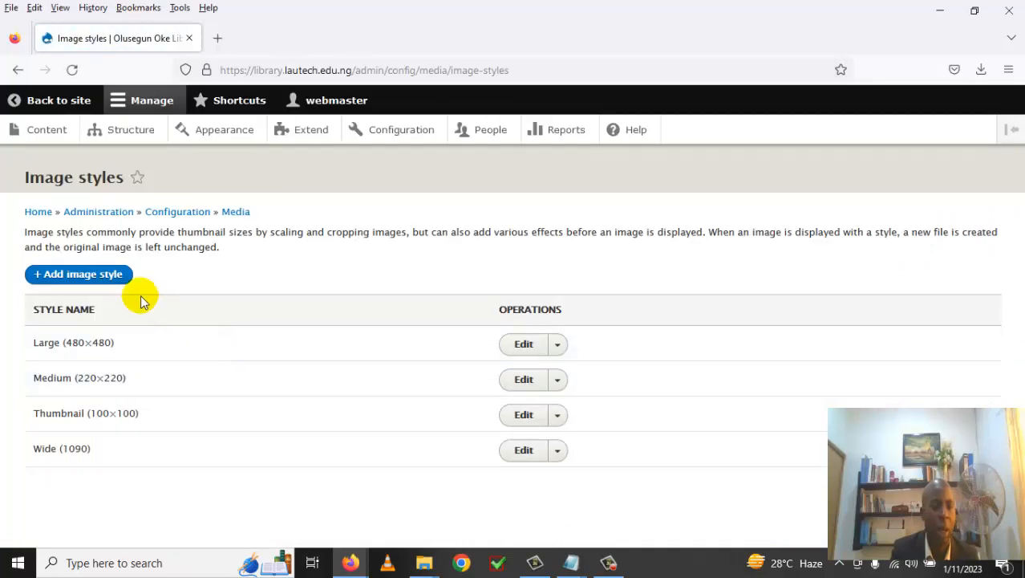
left_click(103, 275)
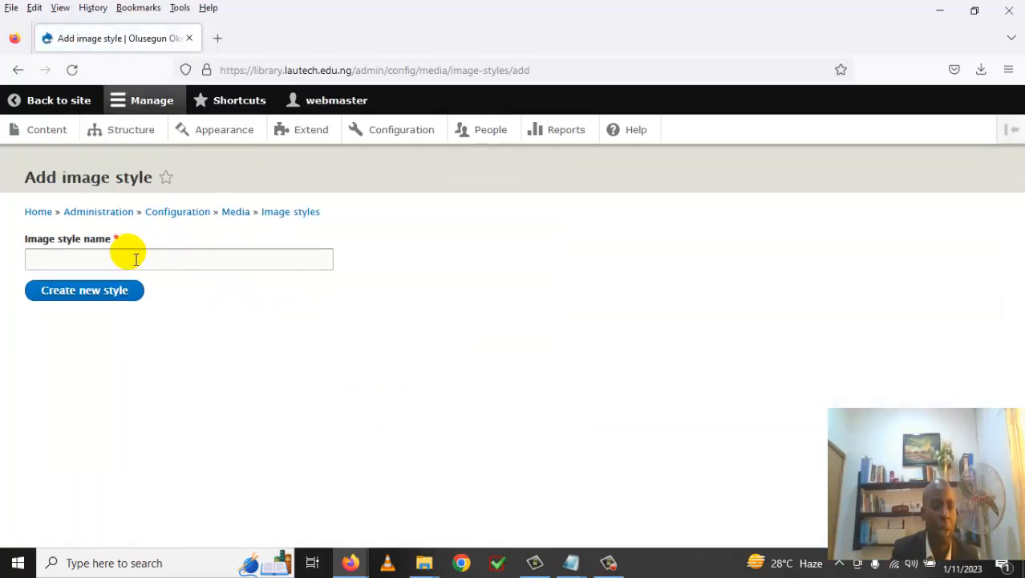
left_click(134, 260)
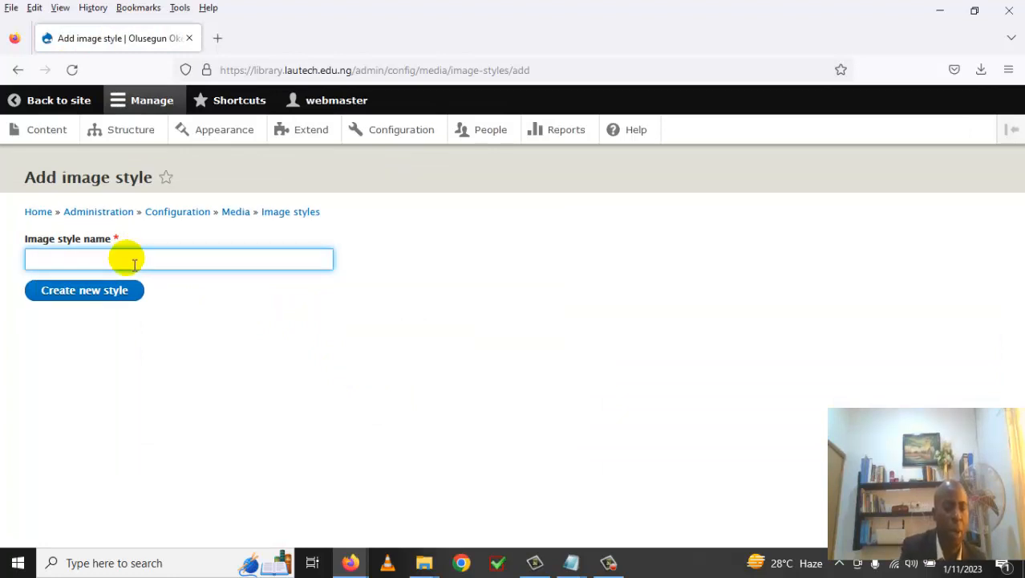
type("Profile Pictures(550px X 550px)")
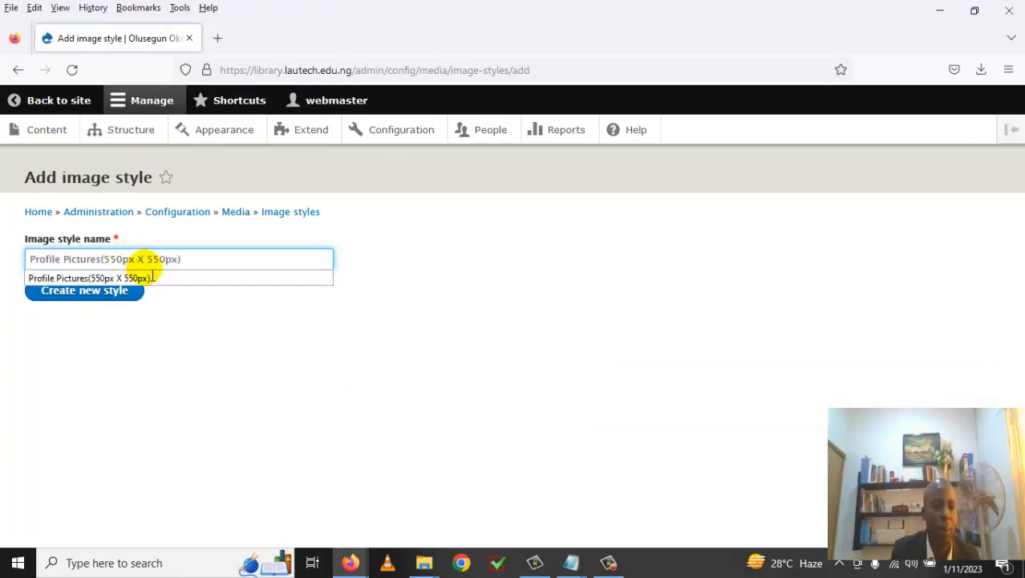
left_click(124, 299)
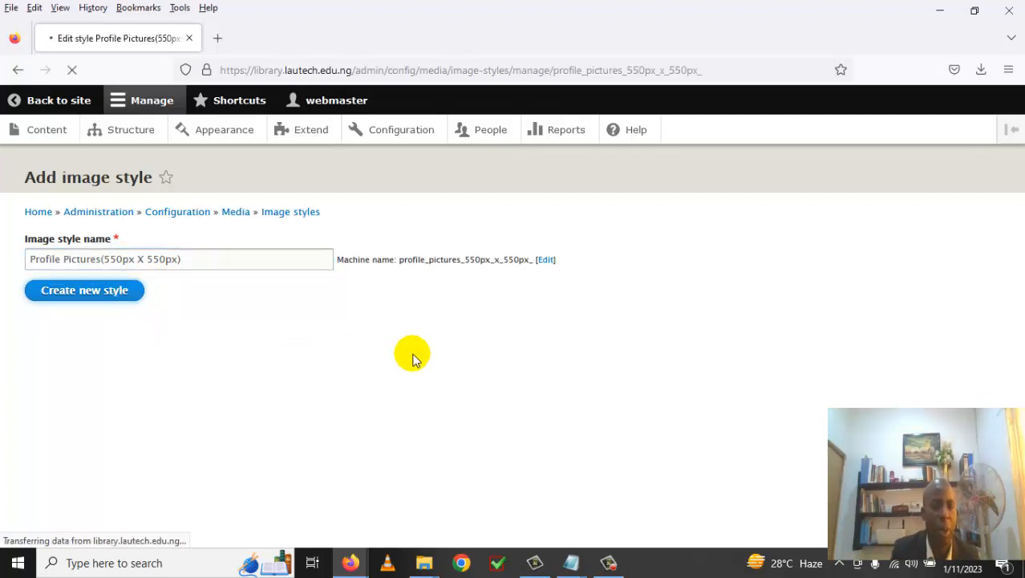
Start adding a Focal Point Scale and Crop effect to the Profile Pictures(550px X 550px) image style.
scroll(411, 359, "down", 3)
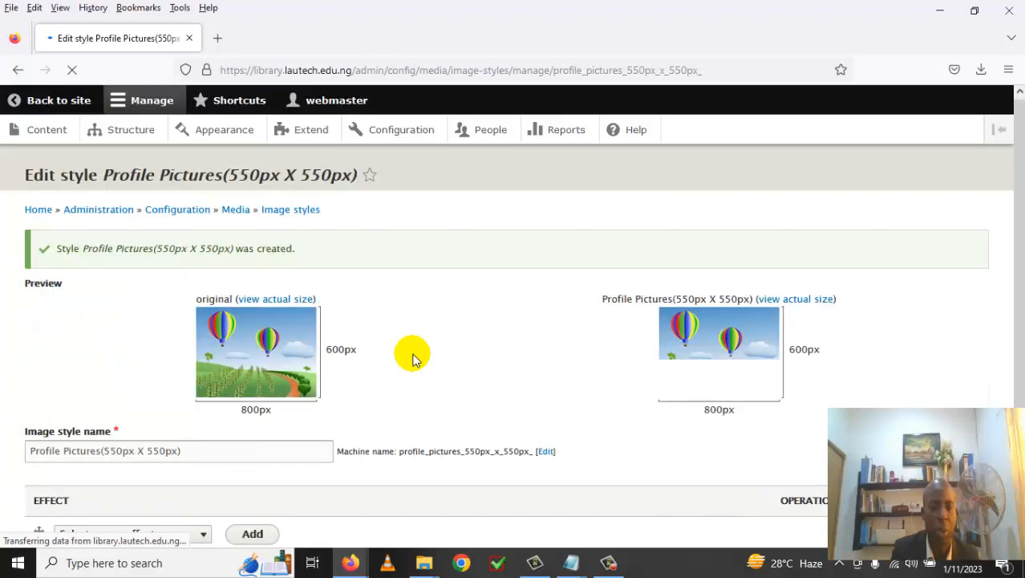
scroll(412, 359, "down", 3)
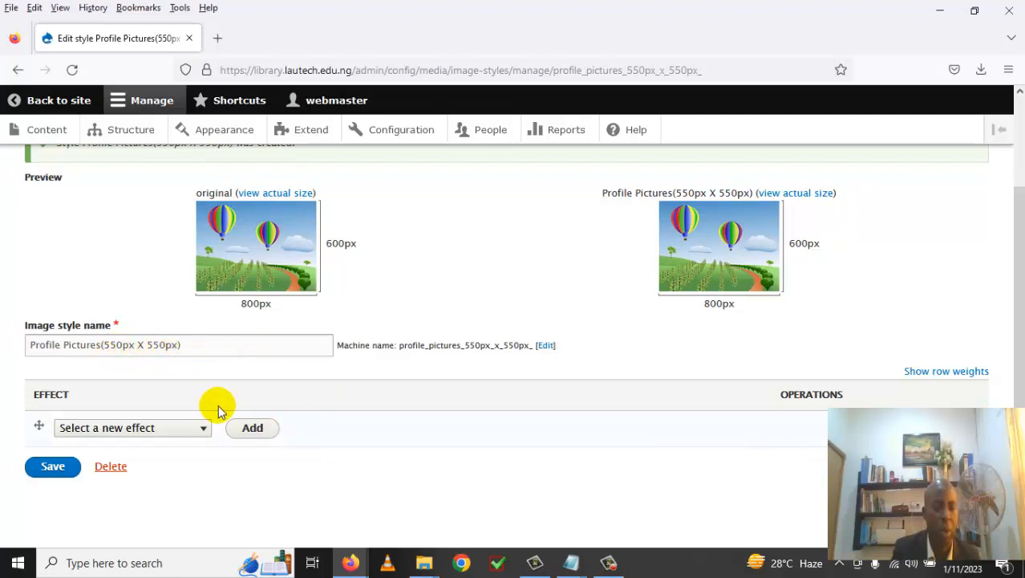
left_click(206, 432)
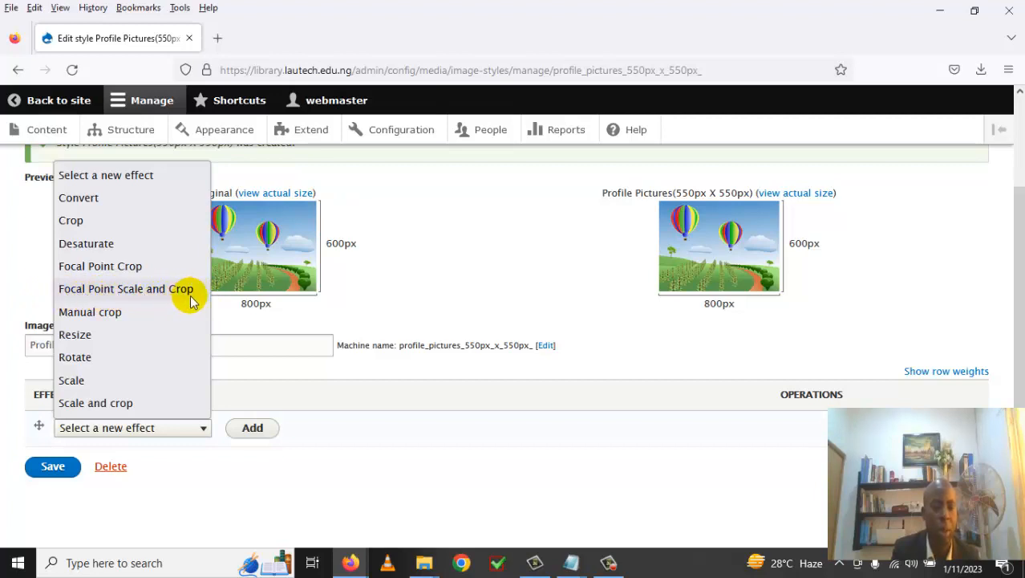
left_click(147, 290)
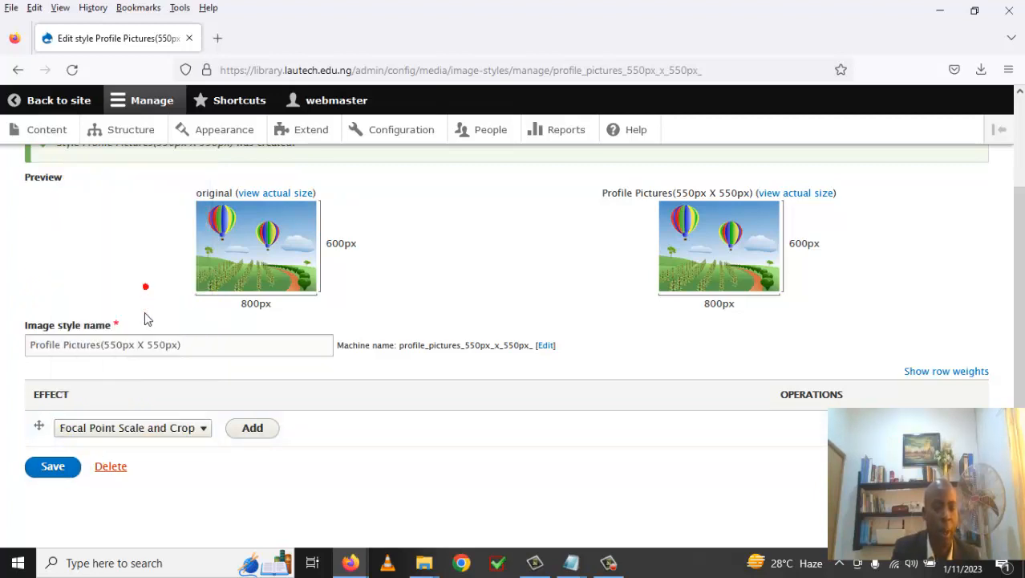
left_click(249, 433)
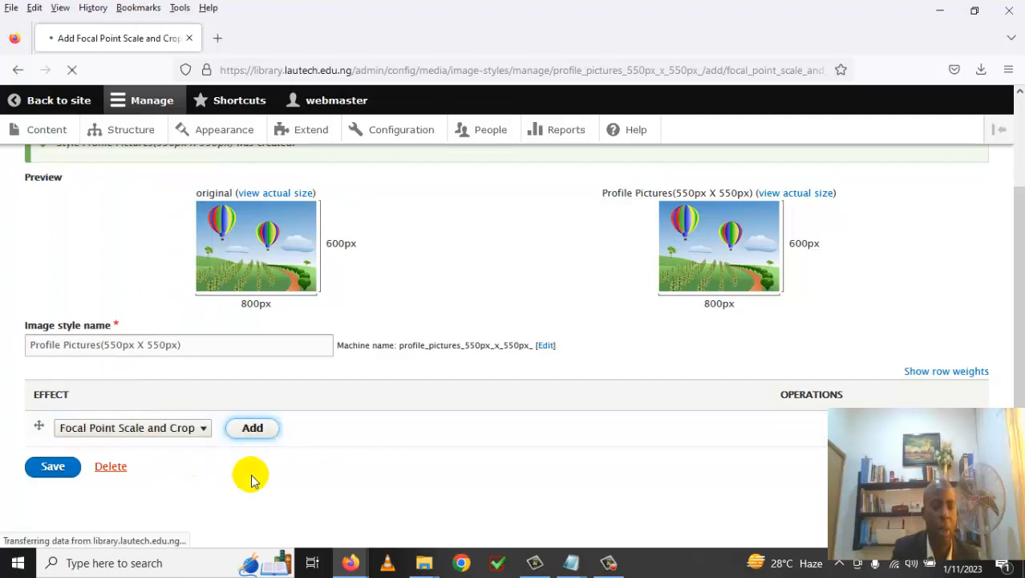
Set the Focal Point Scale and Crop effect's width and height to 550 pixels and add the effect.
left_click(115, 331)
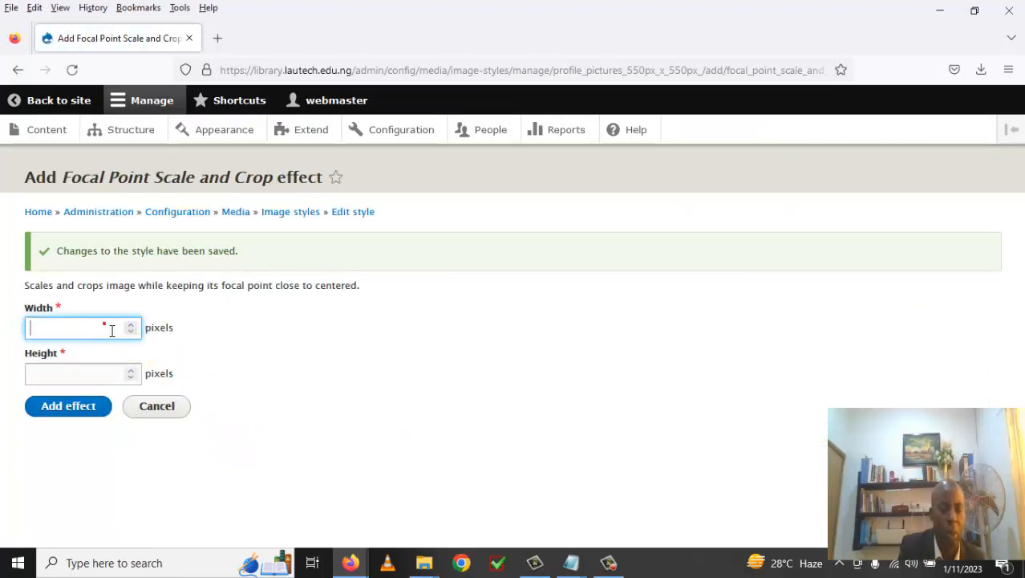
type("550")
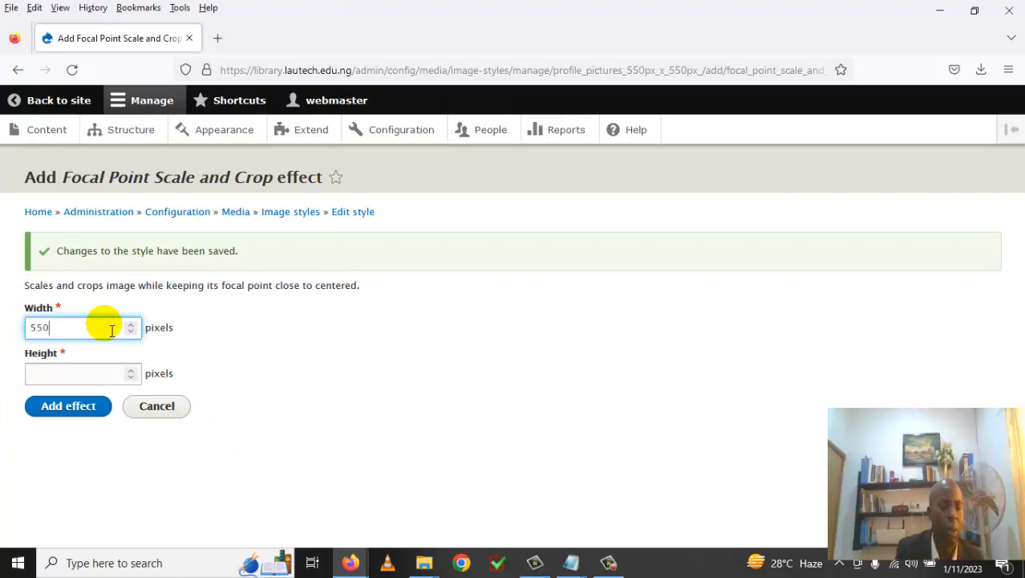
left_click(90, 376)
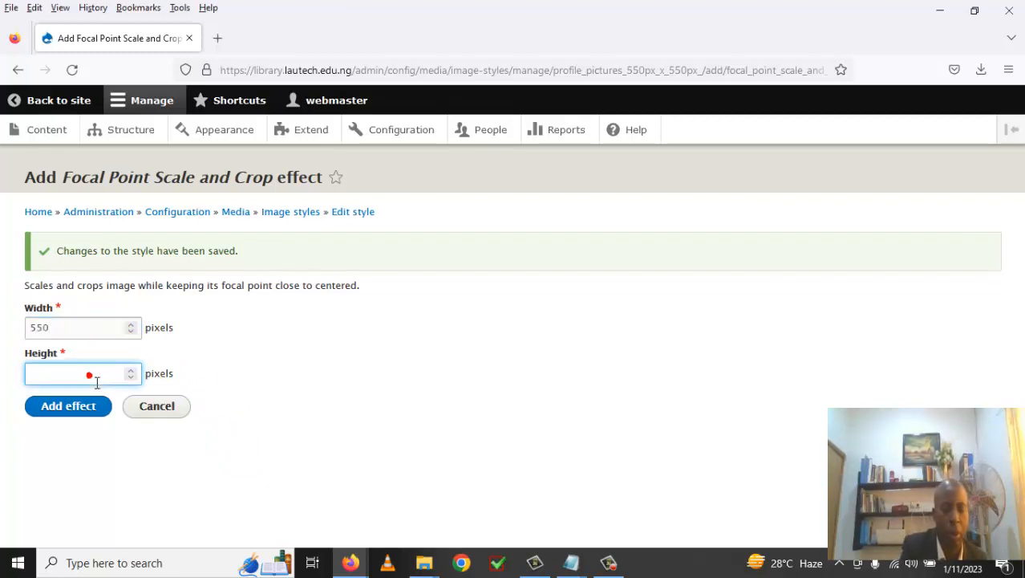
type("55")
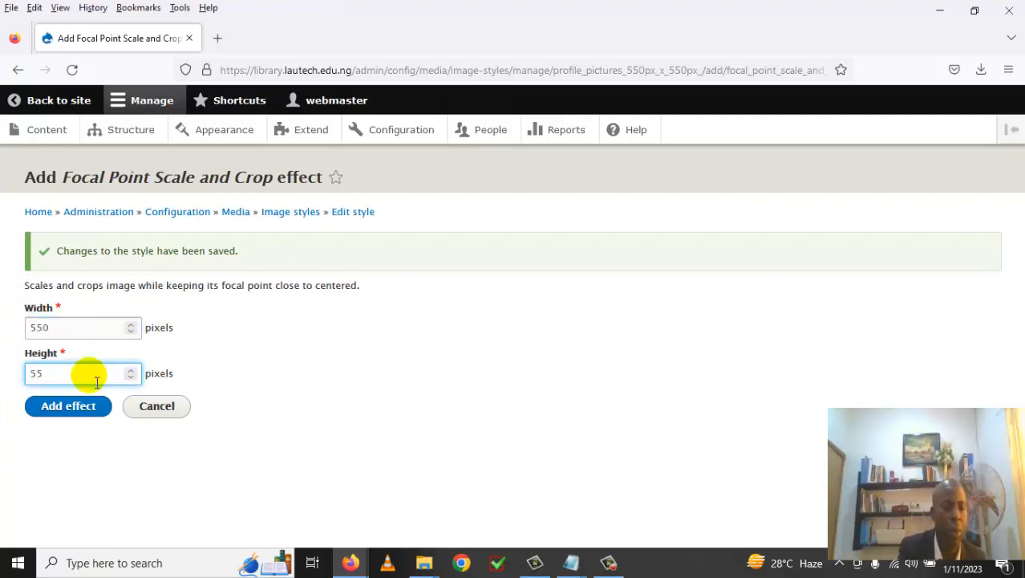
type("0")
left_click(78, 410)
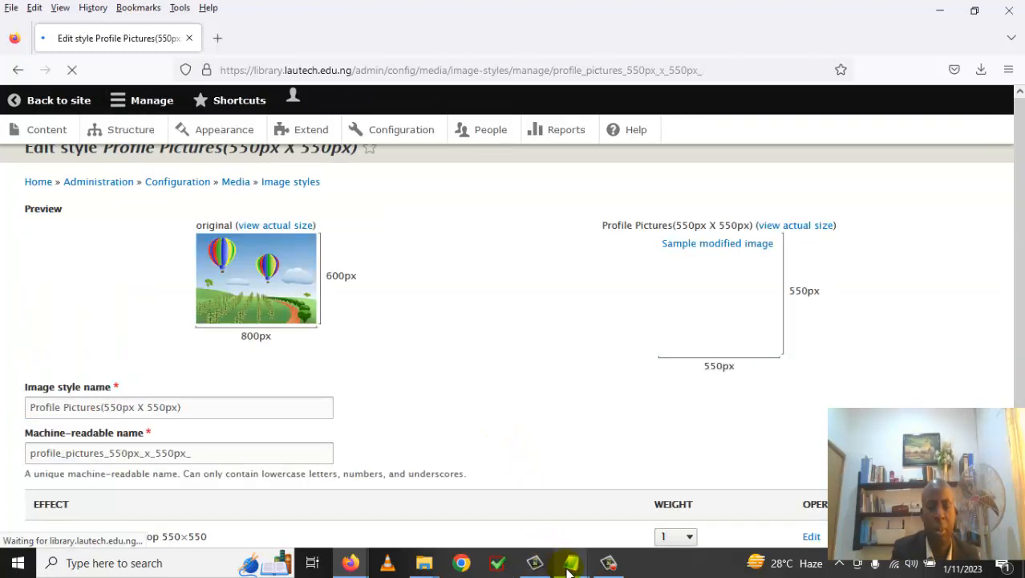
Switch to Image styles.txt in Notepad, copy the name "Square (750 x 750)" and minimize the window.
mouse_move(569, 559)
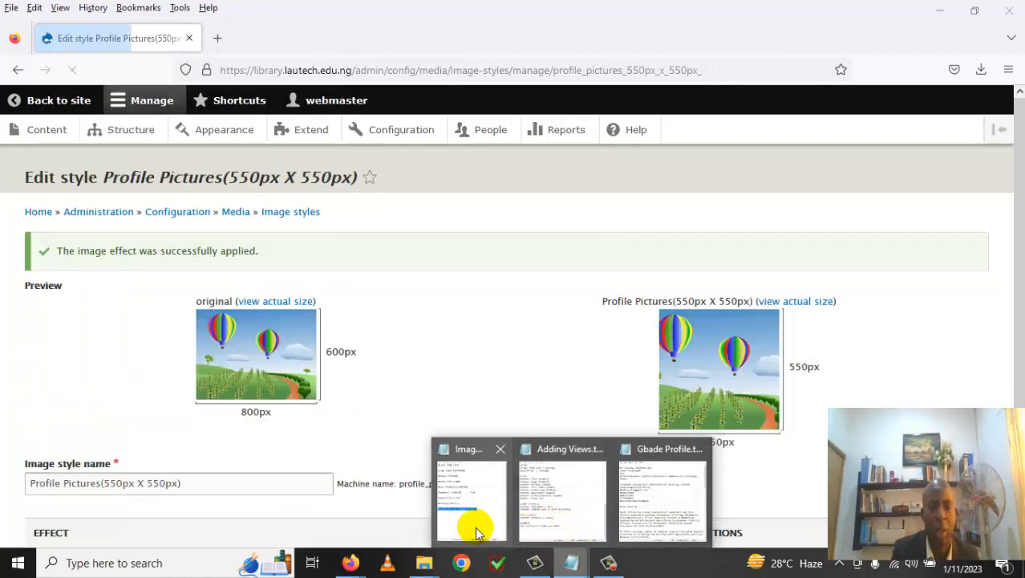
left_click(473, 526)
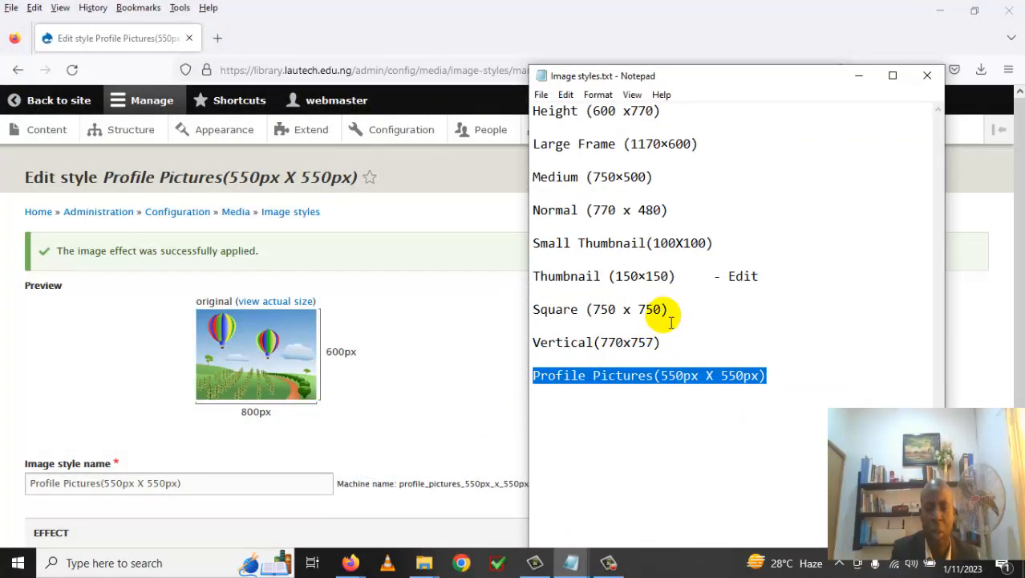
left_click_drag(680, 316, 517, 315)
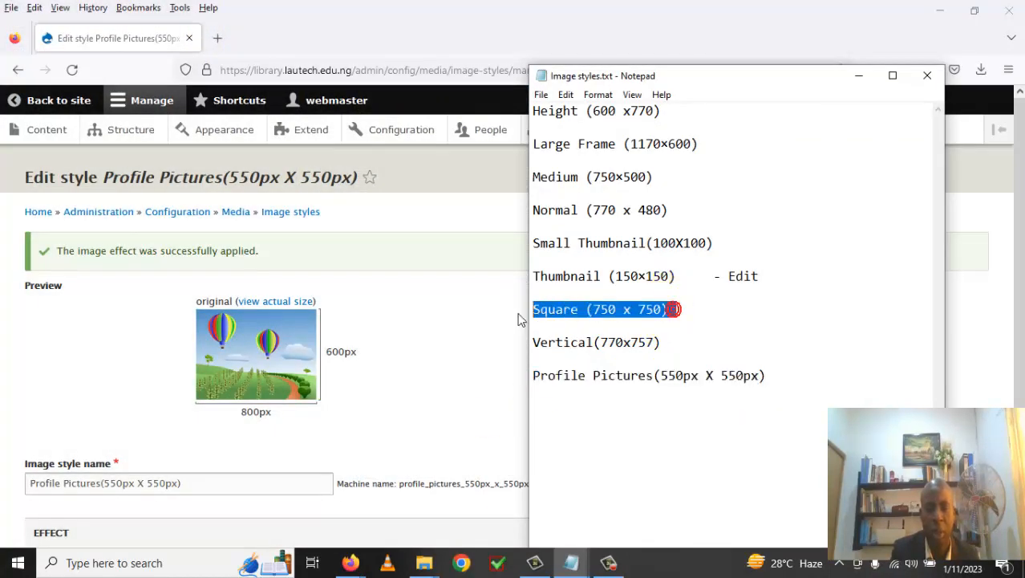
right_click(590, 311)
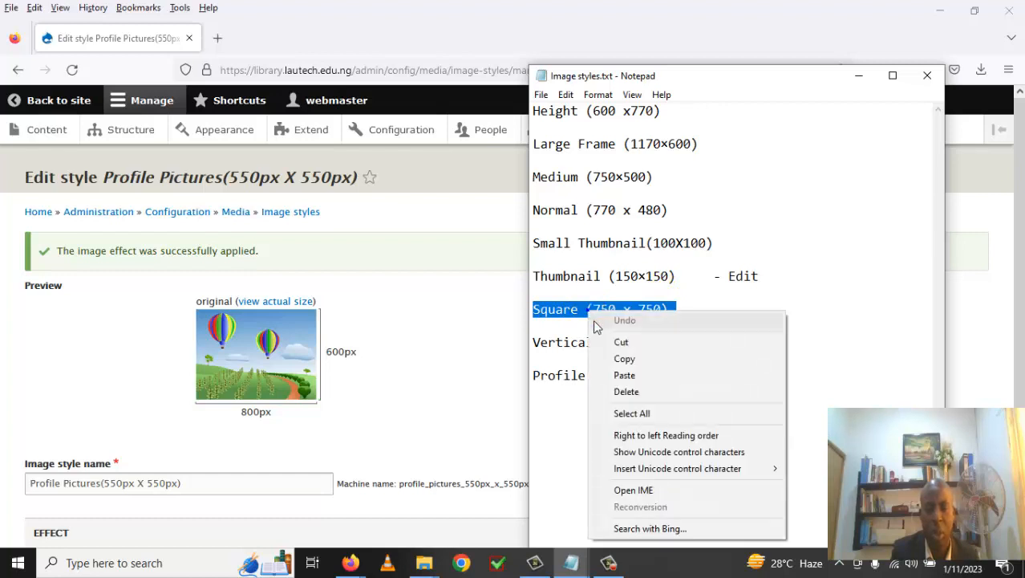
left_click(640, 364)
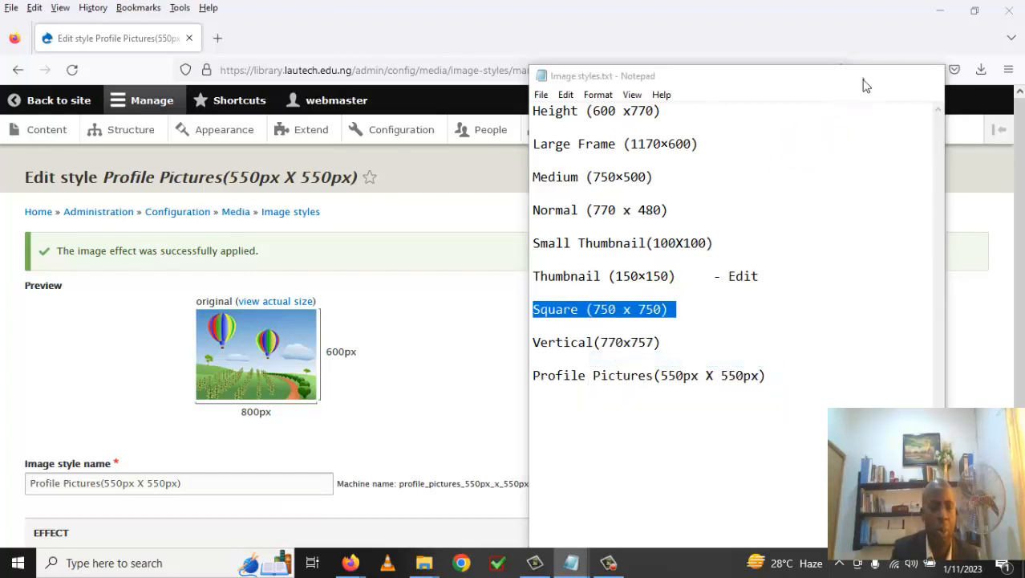
left_click(858, 75)
Save the Profile Pictures(550px X 550px) image style with its new effect.
scroll(470, 424, "down", 2)
scroll(470, 424, "down", 2)
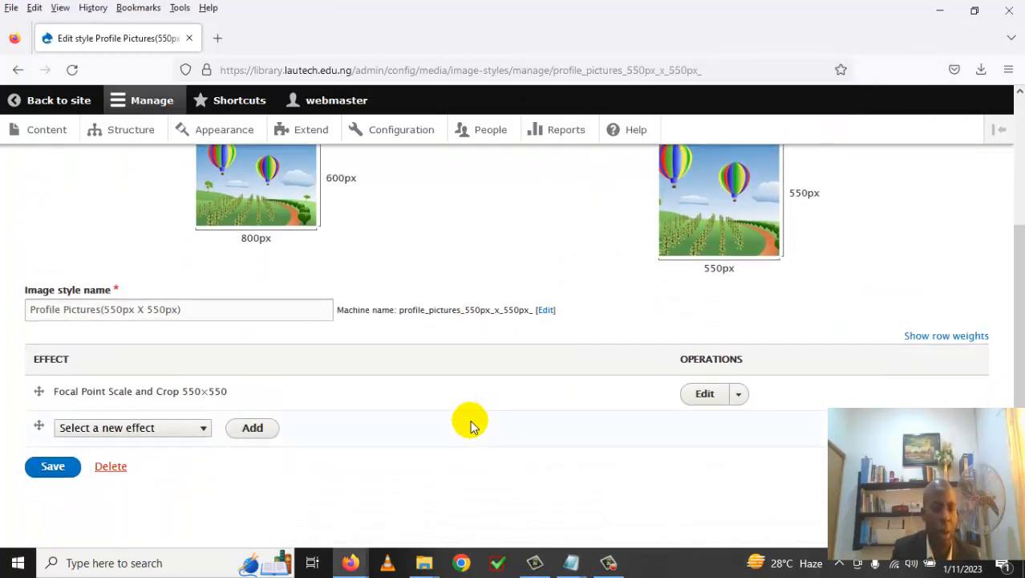
left_click(63, 471)
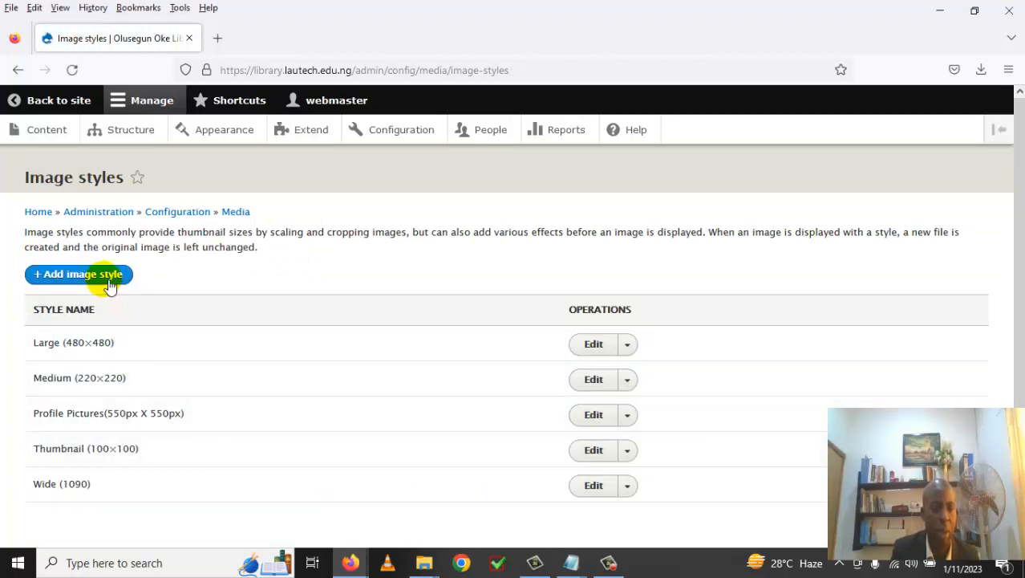
Create a new image style using the copied name "Square (750 x 750)".
left_click(110, 285)
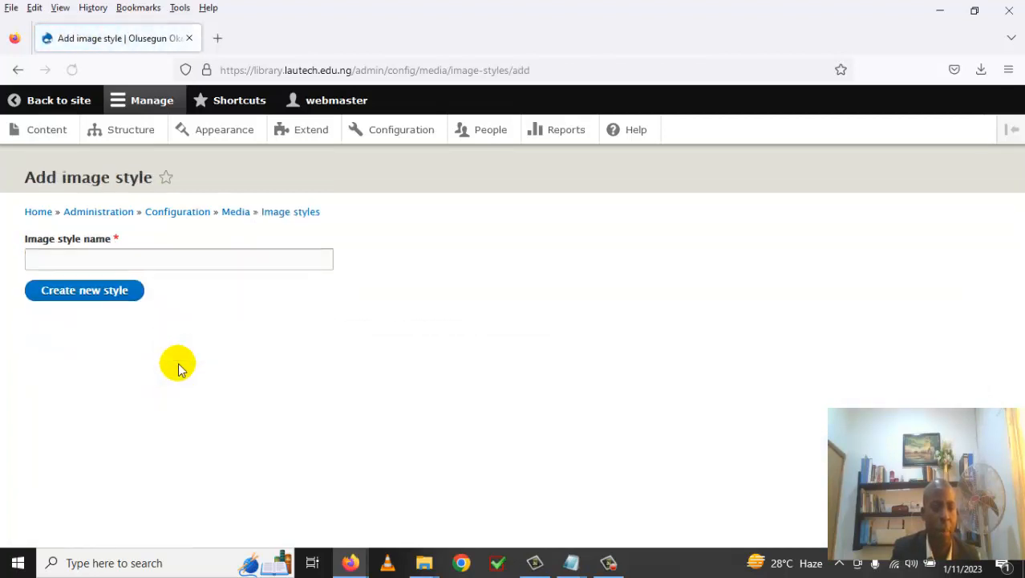
left_click(103, 263)
key("ctrl+v")
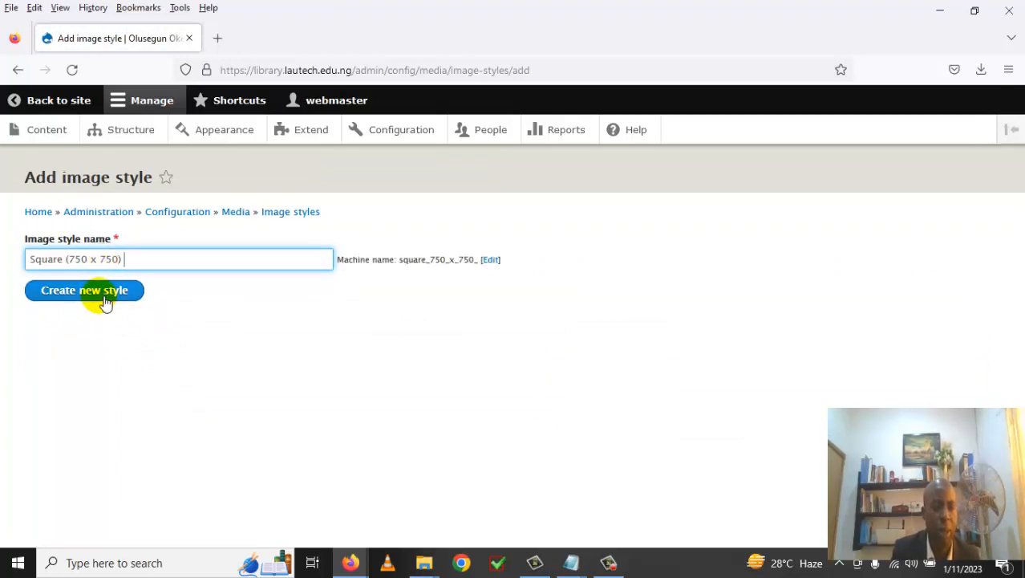
left_click(106, 295)
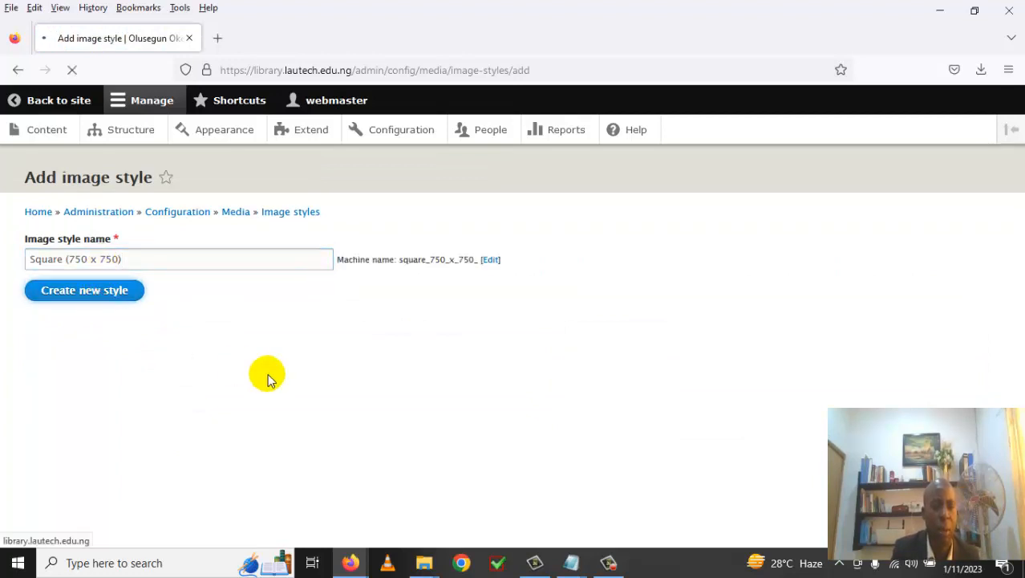
Start adding a Focal Point Scale and Crop effect to the Square (750 x 750) image style.
scroll(197, 425, "down", 3)
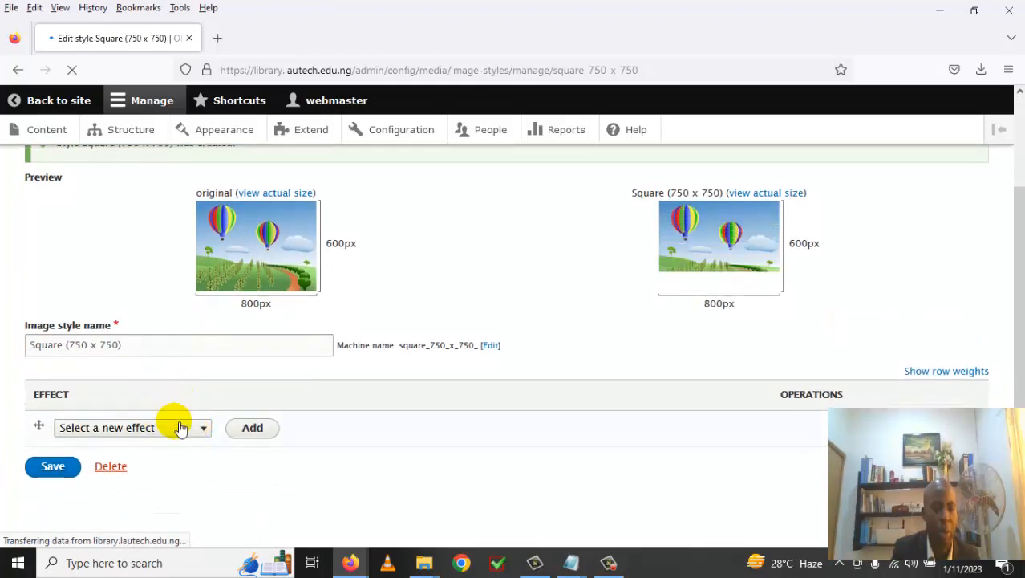
left_click(205, 429)
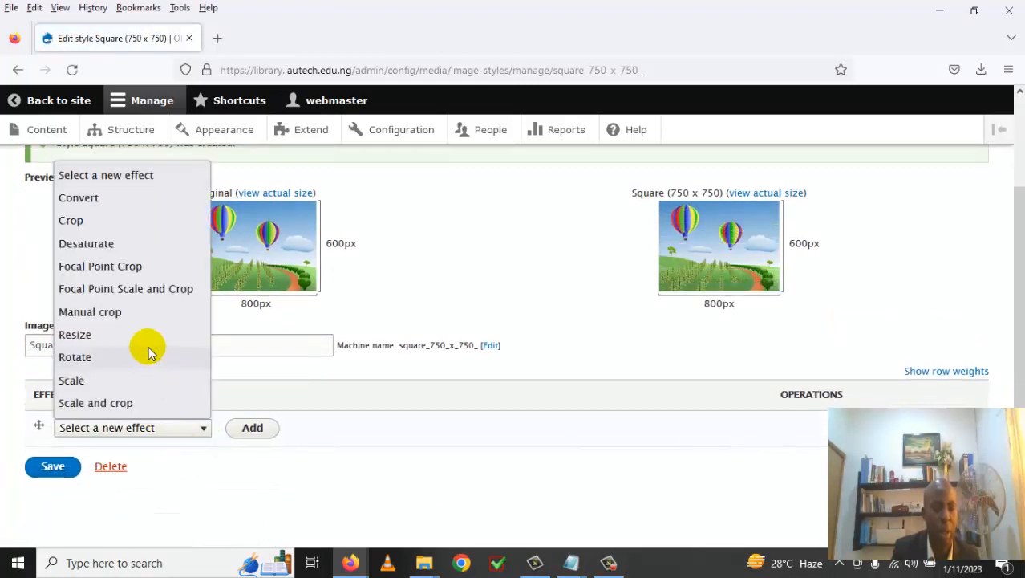
left_click(138, 298)
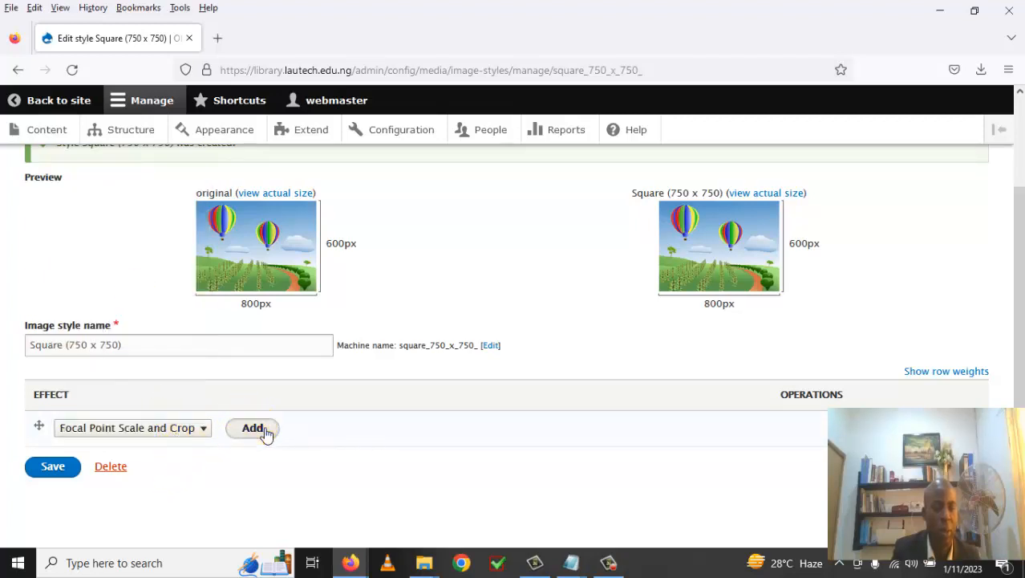
key("Tab")
key("Return")
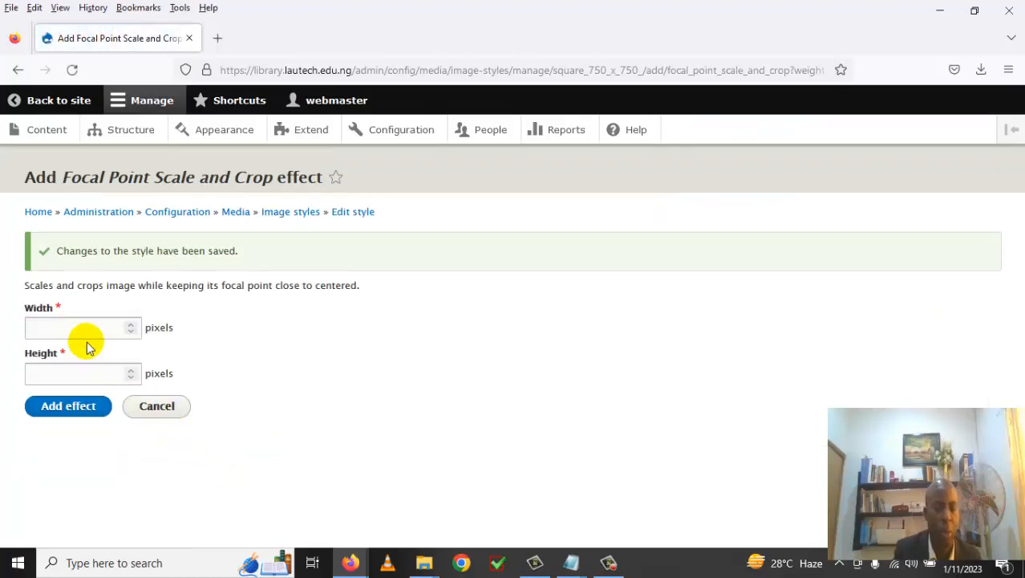
Set the effect's width and height to 750 pixels, add it and save the Square image style.
left_click(87, 329)
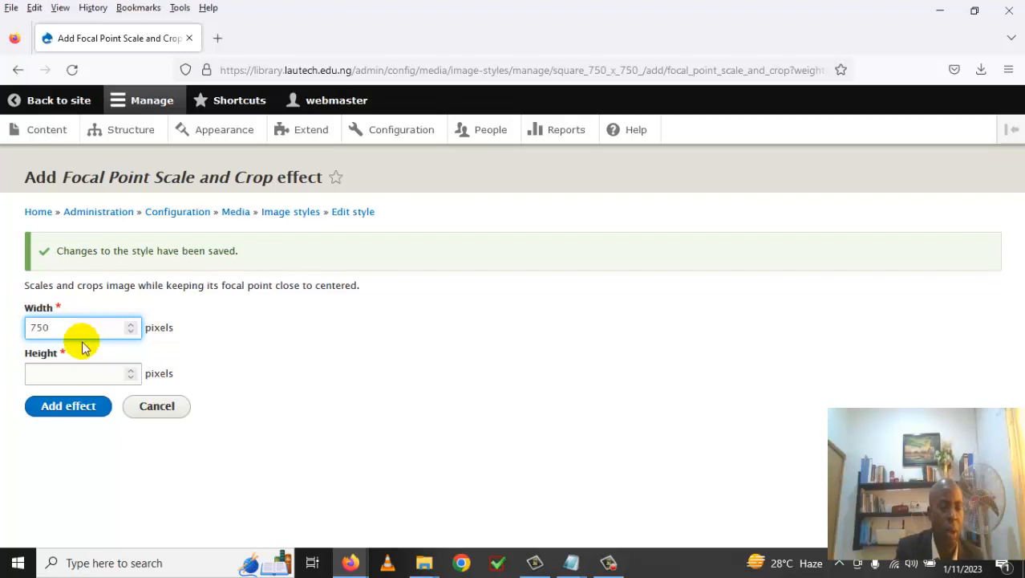
left_click(88, 379)
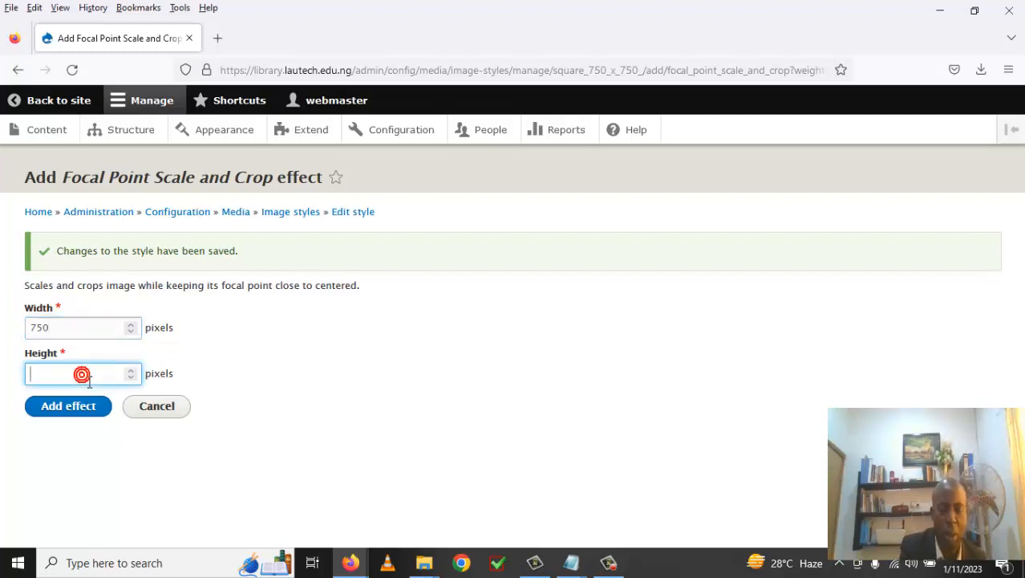
type("750")
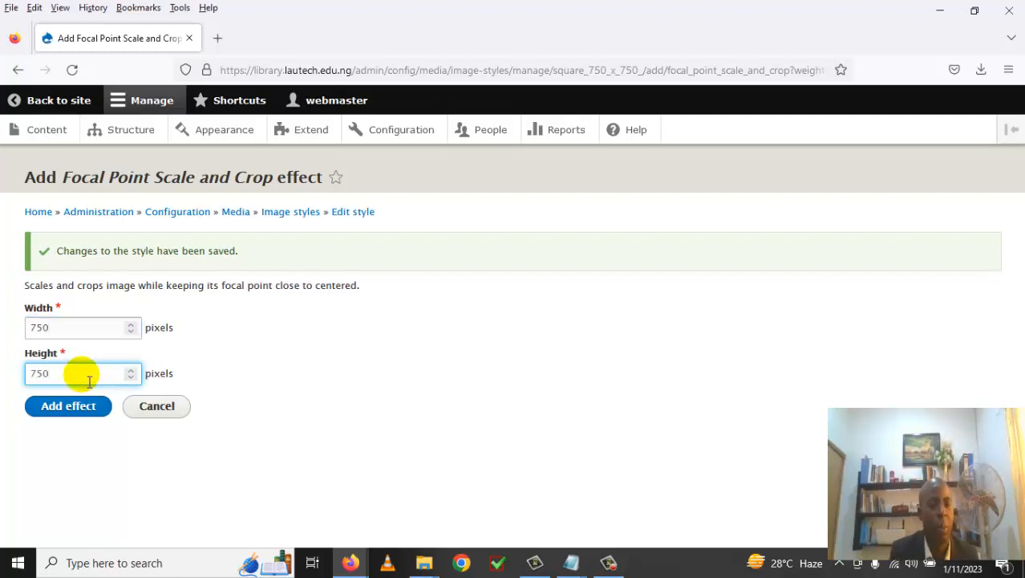
left_click(72, 406)
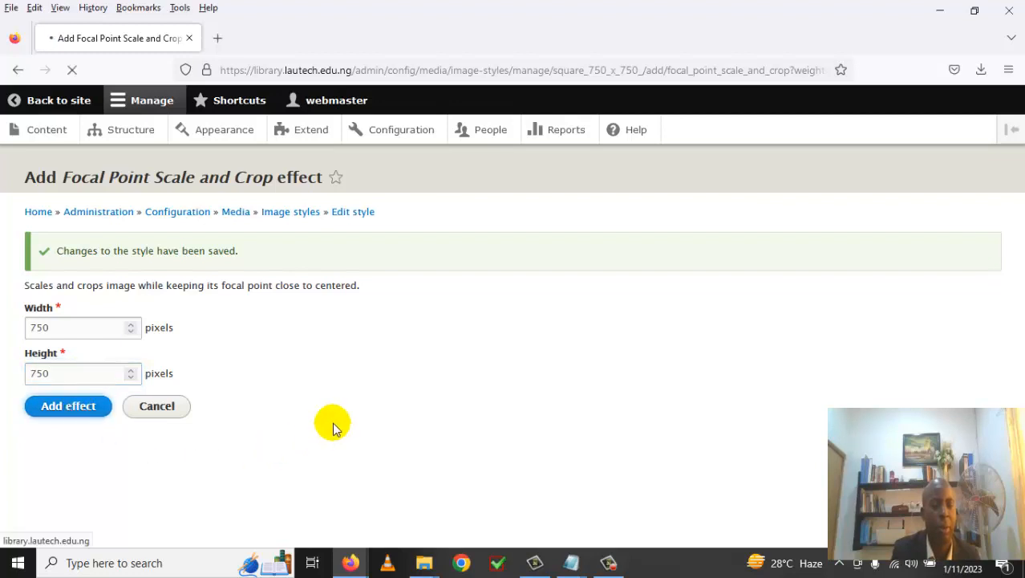
scroll(334, 425, "down", 2)
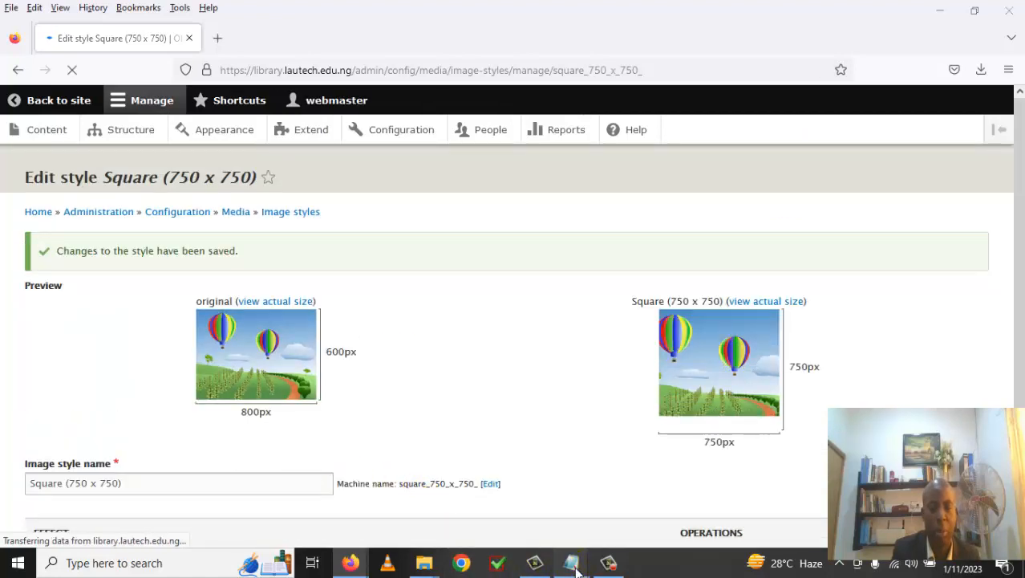
Switch to Image styles.txt in Notepad and copy the name "Thumbnail (150×150)".
mouse_move(576, 566)
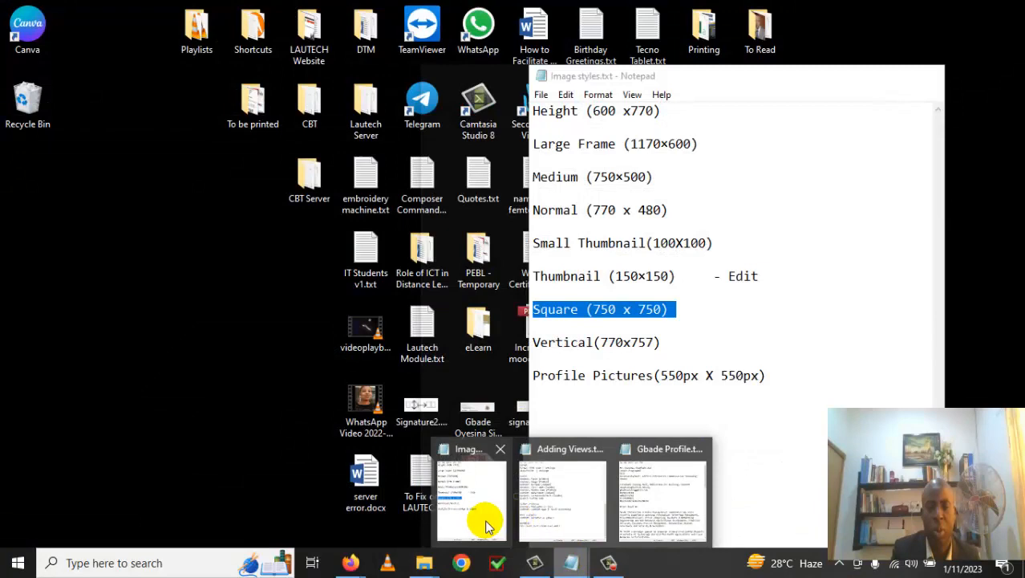
left_click(473, 521)
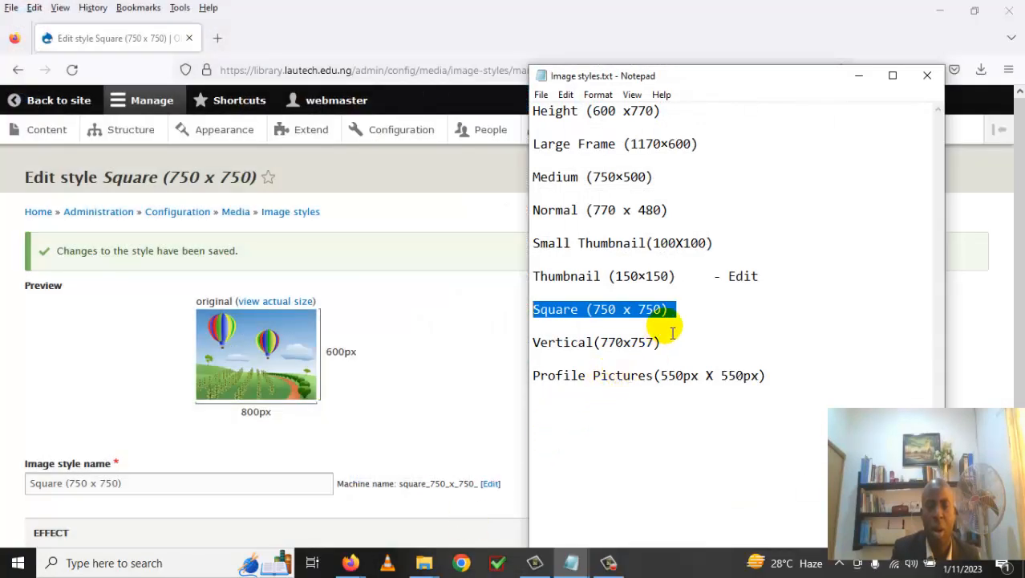
left_click(686, 281)
left_click_drag(598, 286, 536, 287)
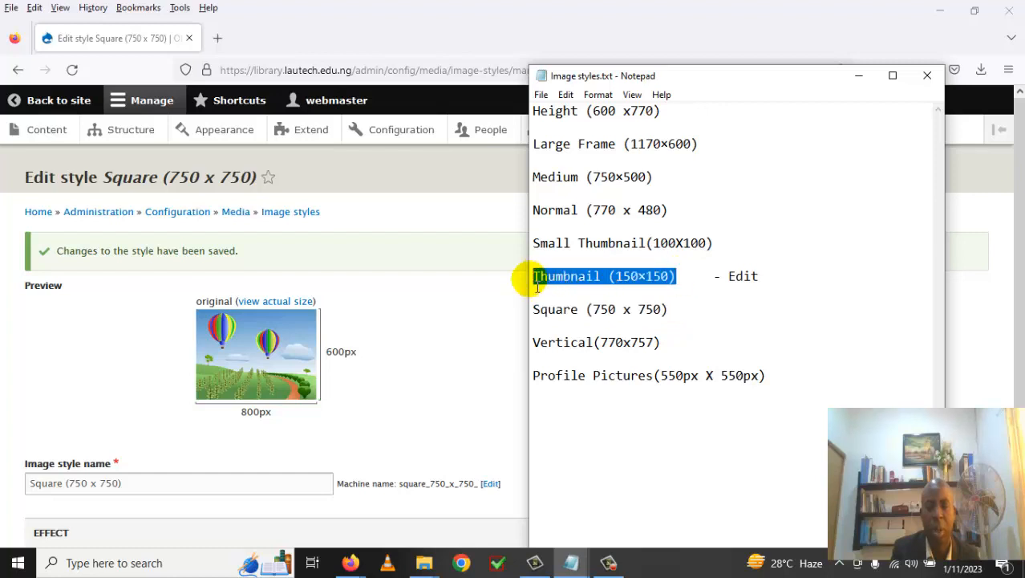
right_click(572, 274)
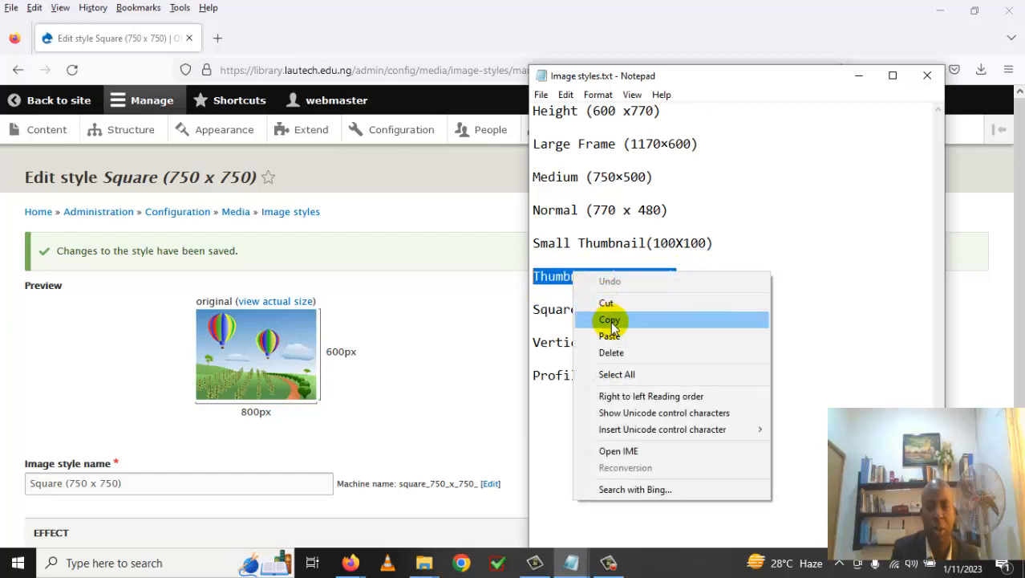
left_click(612, 321)
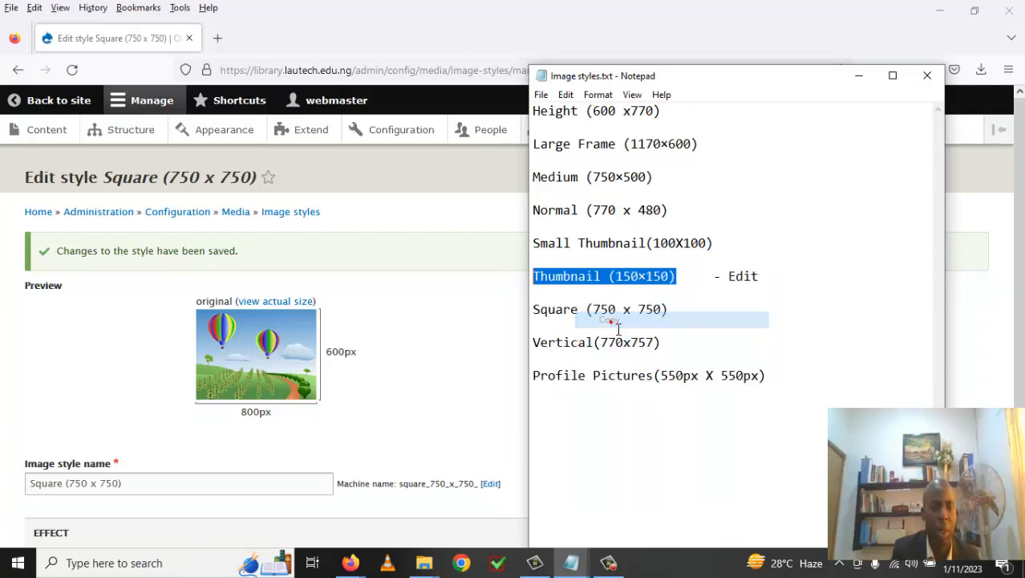
scroll(358, 430, "down", 1)
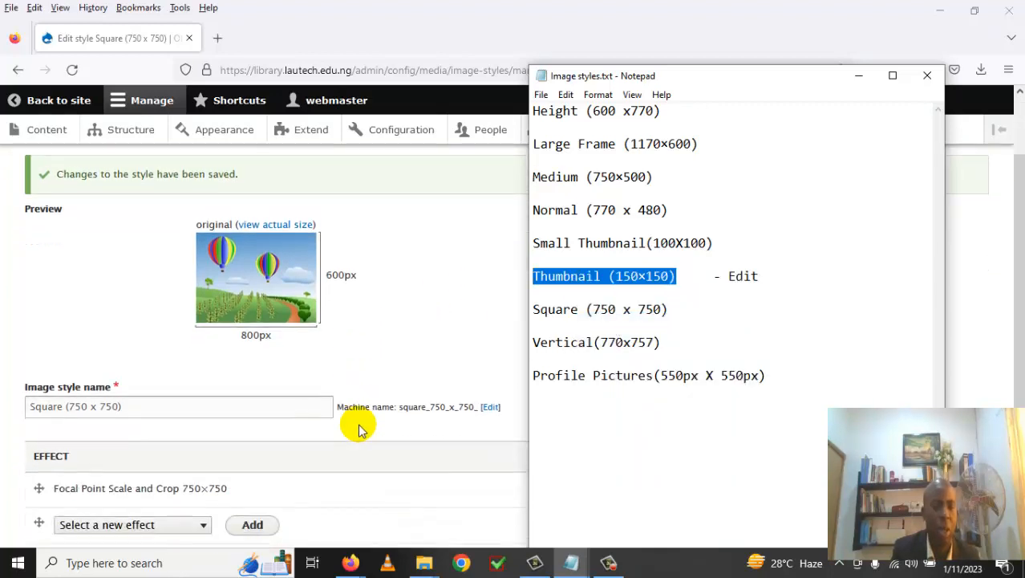
Switch back to the browser, return to the image styles list and open the Thumbnail (100×100) style for editing.
scroll(359, 430, "up", 1)
scroll(359, 429, "down", 2)
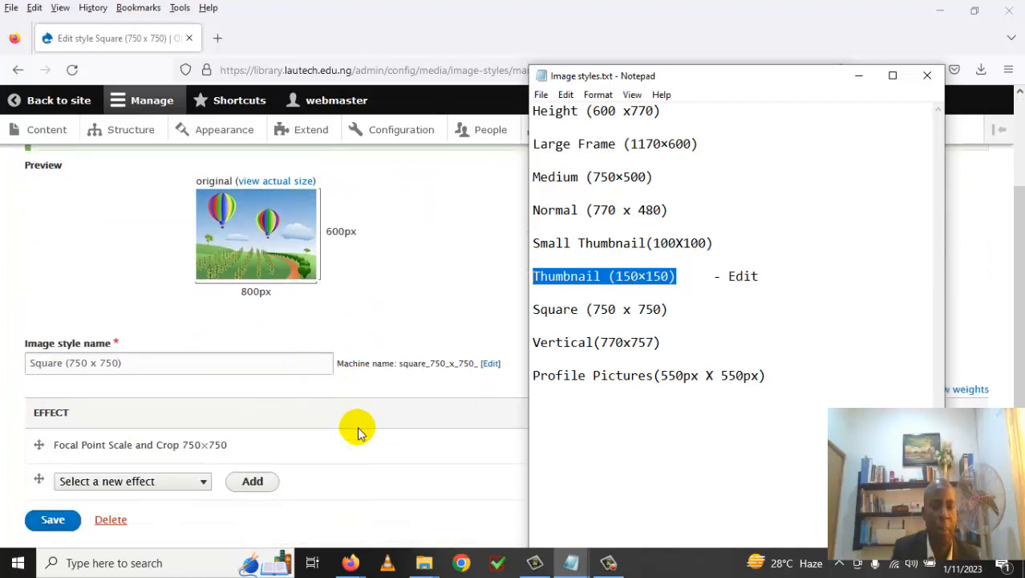
scroll(354, 428, "up", 2)
left_click(305, 215)
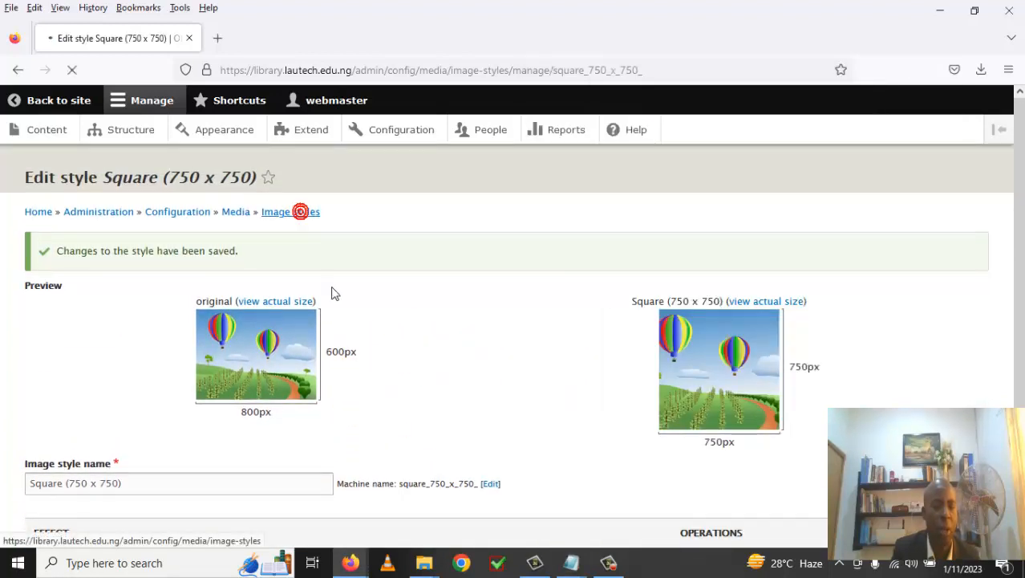
scroll(259, 380, "down", 1)
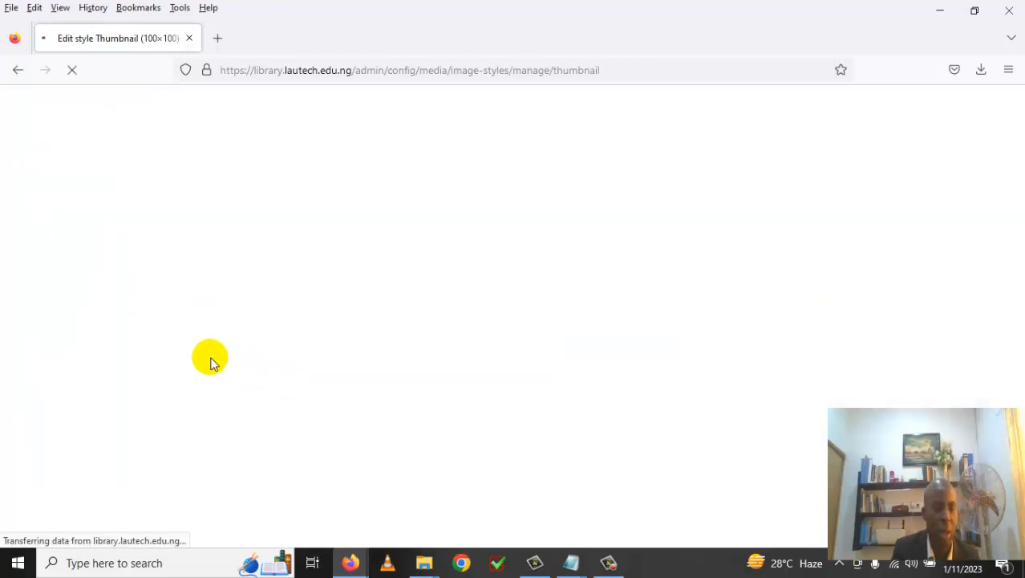
Change the image style name to "Small Thumbnail (100×100)".
left_click(28, 407)
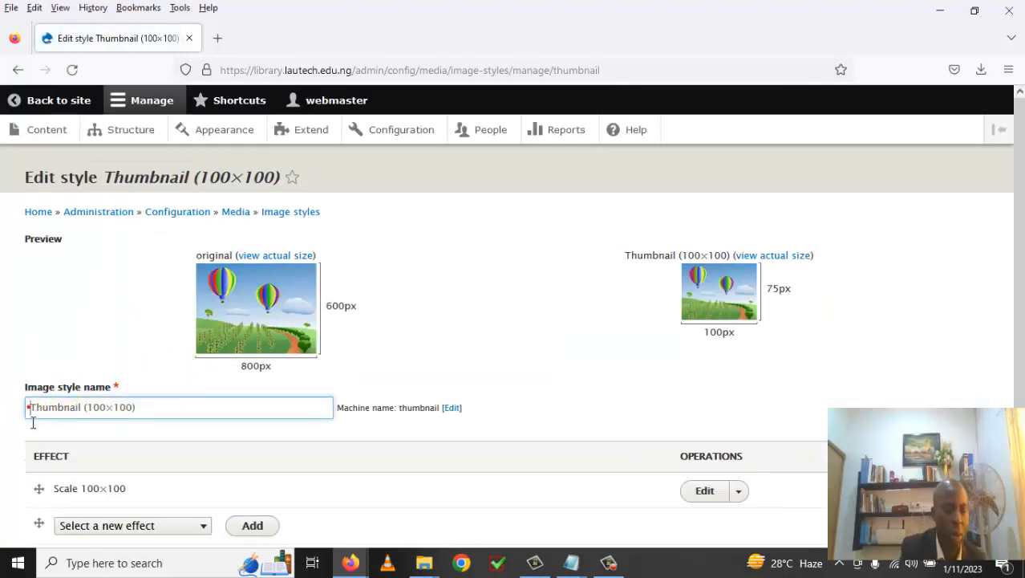
type("Sm")
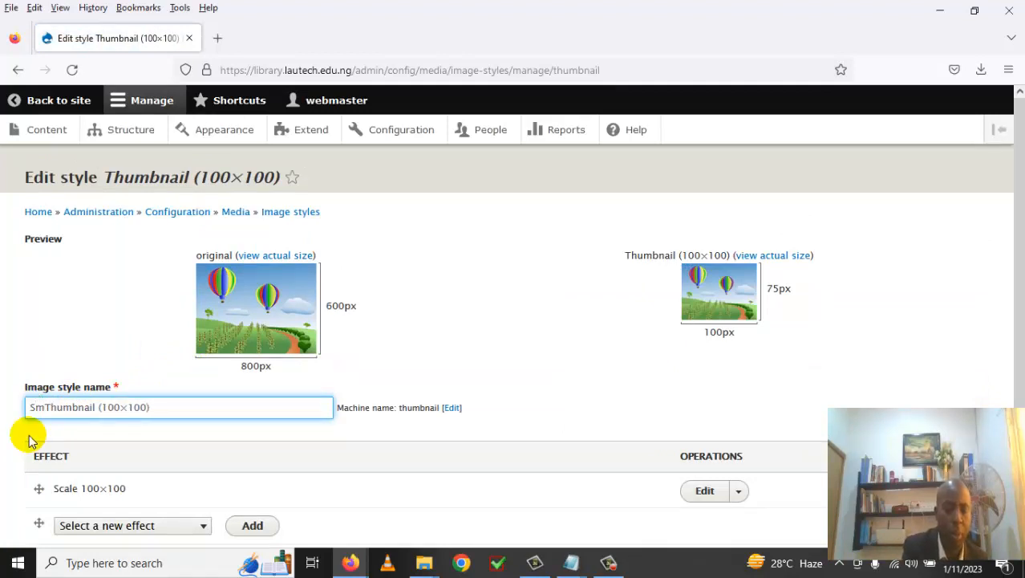
type("all")
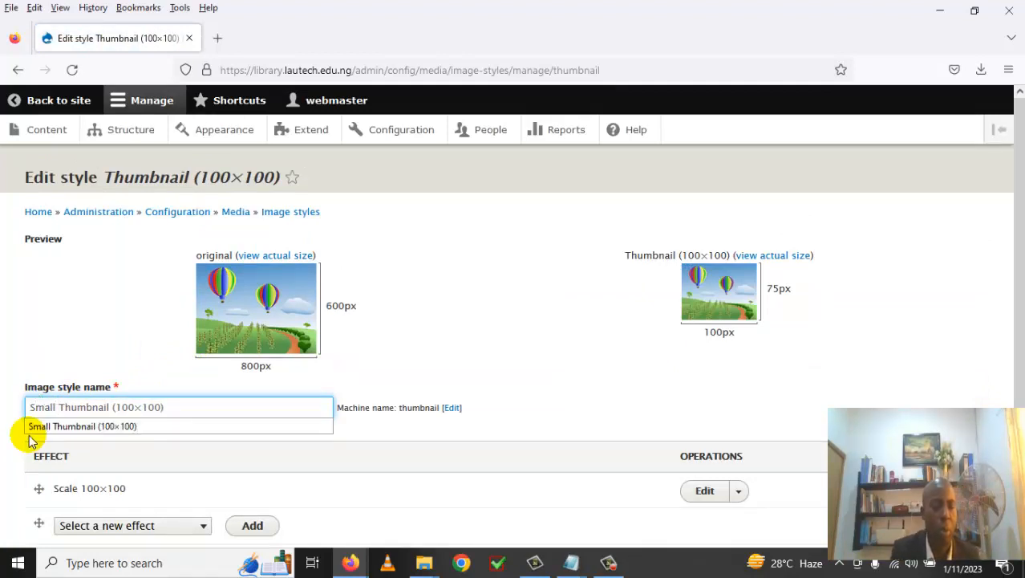
left_click(104, 432)
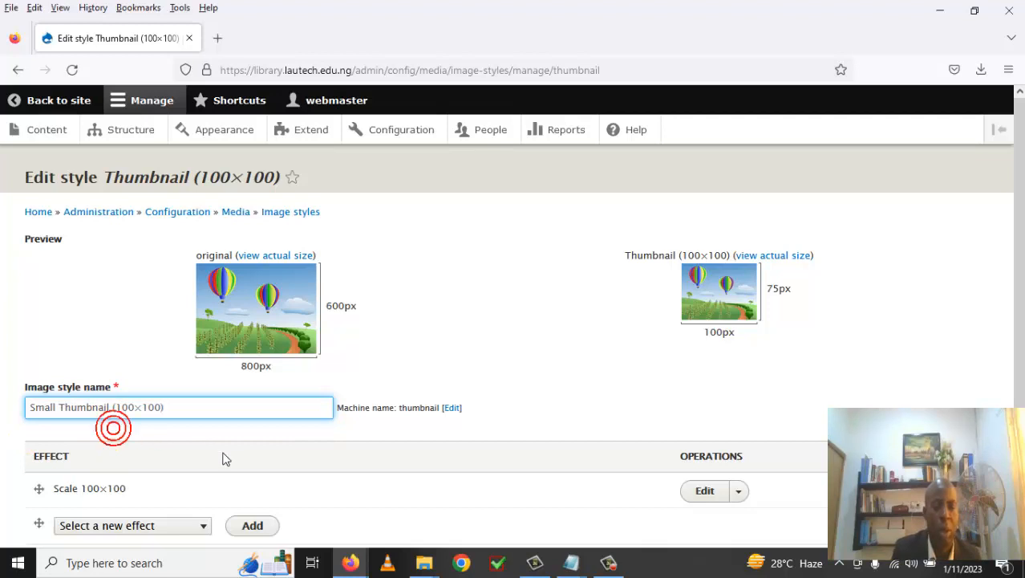
Start adding a Focal Point Scale and Crop effect to the Small Thumbnail (100×100) image style.
scroll(225, 459, "down", 3)
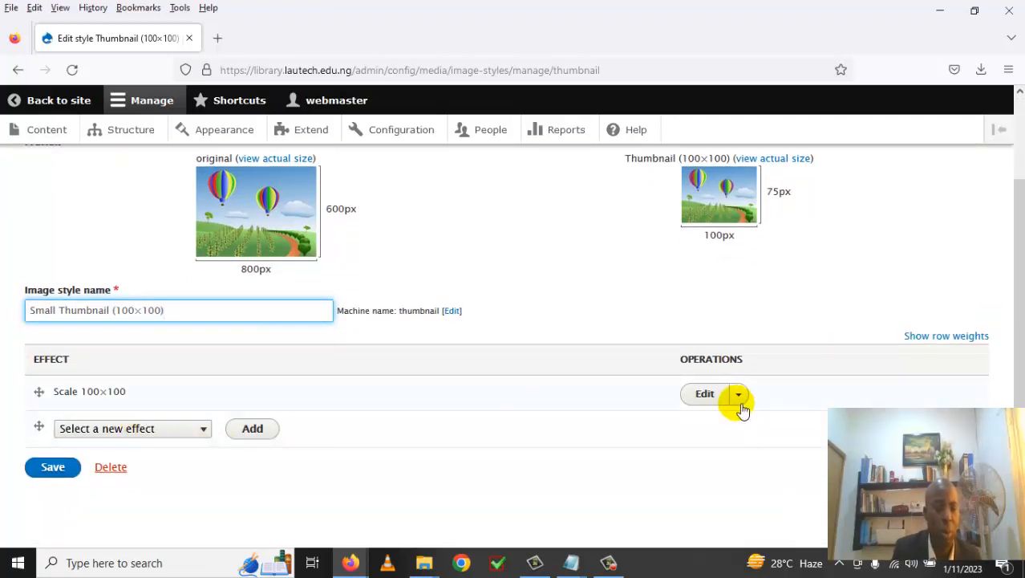
left_click(255, 433)
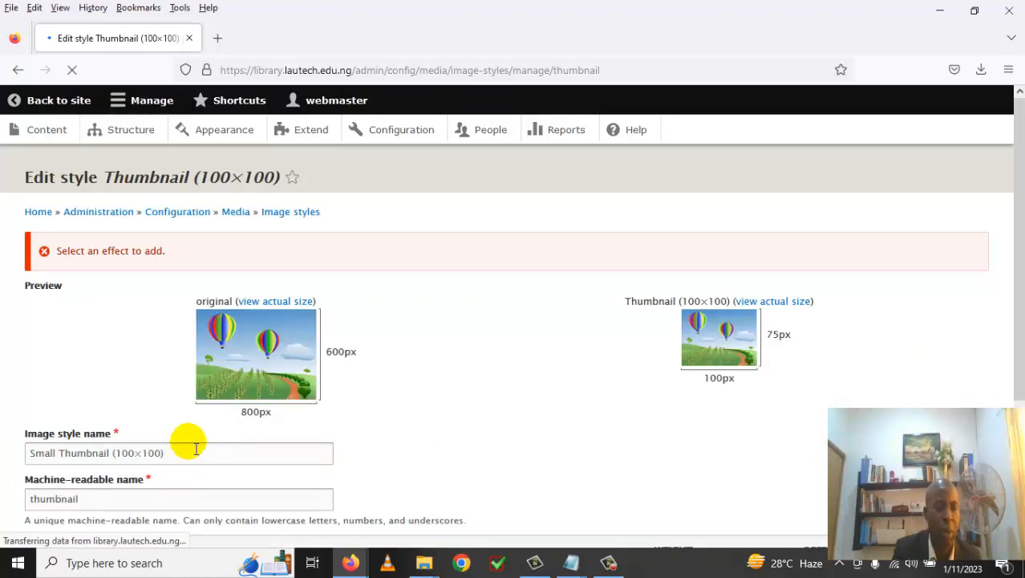
scroll(188, 446, "down", 2)
scroll(187, 446, "up", 2)
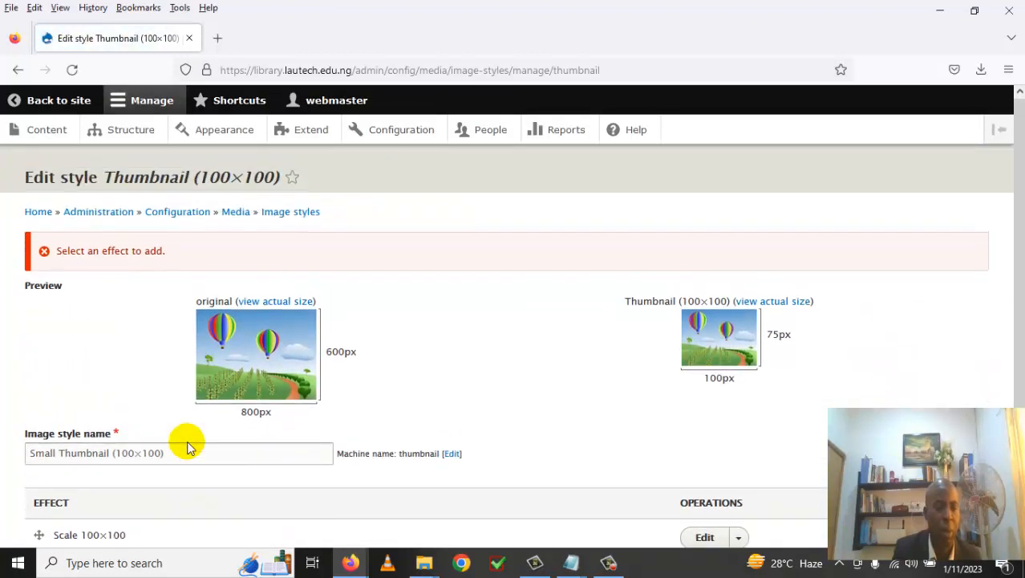
scroll(188, 446, "down", 2)
left_click(207, 428)
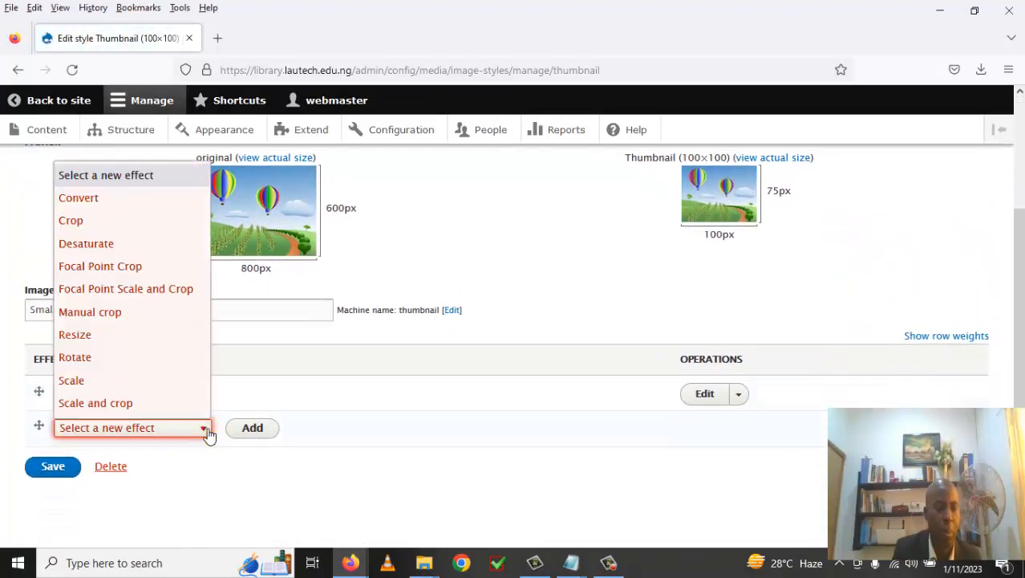
left_click(153, 292)
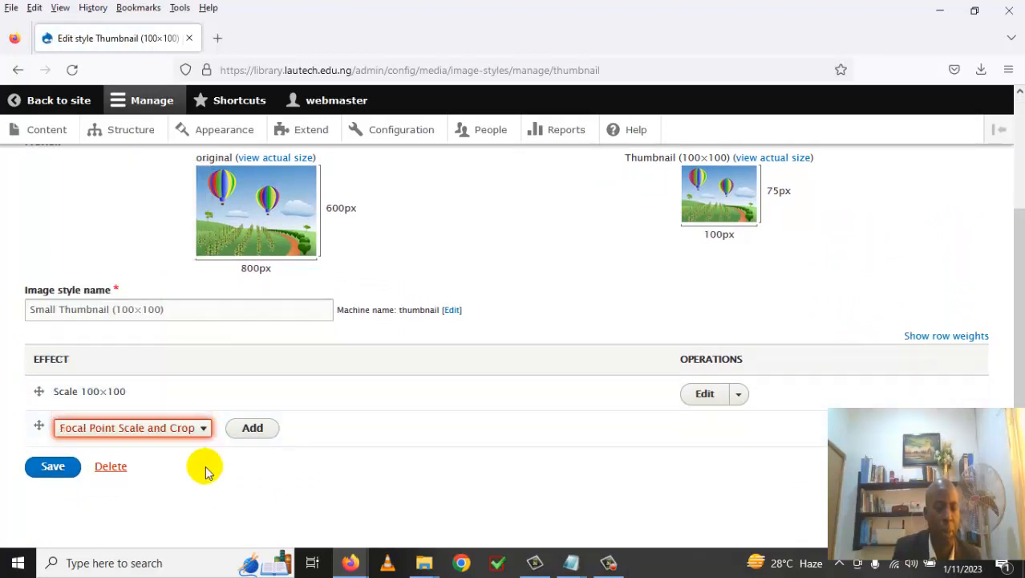
left_click(255, 433)
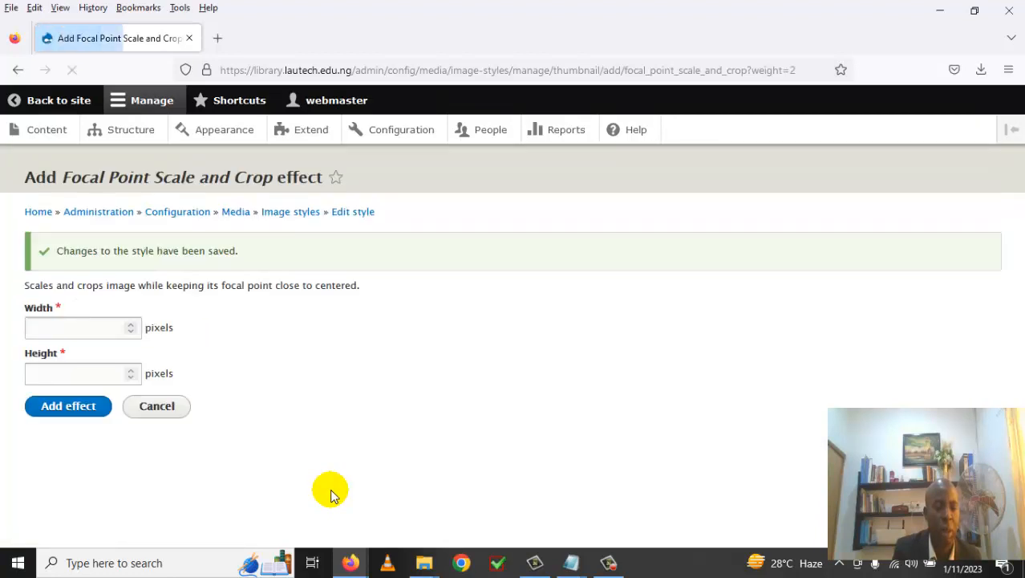
Set the effect's width and height to 100 pixels, add it and save the Small Thumbnail image style.
left_click(110, 331)
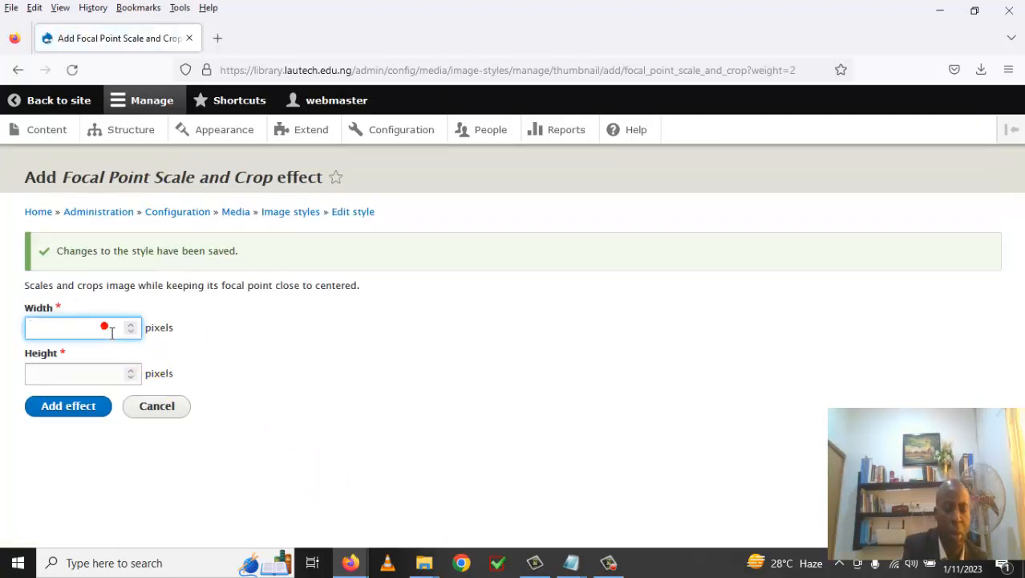
type("1")
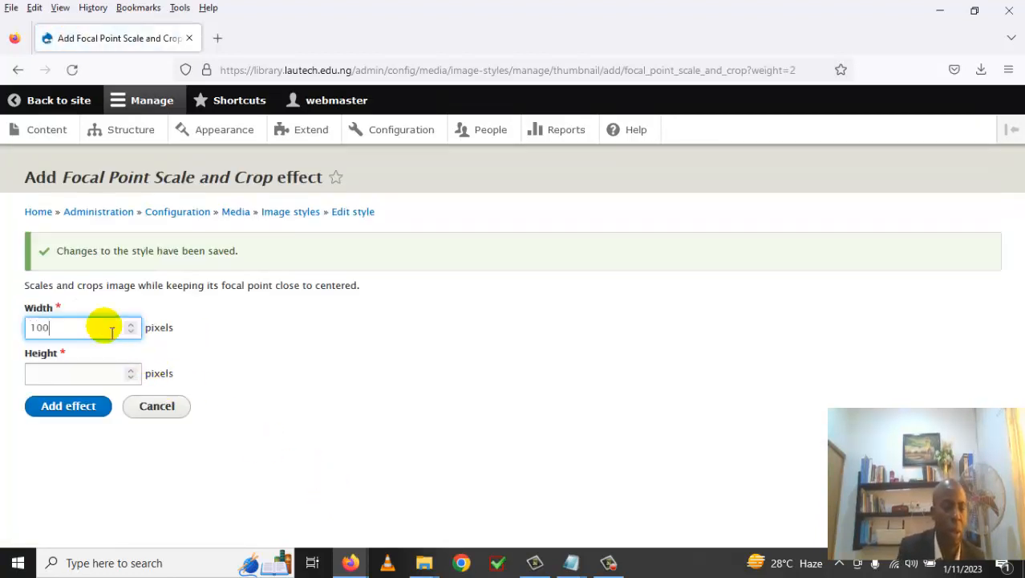
type("00")
left_click(98, 373)
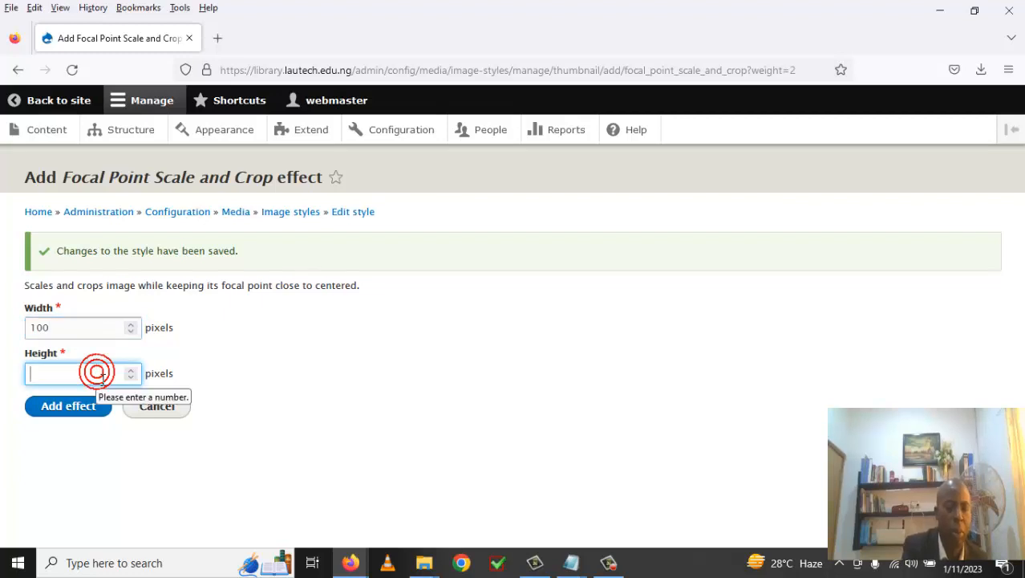
type("100")
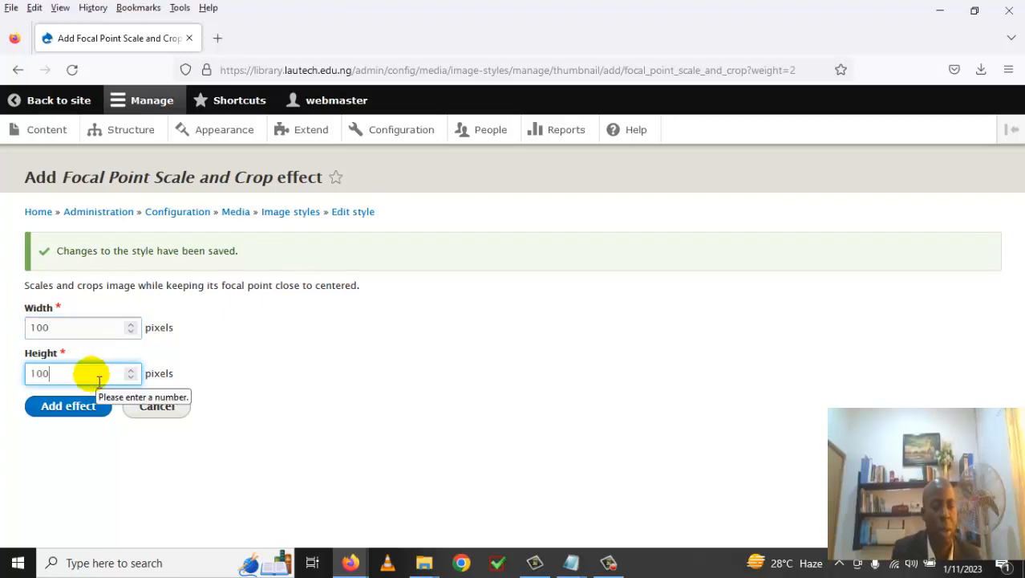
left_click(90, 409)
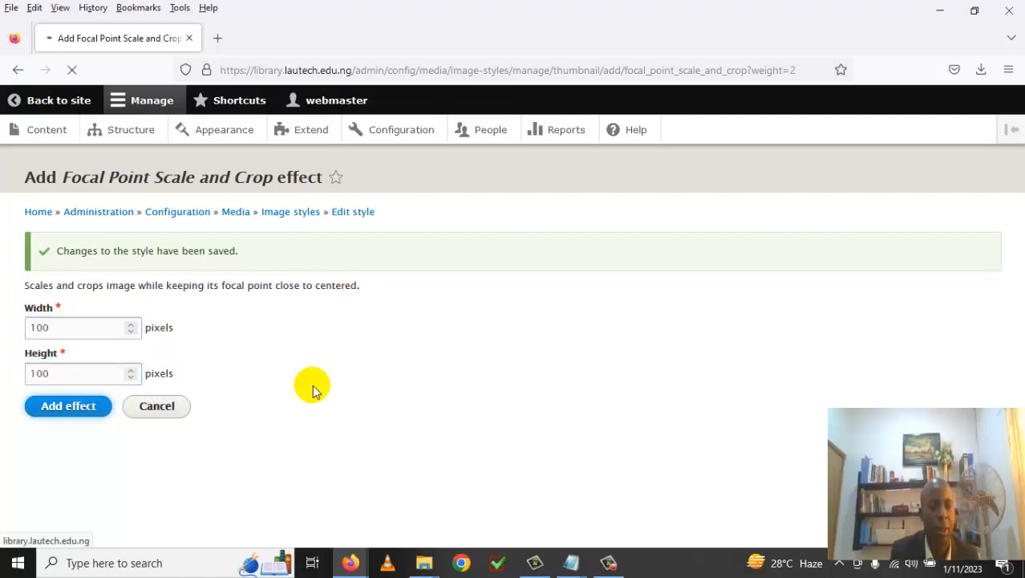
scroll(312, 389, "down", 3)
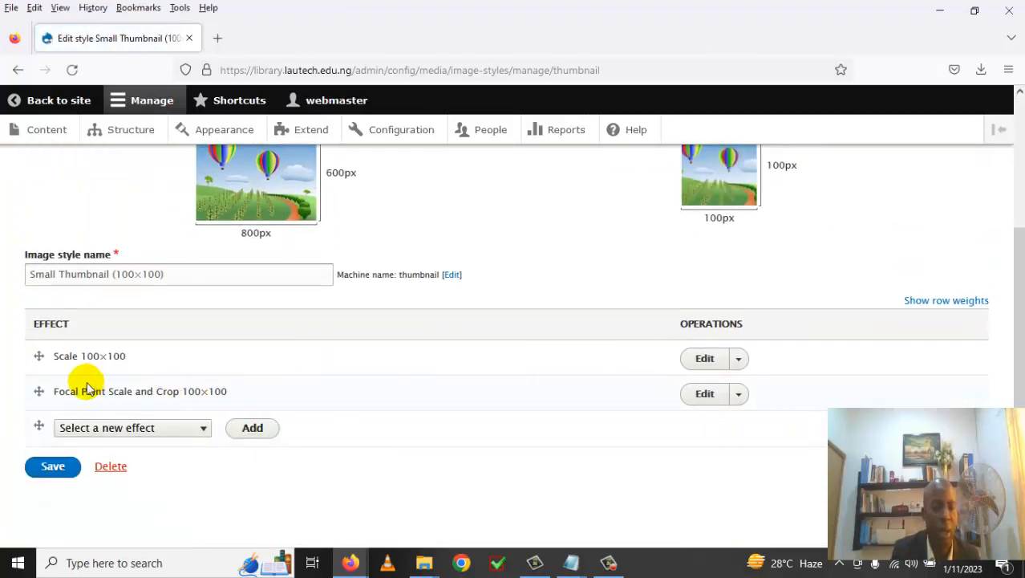
left_click(53, 468)
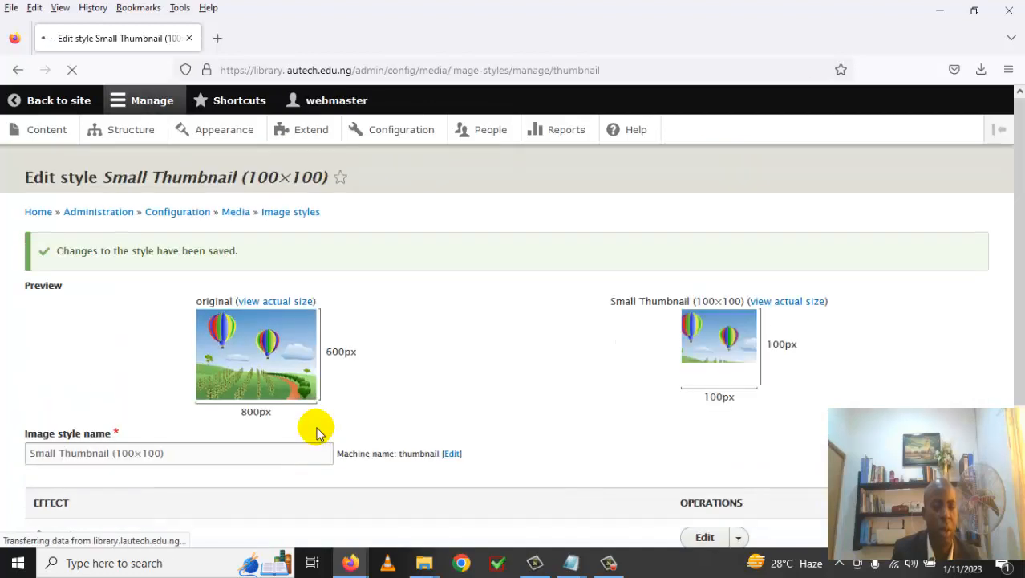
Create a new image style using the copied name "Thumbnail (150×150)".
left_click(285, 213)
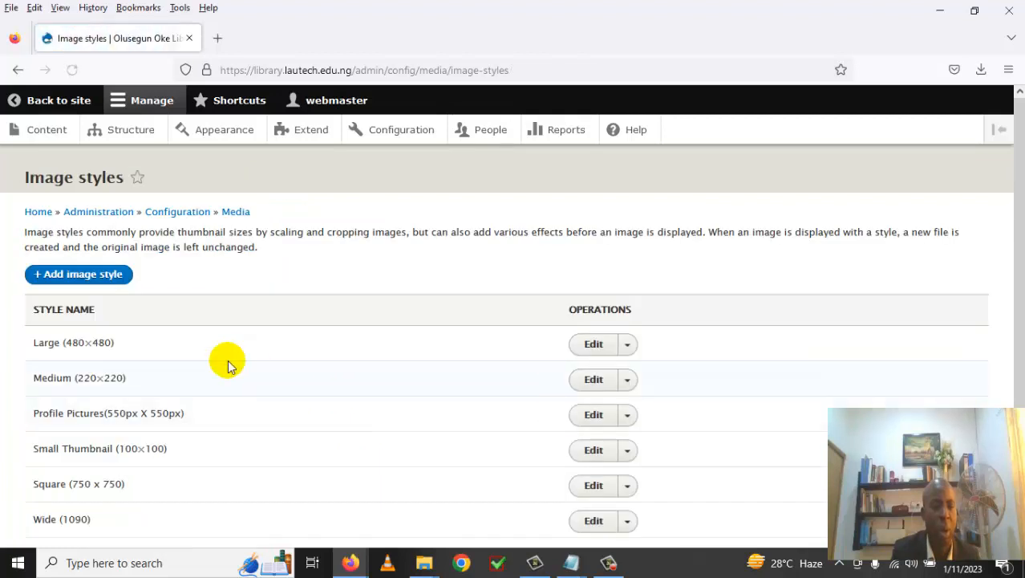
left_click(113, 284)
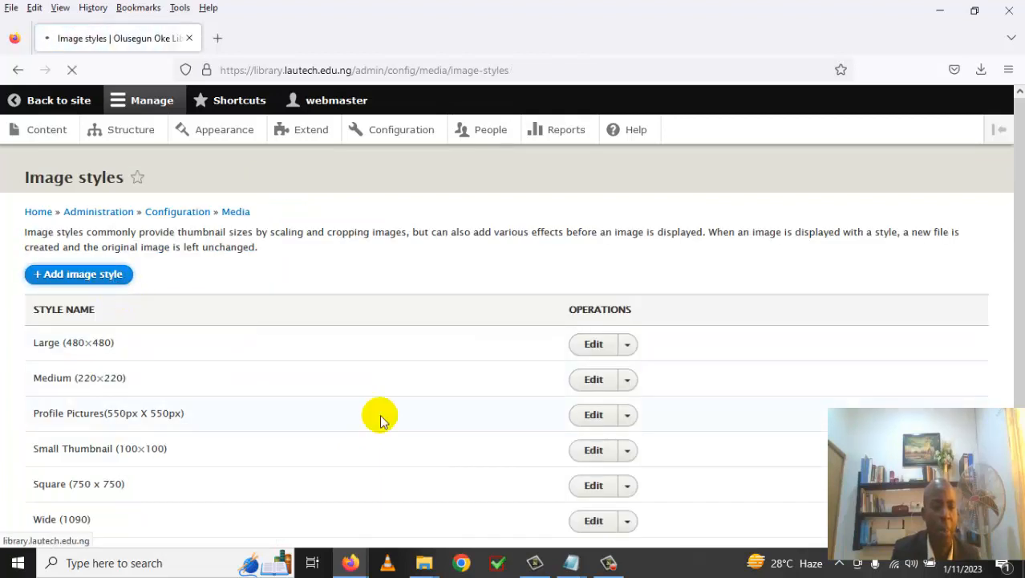
left_click(228, 259)
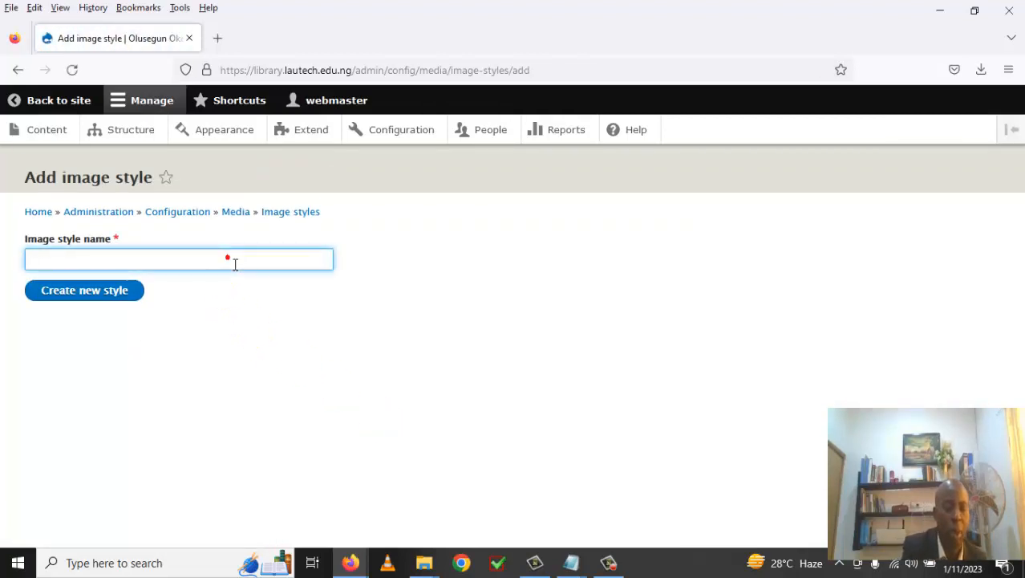
type("Thumbnail (150×150)")
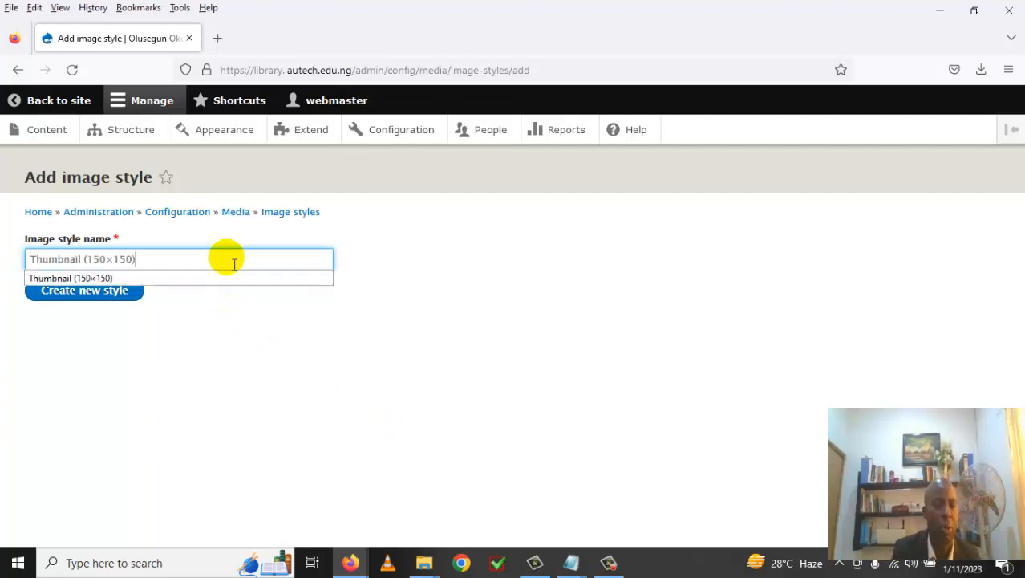
left_click(113, 296)
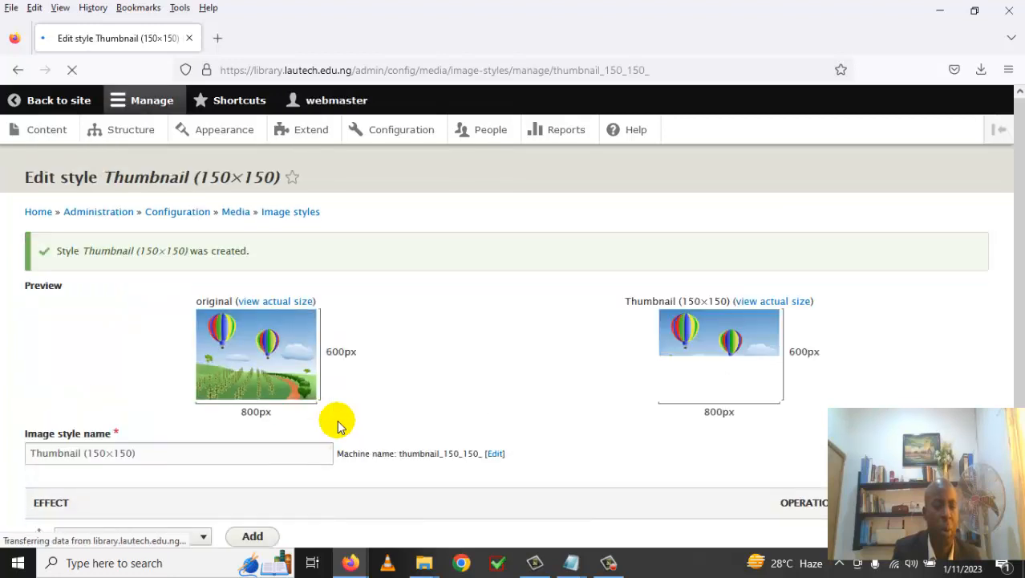
Try to apply Focal Point Scale and Crop to the Thumbnail (150×150) style by saving with that effect selected.
scroll(337, 422, "down", 3)
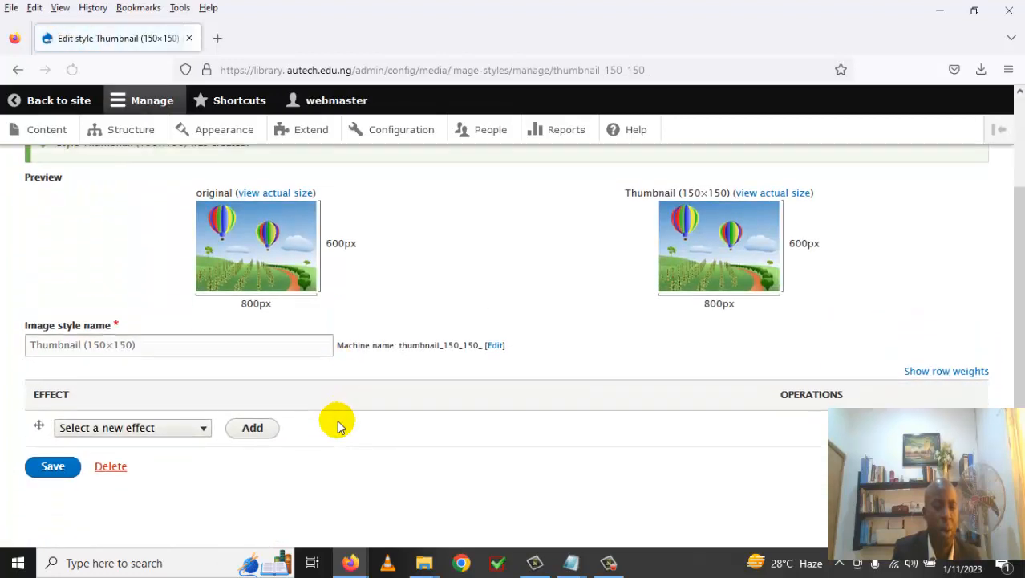
left_click(178, 427)
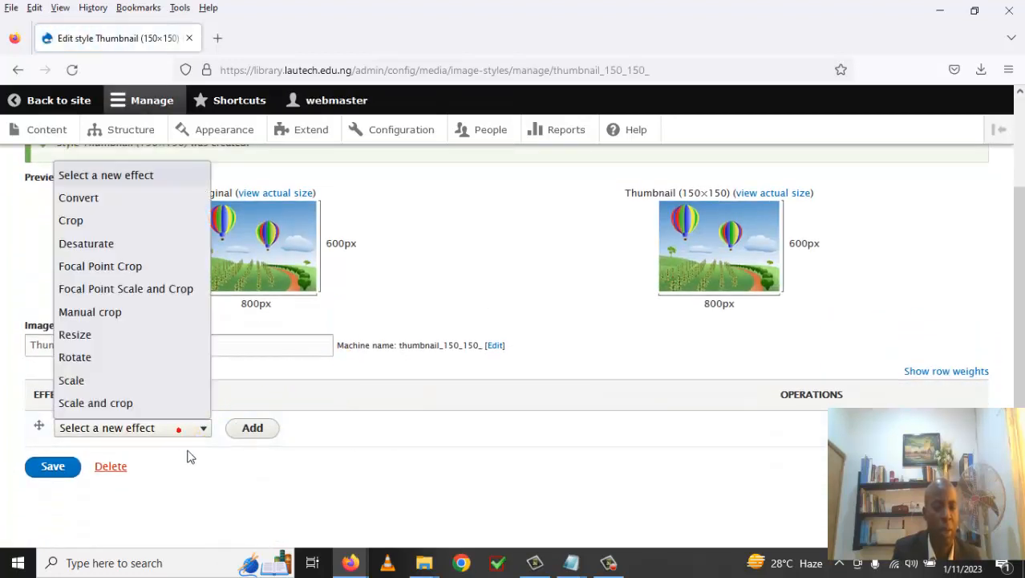
left_click(171, 297)
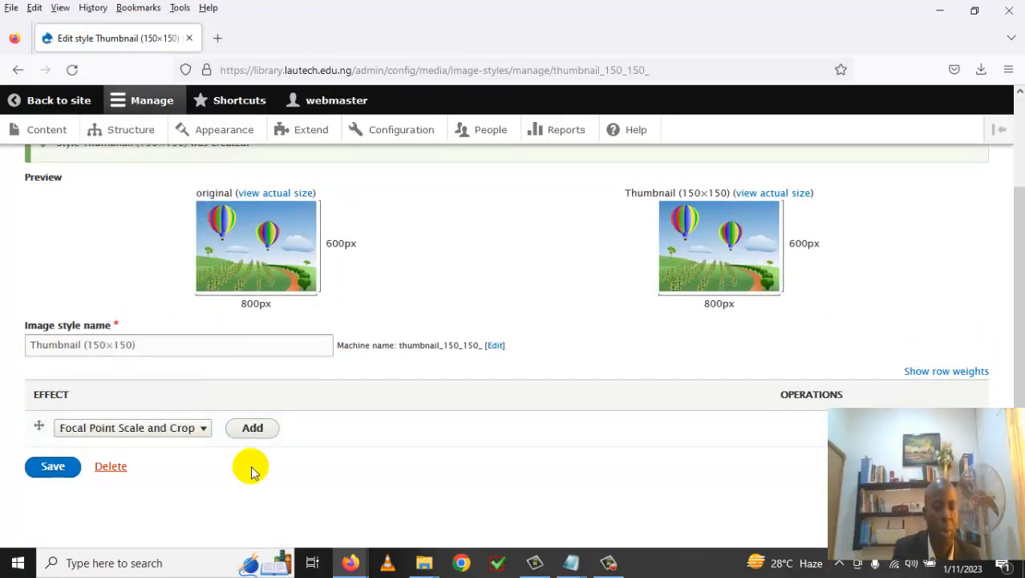
left_click(53, 468)
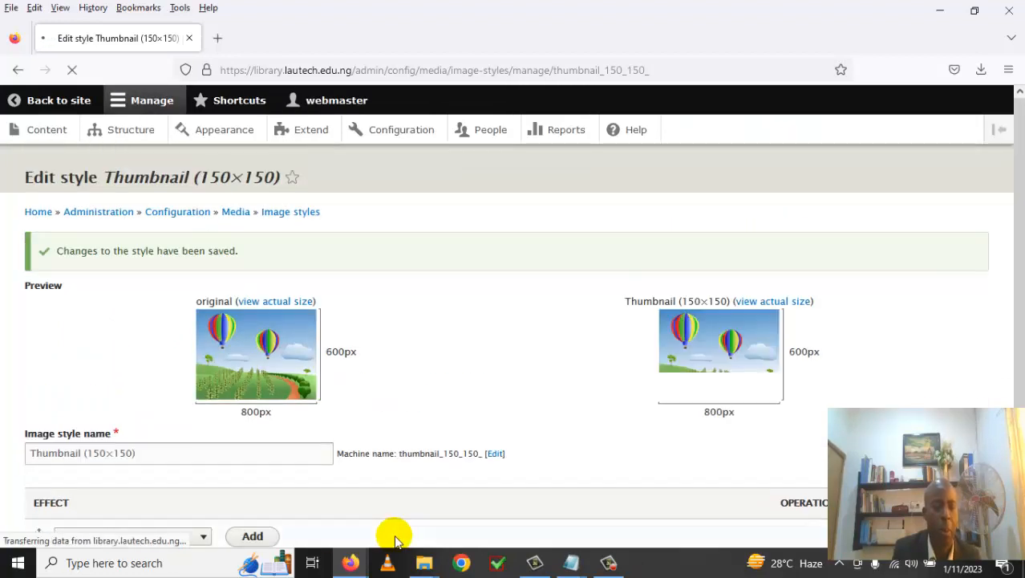
scroll(353, 506, "down", 3)
left_click(126, 429)
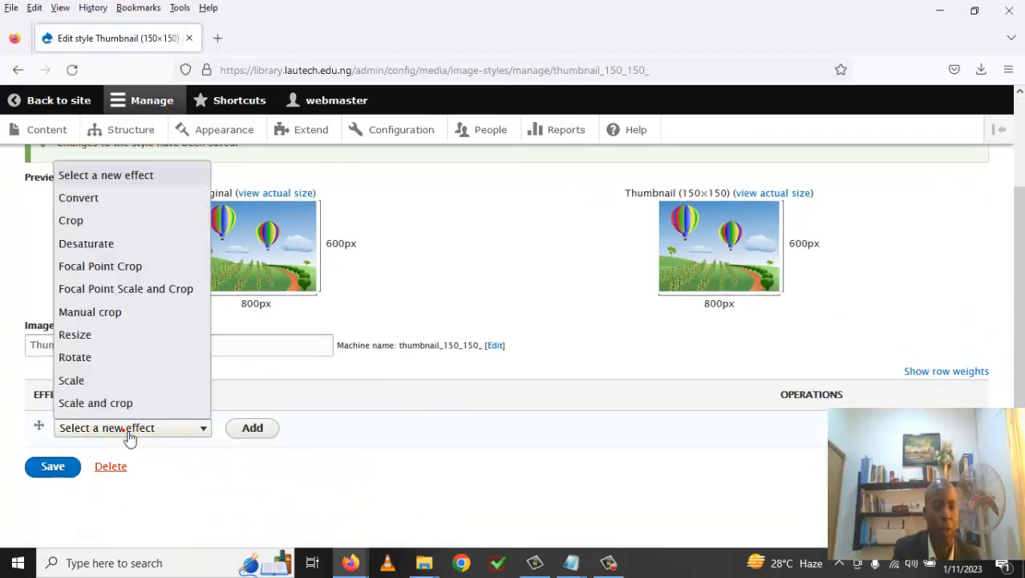
left_click(172, 293)
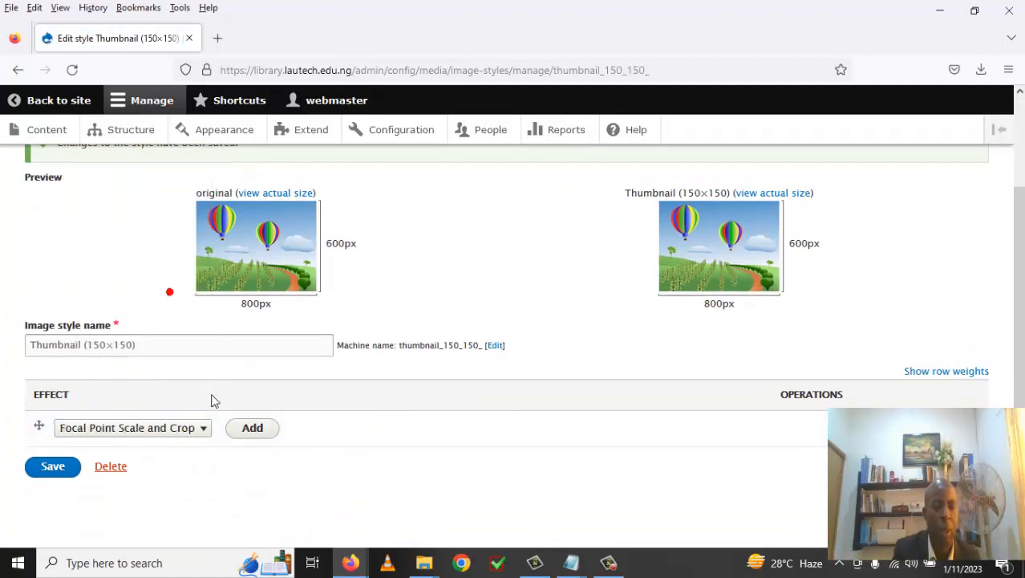
left_click(53, 468)
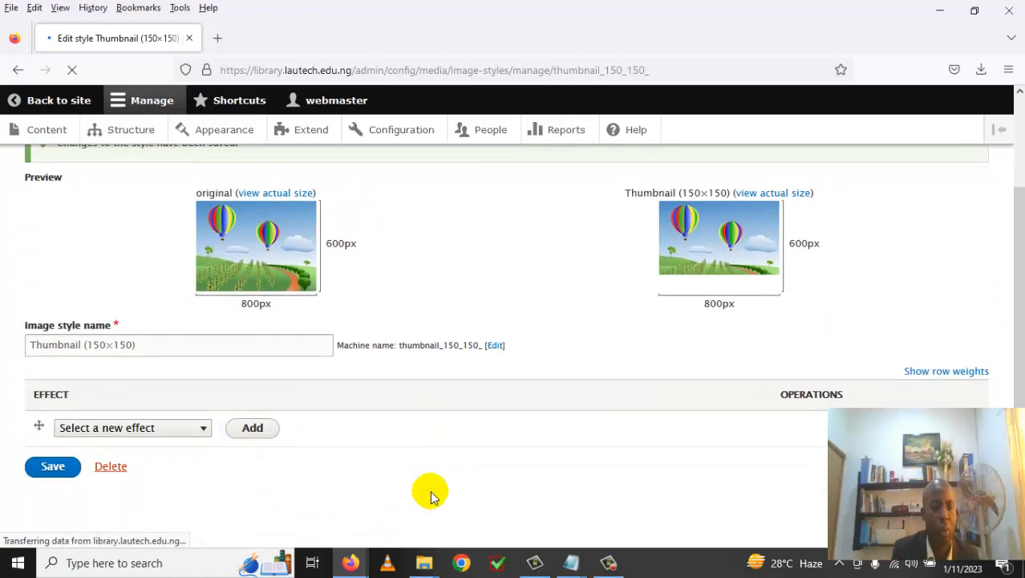
Add a Focal Point Scale and Crop effect of 150 by 150 pixels to the Thumbnail (150×150) style and save it.
left_click(206, 433)
left_click(173, 290)
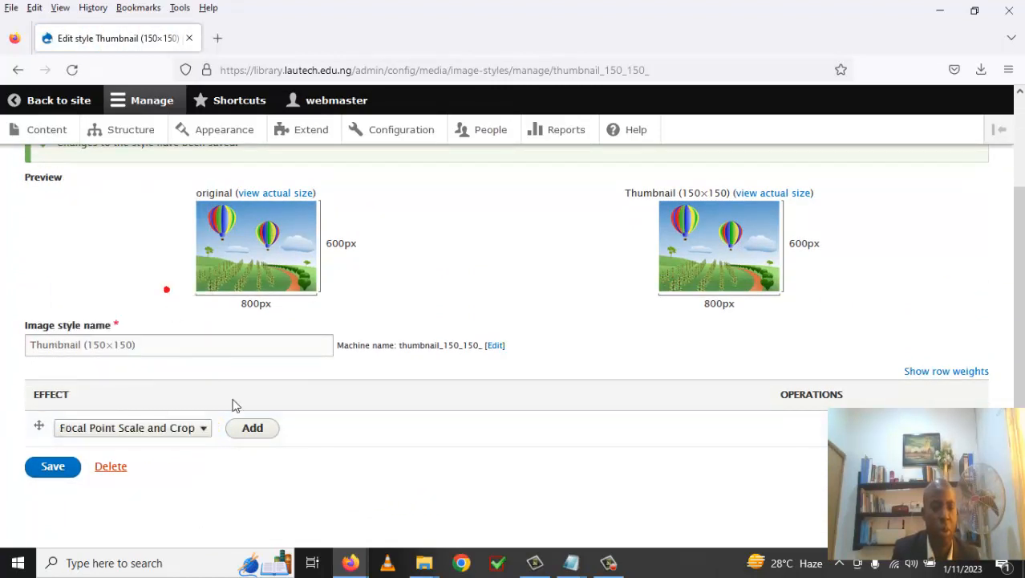
left_click(255, 429)
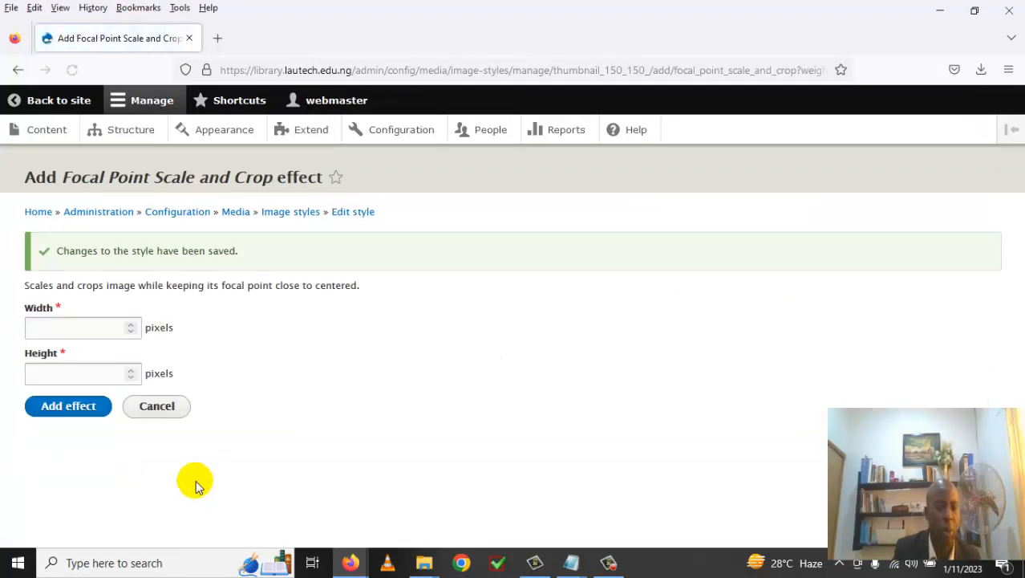
left_click(116, 329)
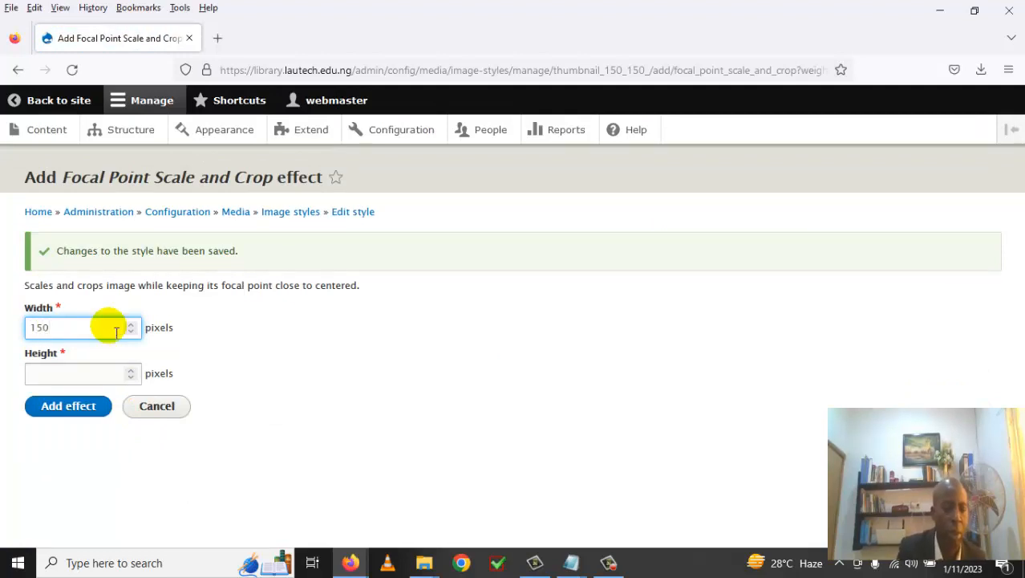
left_click(109, 377)
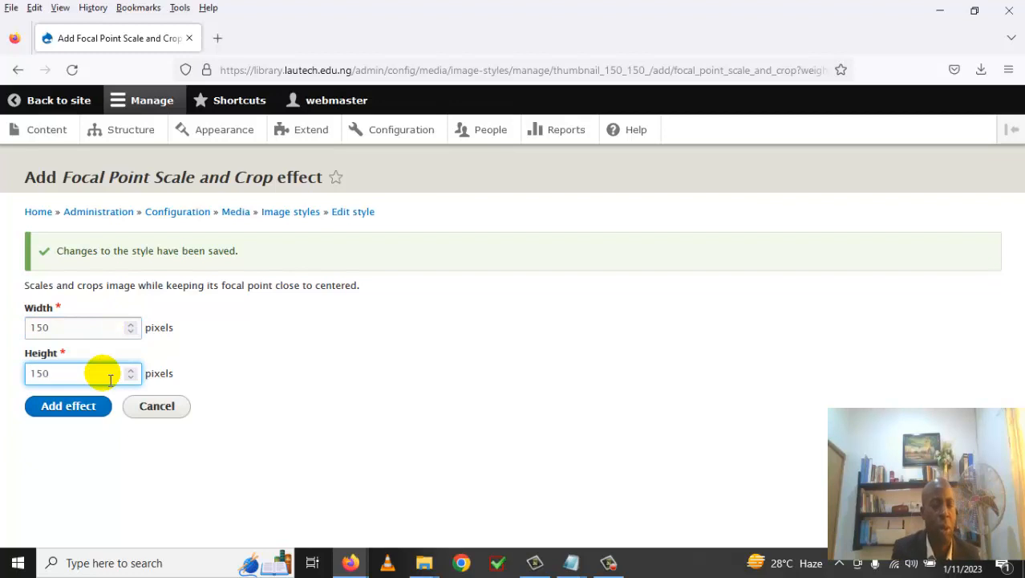
left_click(84, 409)
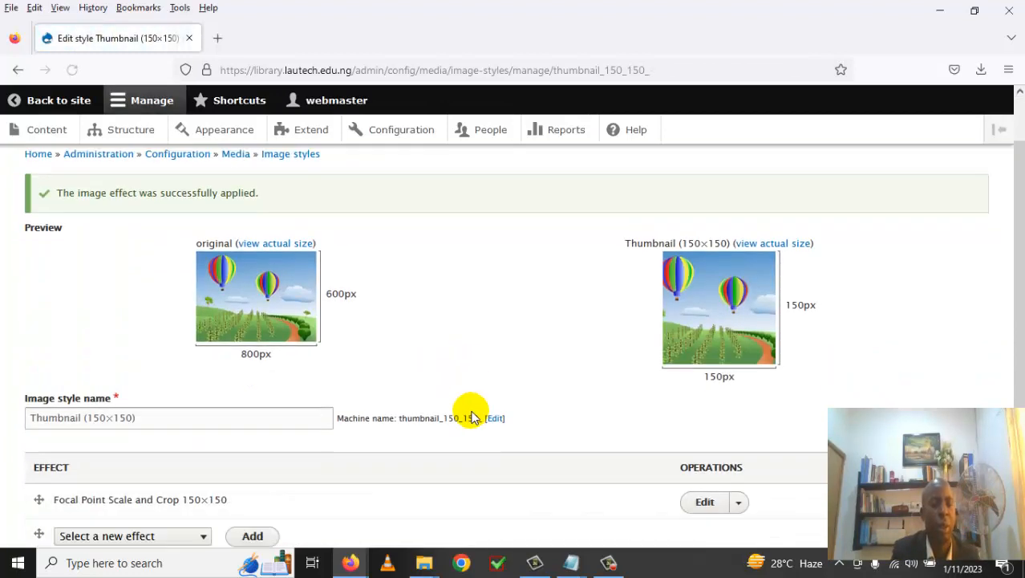
scroll(469, 409, "down", 3)
left_click(65, 470)
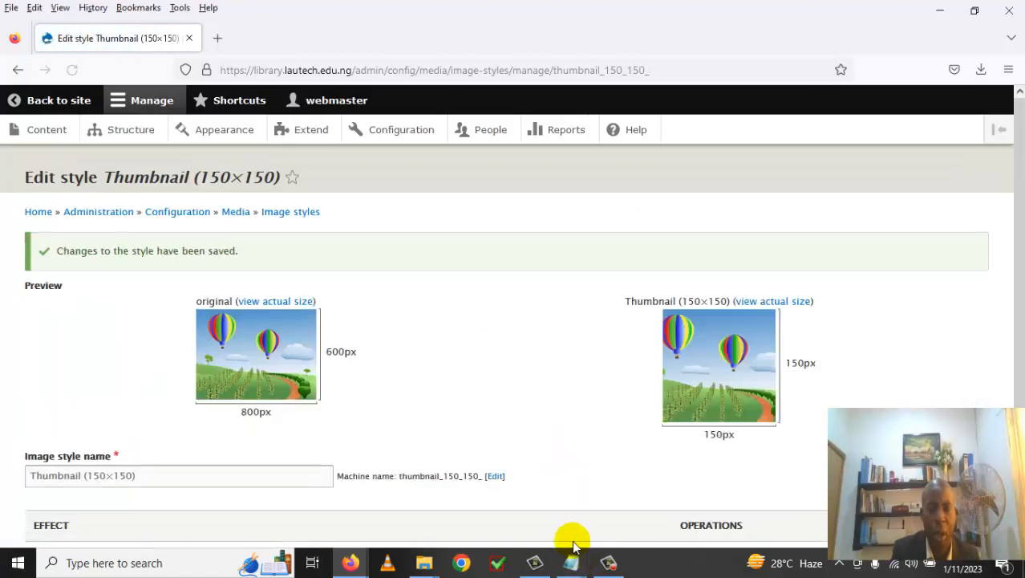
Check the list of image styles in the Image styles.txt notes file.
mouse_move(573, 566)
left_click(480, 497)
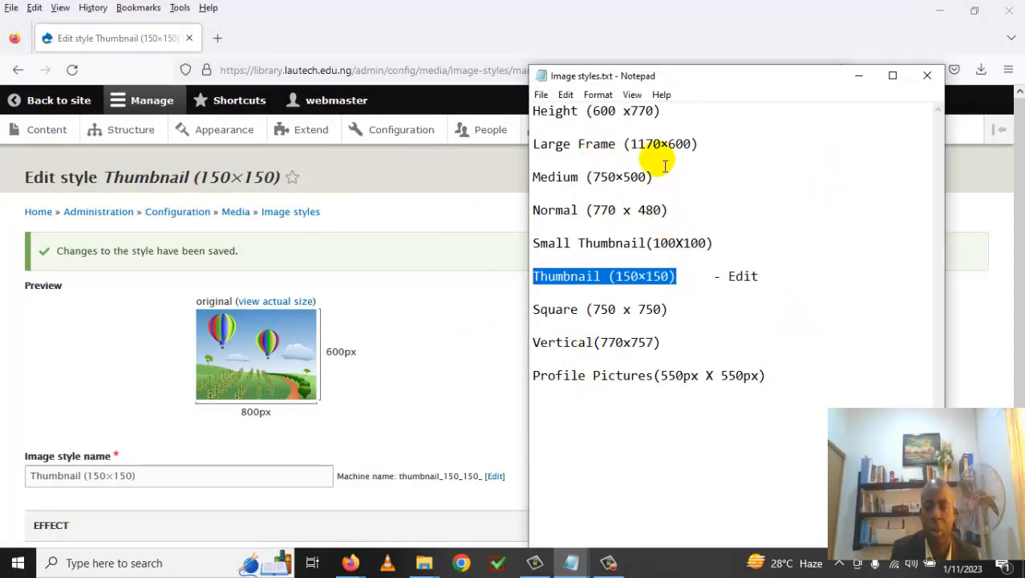
left_click(858, 78)
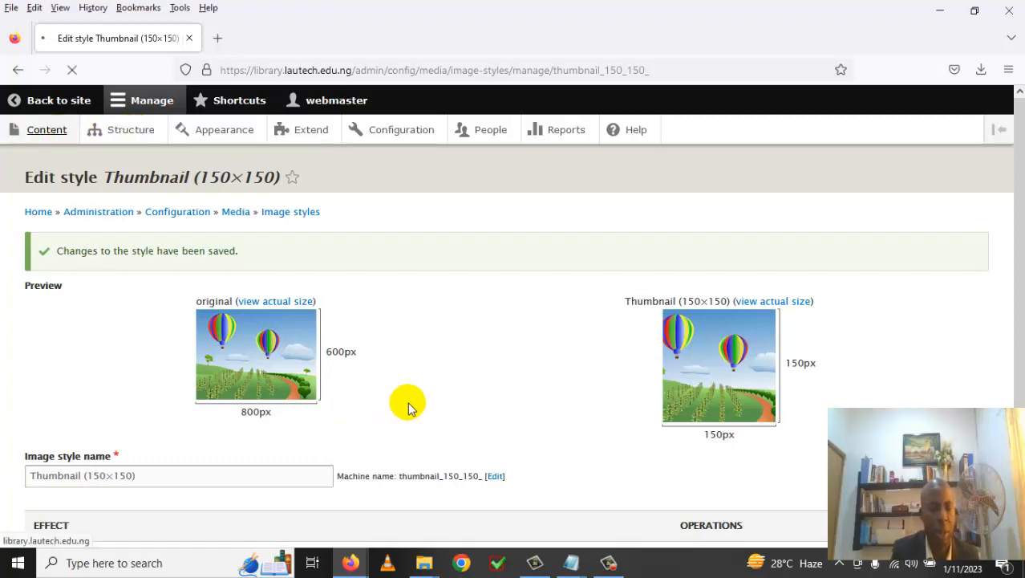
Open the most recently updated Staff Directory entry from the content list and examine its profile details and node/11 path.
scroll(410, 407, "down", 1)
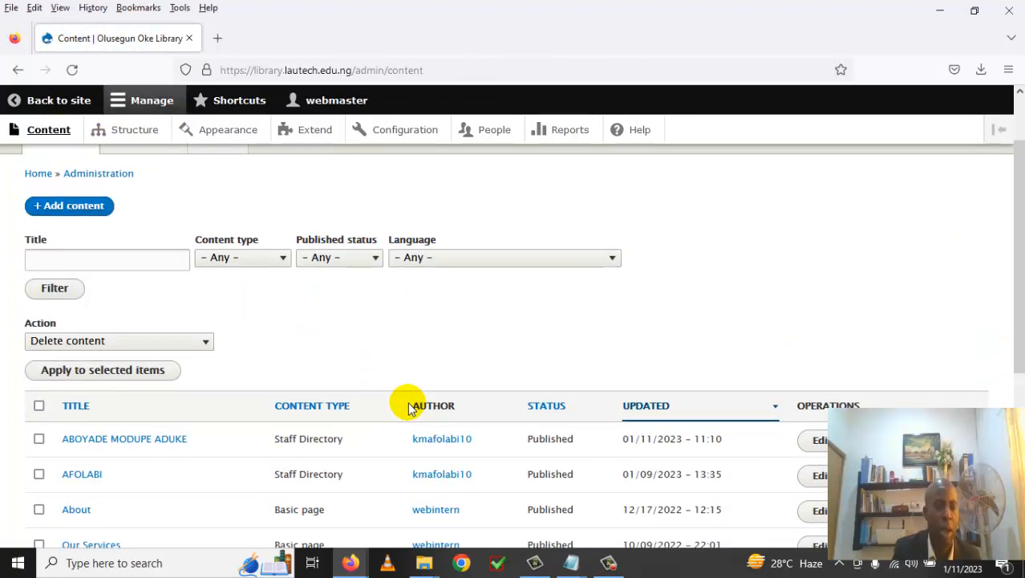
scroll(410, 407, "down", 2)
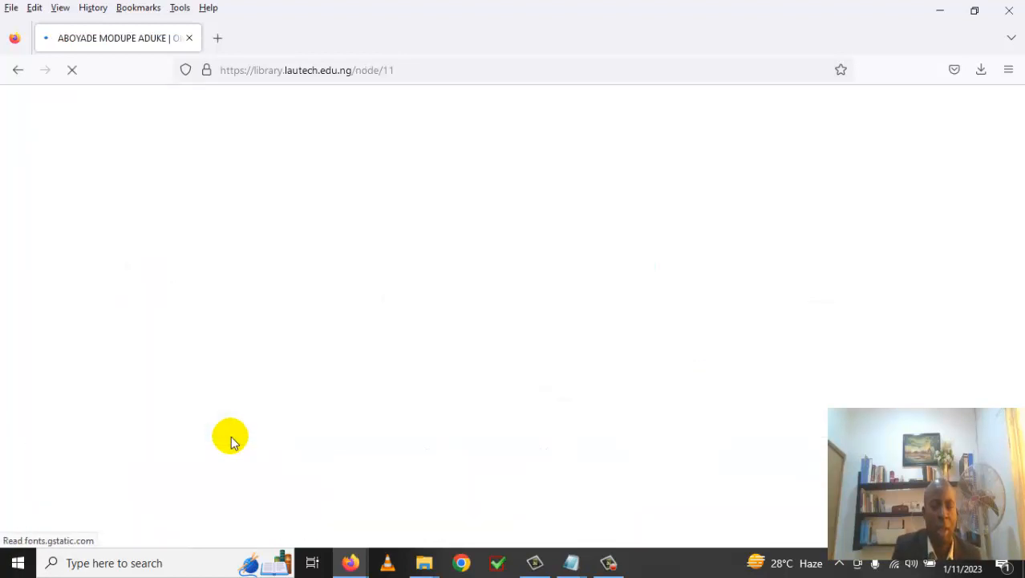
scroll(421, 409, "down", 2)
scroll(426, 414, "down", 1)
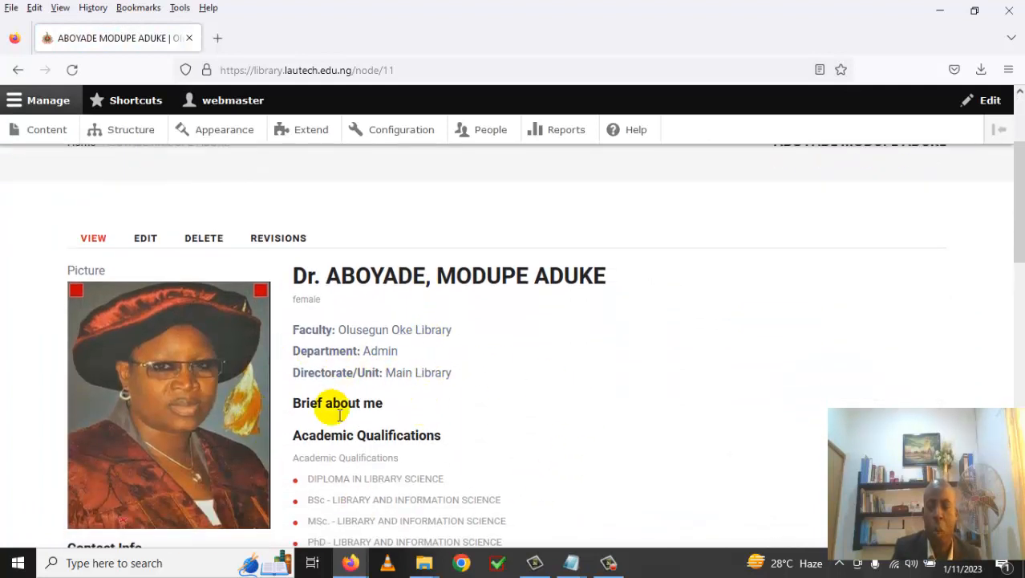
left_click_drag(1018, 263, 1013, 362)
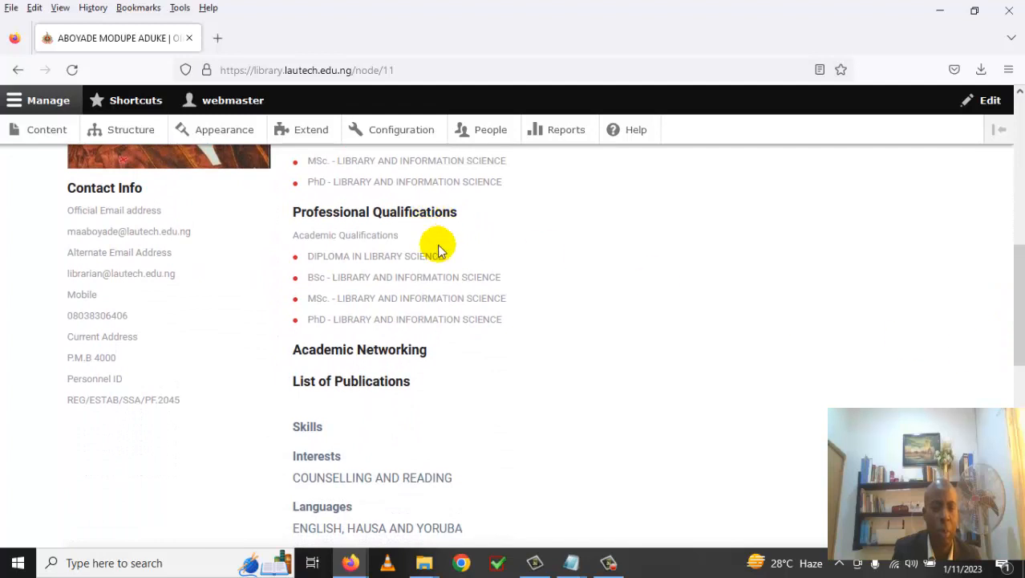
scroll(514, 248, "up", 4)
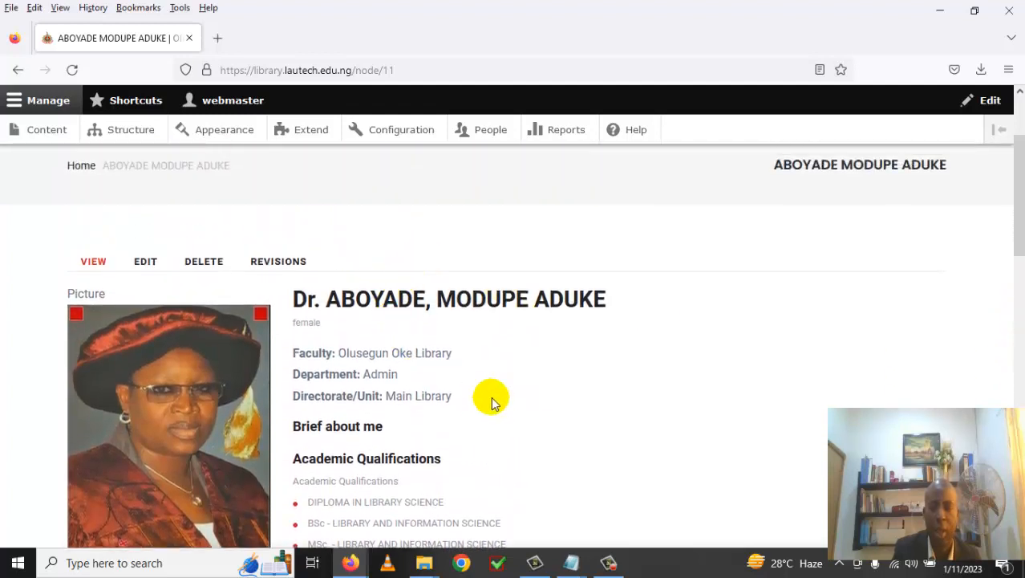
left_click_drag(1016, 255, 1001, 275)
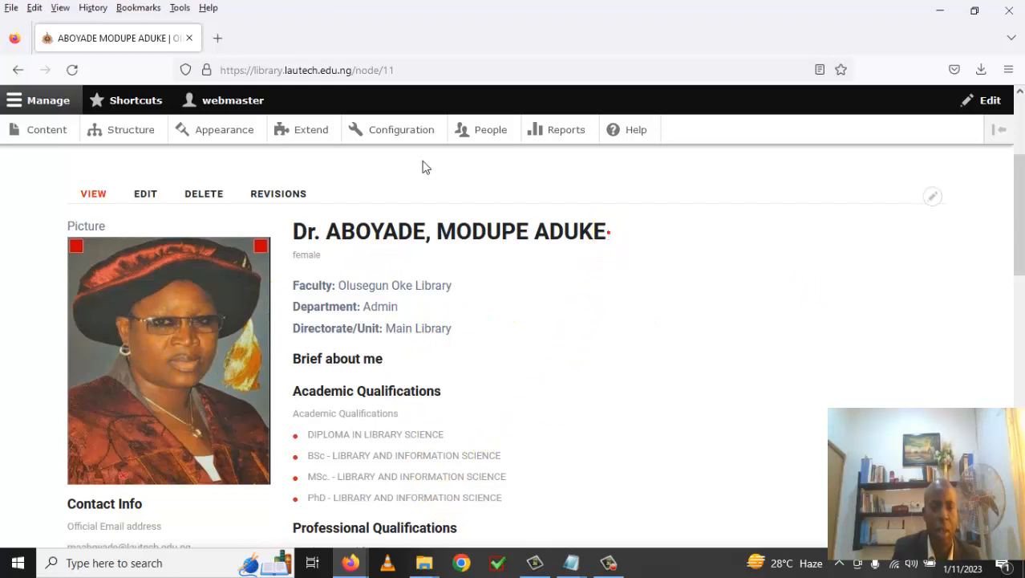
left_click(399, 70)
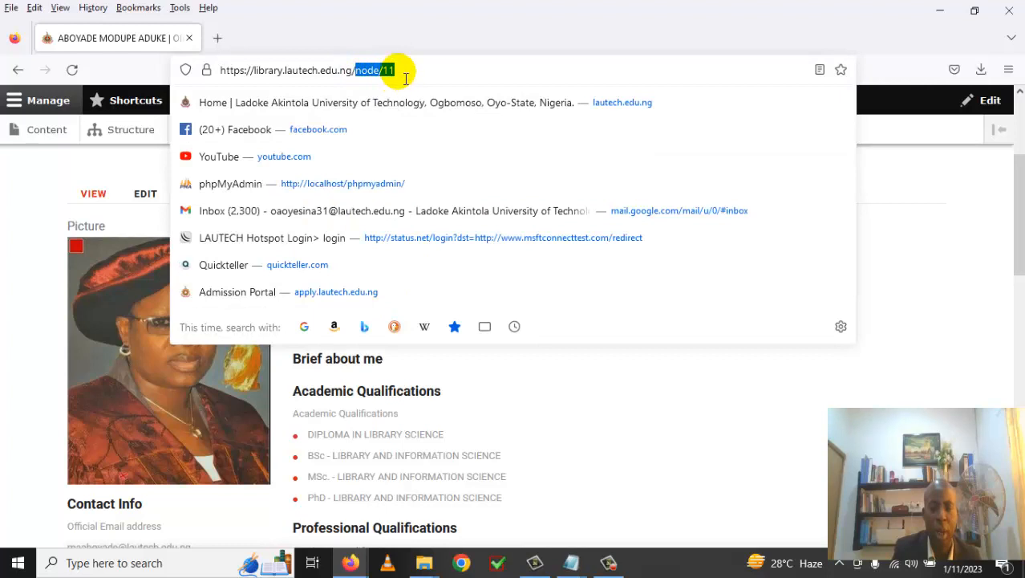
left_click(647, 436)
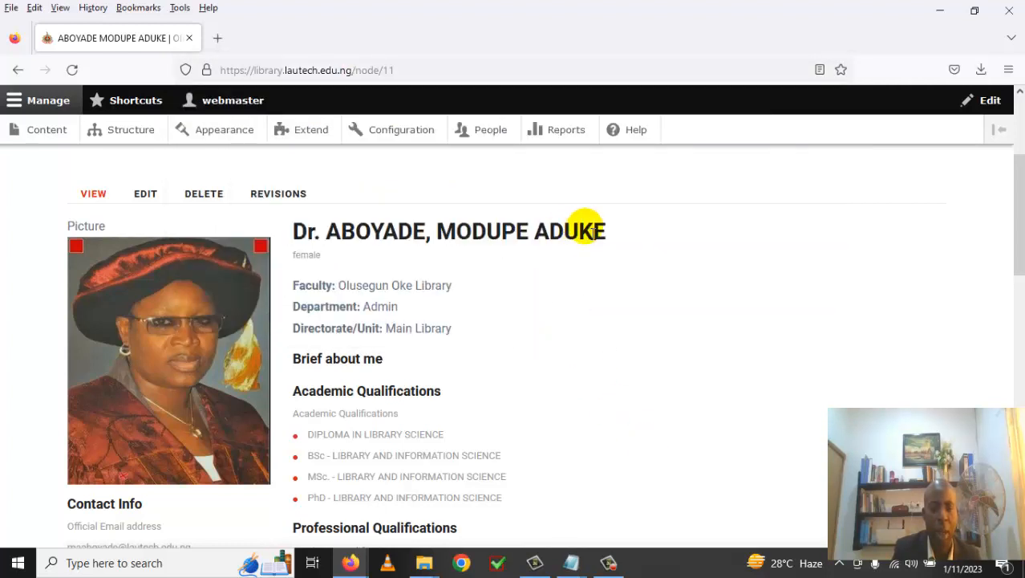
Copy the staff member's title and full name from the profile heading.
left_click_drag(612, 238, 355, 233)
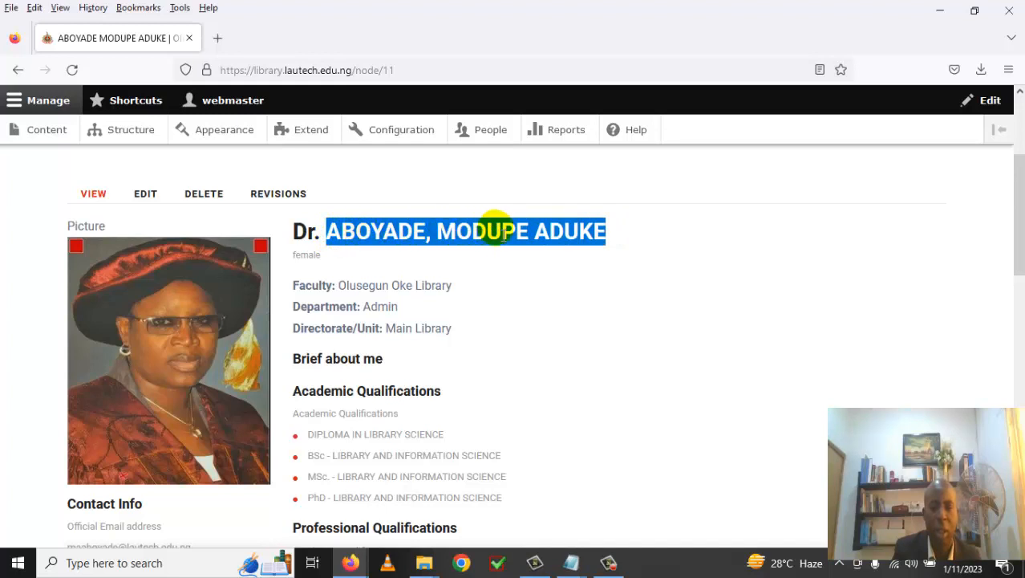
left_click_drag(614, 228, 293, 233)
right_click(353, 235)
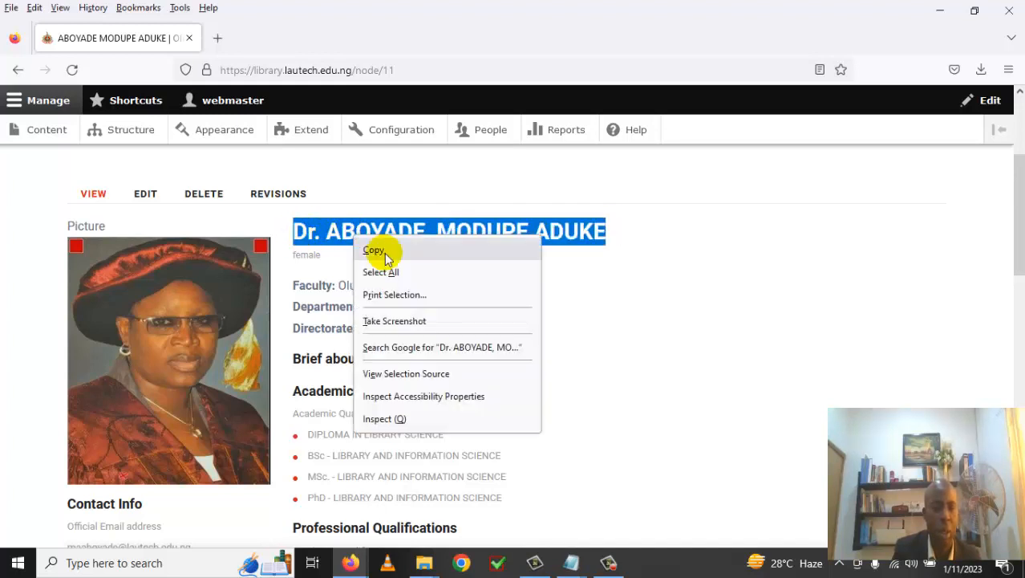
left_click(371, 248)
Edit the staff entry and set its URL alias to a slash followed by the copied title and full name, without the comma.
left_click(145, 195)
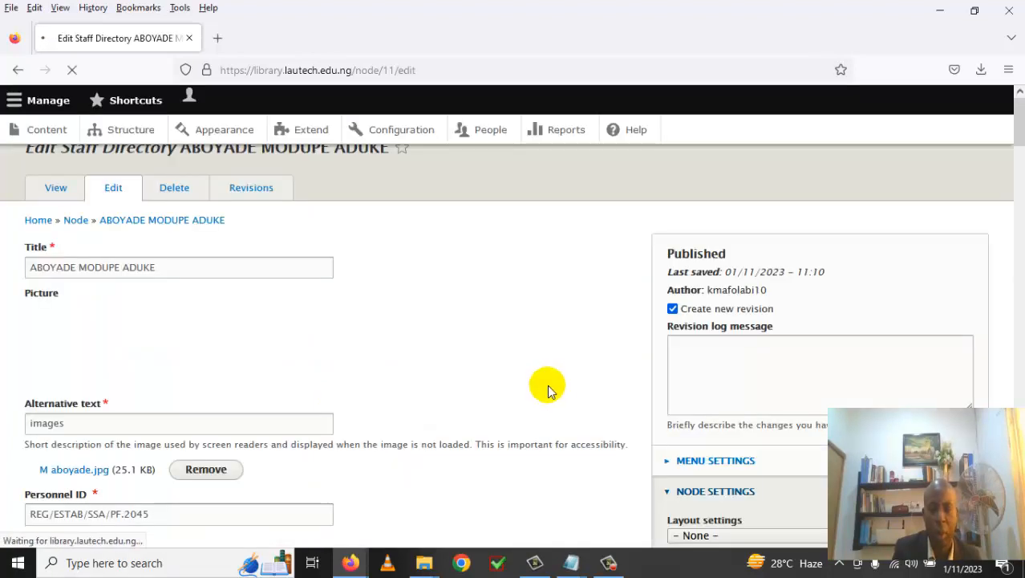
scroll(549, 390, "down", 5)
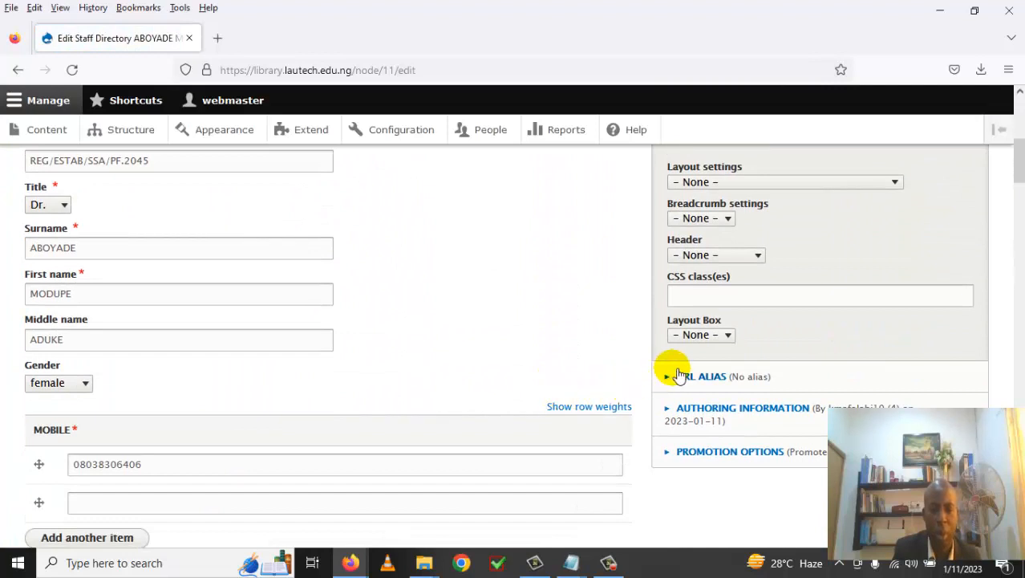
left_click(702, 377)
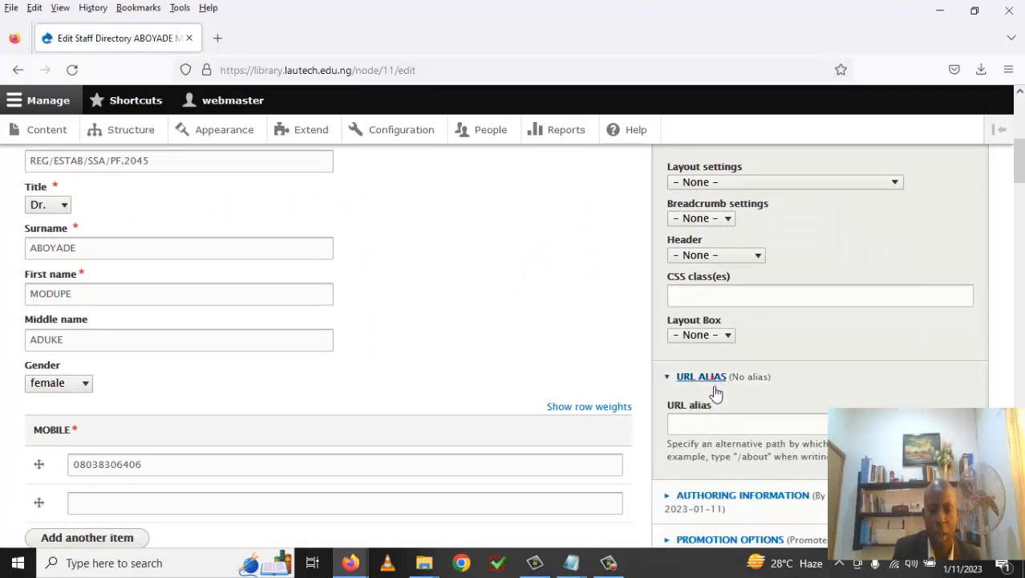
left_click(710, 424)
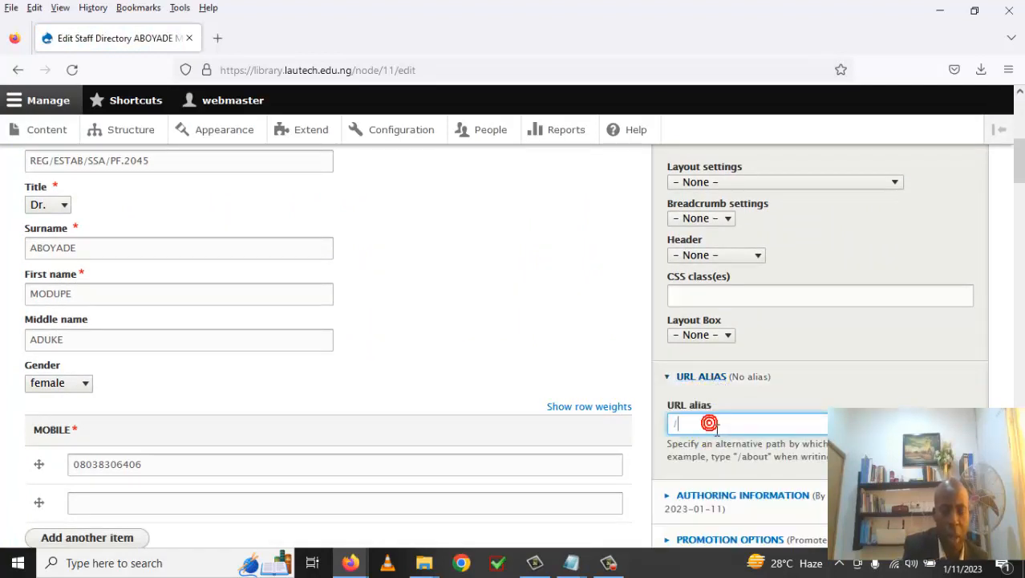
type("/")
key("ctrl+v")
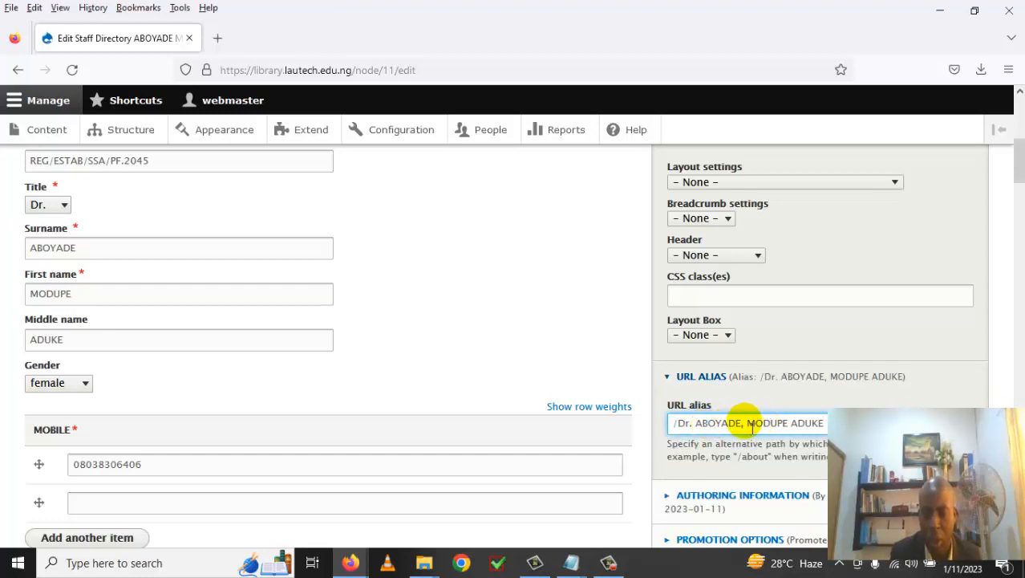
key("BackSpace")
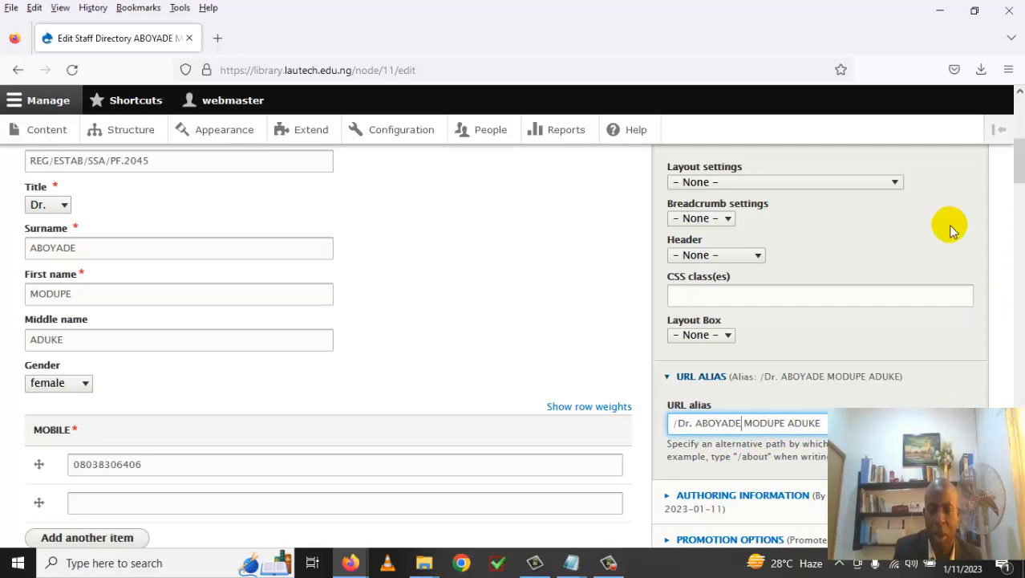
Save the edited Staff Directory entry with its new URL alias.
scroll(647, 457, "down", 2)
scroll(642, 469, "down", 9)
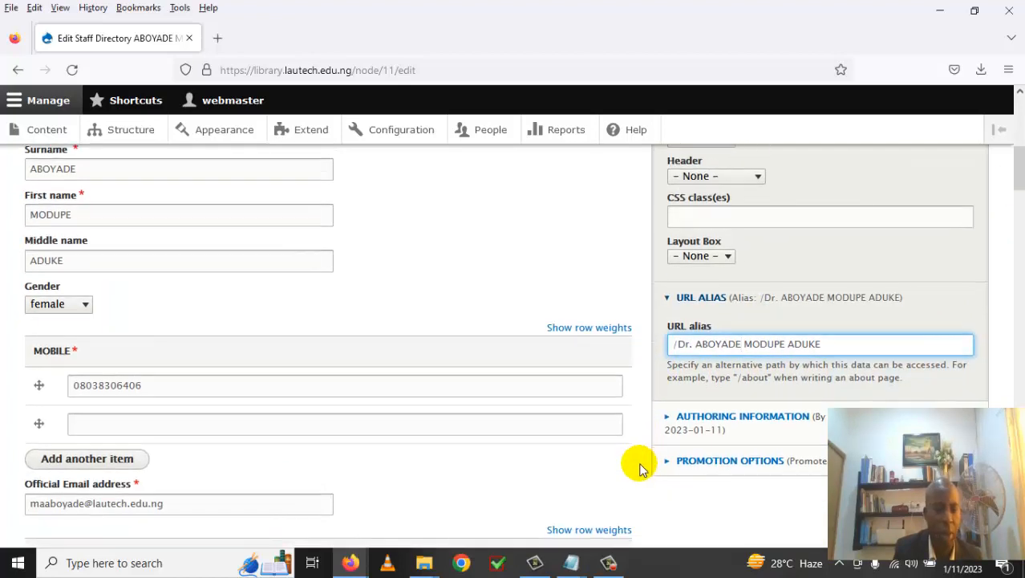
scroll(639, 471, "down", 10)
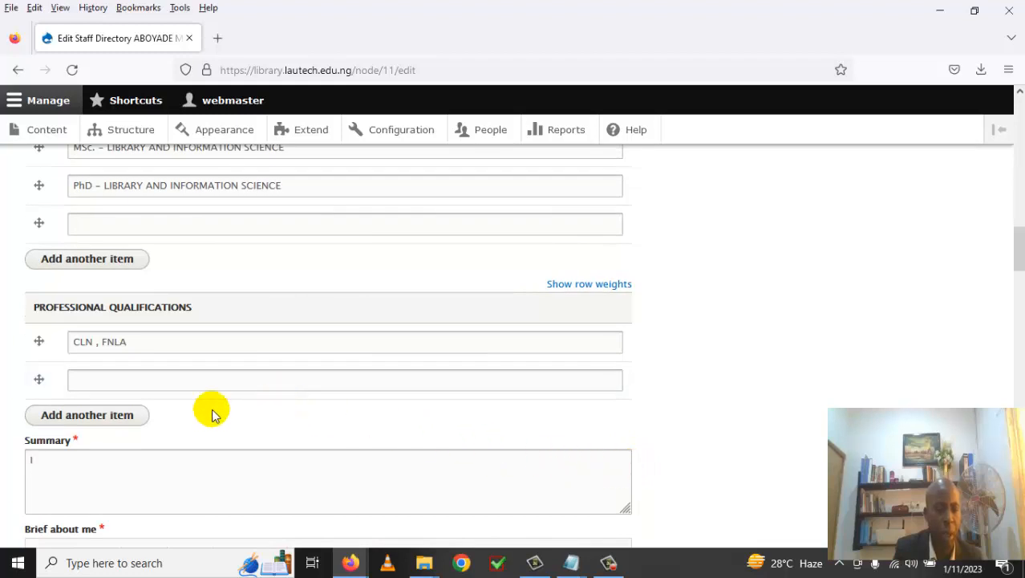
scroll(171, 466, "down", 6)
scroll(172, 473, "down", 13)
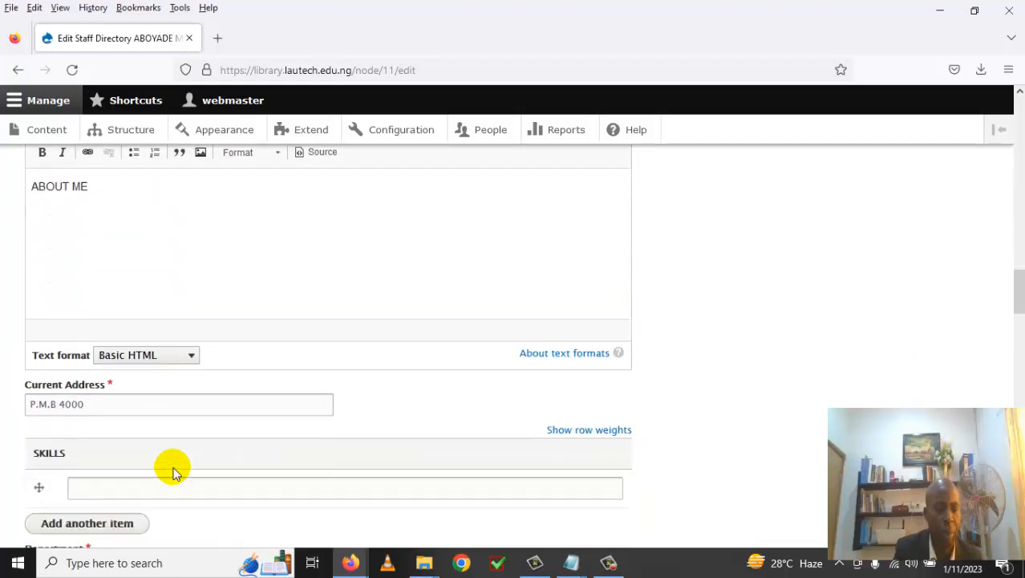
scroll(172, 473, "down", 7)
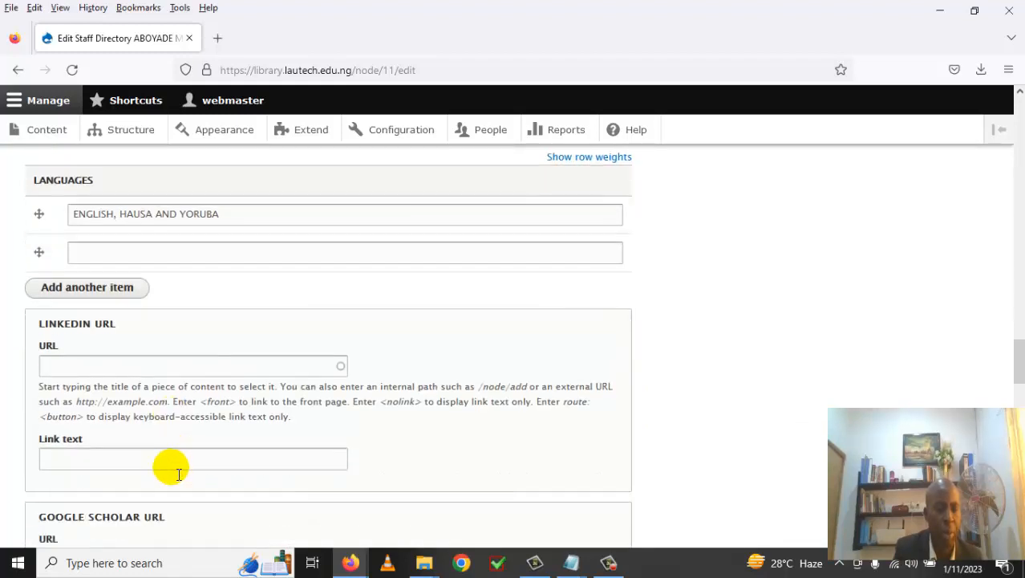
scroll(172, 474, "down", 20)
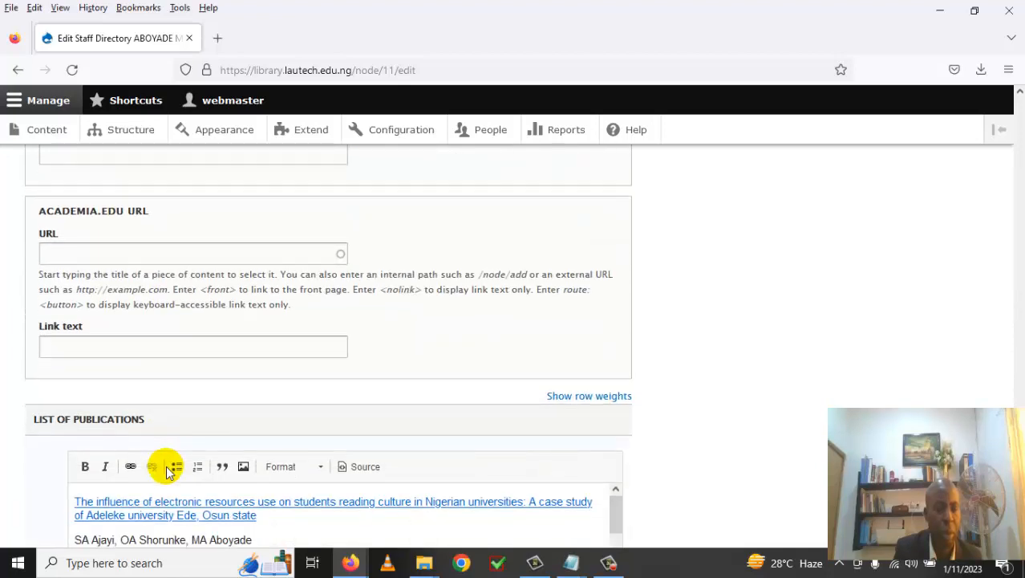
scroll(167, 471, "down", 9)
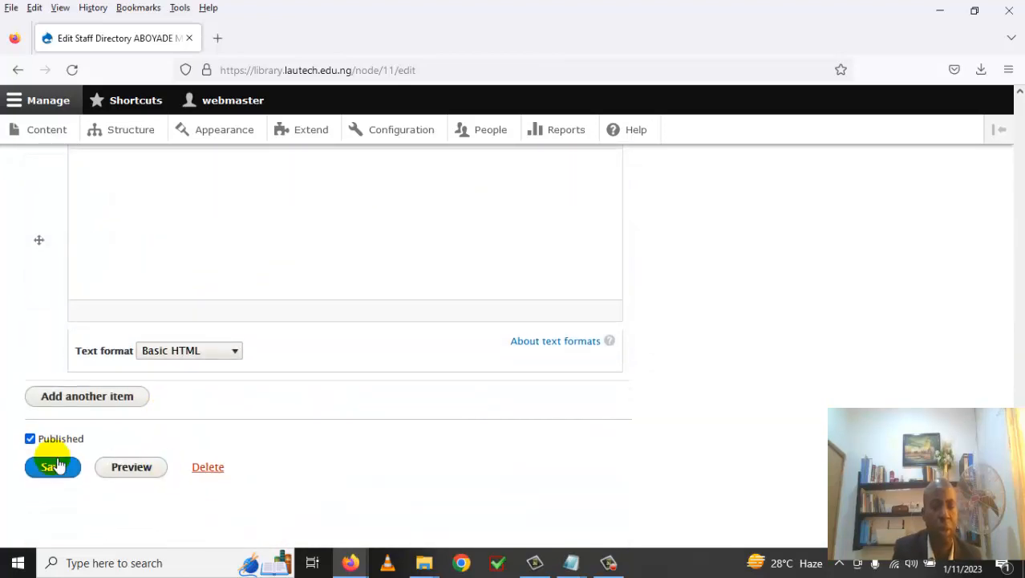
left_click(53, 467)
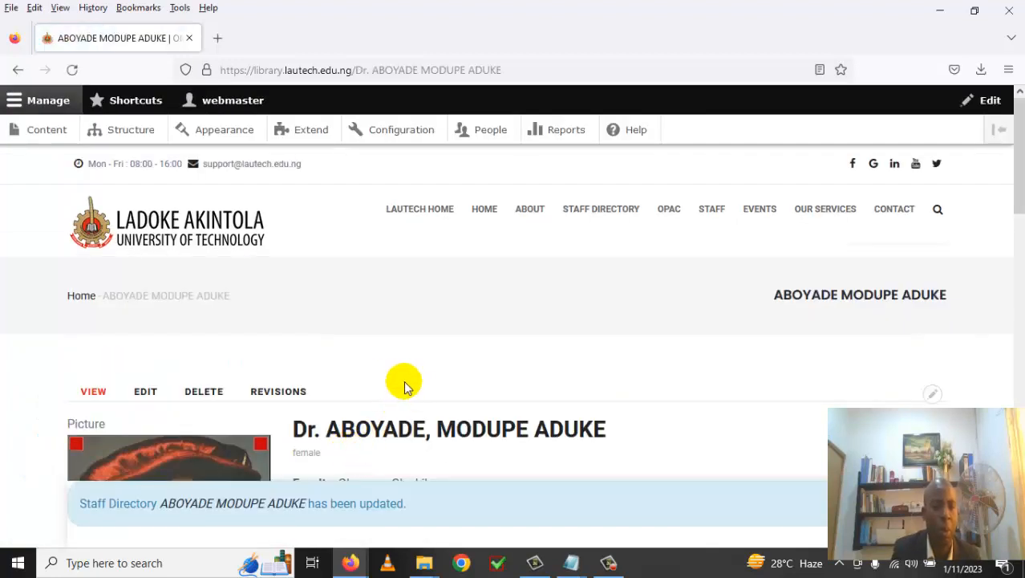
Open the other Staff Directory entry from the content list and copy the title and full name from its heading.
left_click(45, 129)
scroll(298, 318, "down", 3)
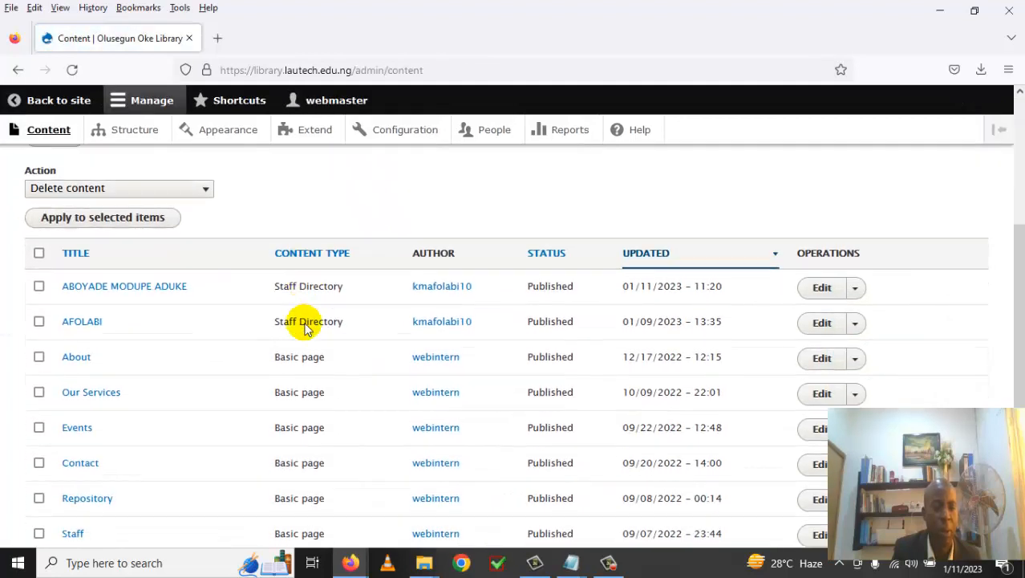
left_click(95, 327)
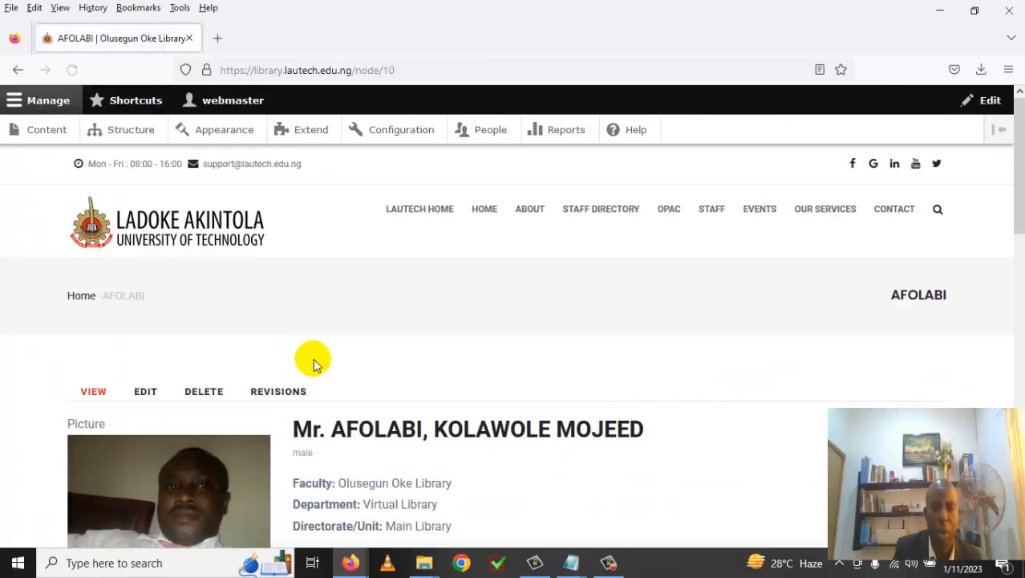
scroll(324, 363, "down", 2)
left_click_drag(647, 275, 309, 274)
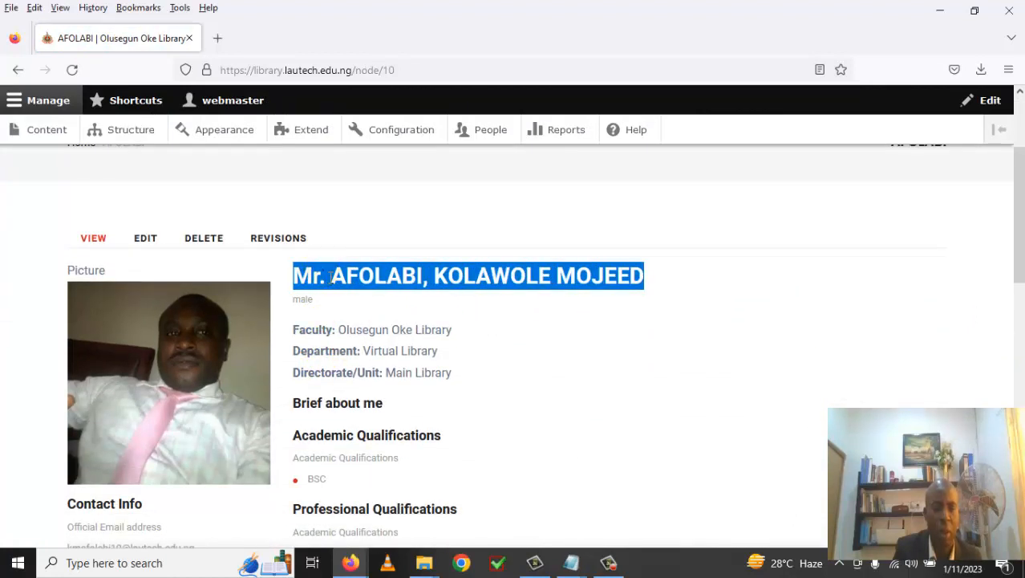
right_click(330, 277)
left_click(367, 288)
scroll(462, 380, "down", 4)
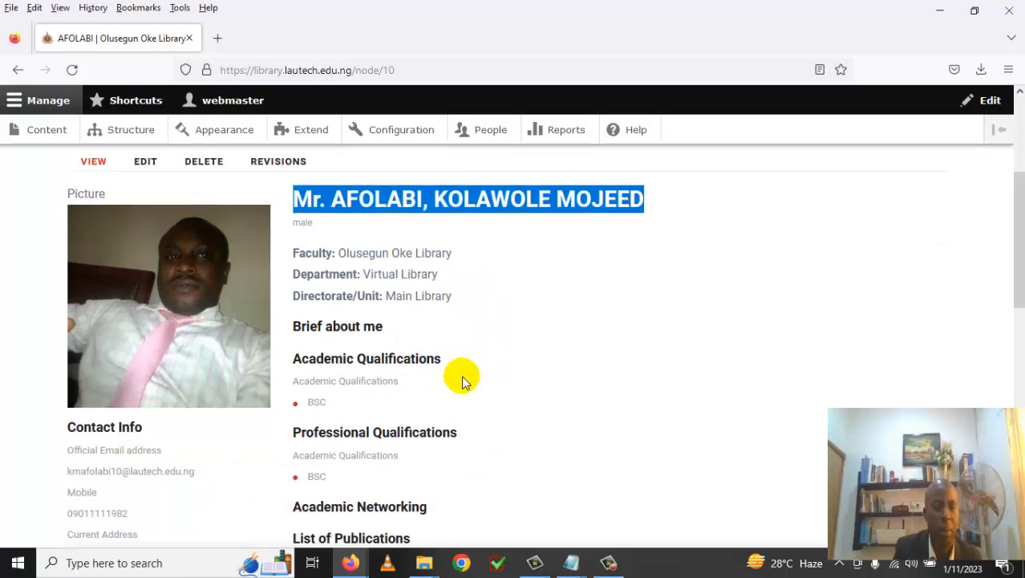
Edit this staff entry and set its URL alias to a slash followed by the copied title and full name, without the comma.
scroll(462, 380, "up", 4)
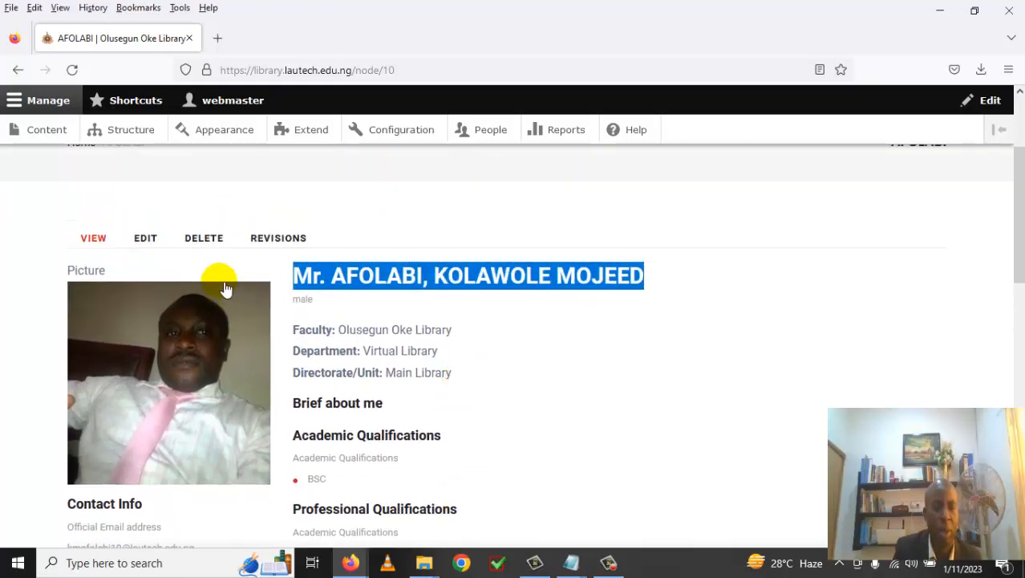
left_click(148, 240)
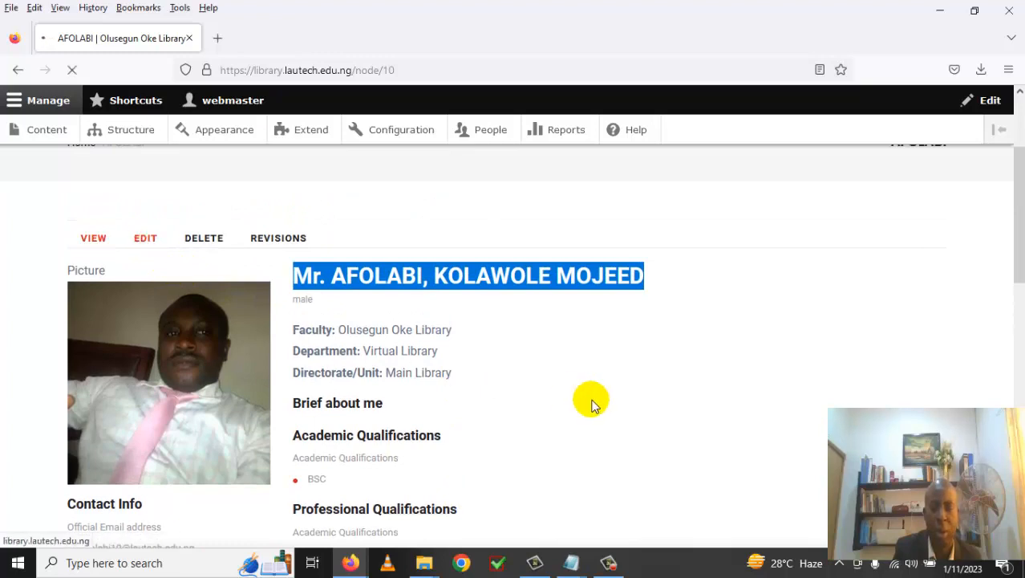
scroll(591, 401, "down", 6)
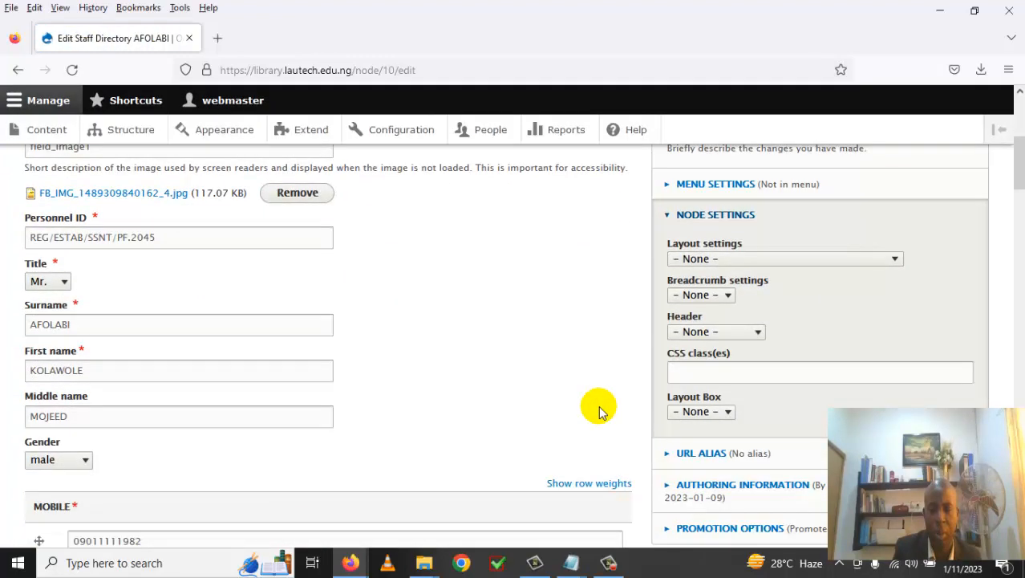
left_click(713, 454)
scroll(713, 449, "down", 4)
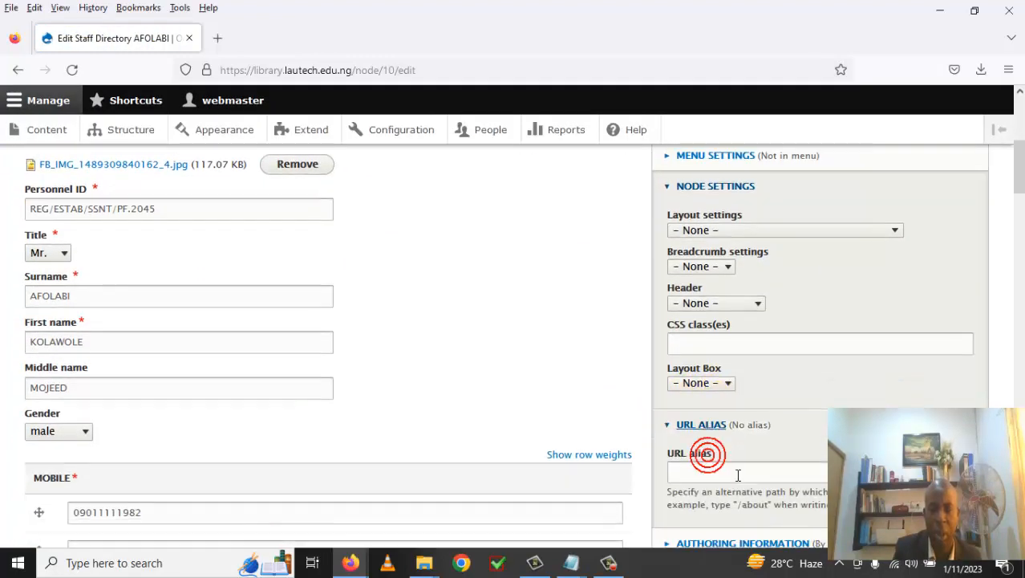
left_click(714, 353)
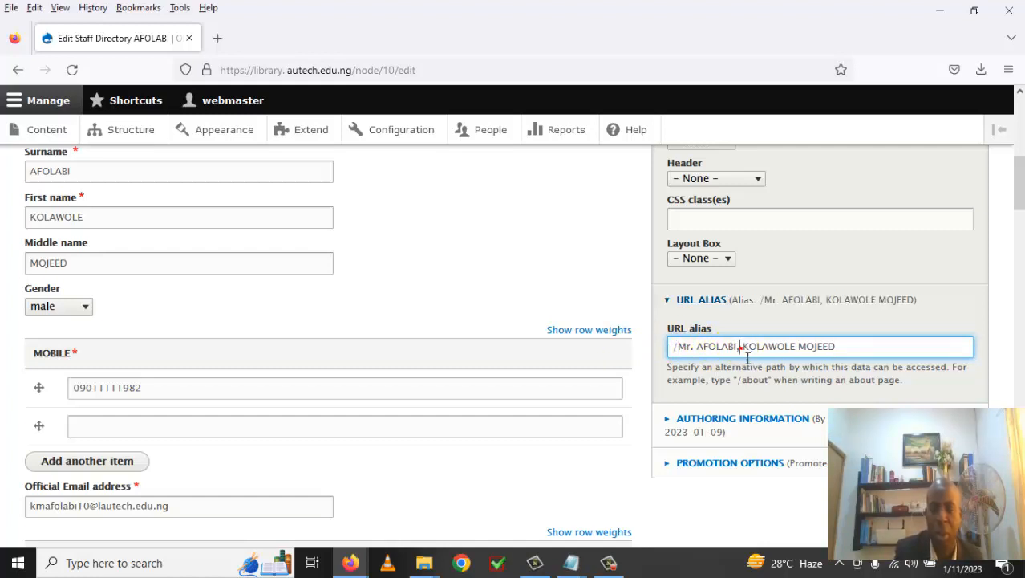
key("BackSpace")
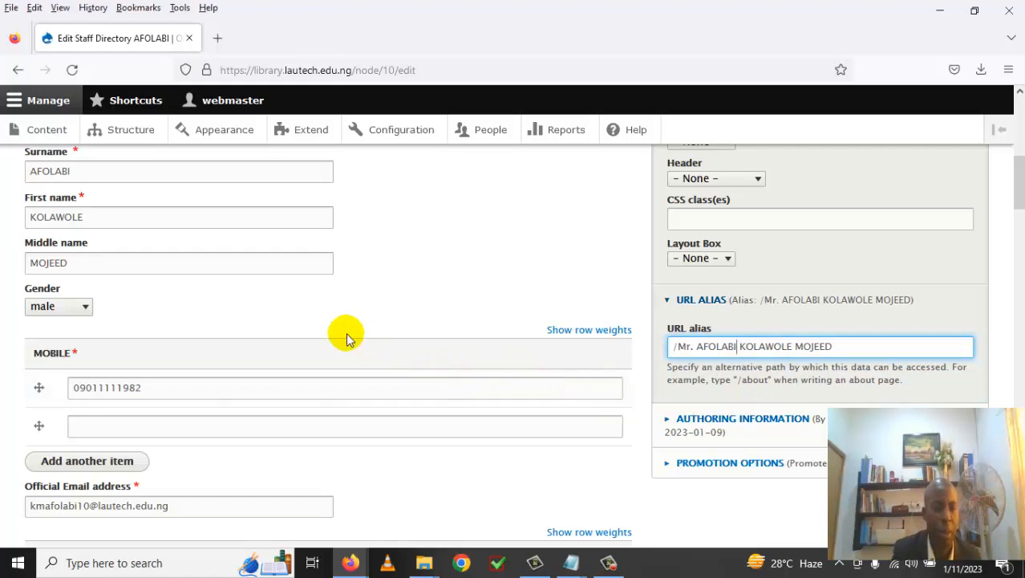
Replace the entry's Title with the staff member's full name, leaving out the honorific and the comma.
scroll(322, 311, "up", 1)
scroll(321, 306, "up", 10)
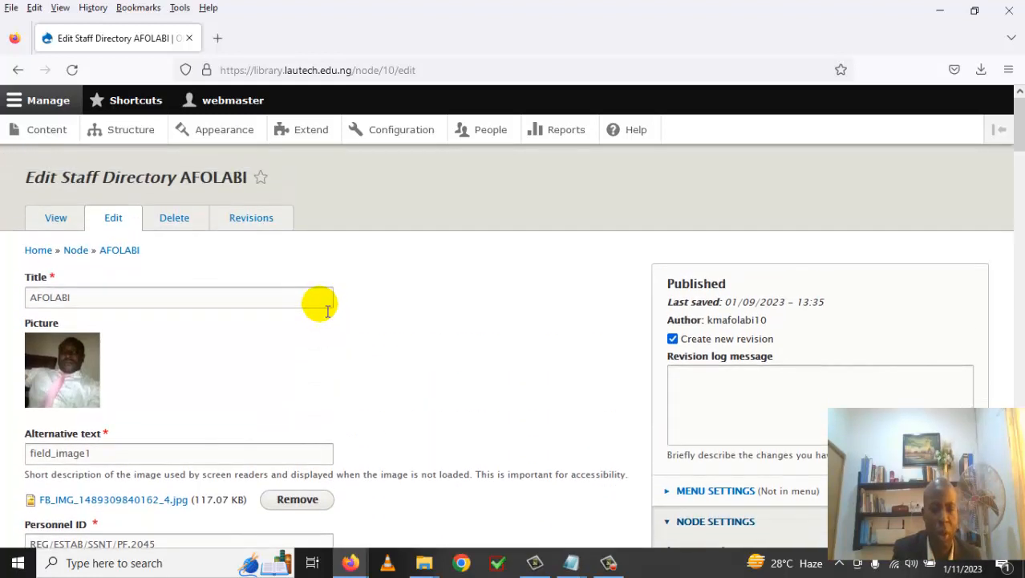
left_click_drag(86, 301, 7, 311)
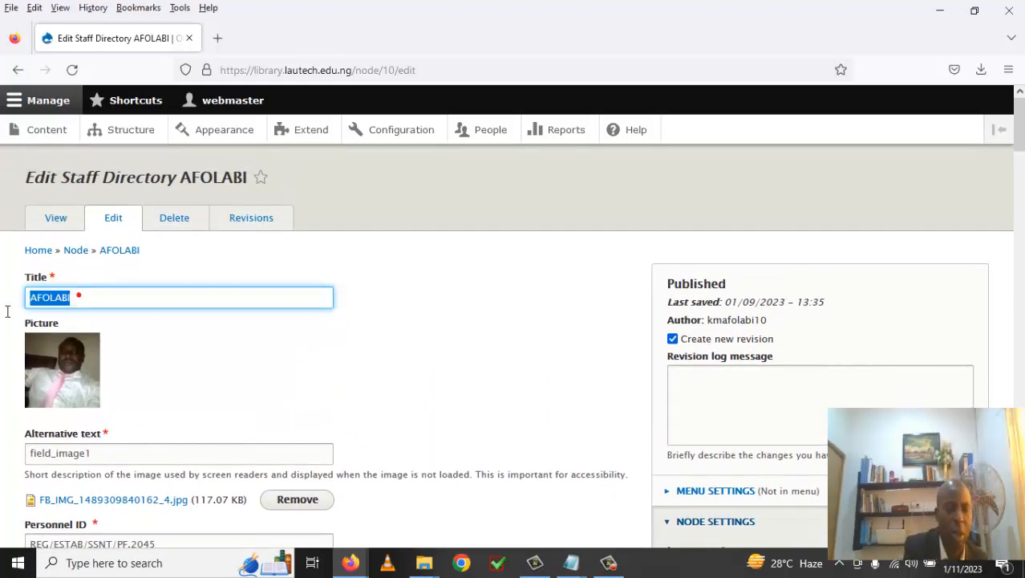
key("ctrl+v")
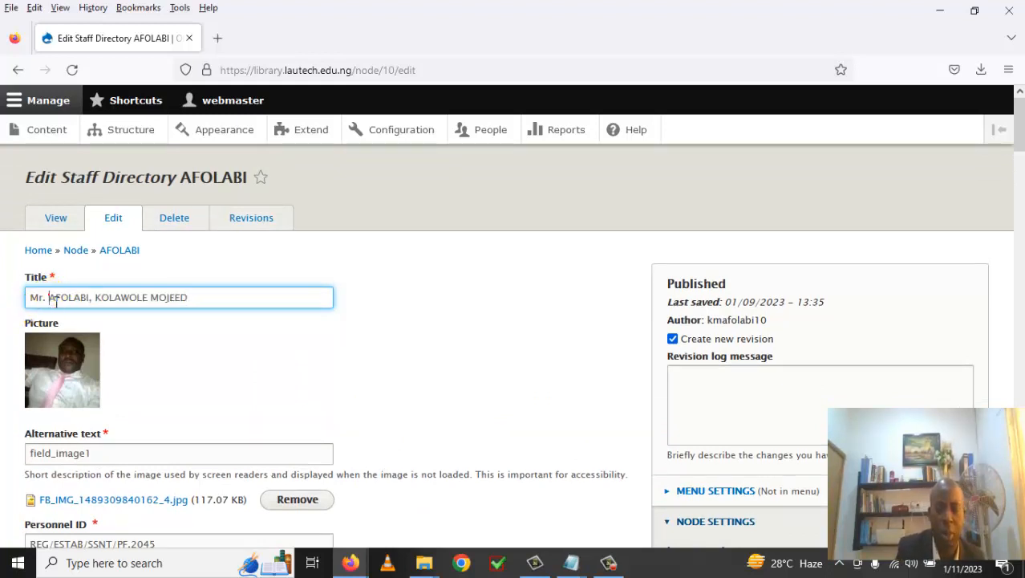
key("BackSpace")
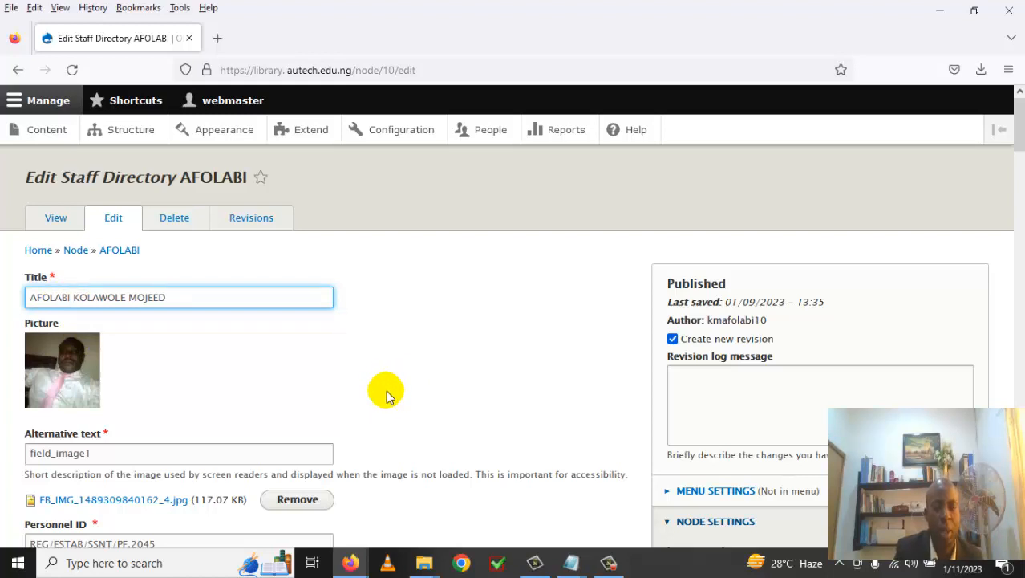
Save the Staff Directory entry with its new title and URL alias.
scroll(385, 396, "down", 2)
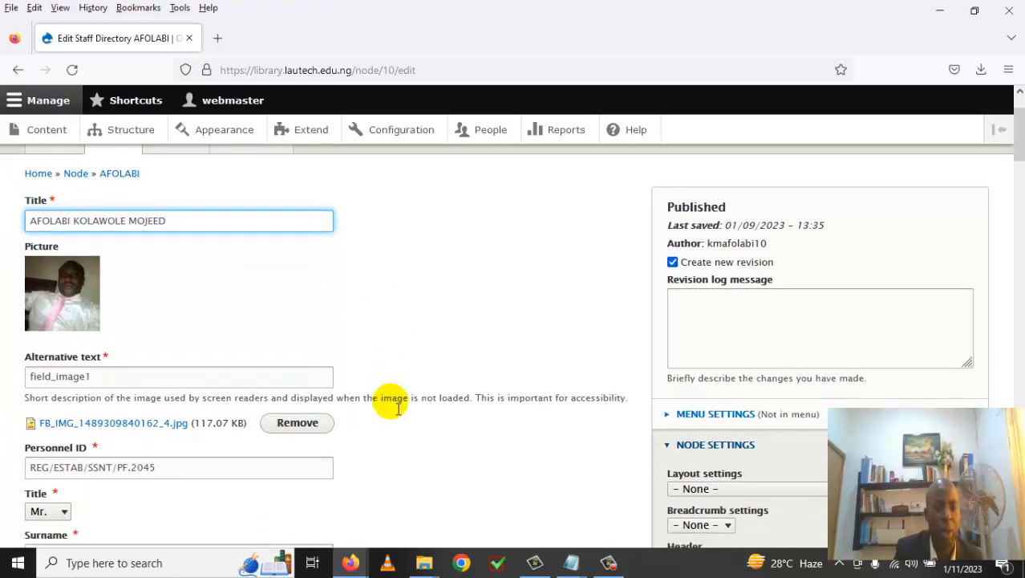
scroll(393, 405, "down", 4)
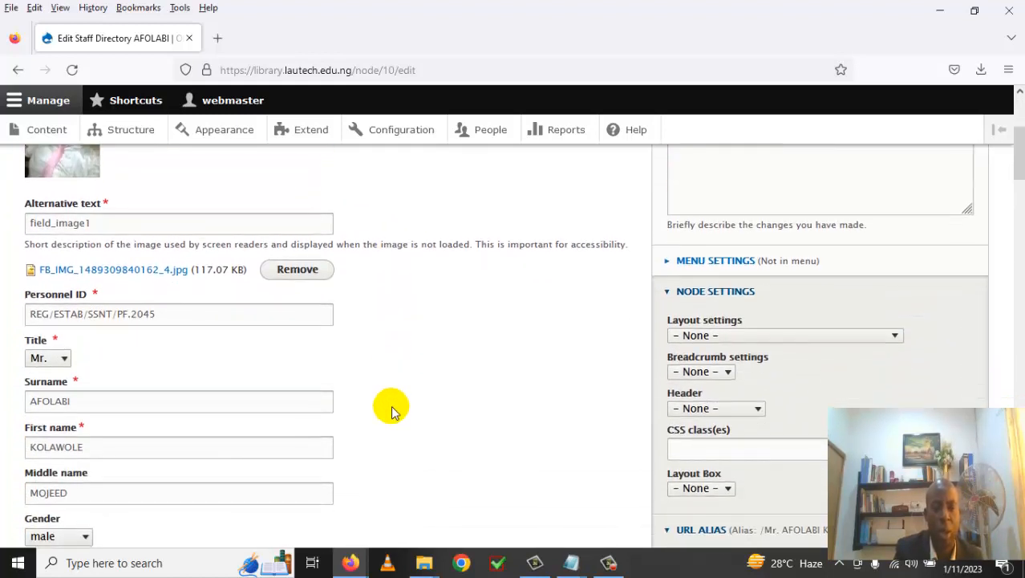
scroll(391, 411, "down", 14)
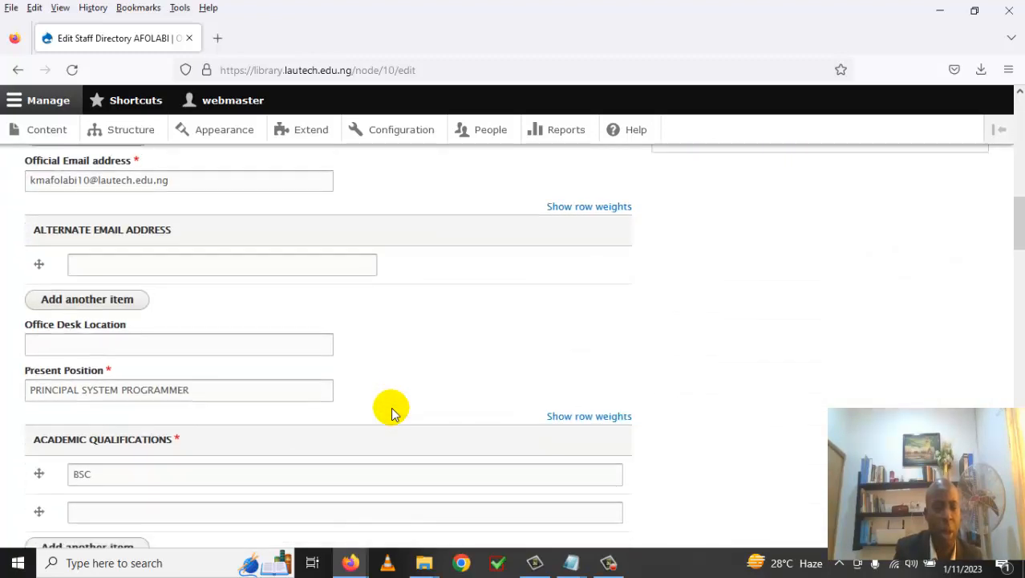
scroll(393, 411, "down", 20)
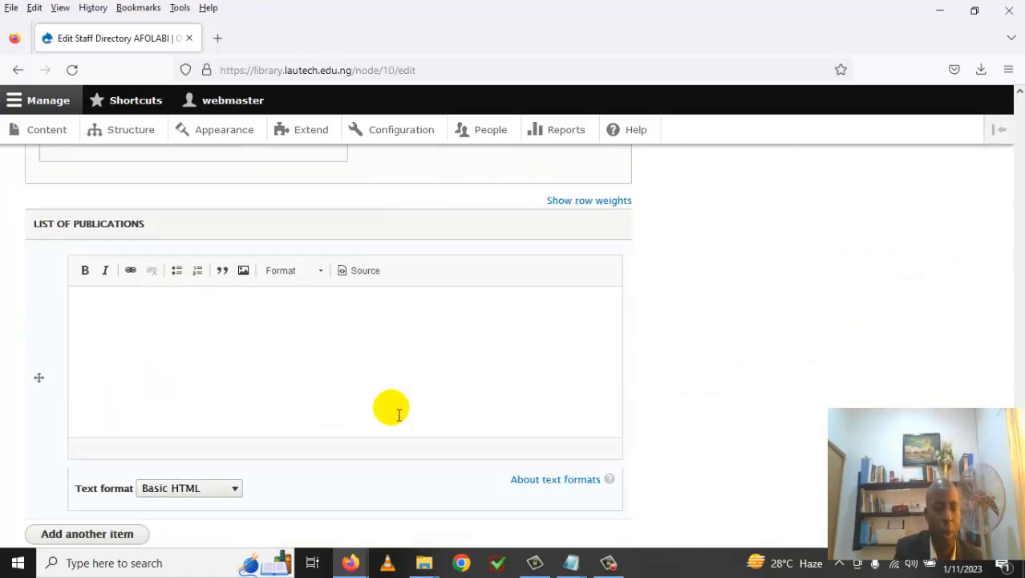
scroll(398, 415, "down", 4)
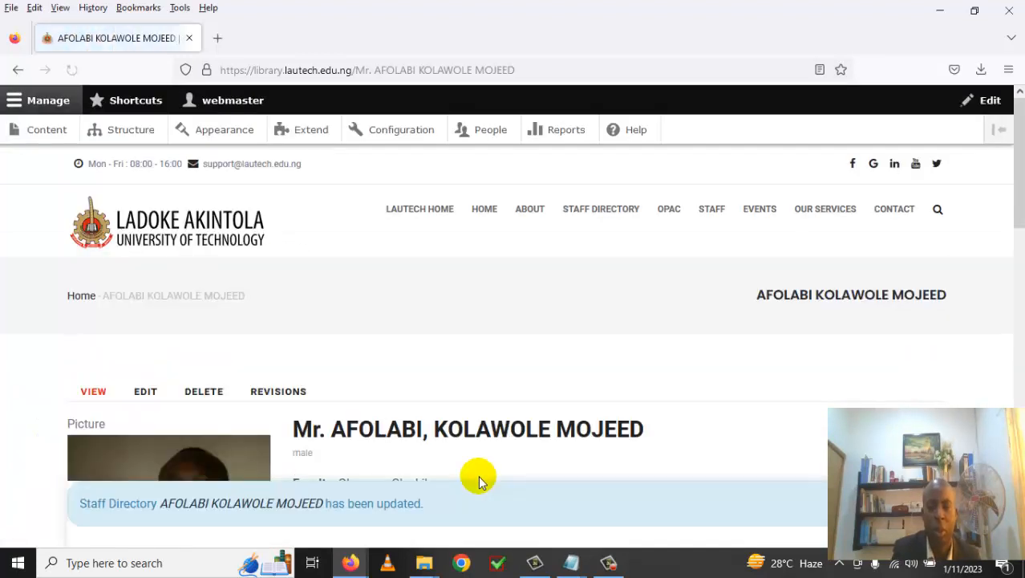
Open the public Staff Directory page and review how the staff pictures and names are listed.
left_click(627, 210)
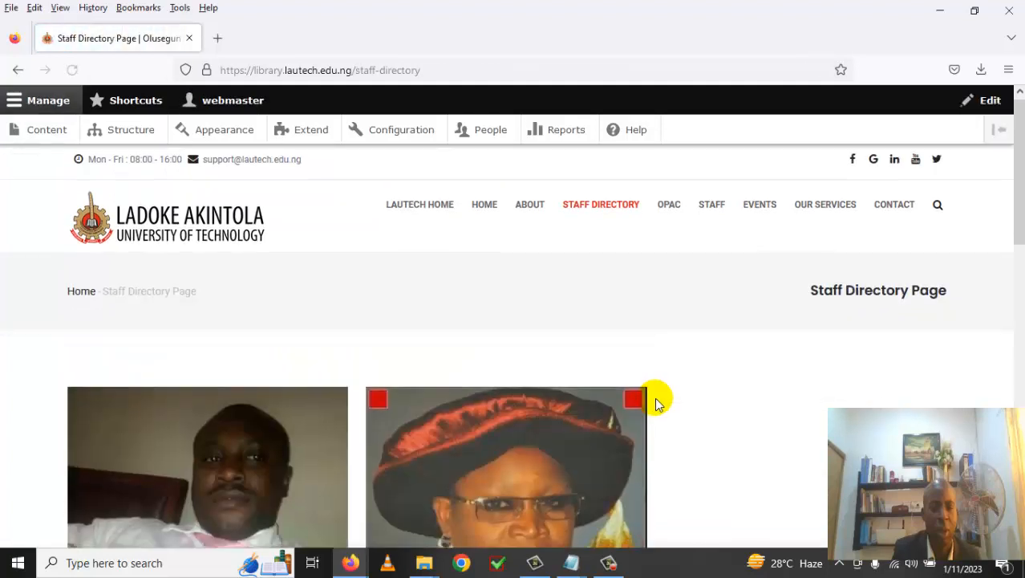
scroll(654, 397, "down", 3)
scroll(657, 403, "up", 3)
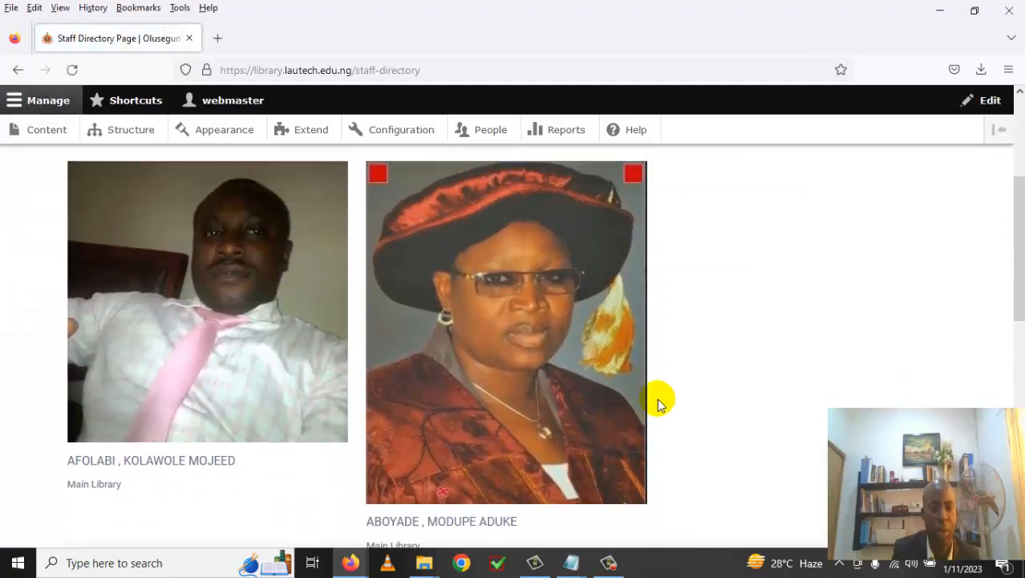
scroll(658, 402, "up", 1)
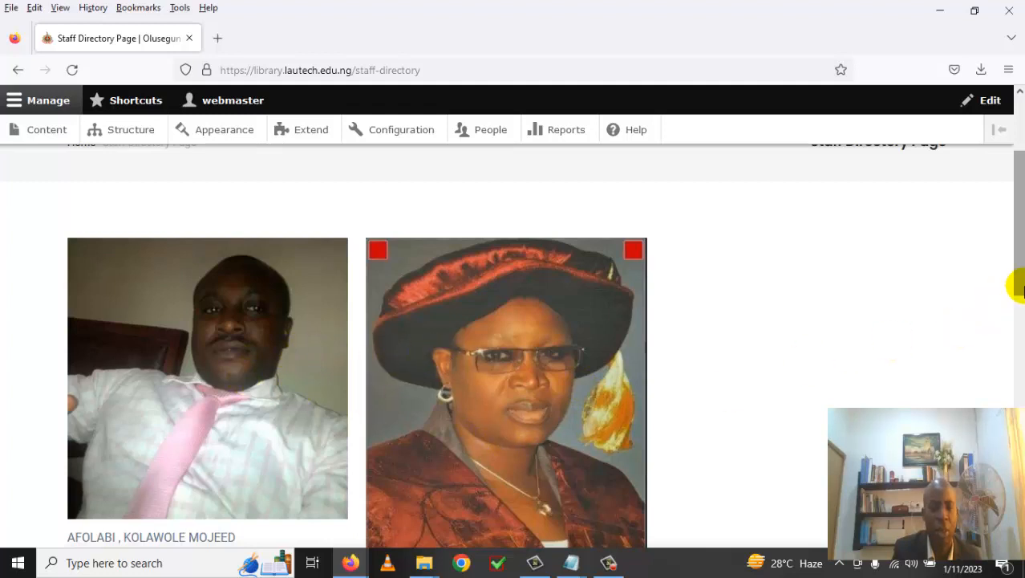
left_click_drag(1020, 289, 1016, 237)
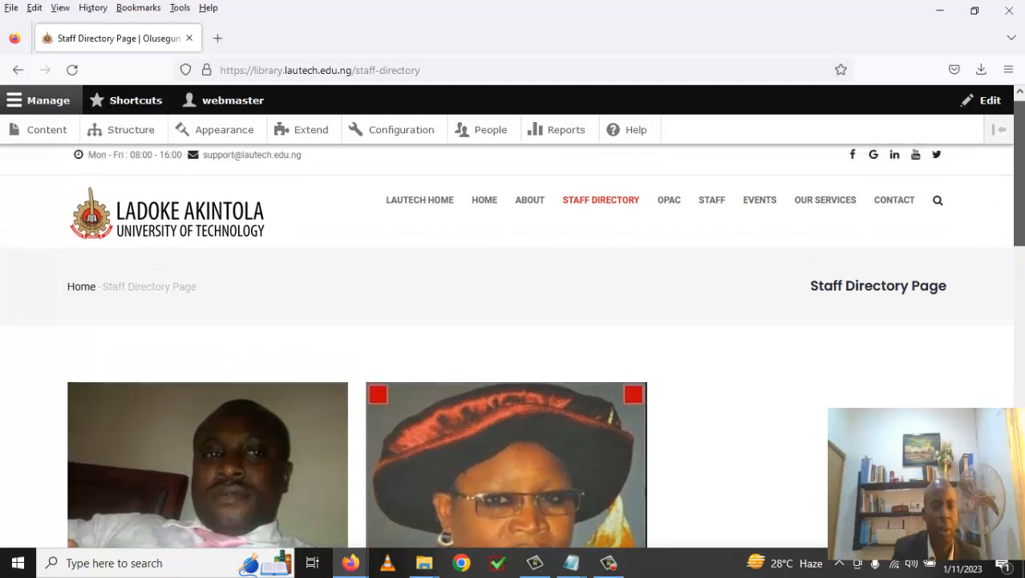
Open the field management page of the Staff Directory content type and look through its fields.
left_click(128, 147)
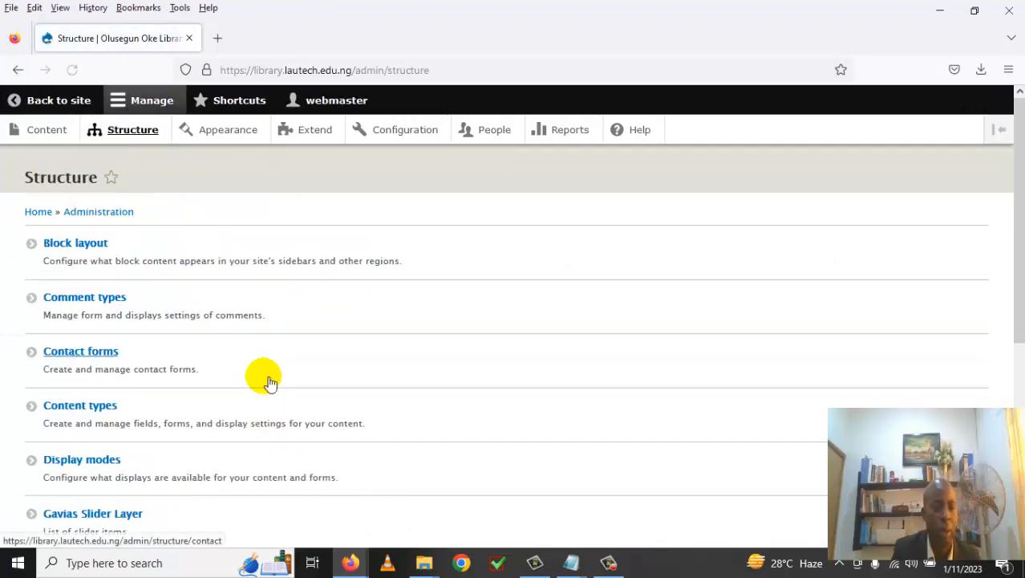
scroll(266, 378, "down", 1)
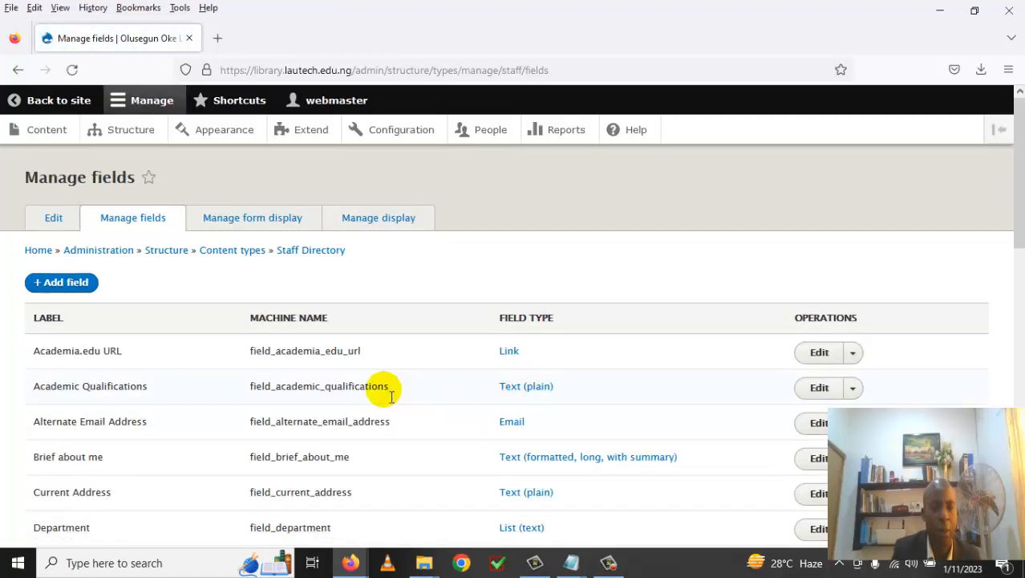
scroll(390, 395, "down", 3)
scroll(387, 393, "up", 3)
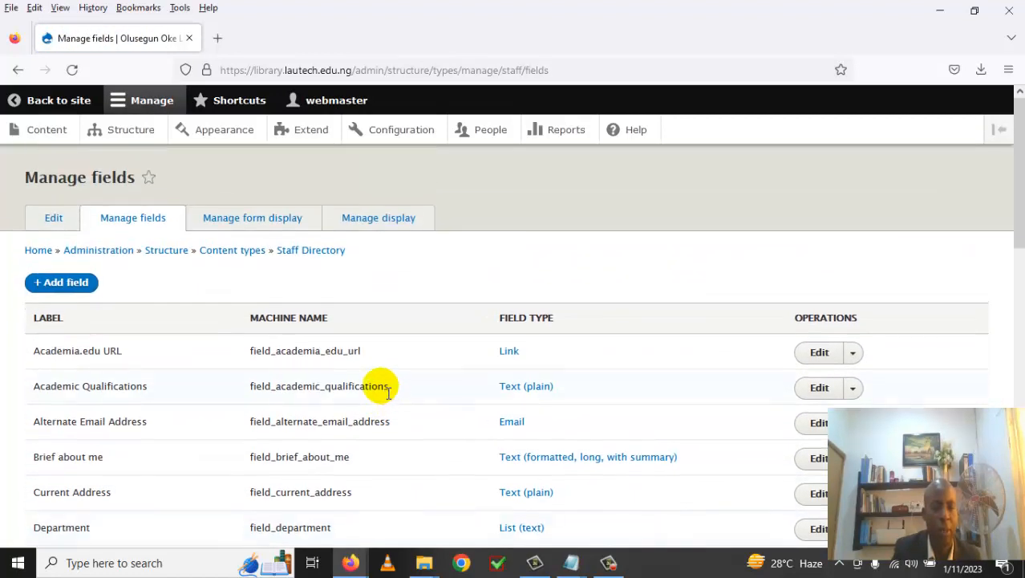
In the Staff Directory form display, set the Picture field's widget to Image (Focal Point).
left_click(252, 221)
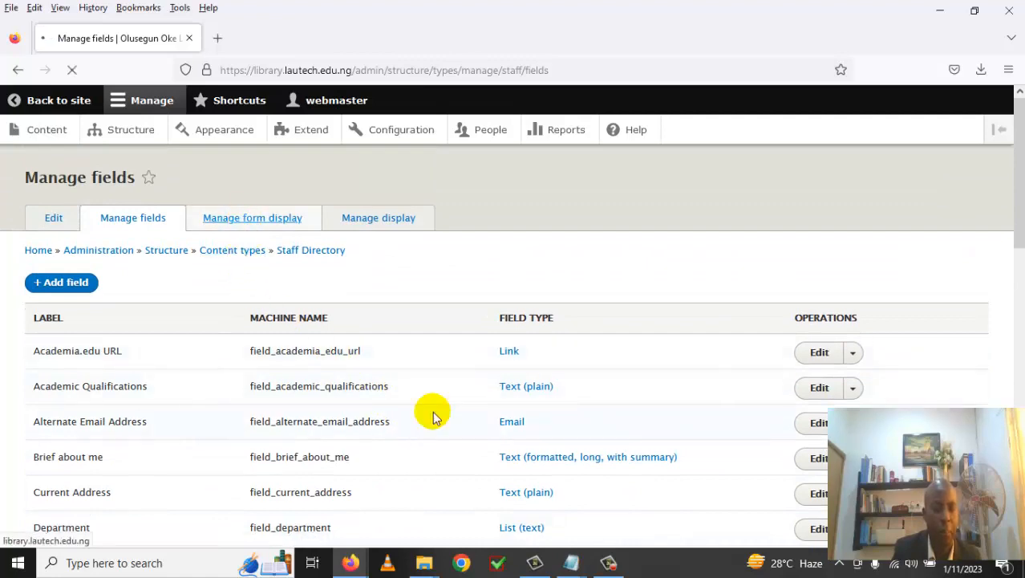
scroll(435, 420, "down", 2)
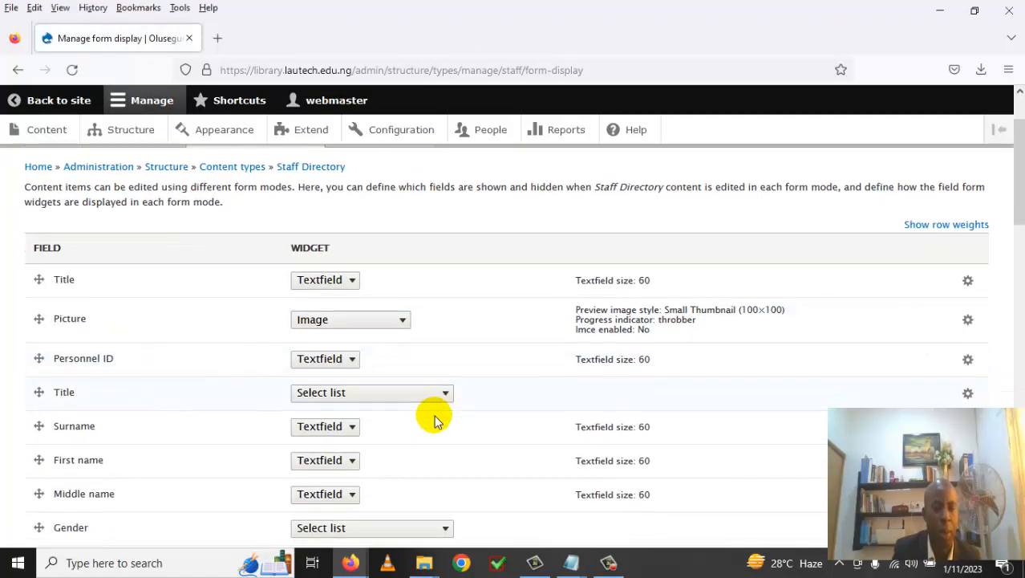
scroll(436, 419, "down", 2)
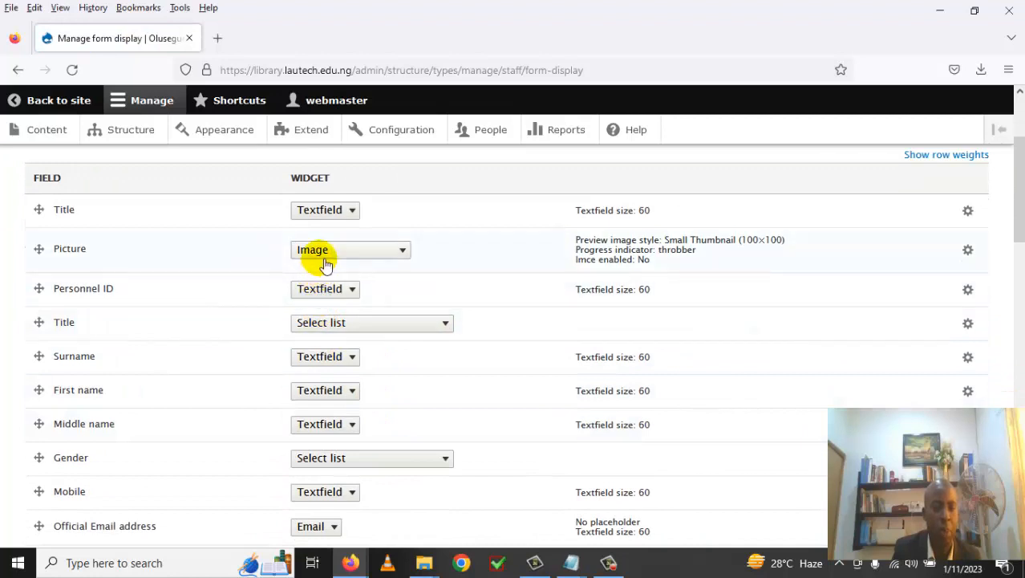
left_click(405, 254)
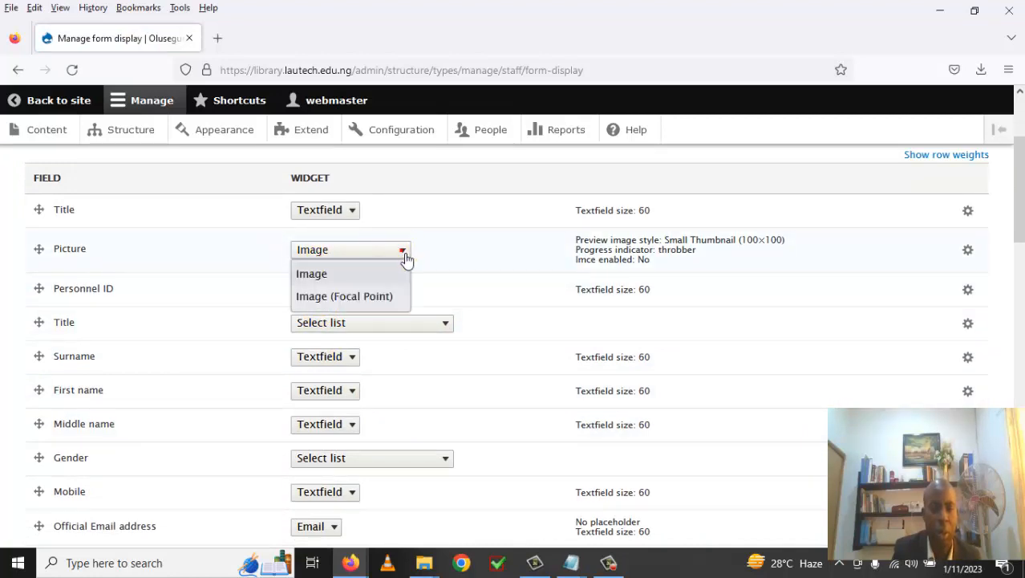
left_click(384, 298)
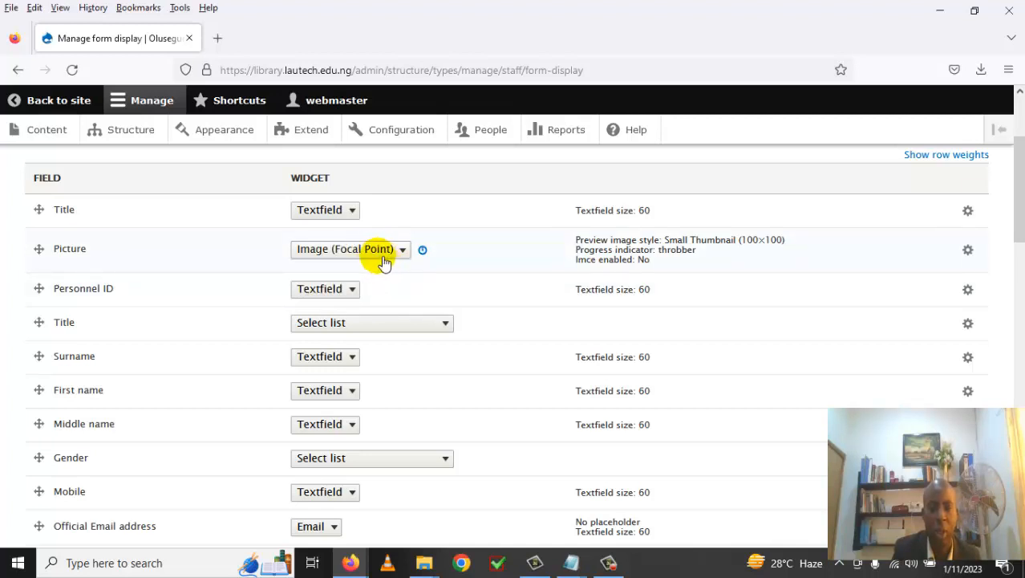
scroll(374, 264, "down", 10)
scroll(442, 295, "up", 4)
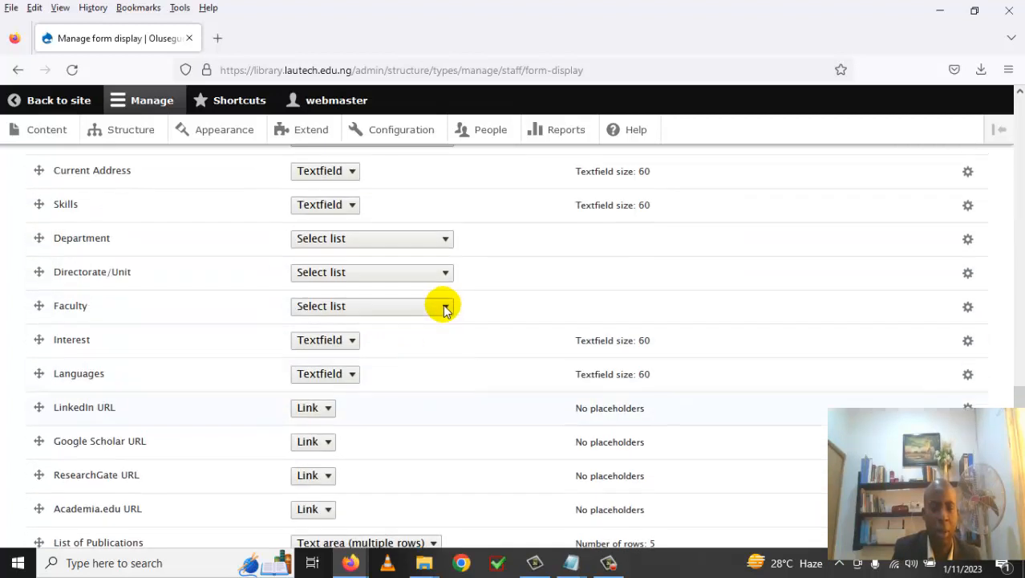
scroll(444, 310, "up", 8)
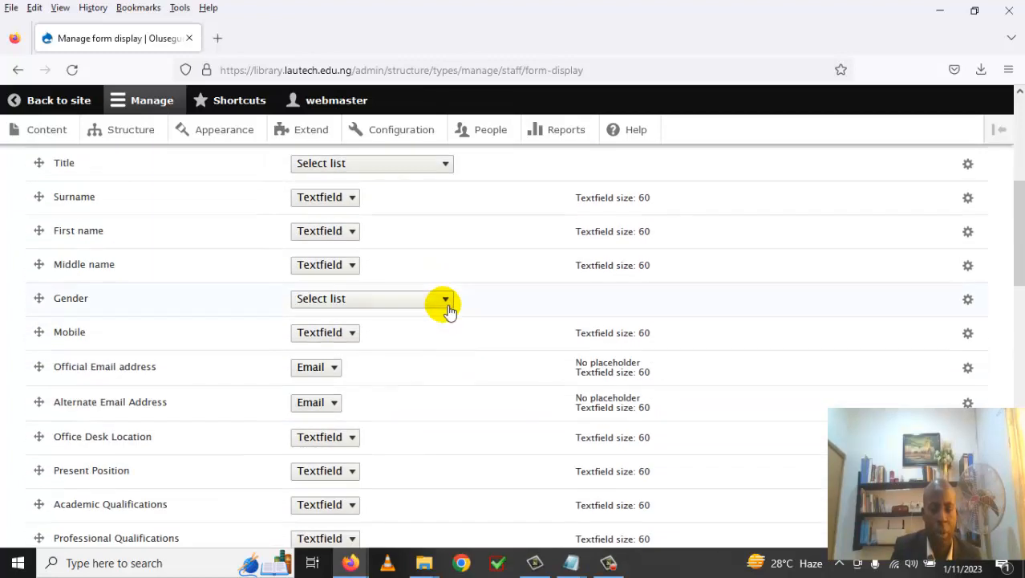
scroll(445, 306, "up", 5)
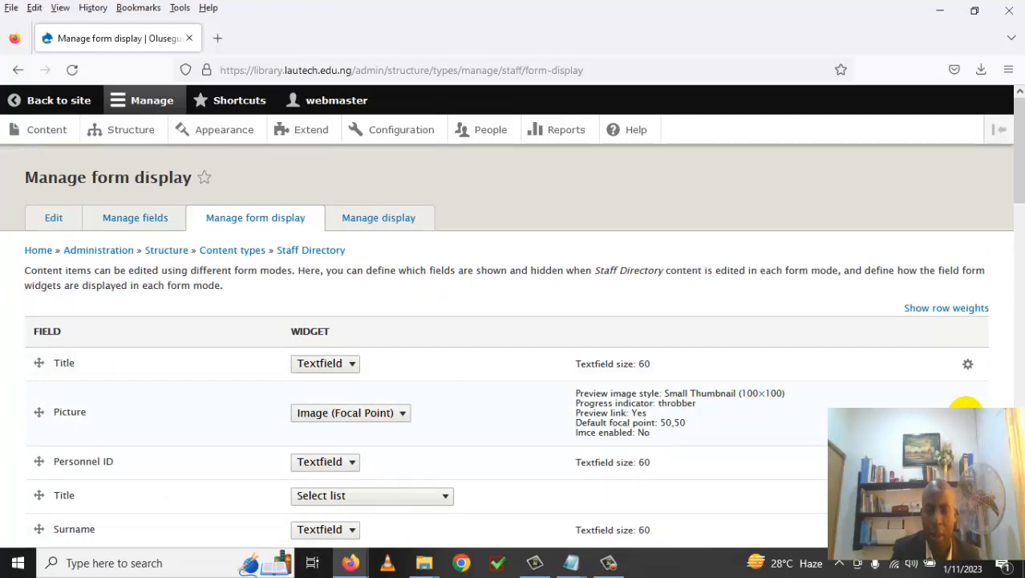
Set the Picture widget's preview image style to Profile Pictures(550px X 550px) and update its settings.
left_click(967, 413)
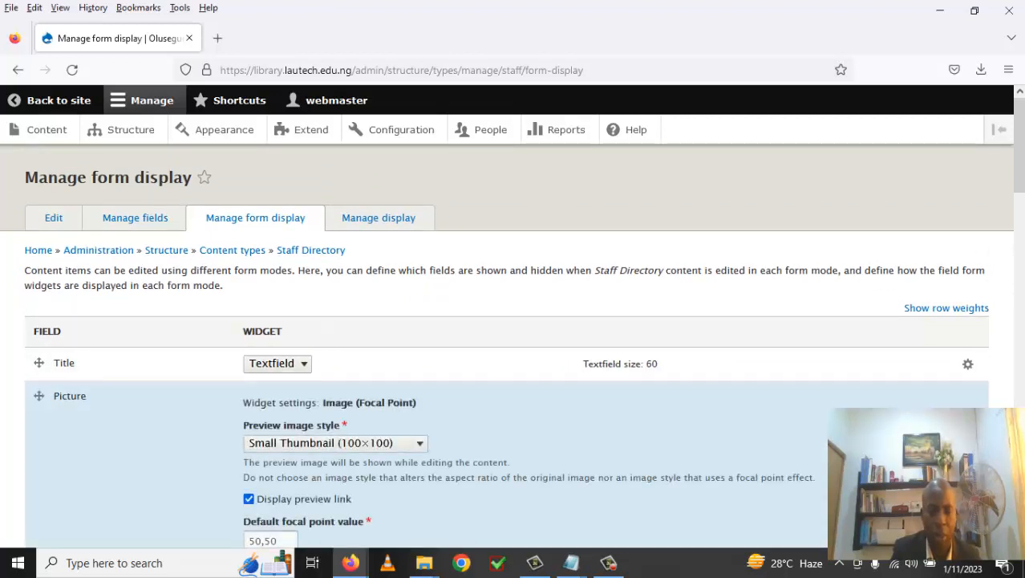
left_click(419, 445)
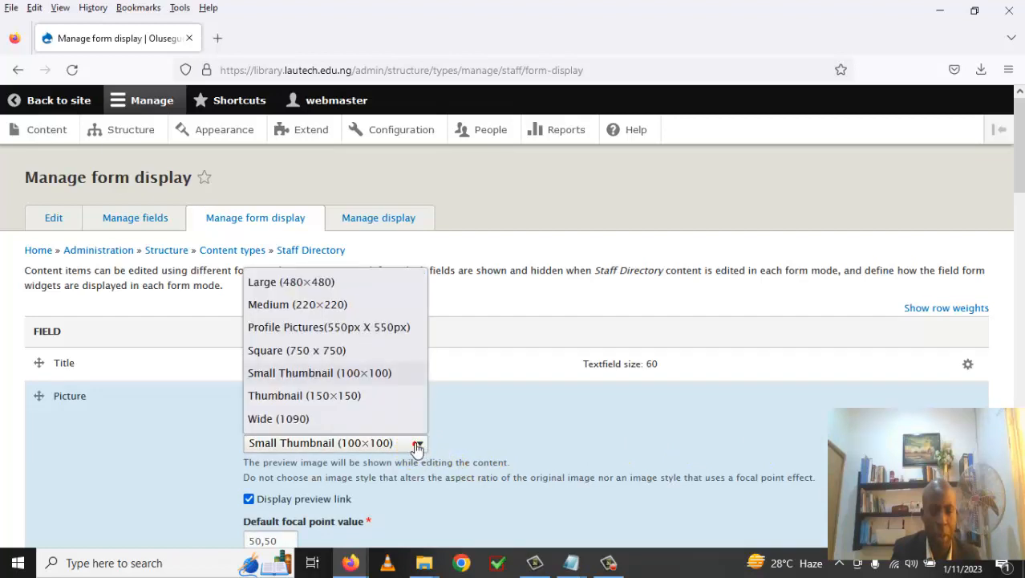
left_click(341, 329)
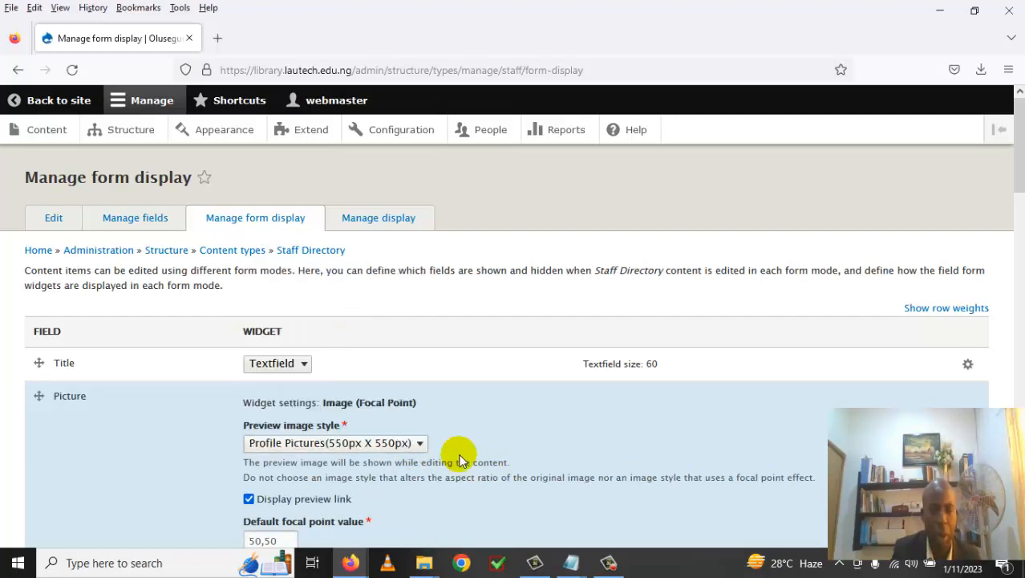
scroll(473, 463, "down", 2)
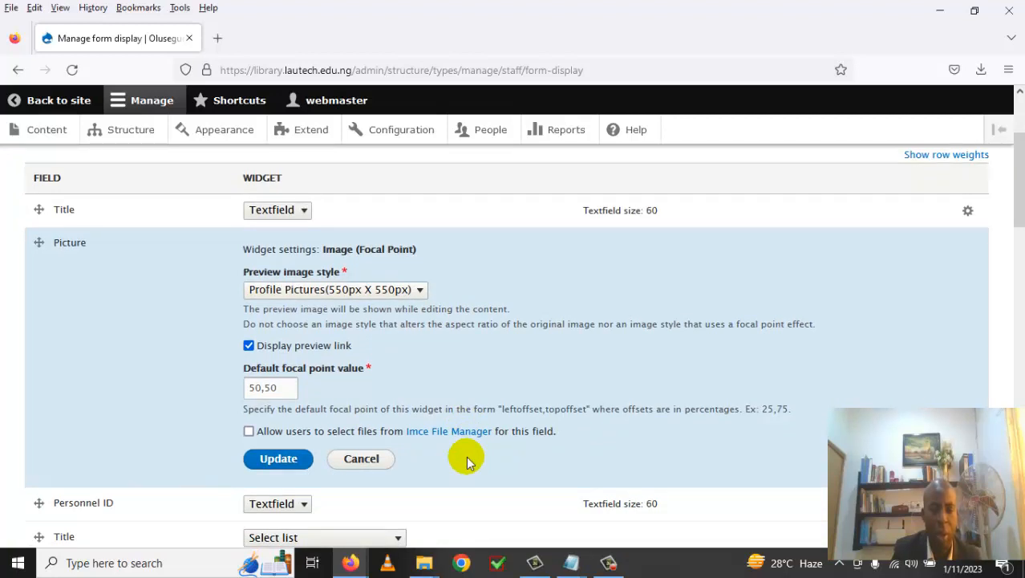
scroll(469, 461, "down", 1)
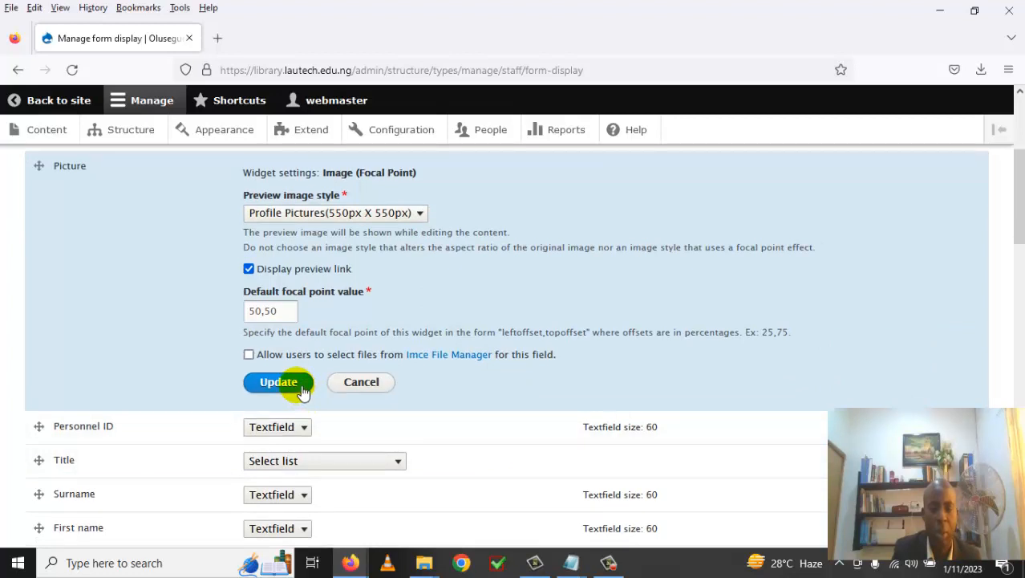
left_click(278, 382)
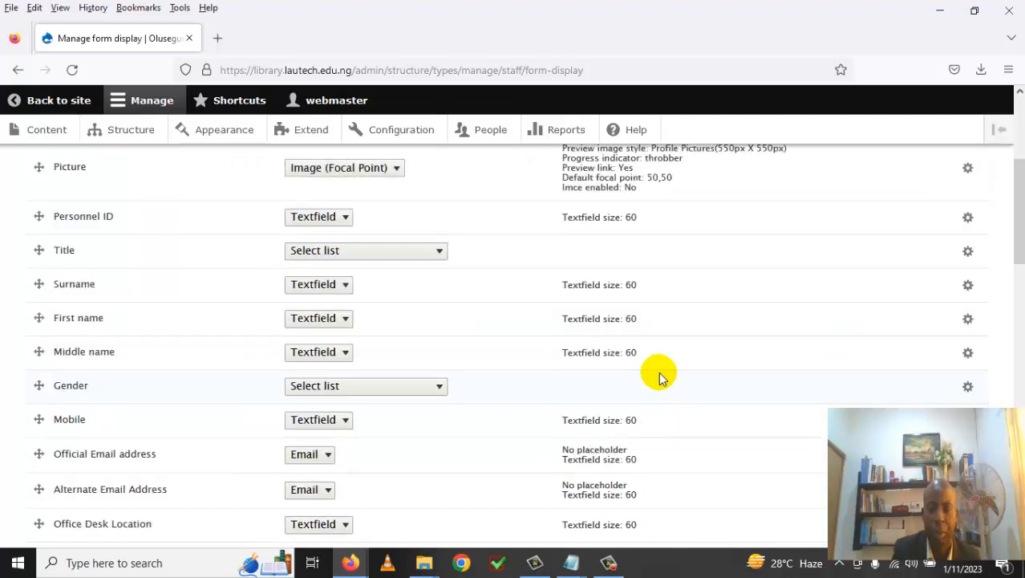
Review the updated Picture row and save the Staff Directory form display settings.
scroll(674, 369, "up", 2)
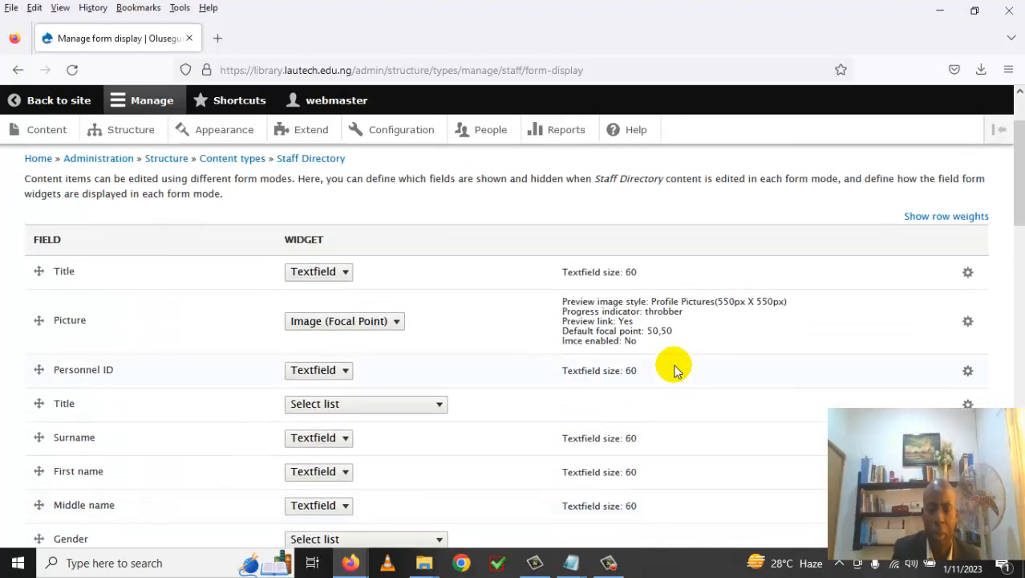
scroll(674, 369, "down", 10)
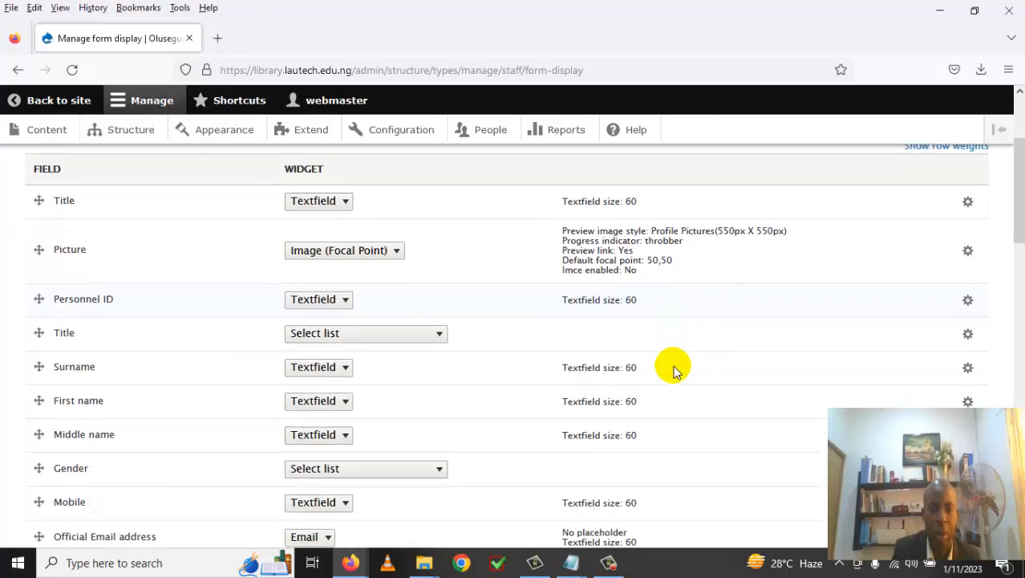
scroll(673, 369, "down", 6)
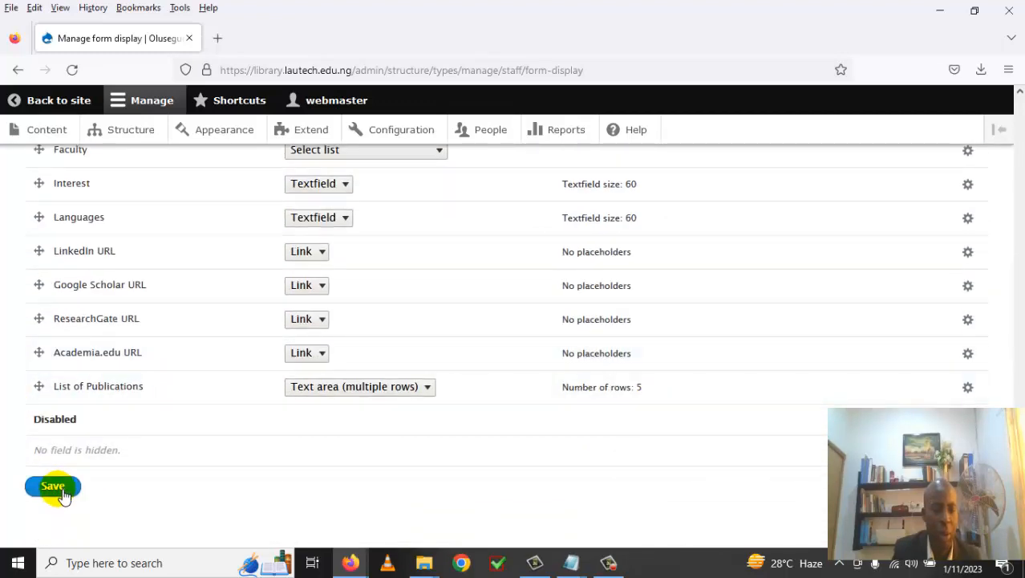
left_click(65, 495)
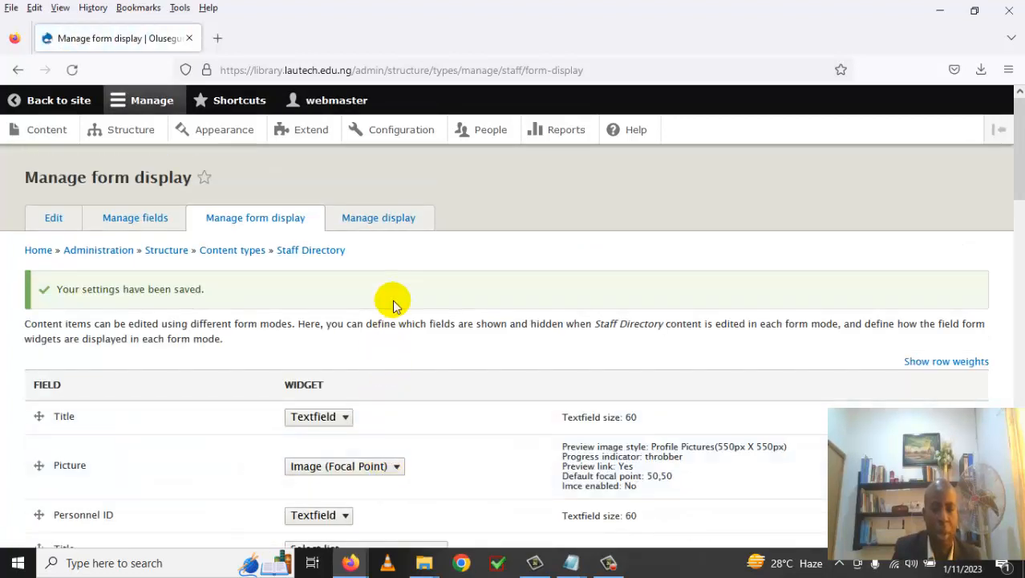
Open the Staff Directory's display management and update the Picture field's image style to Profile Pictures(550px X 550px), keeping the Image format.
left_click(400, 224)
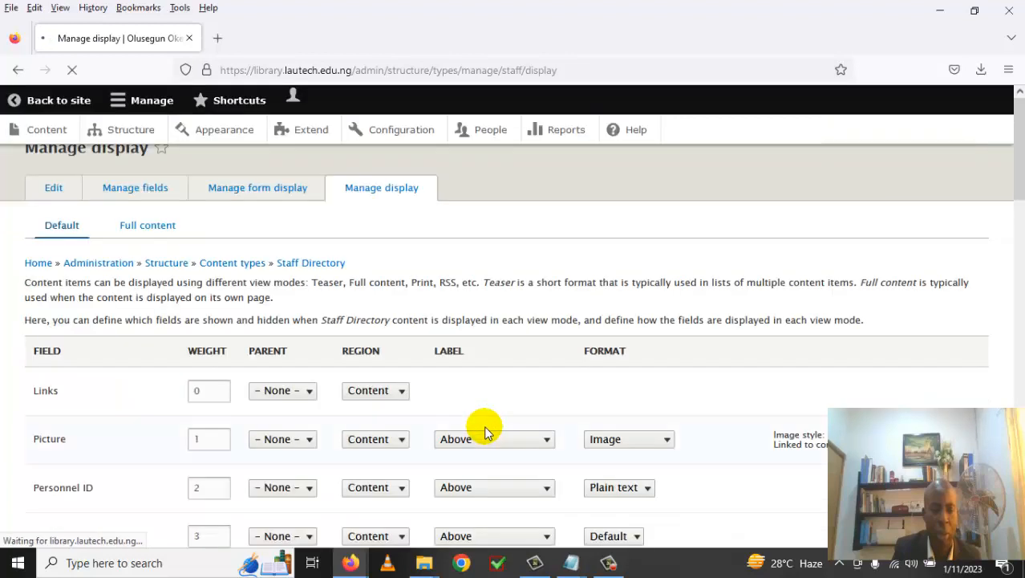
scroll(478, 454, "down", 2)
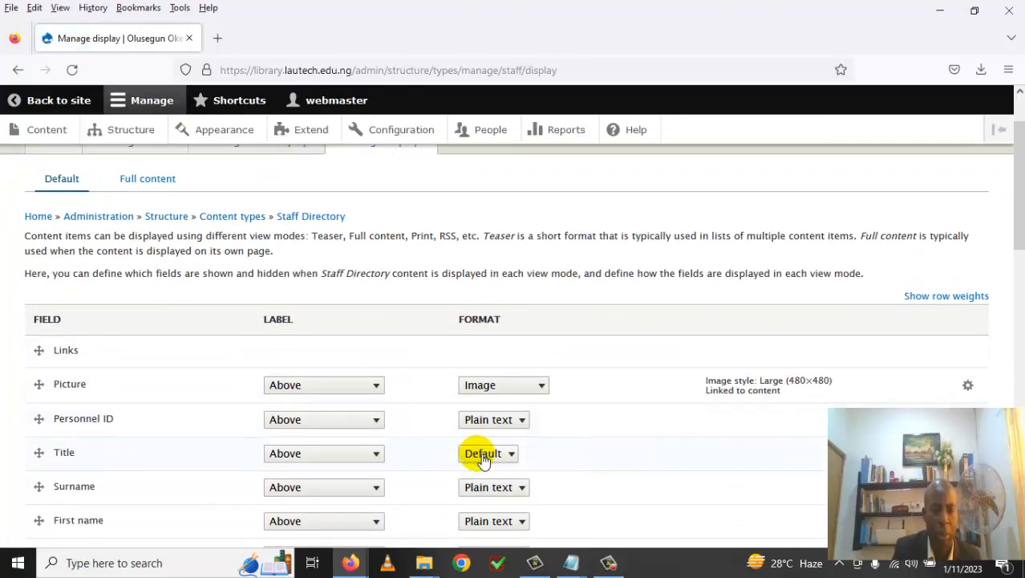
left_click(537, 388)
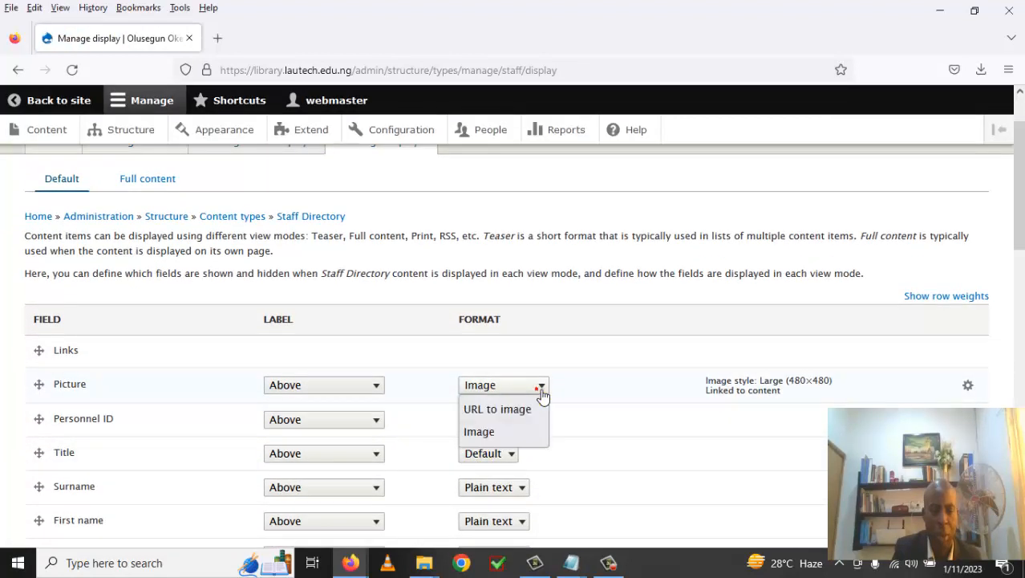
left_click(517, 388)
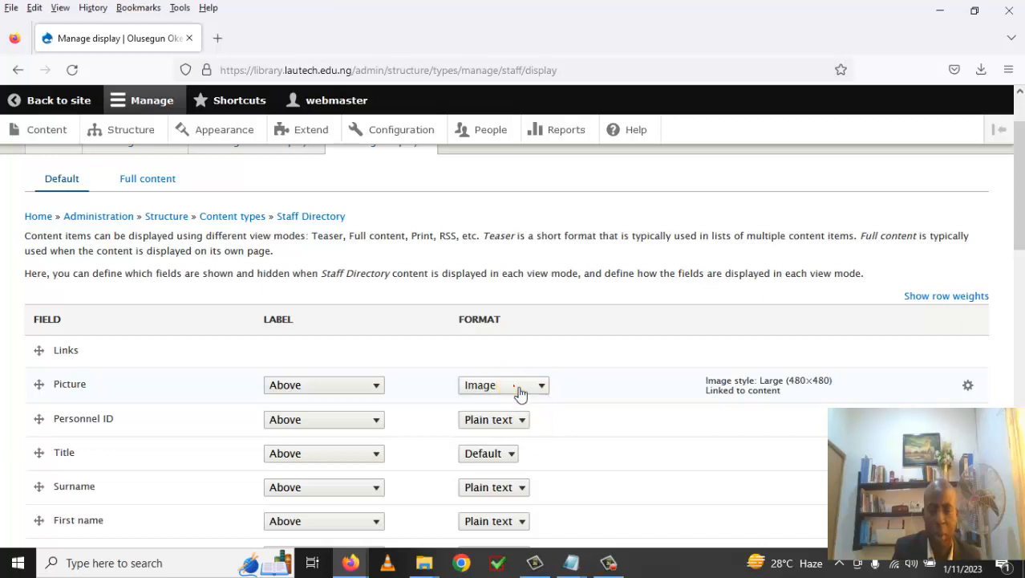
left_click(969, 386)
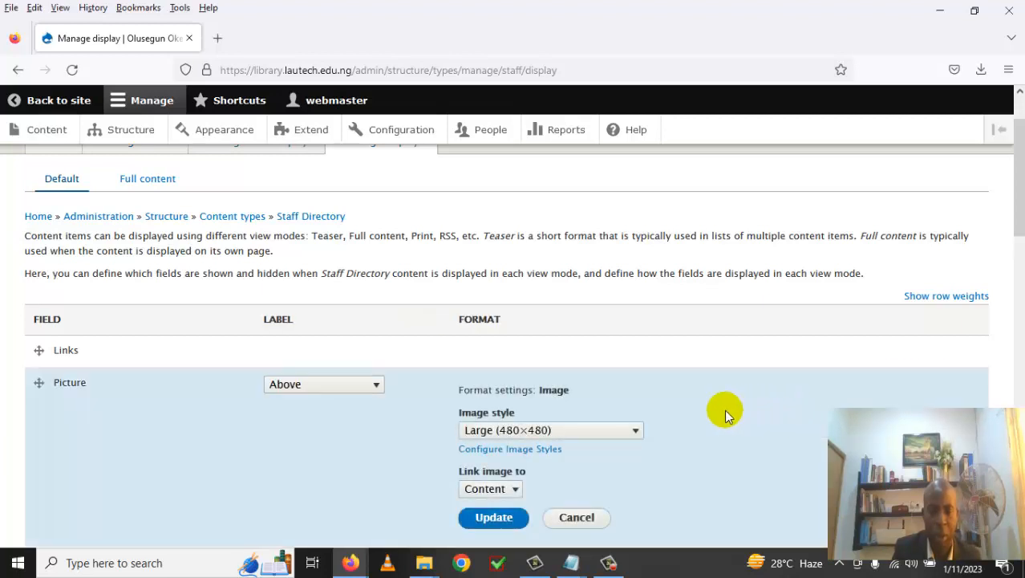
left_click(623, 434)
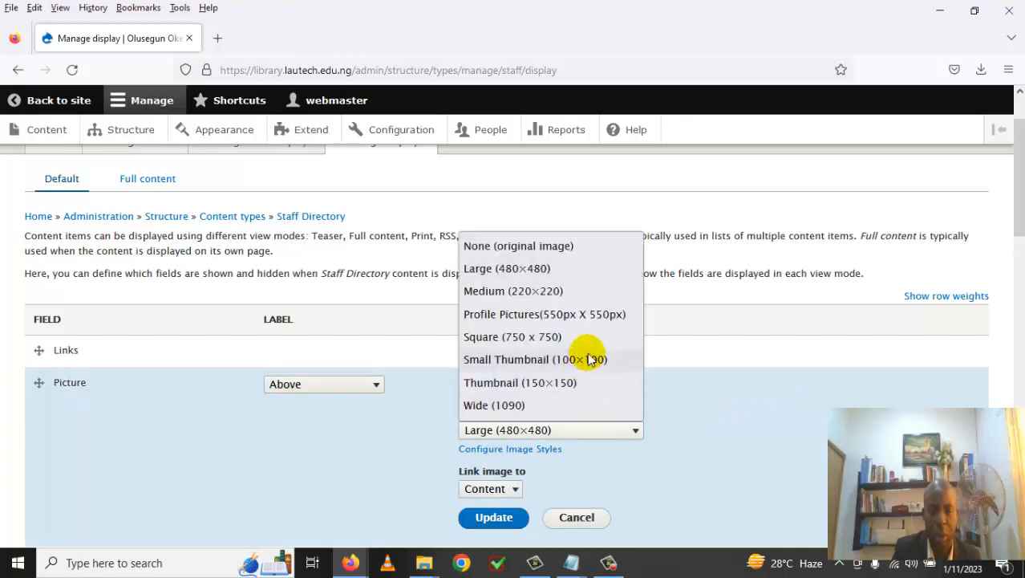
left_click(597, 320)
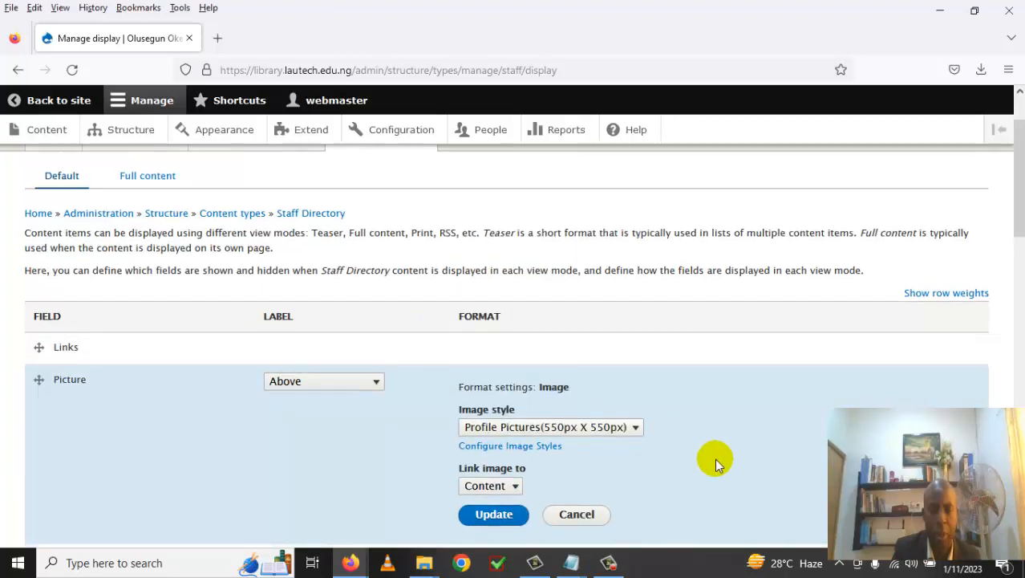
scroll(682, 441, "down", 2)
left_click(503, 368)
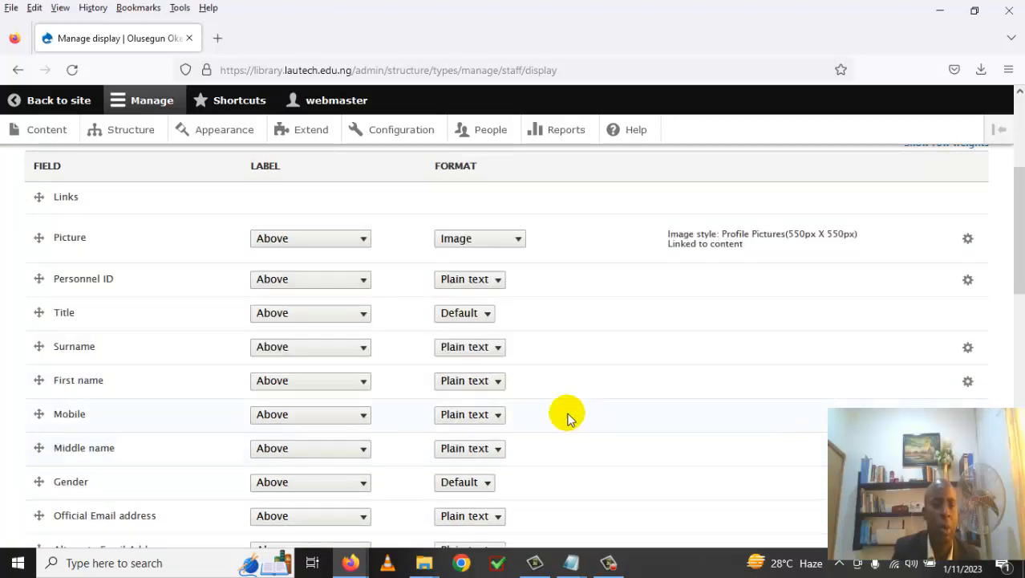
Return to the site's Staff Directory page, check the staff pictures and reload the page.
scroll(598, 412, "up", 1)
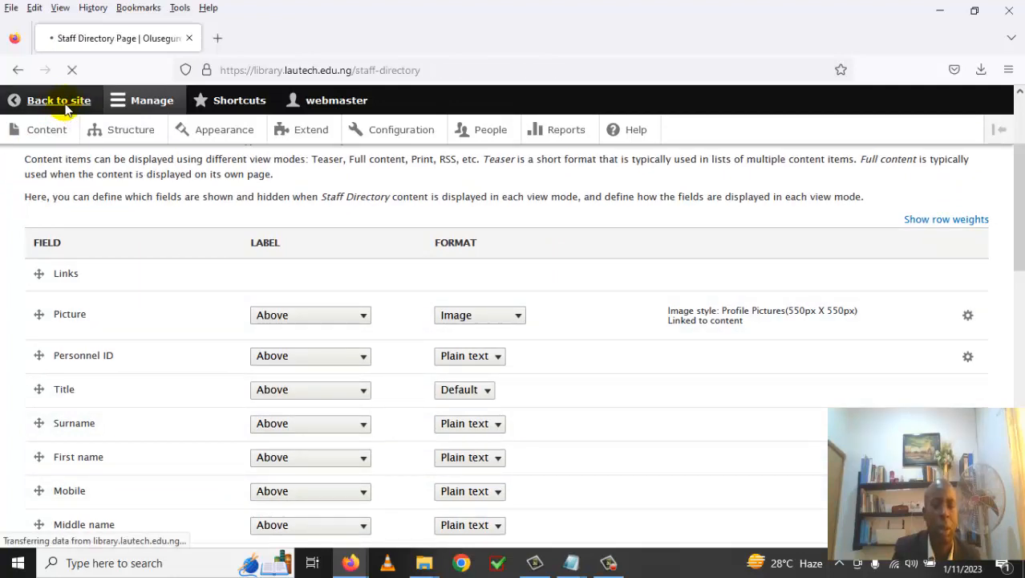
scroll(544, 367, "down", 2)
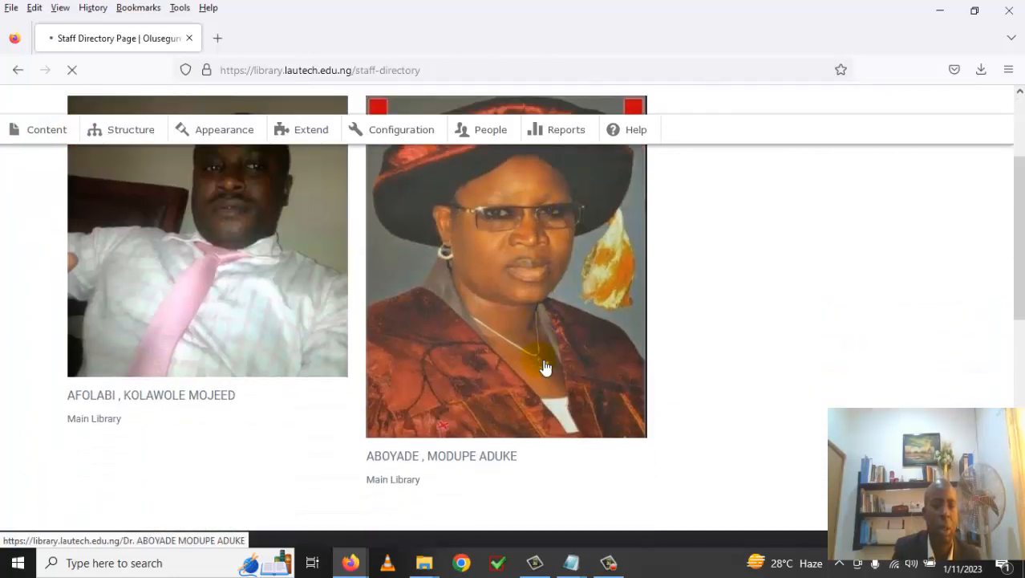
scroll(545, 366, "up", 2)
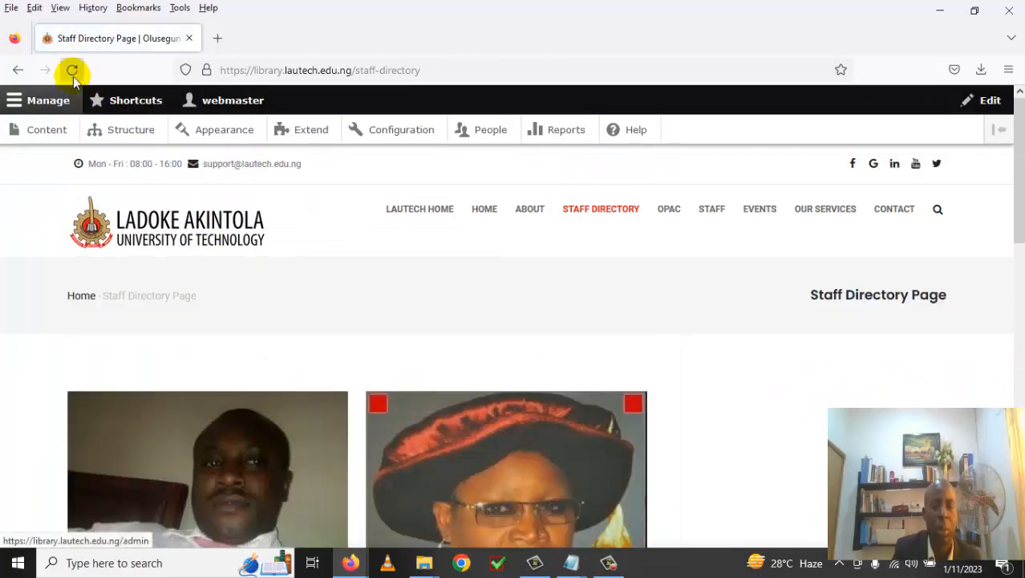
left_click(70, 70)
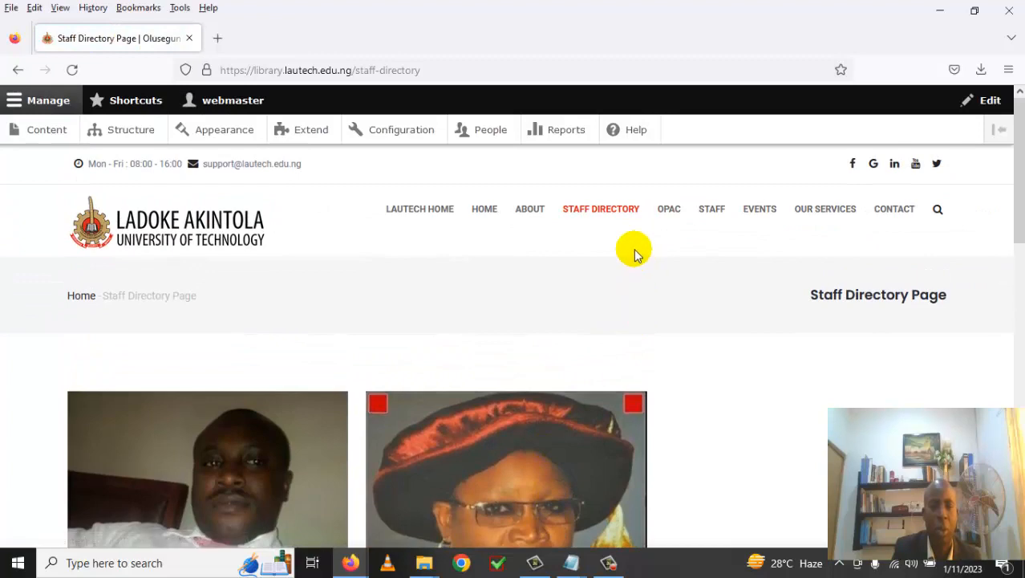
Clear all of the site's caches from the Performance configuration page.
left_click(409, 138)
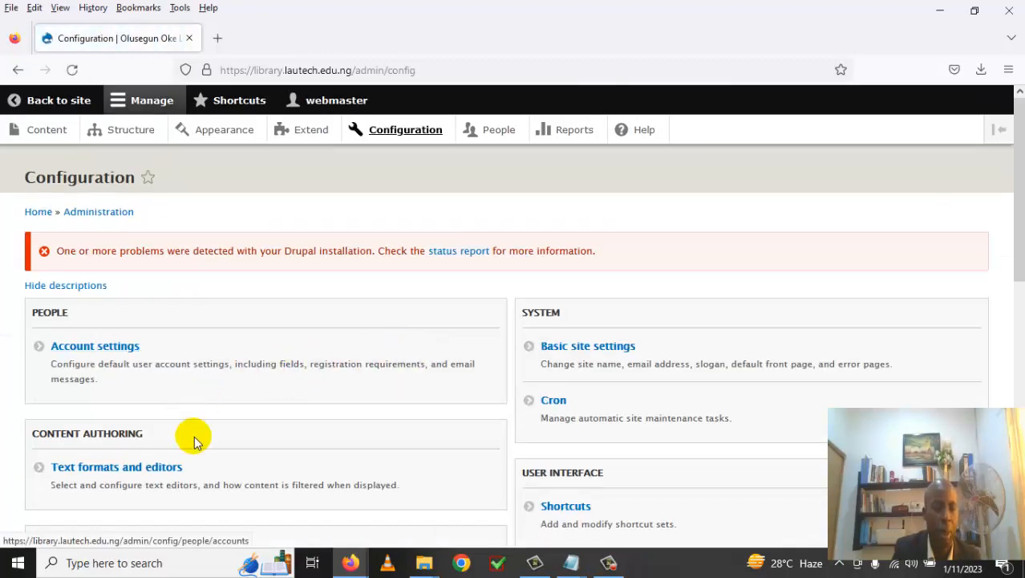
scroll(195, 440, "down", 2)
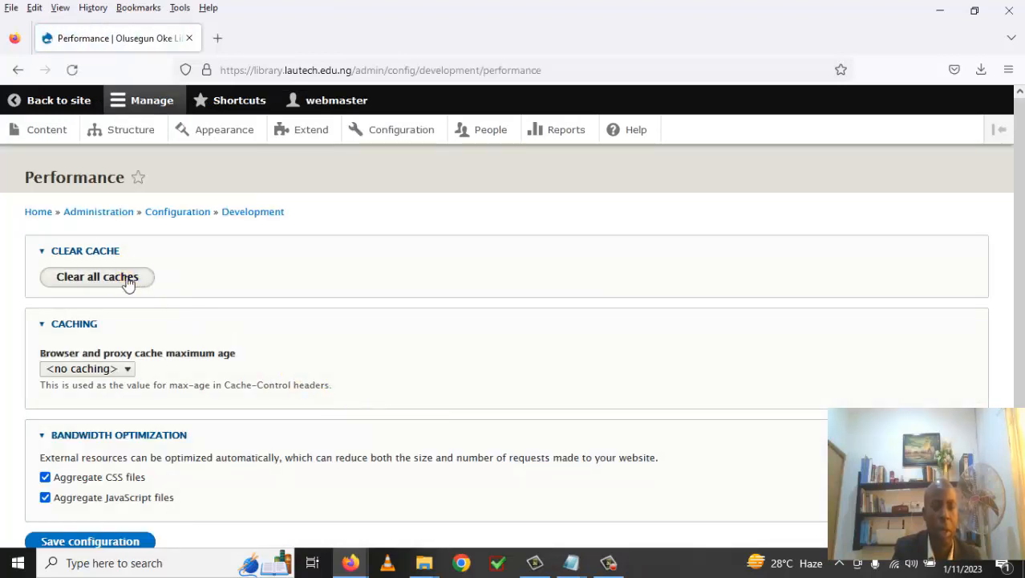
left_click(122, 276)
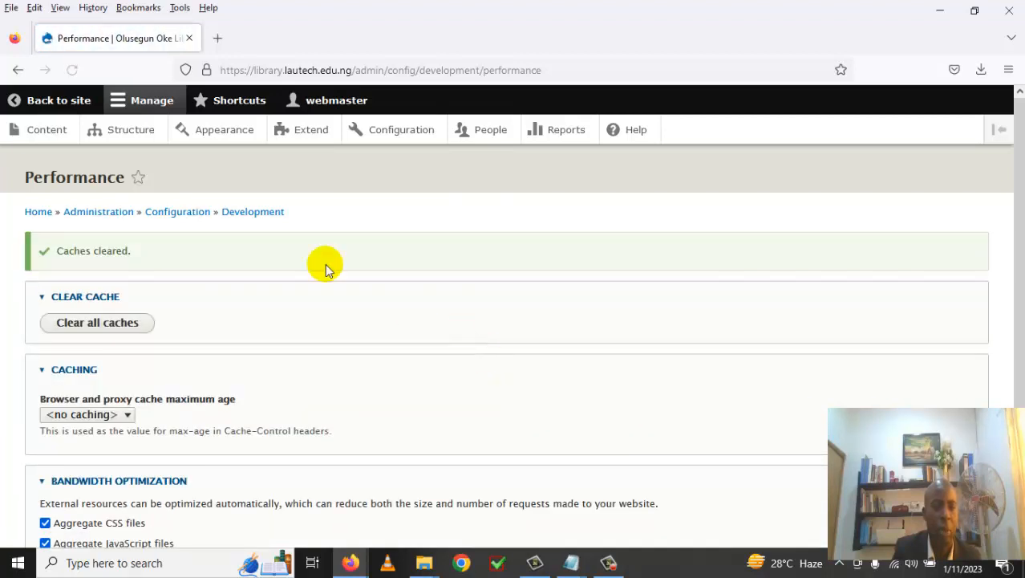
Open the Staff Directory page in a new browser tab, compare the sizes of the staff pictures and reload it.
right_click(70, 101)
left_click(82, 115)
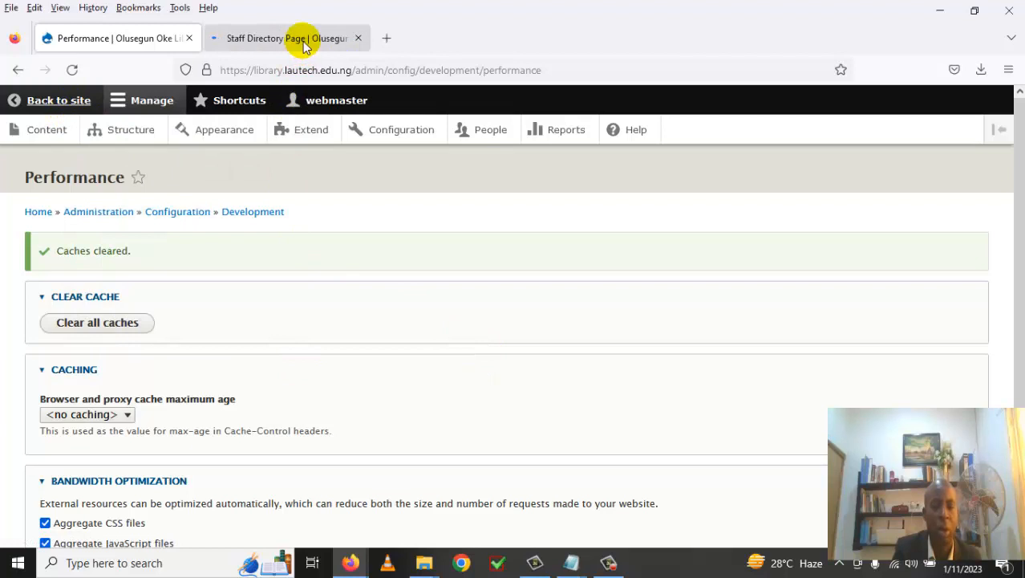
left_click(303, 42)
scroll(390, 277, "down", 2)
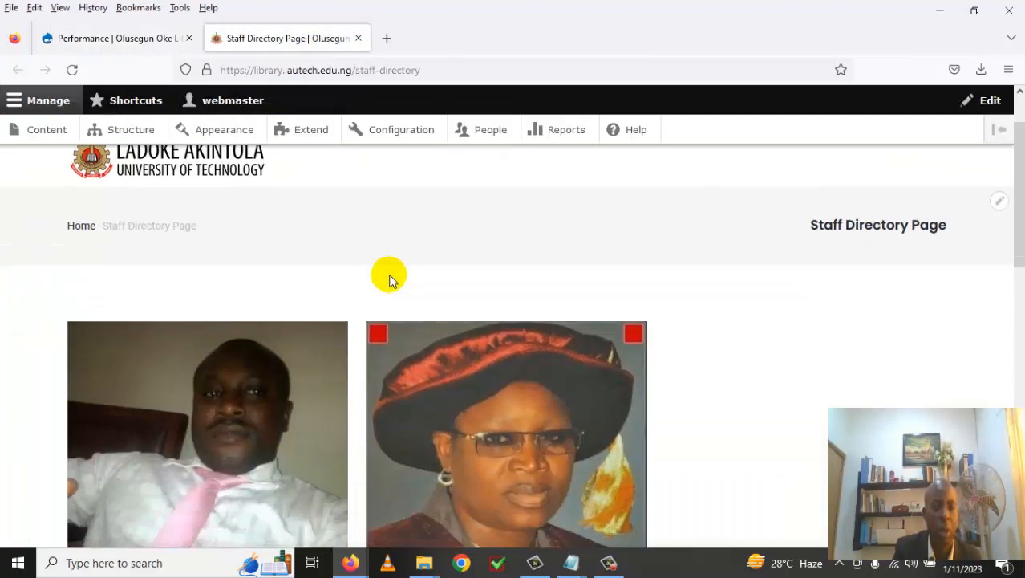
scroll(297, 304, "down", 4)
scroll(298, 304, "up", 3)
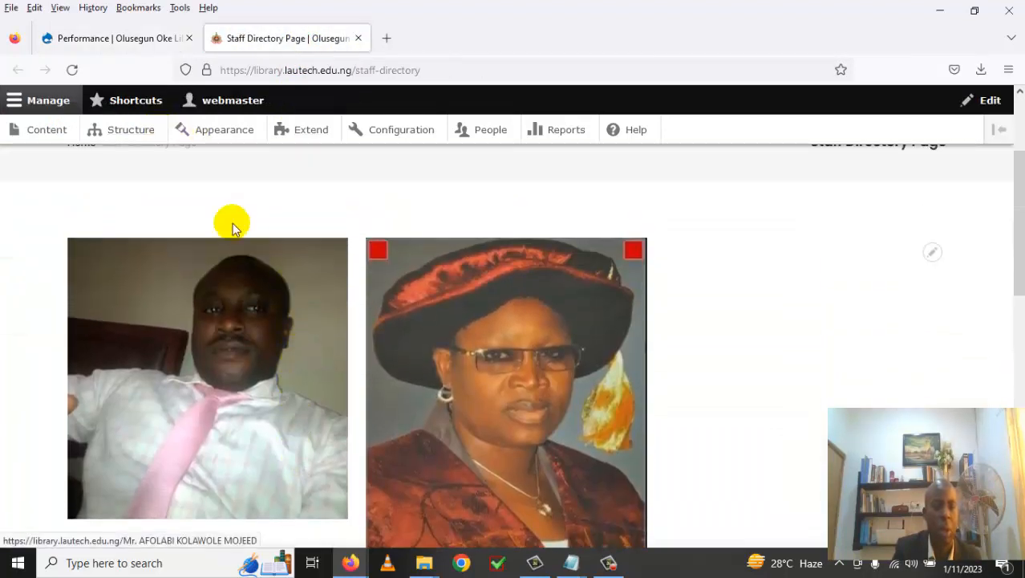
left_click(72, 70)
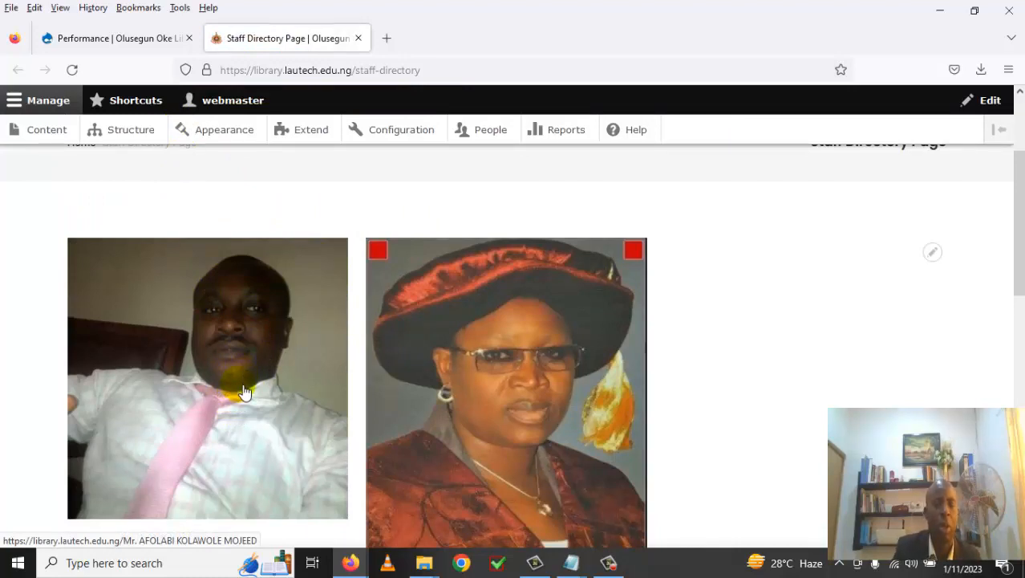
Open the profile of the first staff member in the directory and bring up its edit form.
left_click(411, 441)
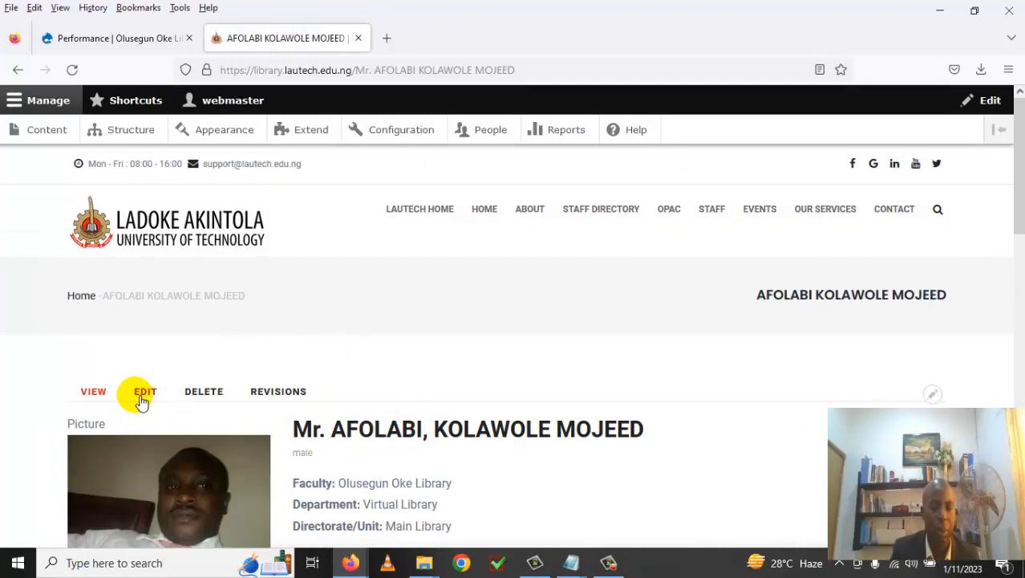
left_click(148, 397)
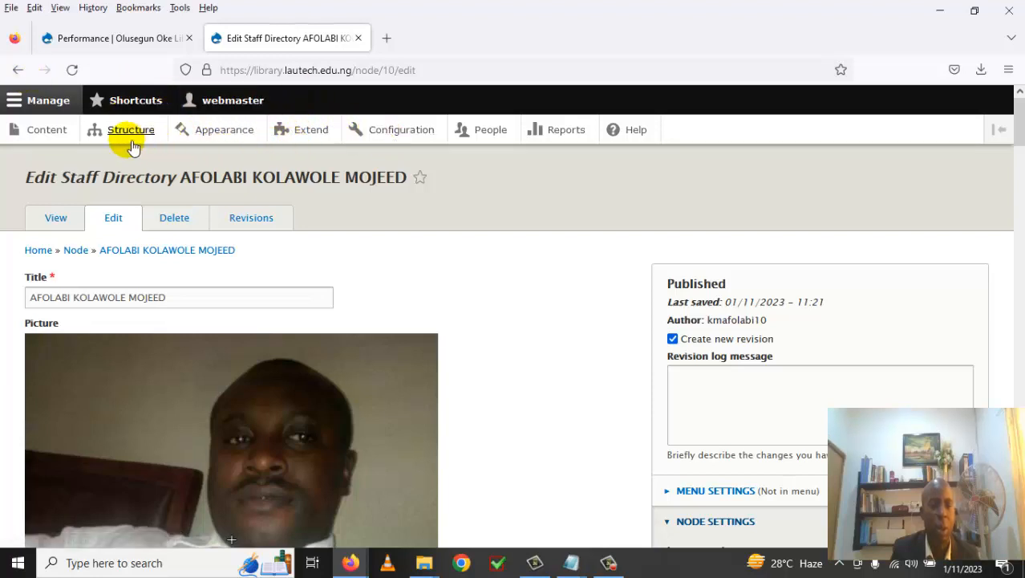
left_click(20, 71)
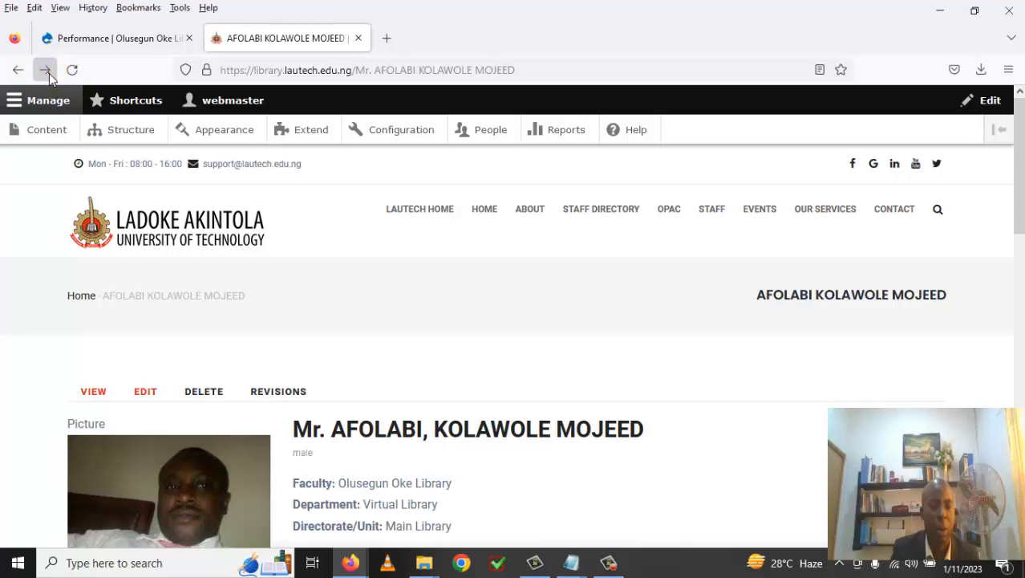
left_click(46, 70)
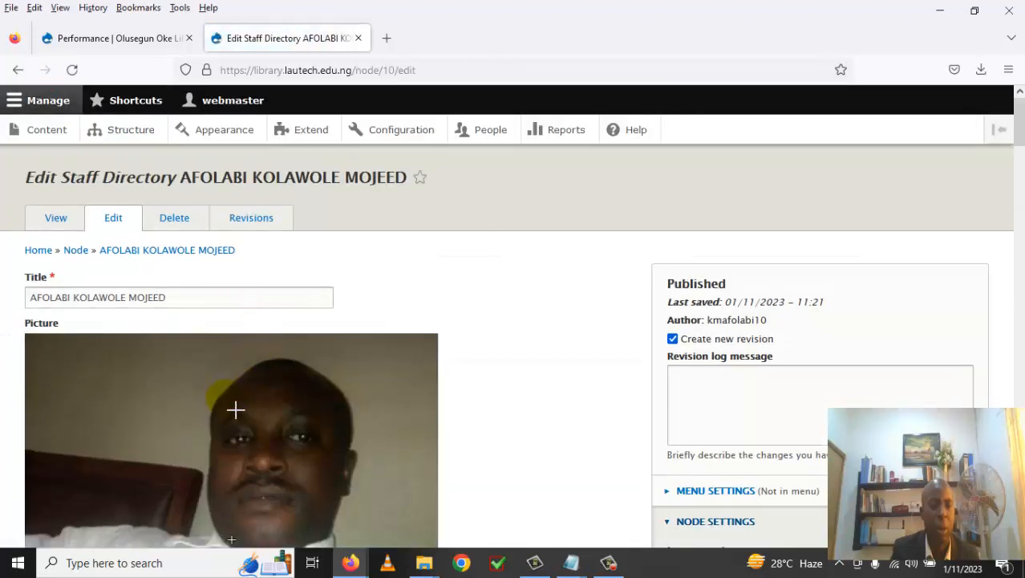
Save the first staff member's picture as a JPEG in the images folder, using the staff member's surname as the file name.
right_click(223, 397)
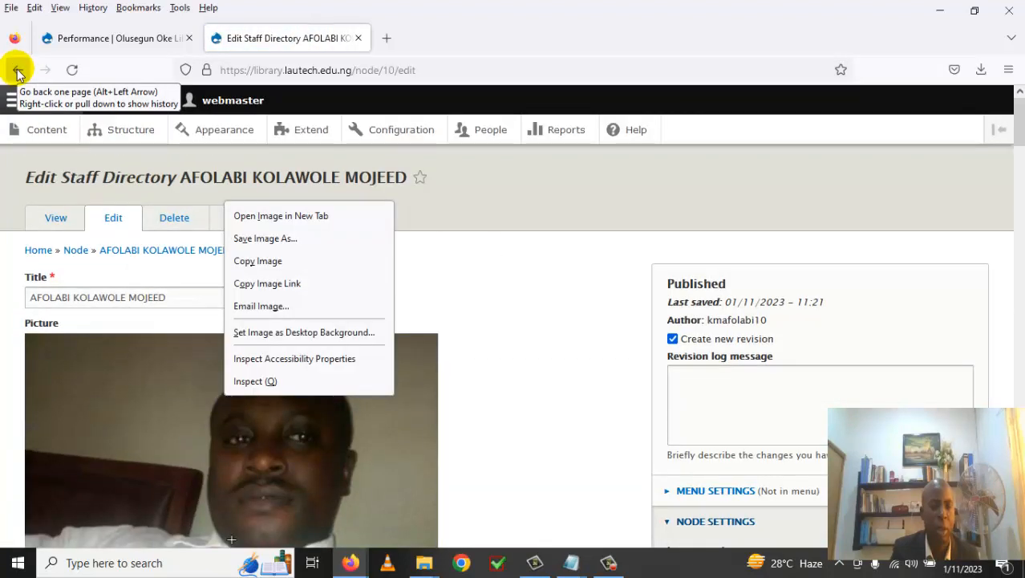
left_click(291, 241)
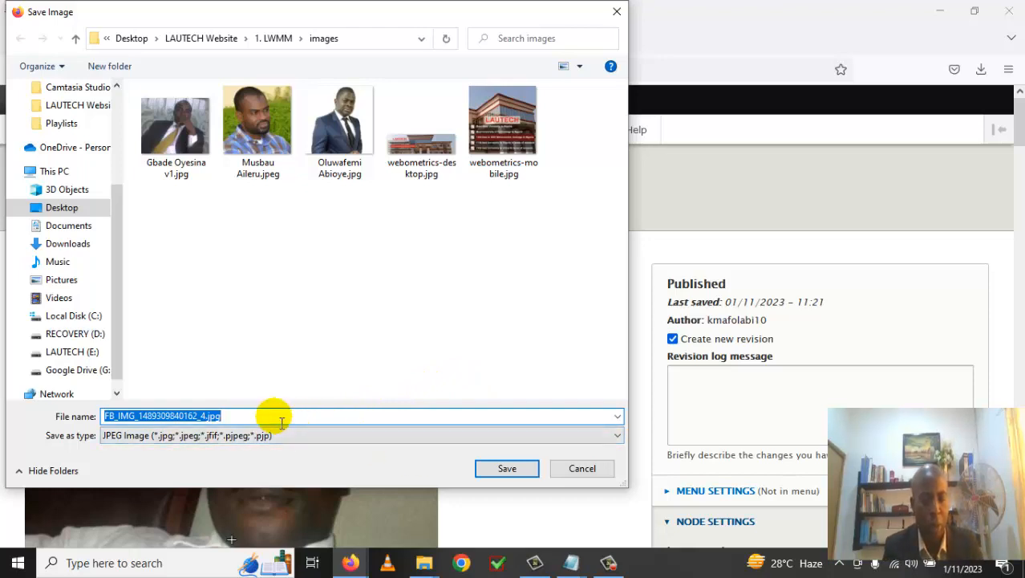
type("Afolabi")
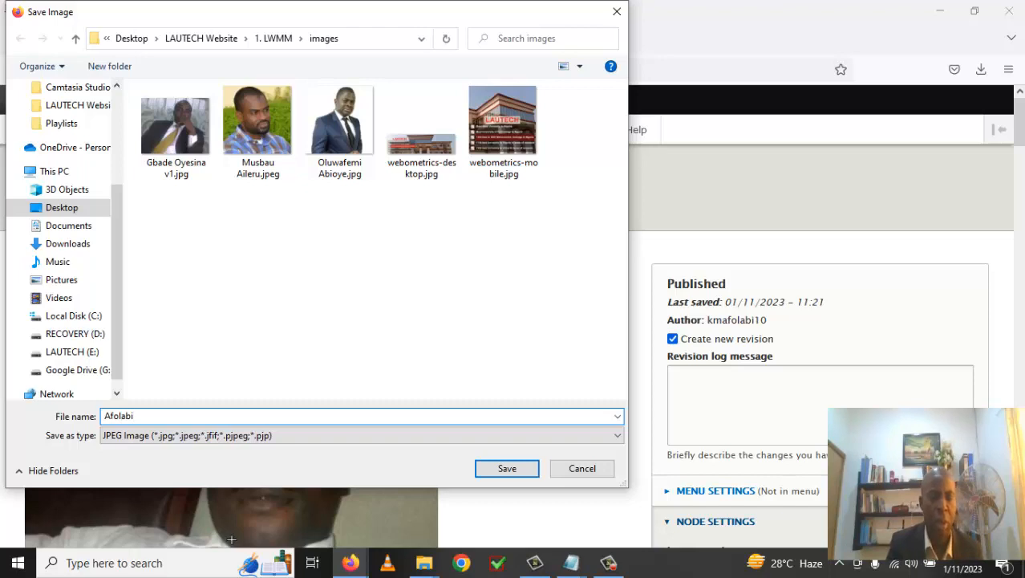
left_click(521, 476)
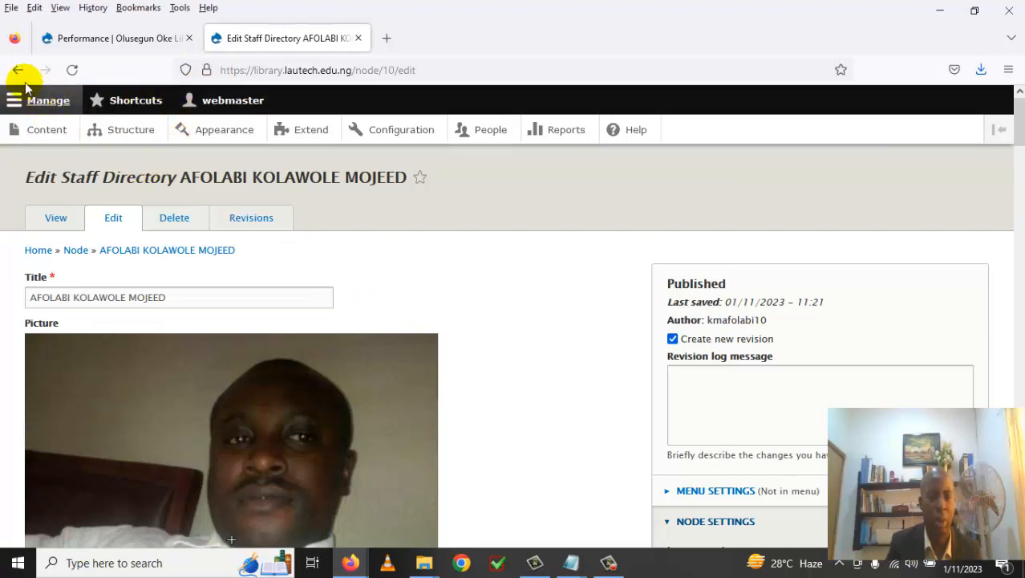
Return to the Staff Directory page and open the second staff member's profile for editing.
left_click(18, 71)
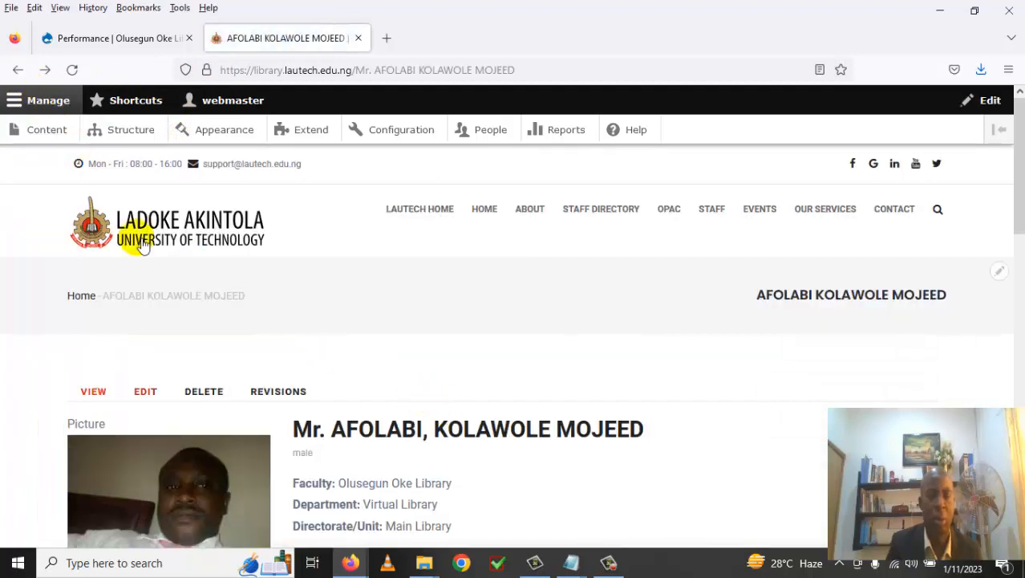
left_click(14, 71)
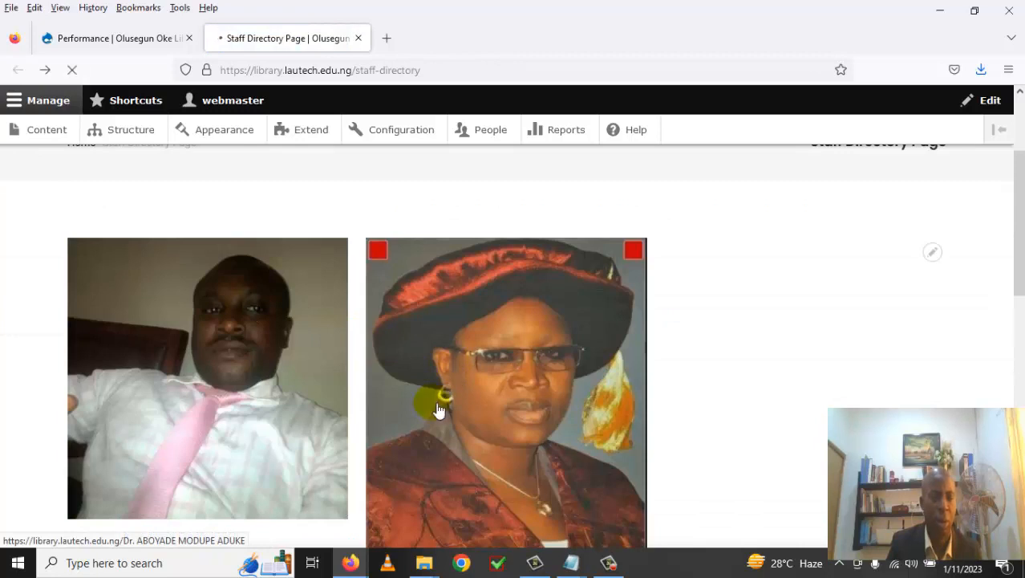
scroll(313, 382, "down", 2)
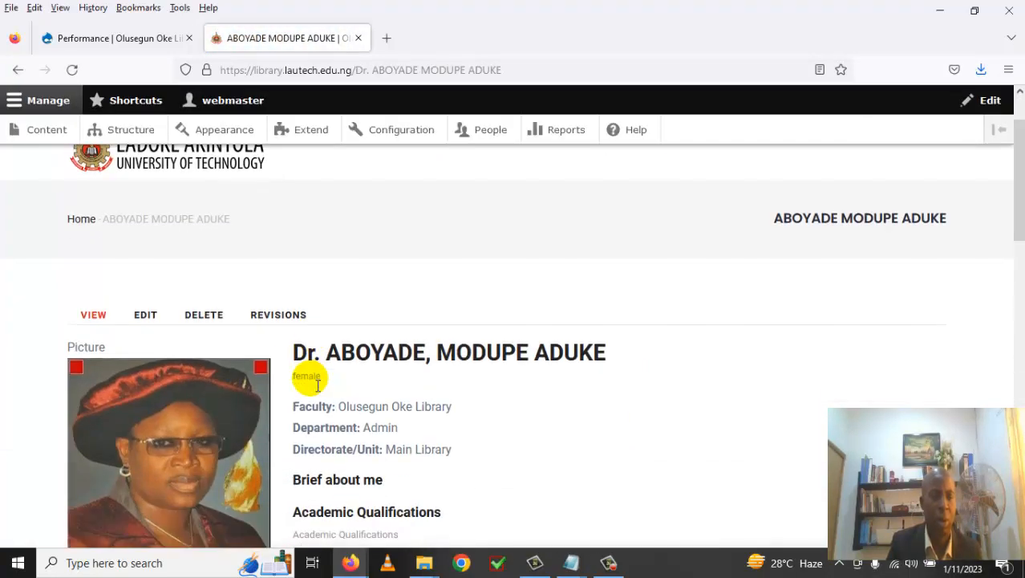
left_click(156, 322)
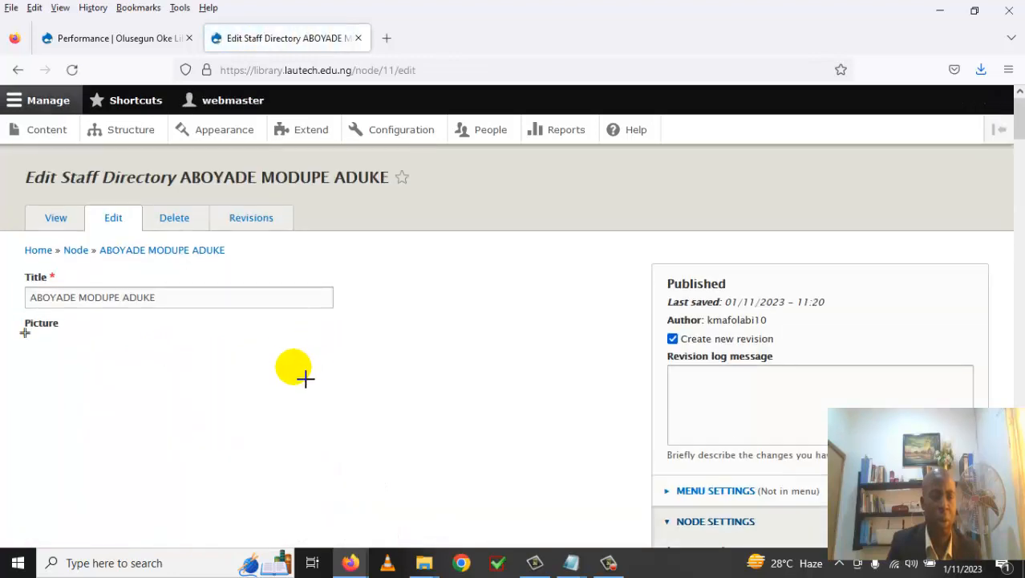
Save the second staff member's picture as a JPEG in the images folder, naming the file with the staff member's surname.
scroll(301, 377, "down", 2)
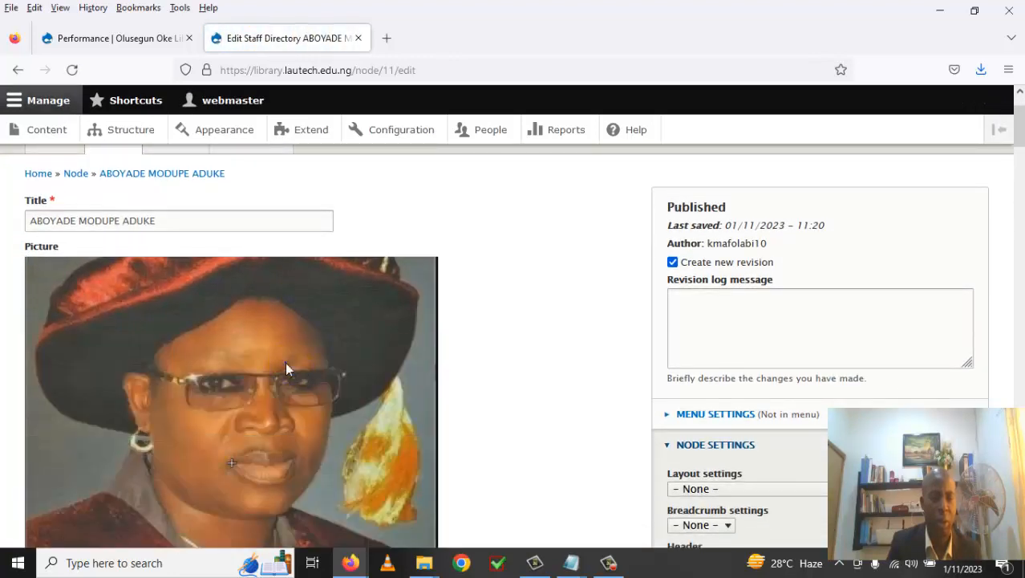
right_click(288, 370)
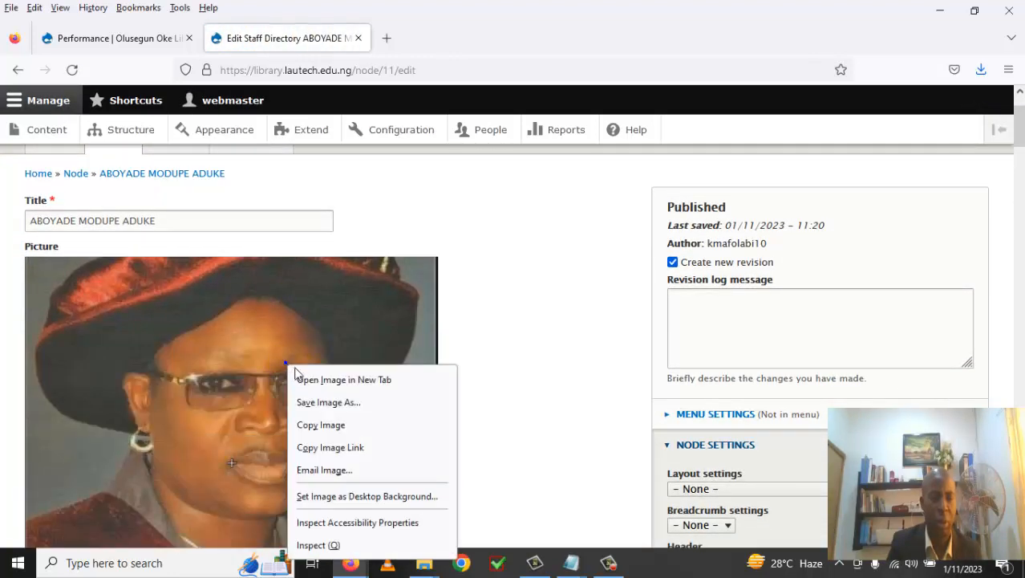
left_click(335, 404)
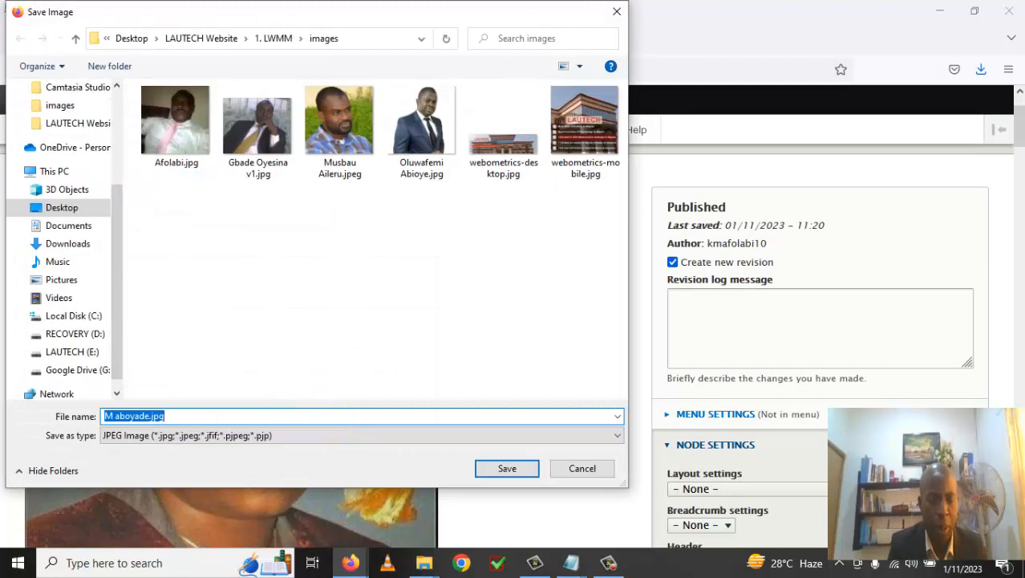
type("Aboyade")
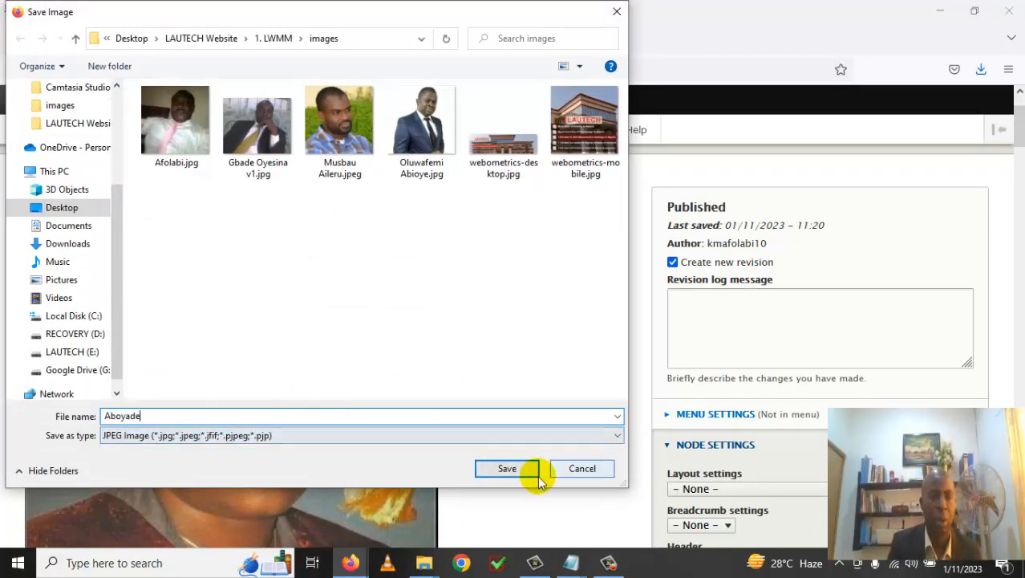
left_click(507, 469)
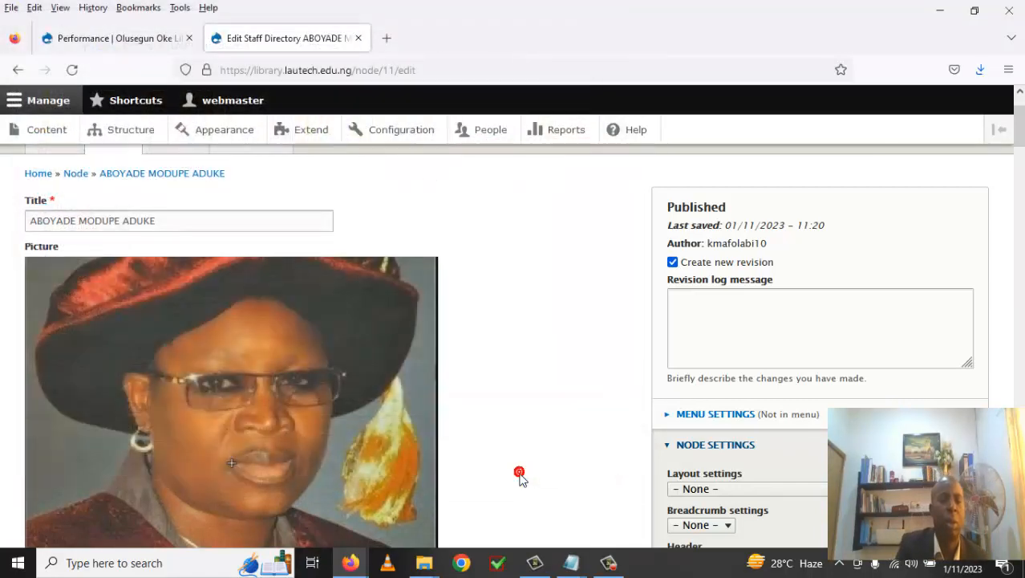
Remove the existing picture from the second staff member's record.
scroll(556, 449, "down", 5)
scroll(560, 450, "up", 4)
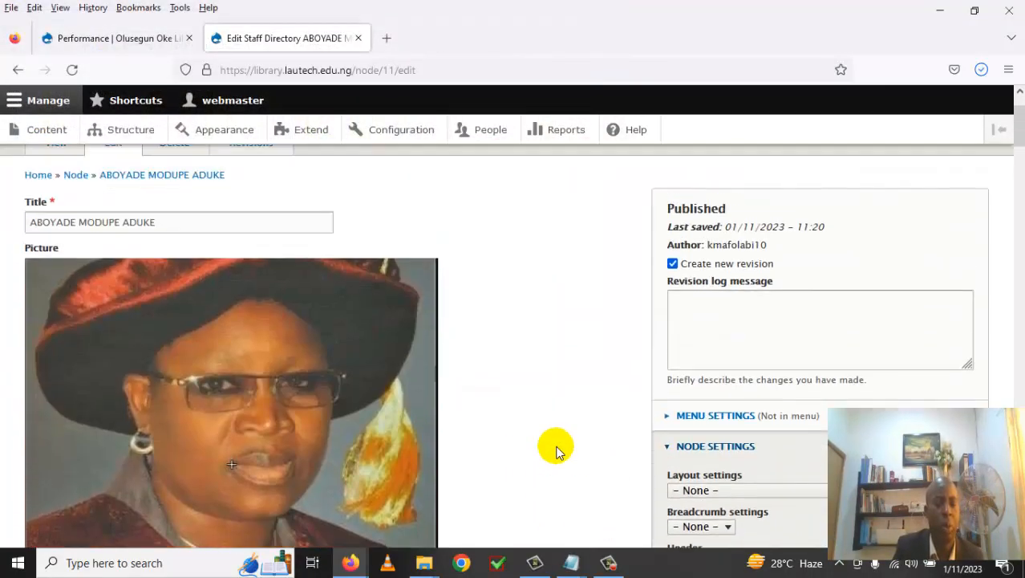
scroll(559, 451, "down", 3)
scroll(558, 451, "down", 3)
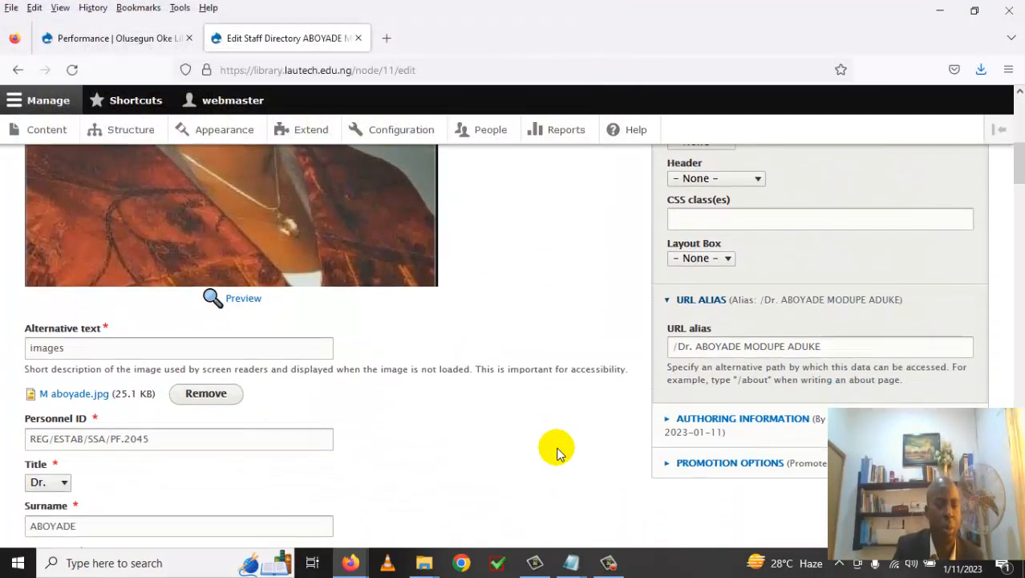
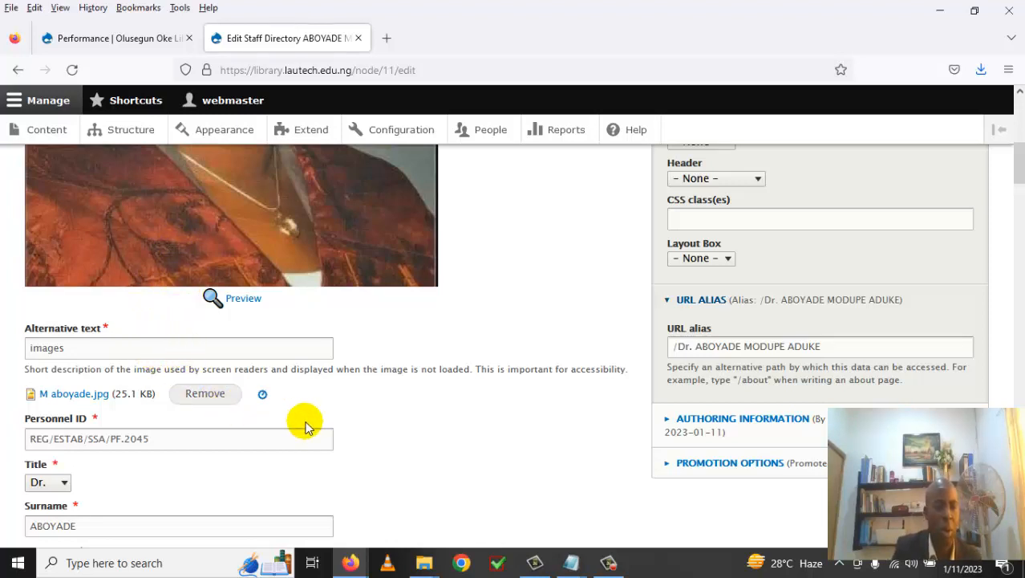
scroll(305, 426, "down", 5)
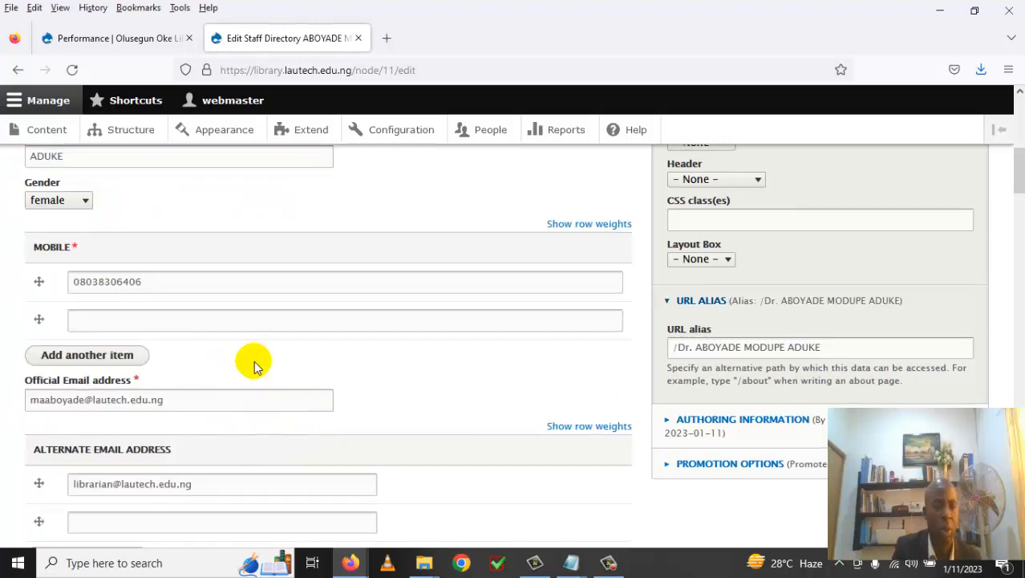
scroll(251, 360, "up", 4)
scroll(261, 367, "up", 3)
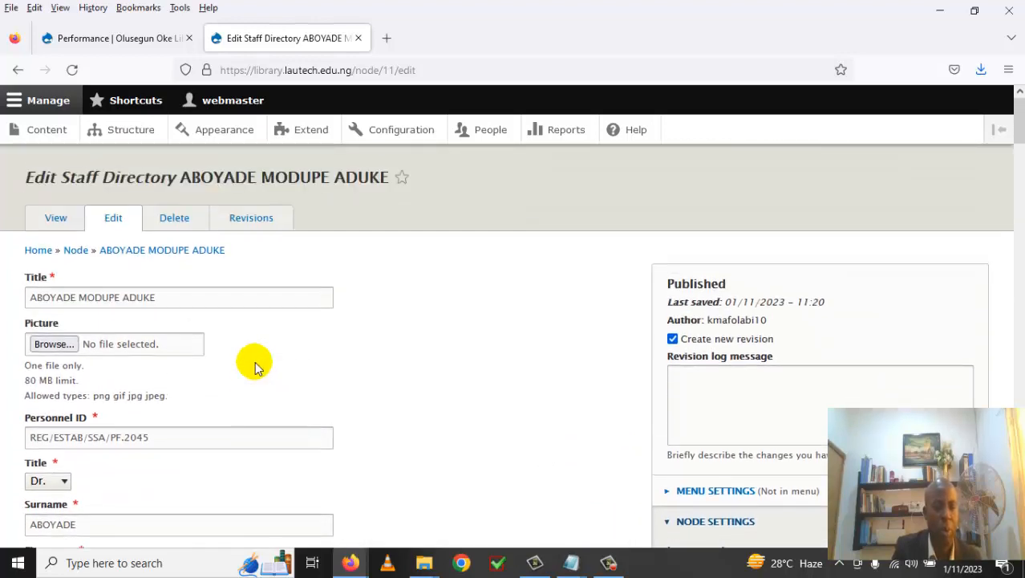
Upload the second staff member's saved JPEG from the LAUTECH Website > 1. LWMM > images folder as the picture.
left_click(42, 345)
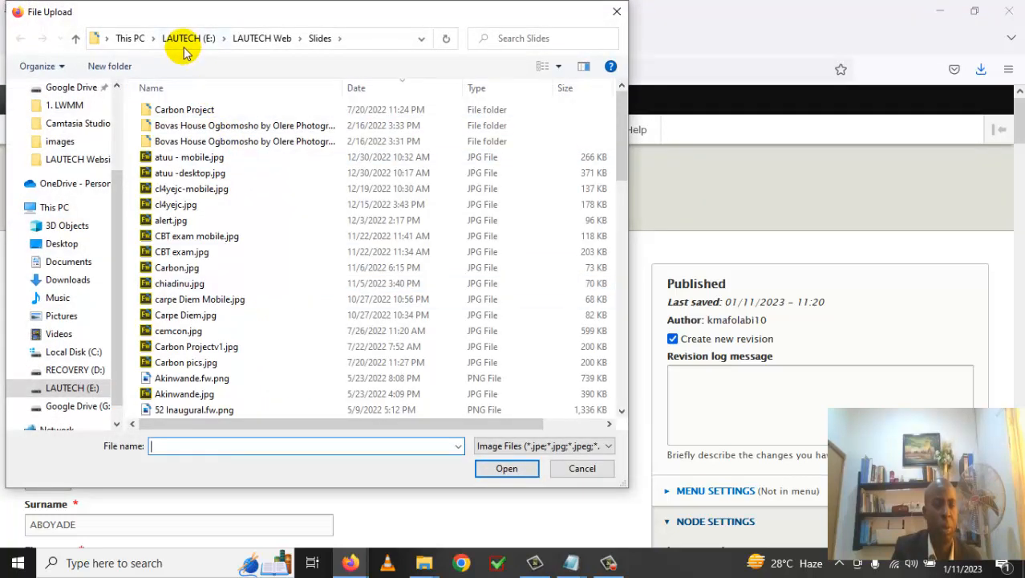
left_click(79, 158)
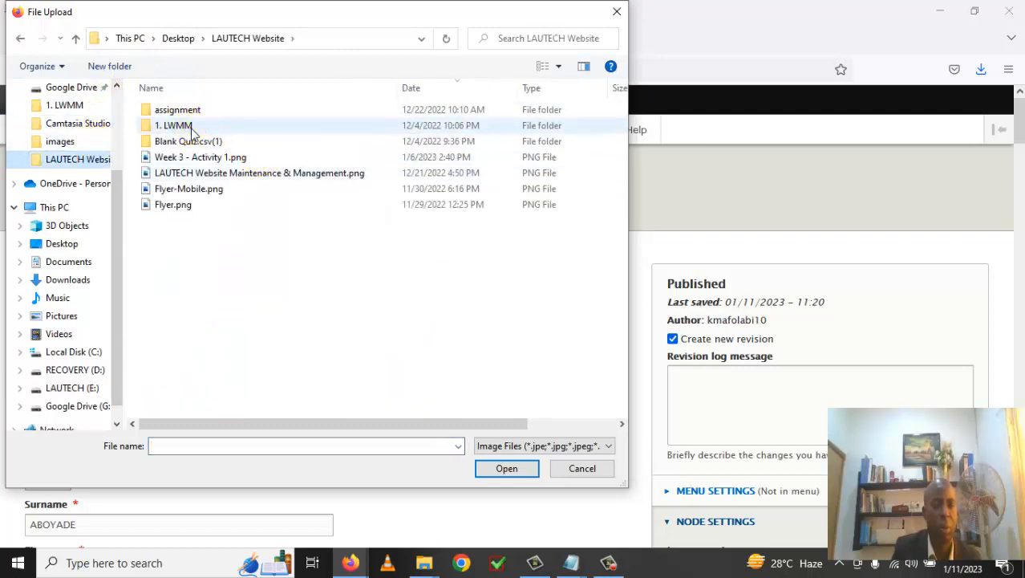
double_click(175, 125)
double_click(172, 132)
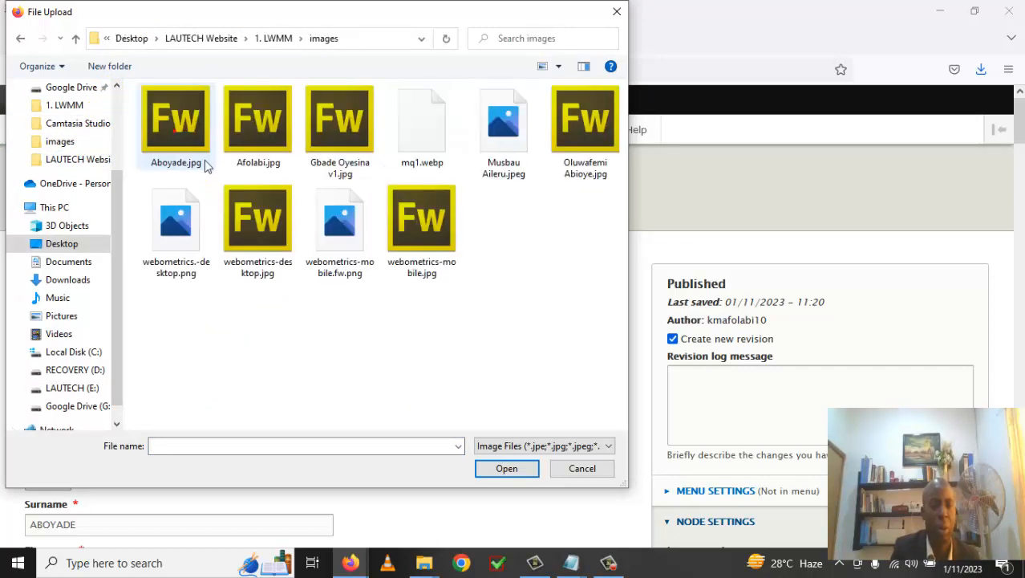
left_click(176, 151)
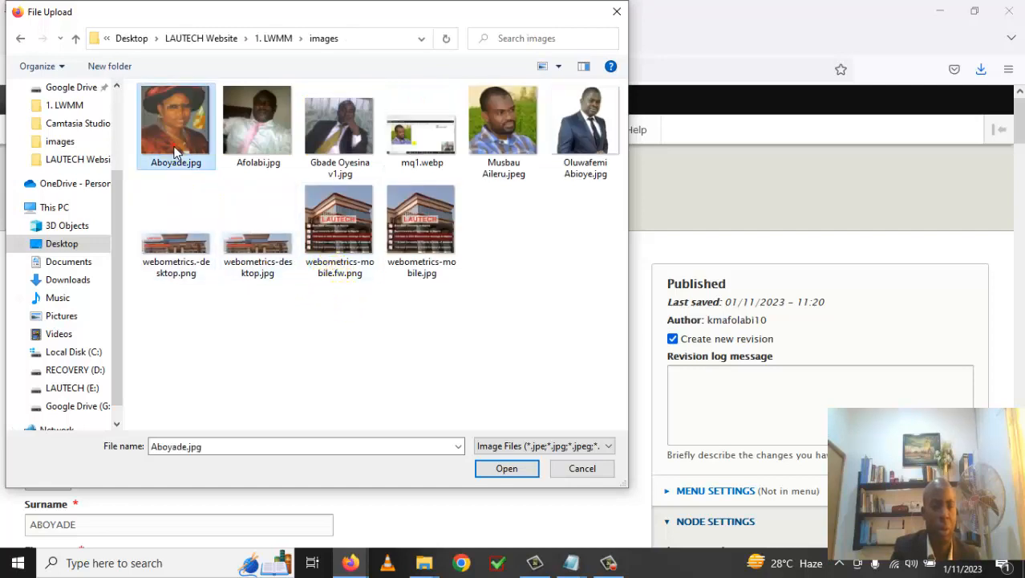
left_click(508, 470)
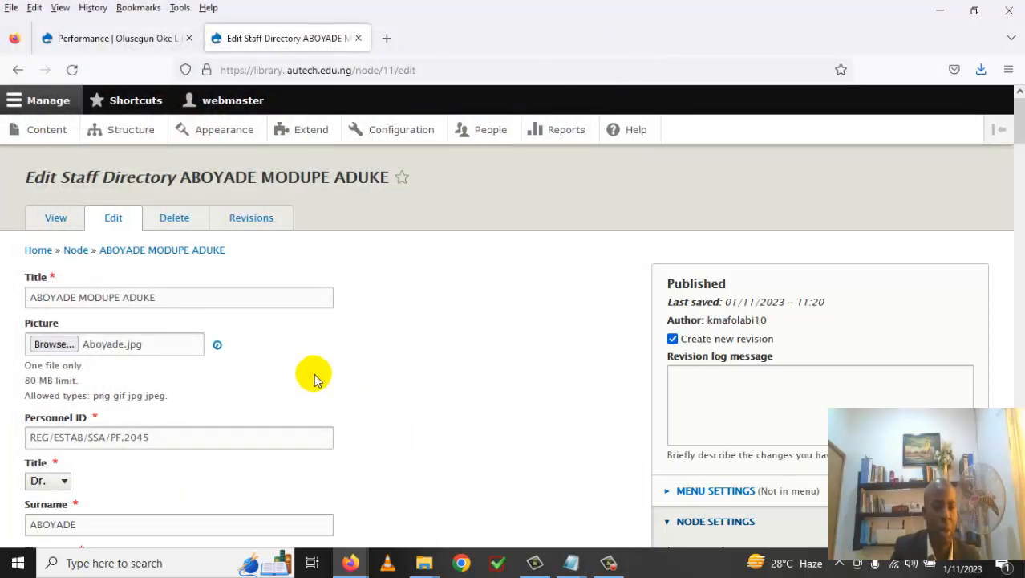
Copy the staff member's full name from the record's title into the picture's alternative text.
left_click_drag(178, 297, 16, 297)
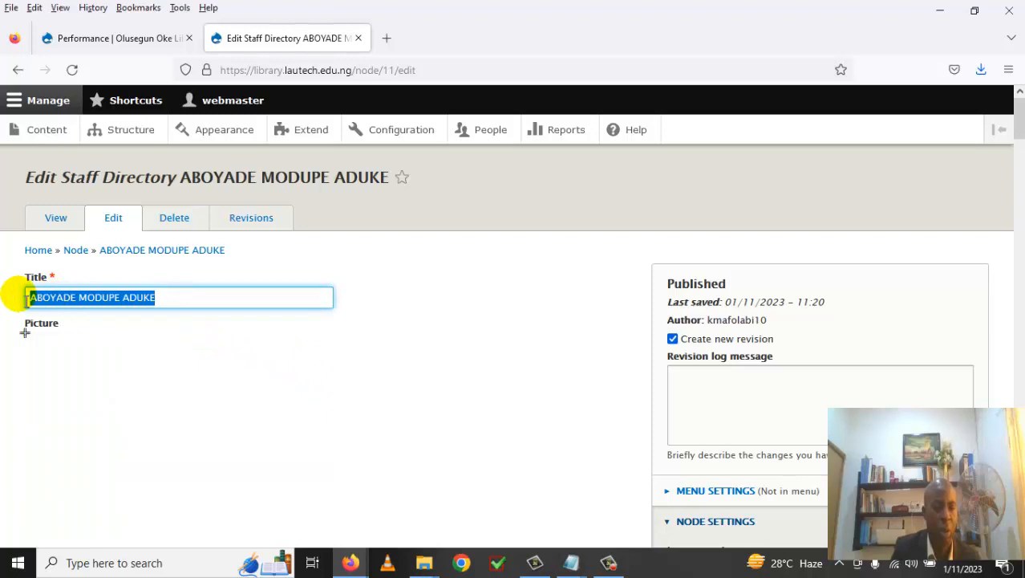
right_click(73, 309)
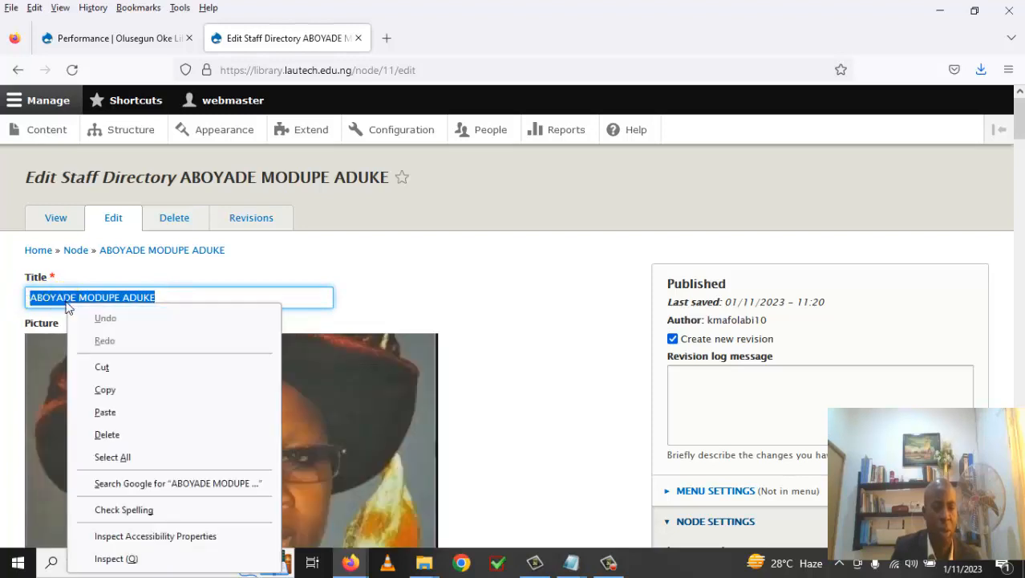
left_click(128, 392)
scroll(477, 413, "down", 7)
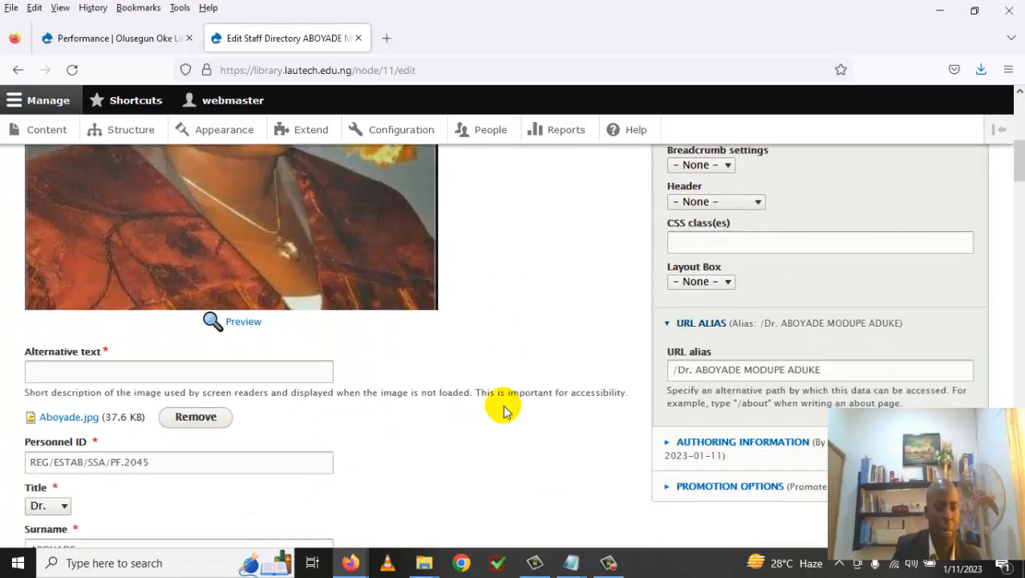
left_click(178, 348)
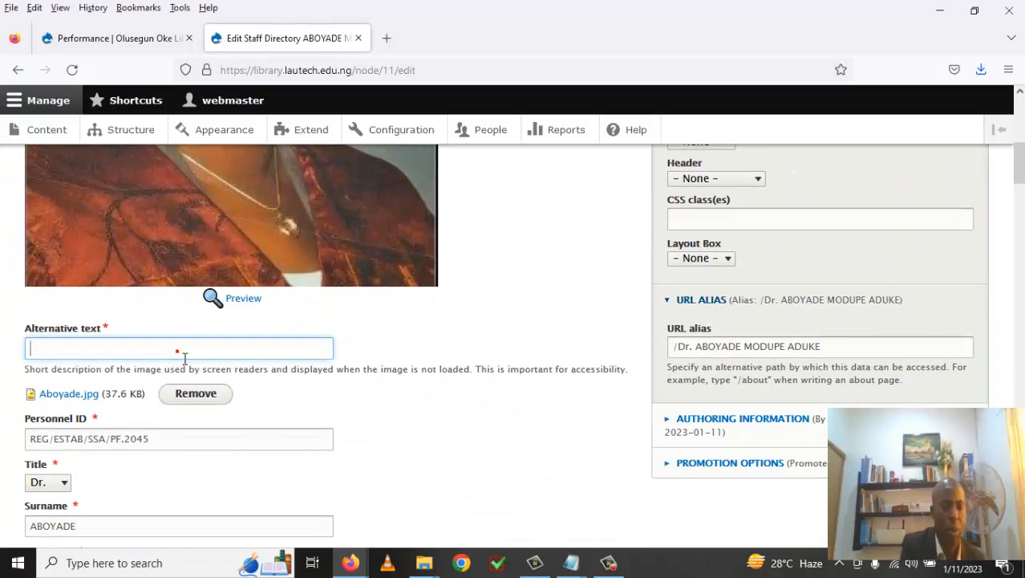
key("ctrl+v")
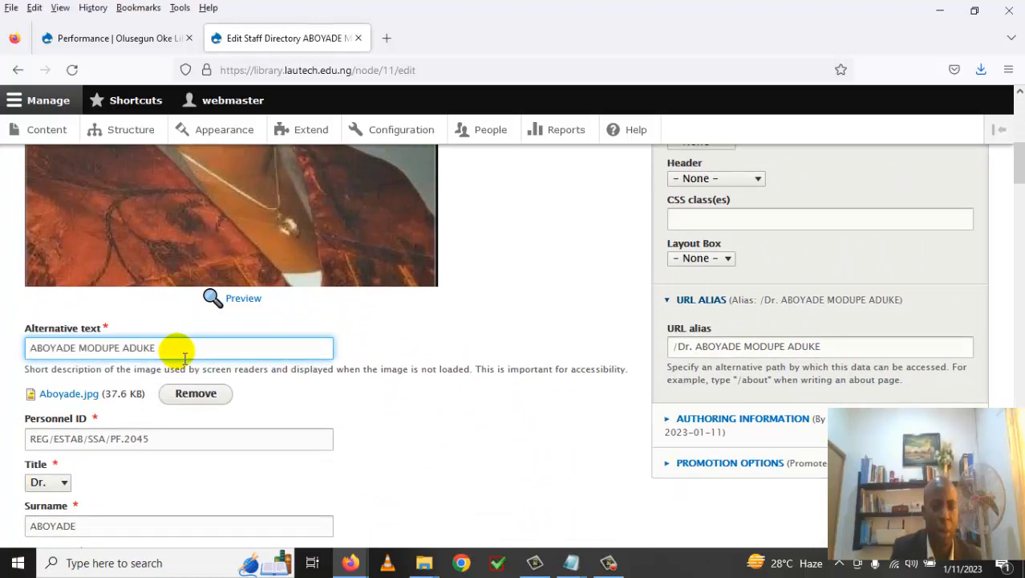
Review the uploaded picture and save the second staff member's record, keeping it published.
scroll(510, 281, "up", 5)
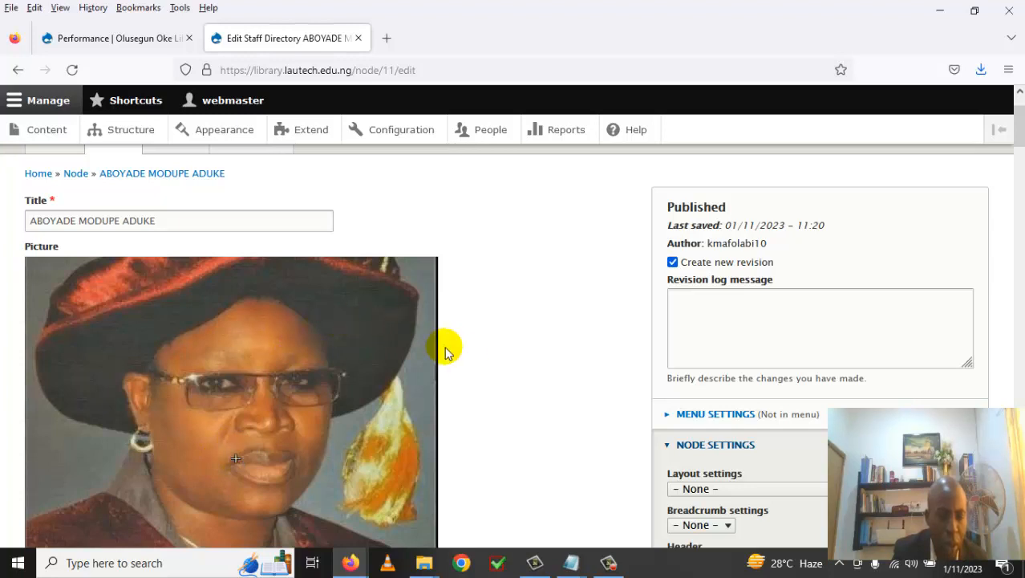
scroll(445, 365, "down", 2)
scroll(290, 410, "down", 2)
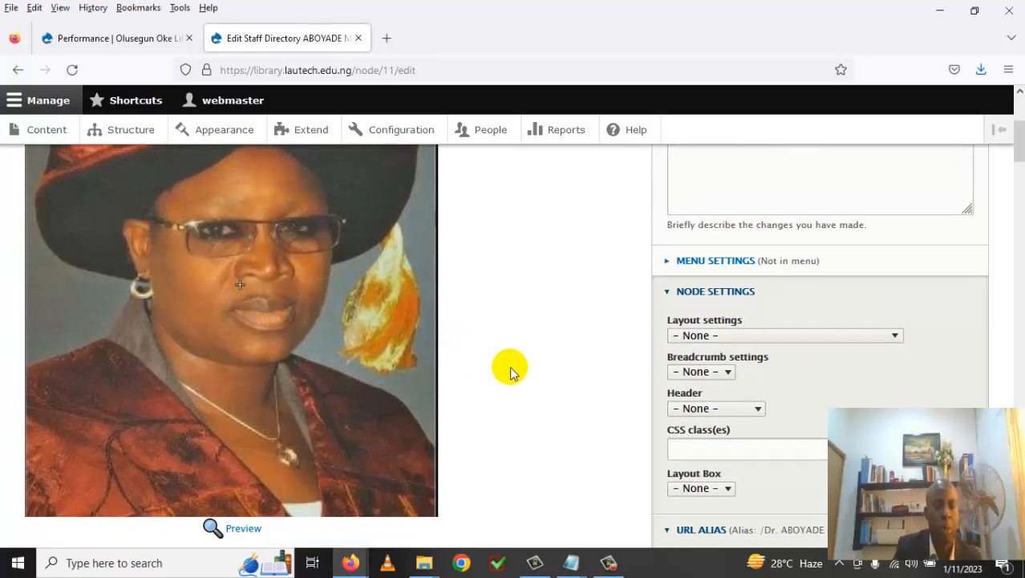
scroll(508, 371, "down", 8)
scroll(508, 371, "down", 20)
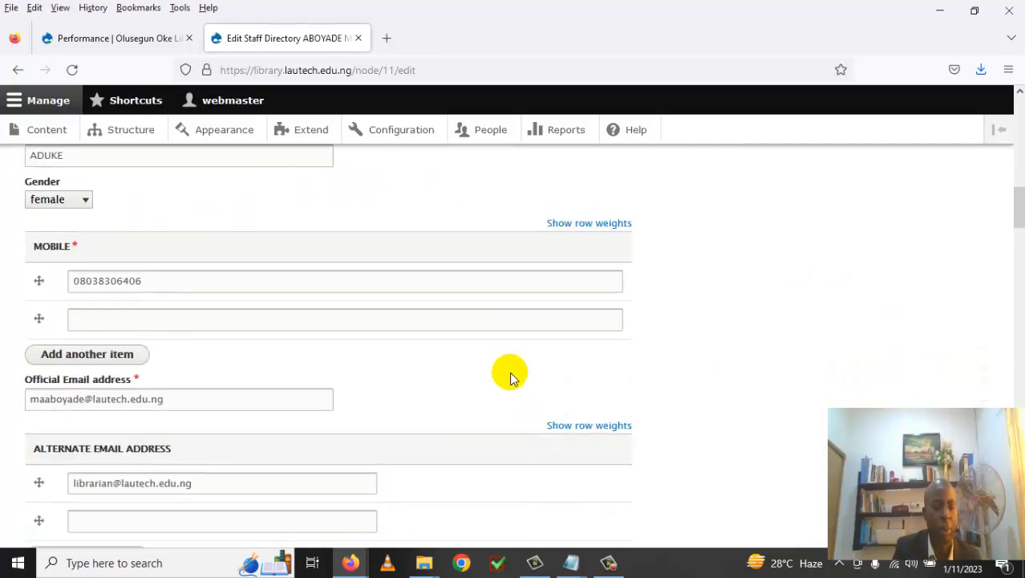
scroll(449, 381, "down", 20)
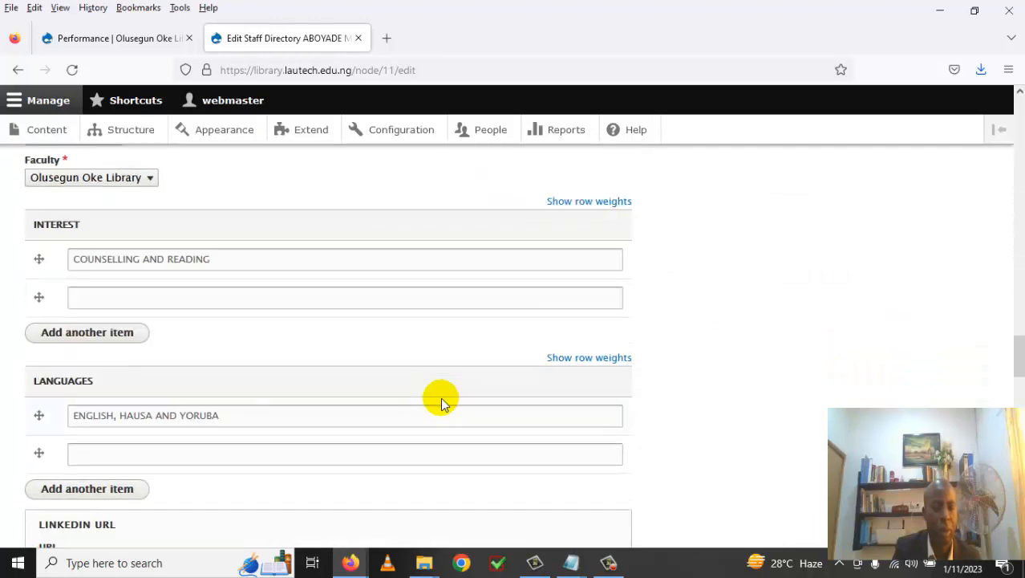
scroll(449, 402, "down", 3)
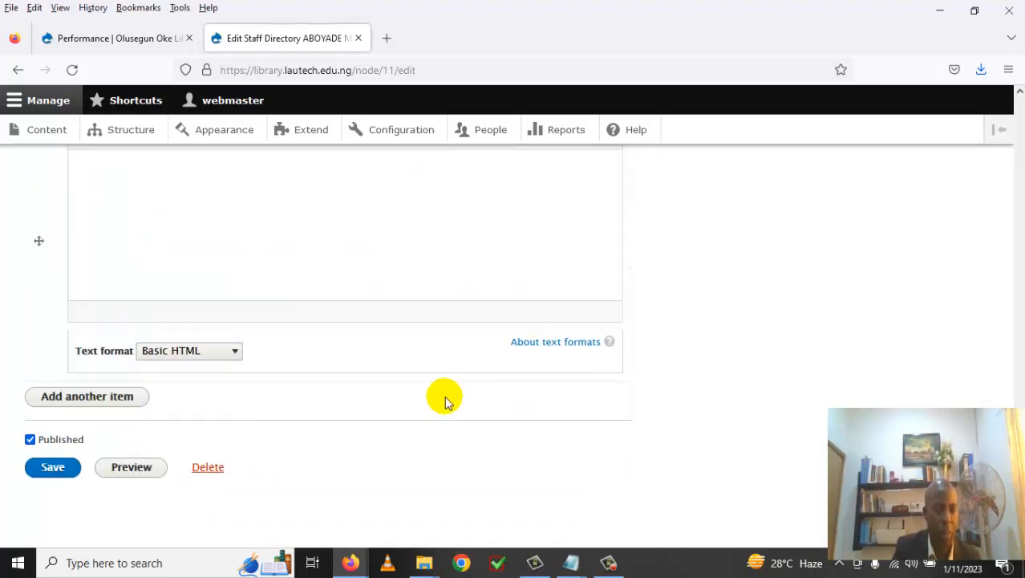
left_click(53, 468)
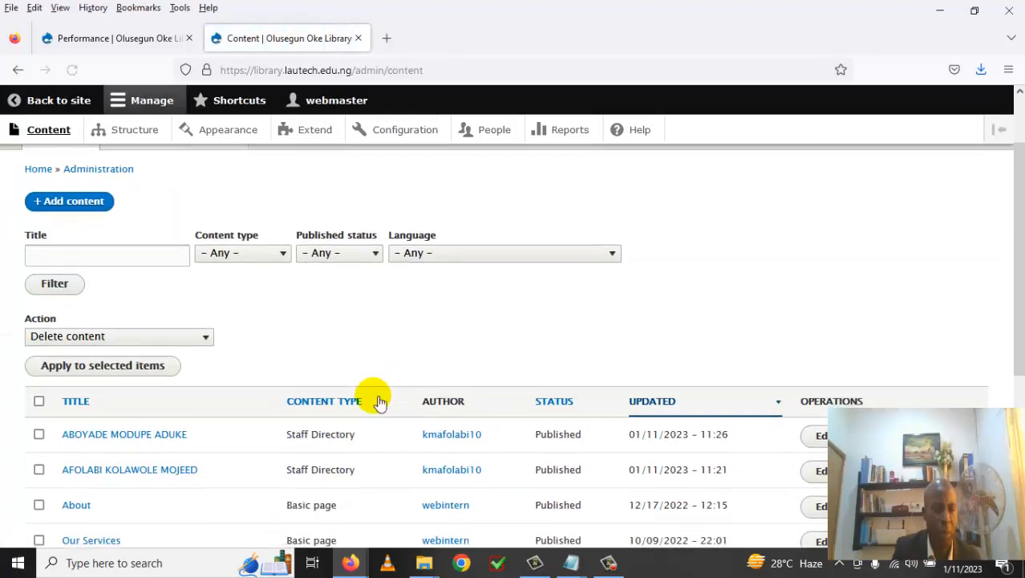
scroll(380, 401, "down", 1)
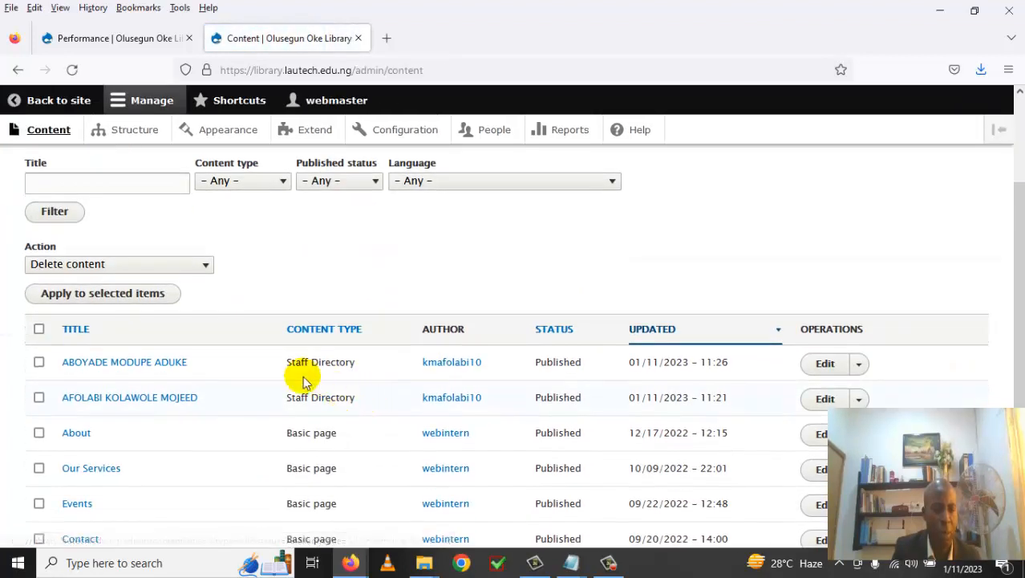
Open the Staff Directory record listed second in the content list for editing and remove its existing picture.
left_click(142, 399)
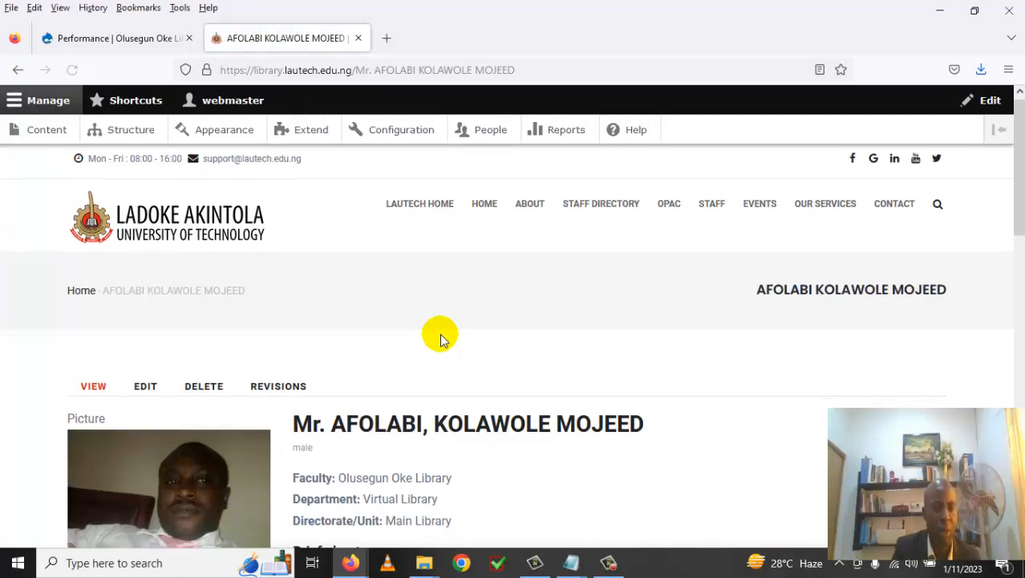
scroll(440, 337, "down", 2)
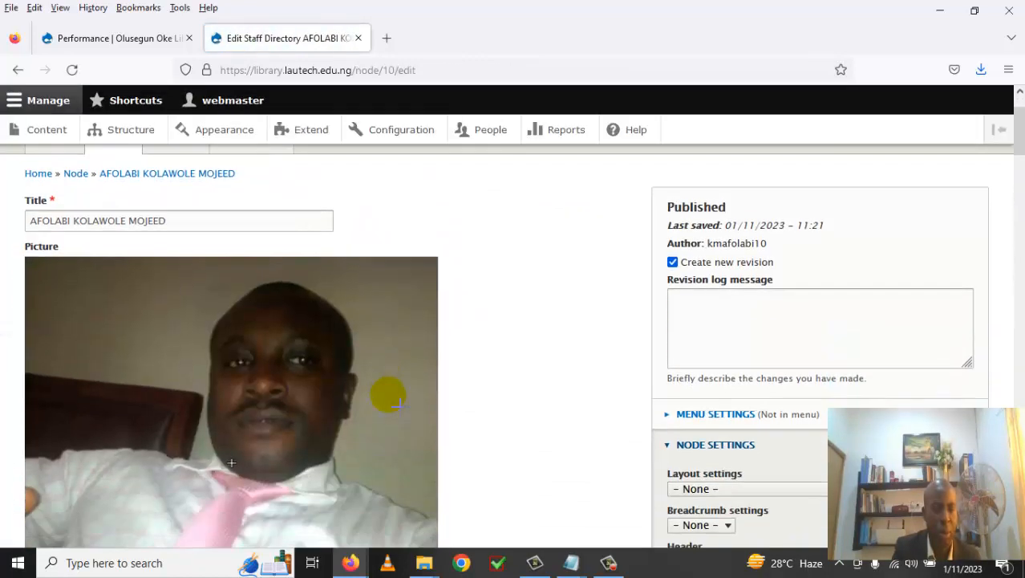
scroll(399, 404, "down", 5)
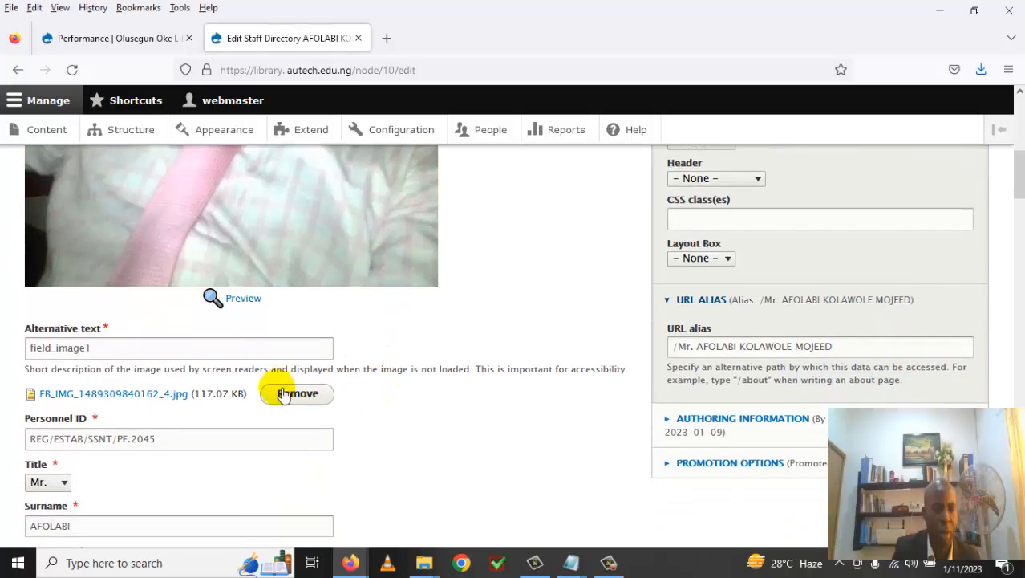
left_click(293, 398)
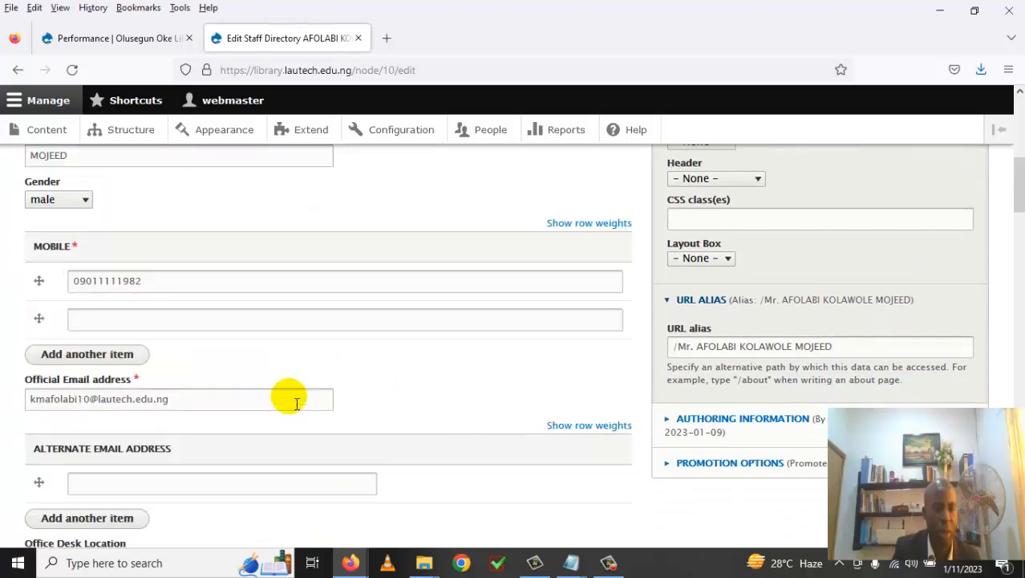
Upload that staff member's saved JPG from the LAUTECH Website > 1. LWMM > images folder as the record's picture.
scroll(392, 352, "up", 2)
scroll(399, 358, "up", 5)
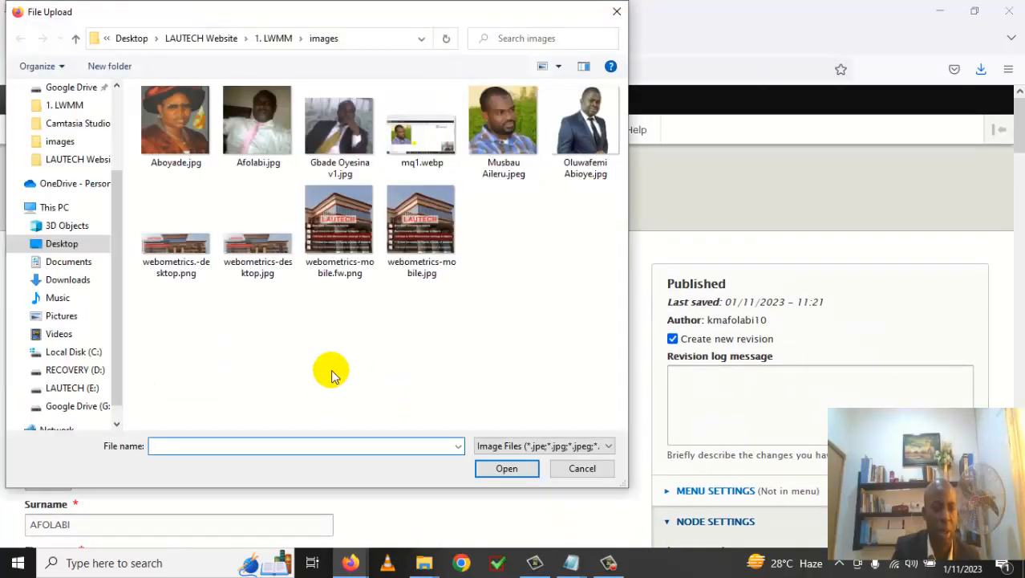
double_click(265, 141)
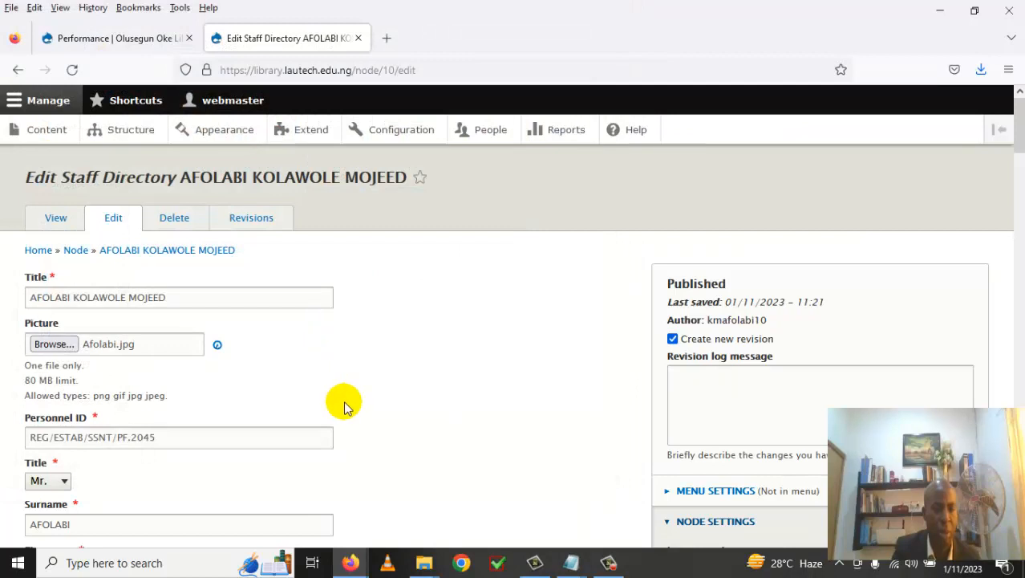
Copy the staff member's full name from this record's title into the new picture's alternative text.
left_click_drag(178, 298, 27, 297)
right_click(72, 297)
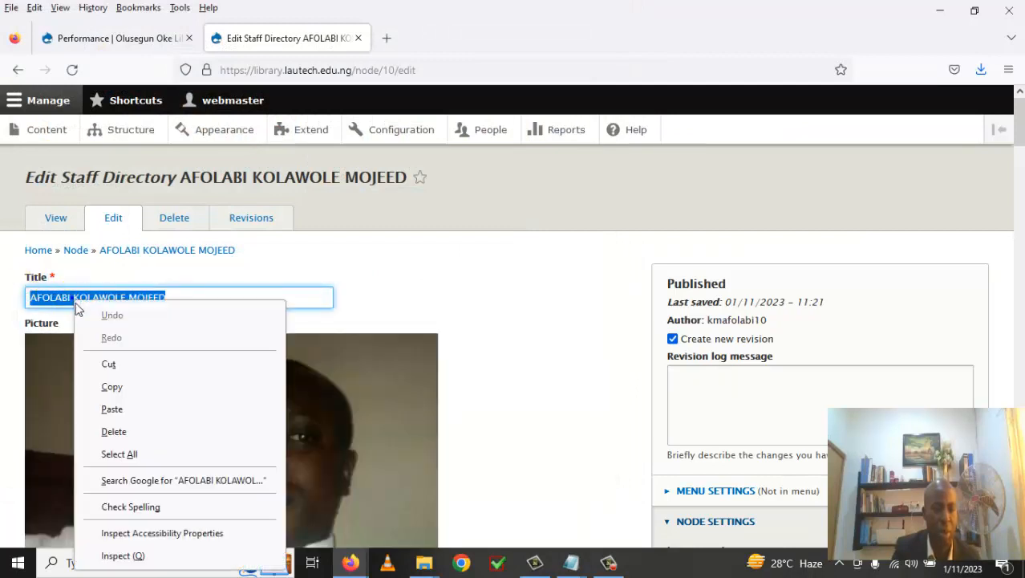
left_click(119, 384)
scroll(355, 356, "down", 5)
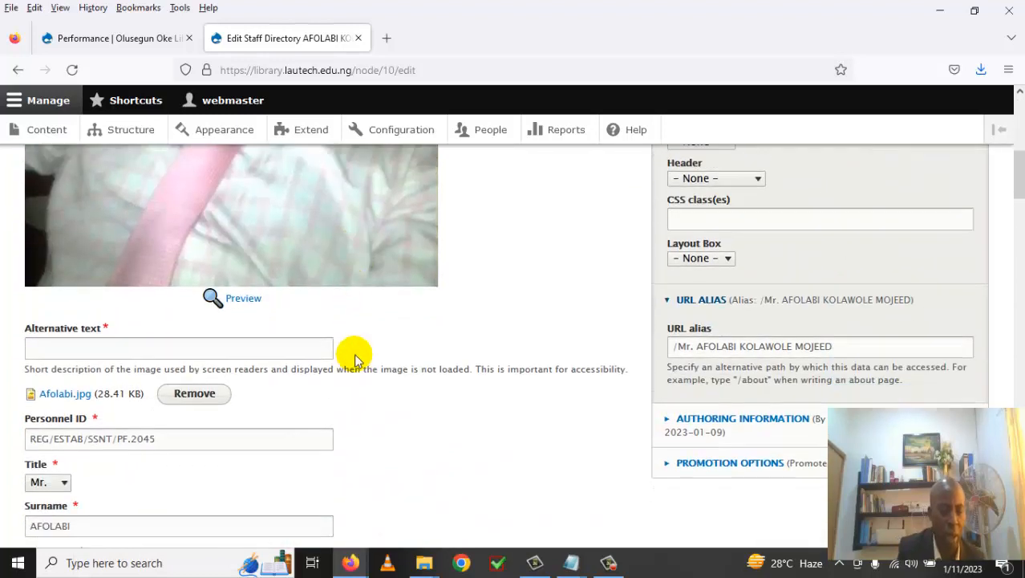
left_click(172, 349)
left_click(171, 351)
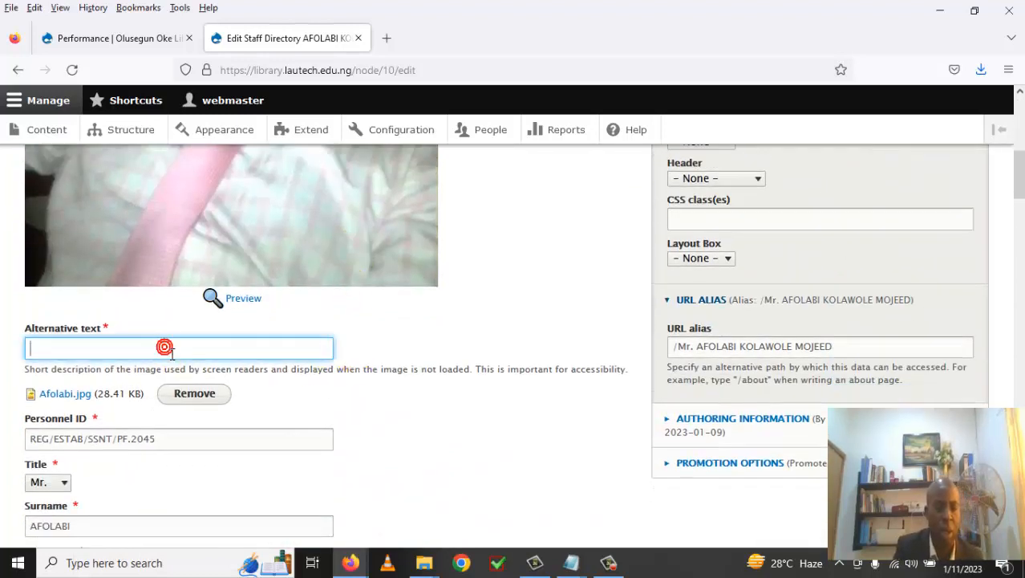
key("ctrl+v")
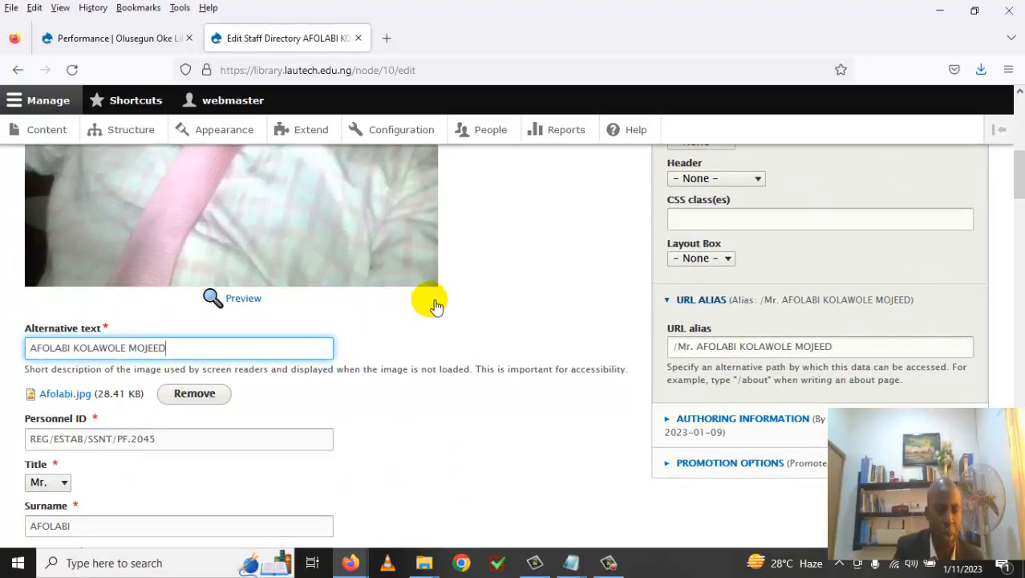
Review the newly uploaded picture and the rest of the record, keep it published and save it.
scroll(430, 304, "up", 4)
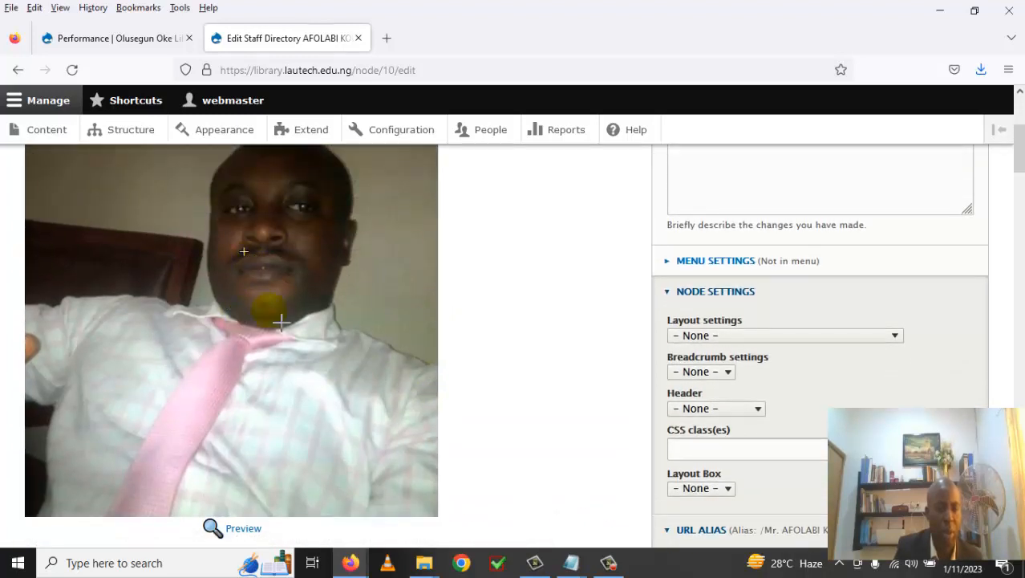
scroll(497, 348, "down", 5)
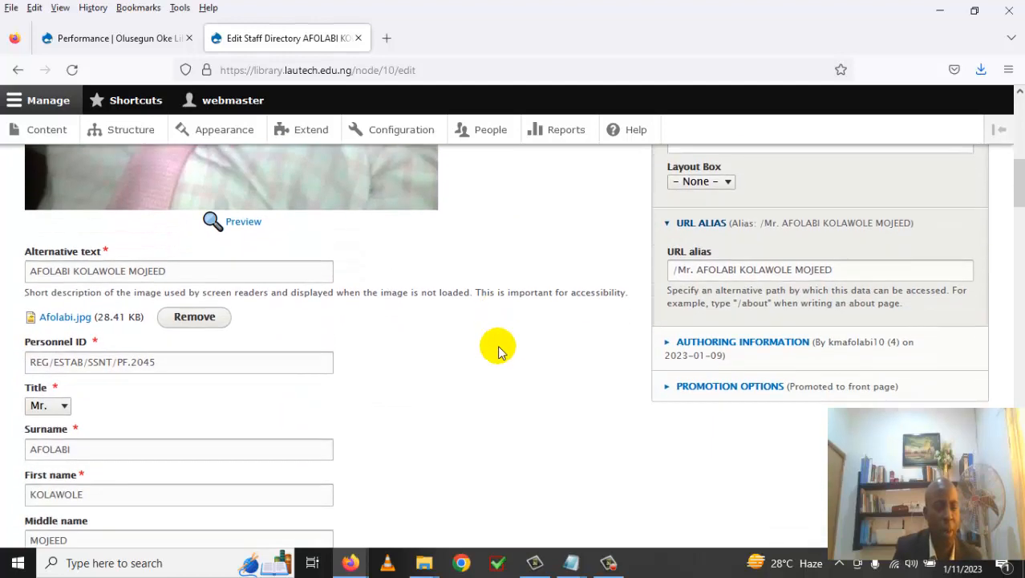
scroll(497, 349, "down", 1)
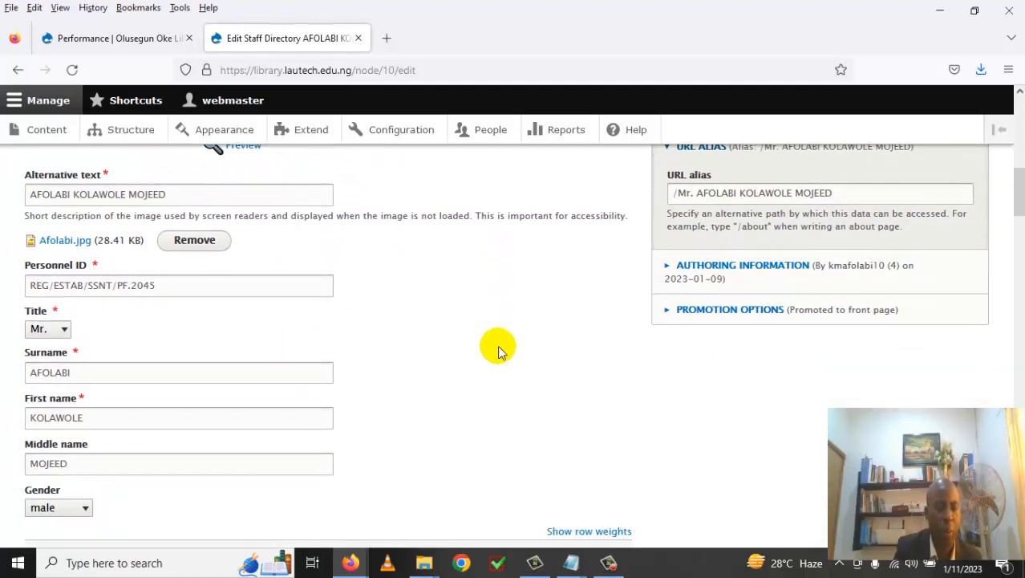
scroll(498, 348, "down", 15)
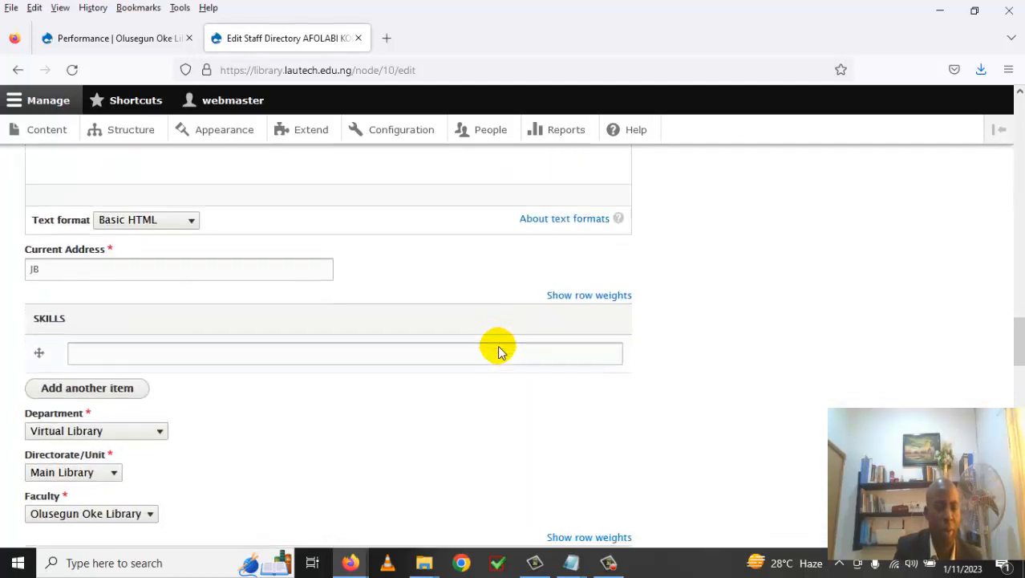
scroll(498, 352, "down", 20)
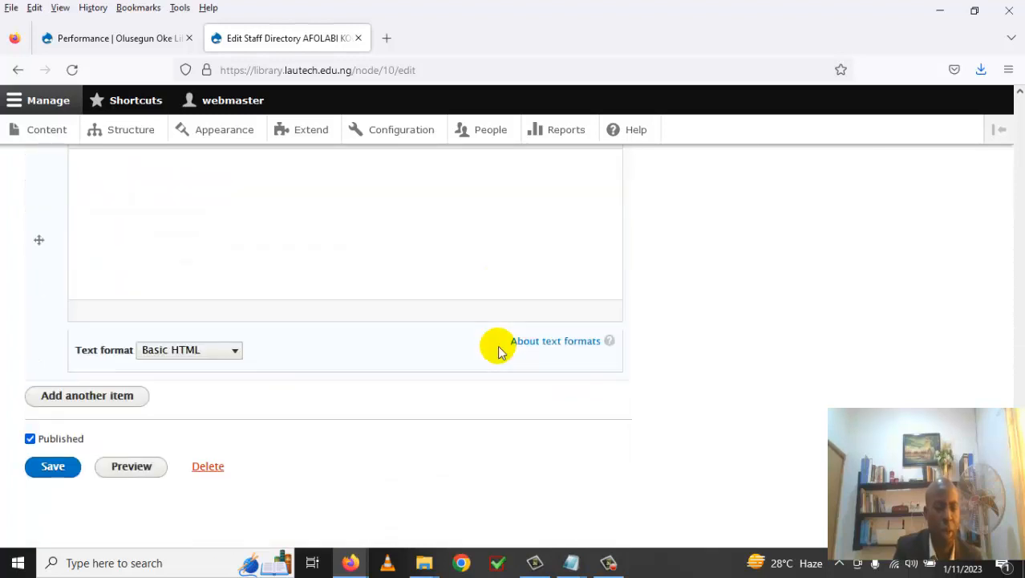
left_click(66, 471)
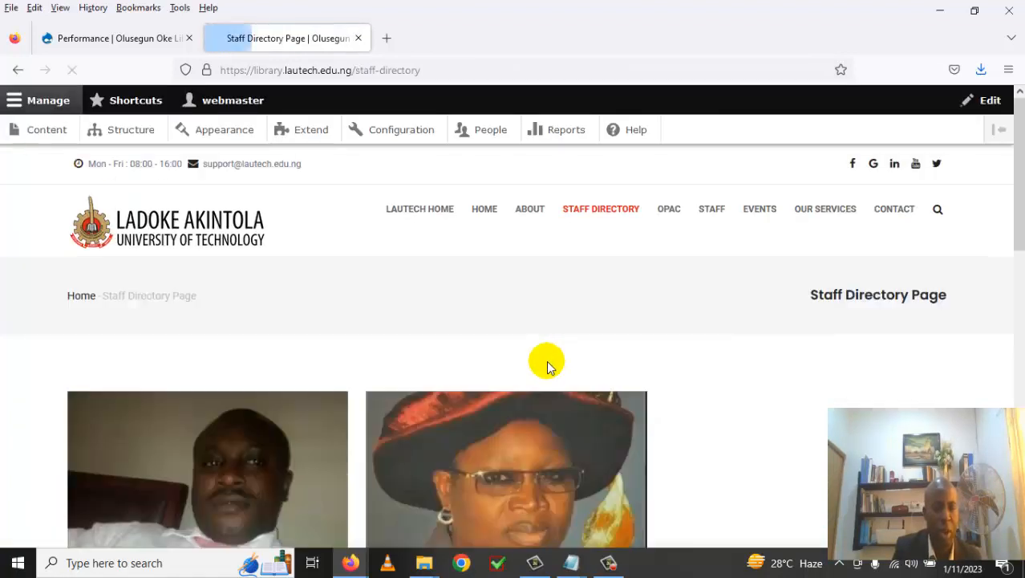
Examine the staff pictures on the Staff Directory page for uniform size and alignment.
scroll(548, 360, "down", 5)
scroll(548, 362, "up", 2)
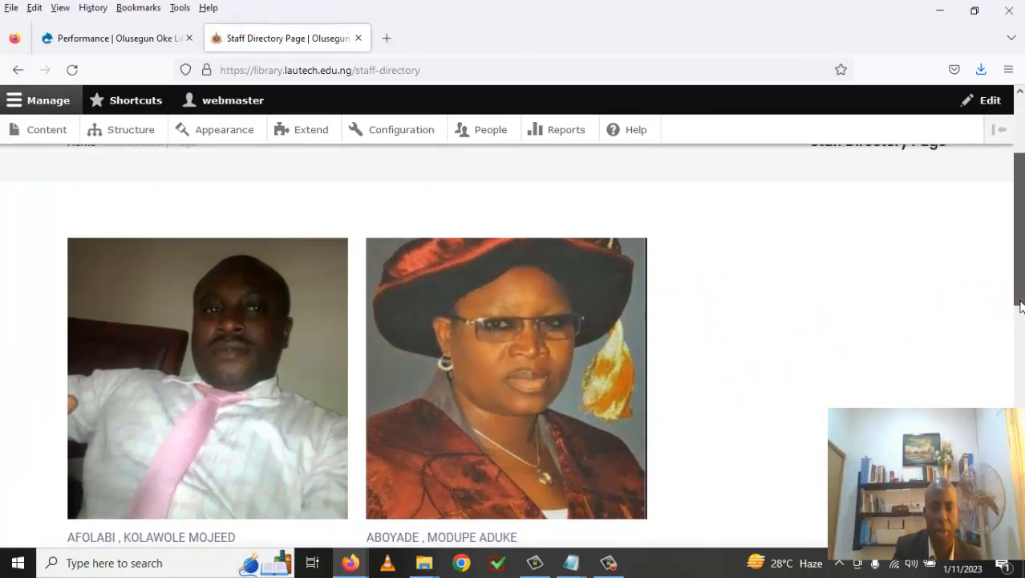
scroll(1012, 298, "down", 1)
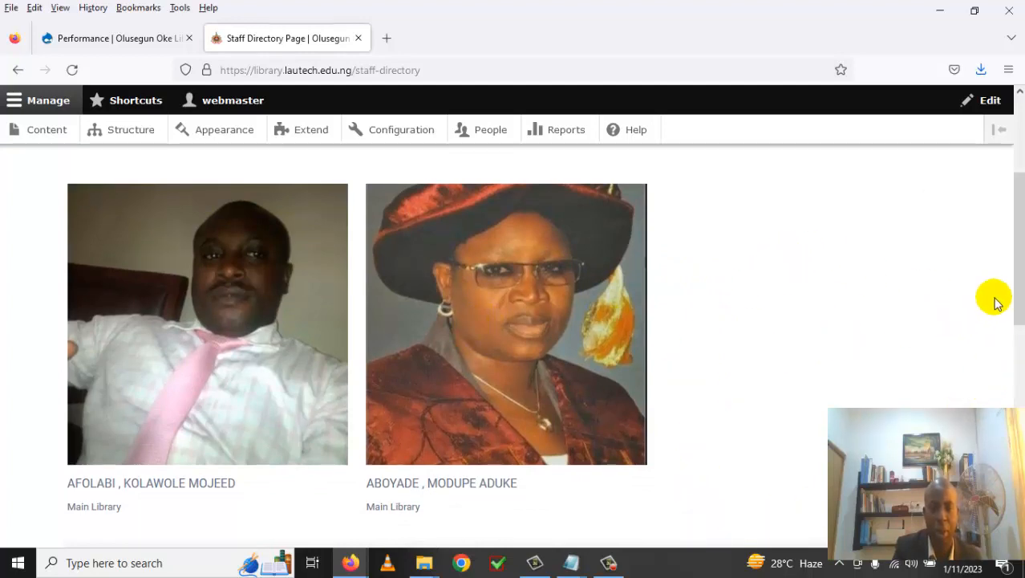
left_click_drag(1021, 321, 1006, 264)
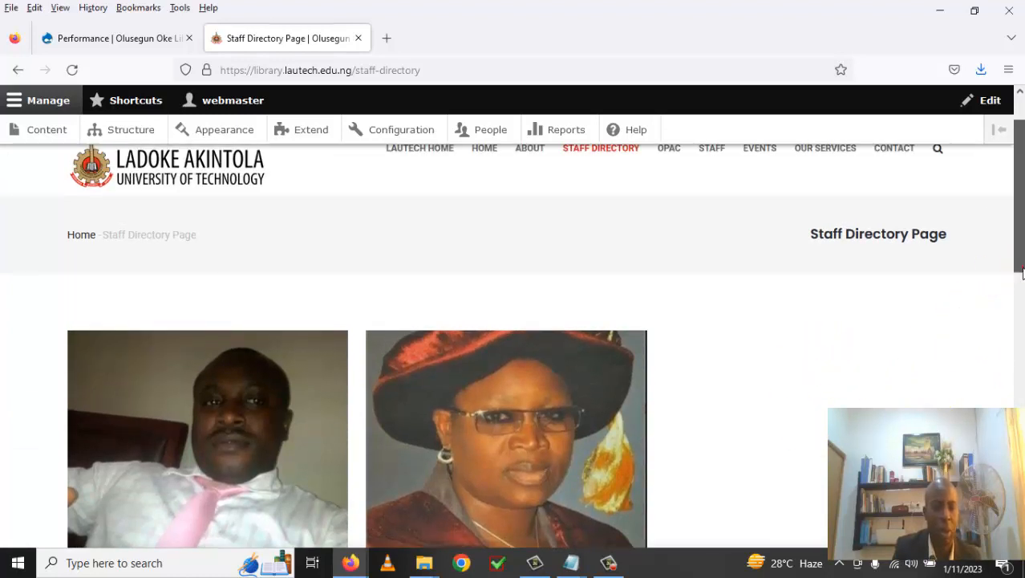
mouse_move(1014, 265)
left_mouse_down()
mouse_move(1015, 356)
mouse_move(1015, 270)
left_mouse_up()
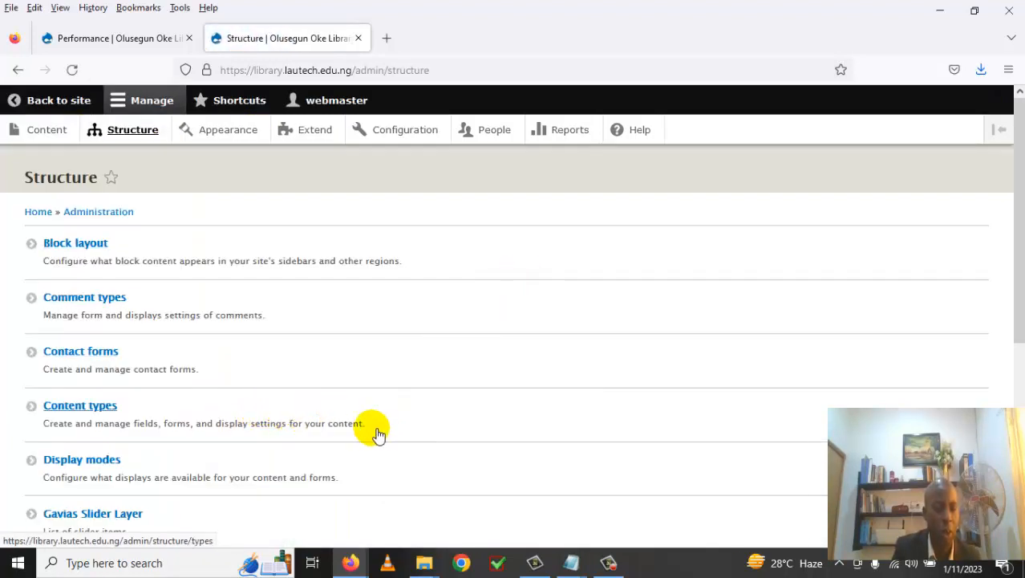
Open the Staff Directory view for editing and review its Page display's fields, filter criteria and sort criteria.
scroll(378, 431, "down", 1)
scroll(224, 411, "down", 3)
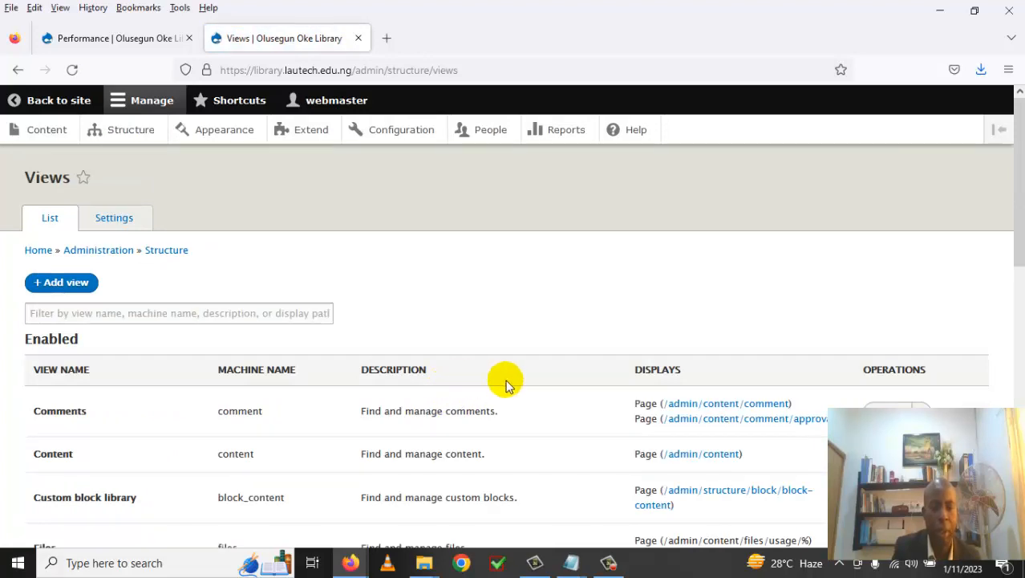
scroll(505, 385, "down", 5)
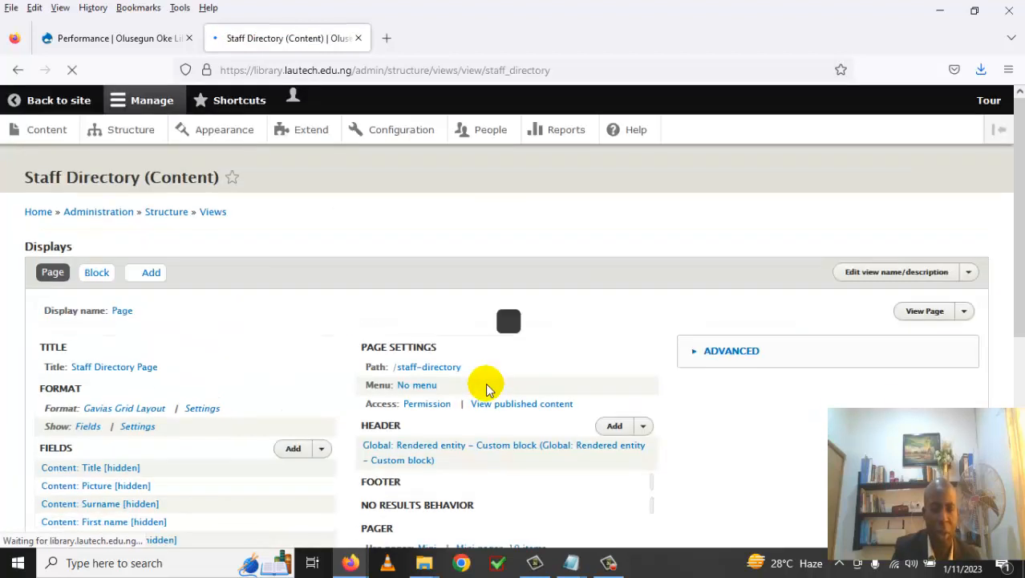
scroll(489, 392, "down", 2)
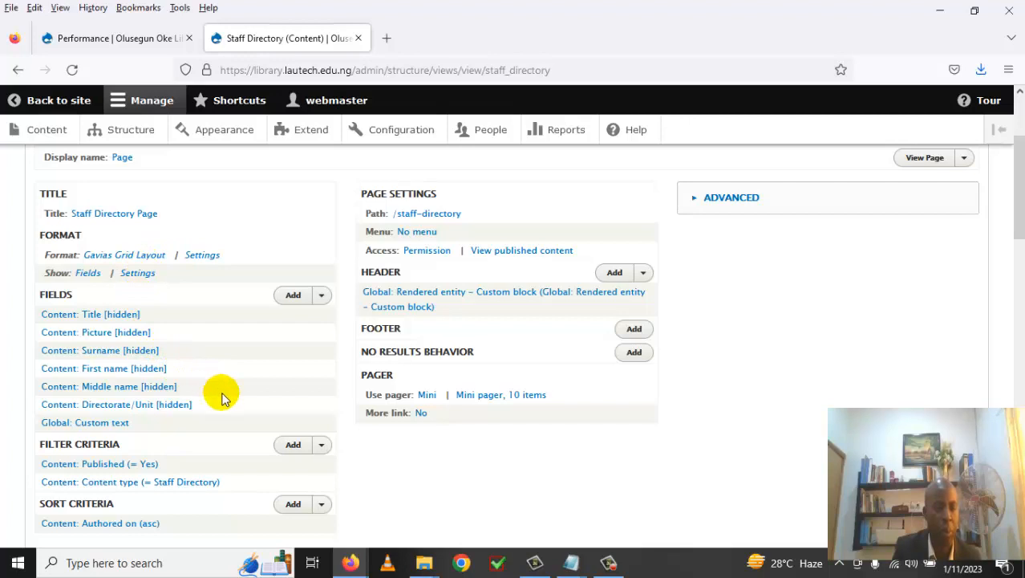
scroll(223, 398, "down", 1)
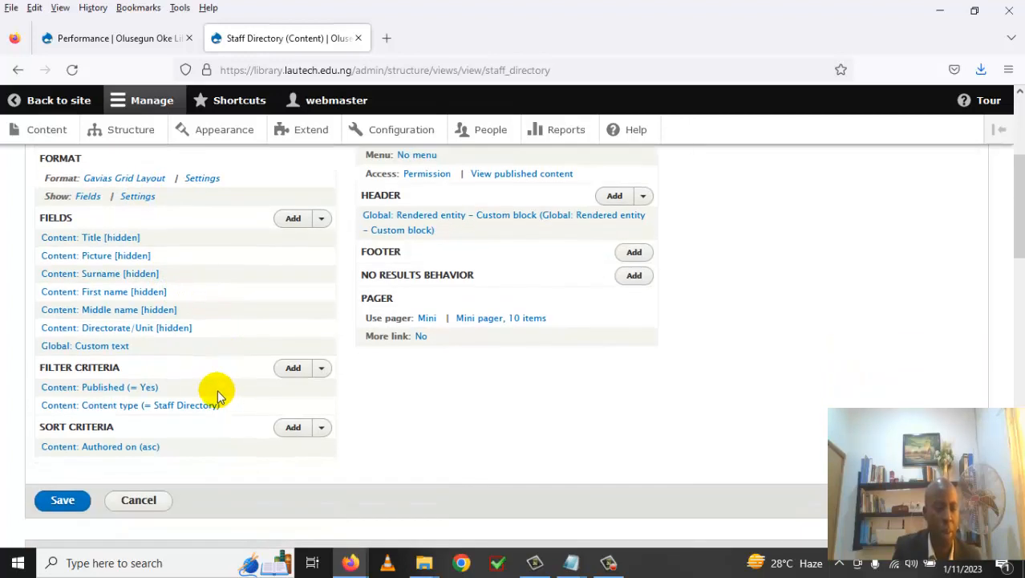
scroll(216, 393, "up", 2)
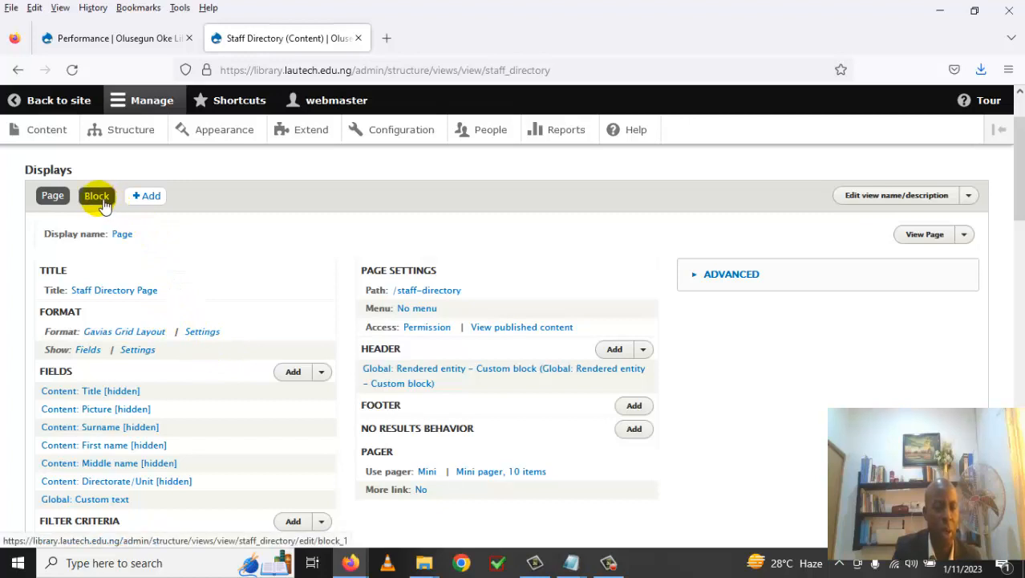
Set the format of the view's Block display to Gavias Grid Layout, overriding it for this block only.
left_click(101, 198)
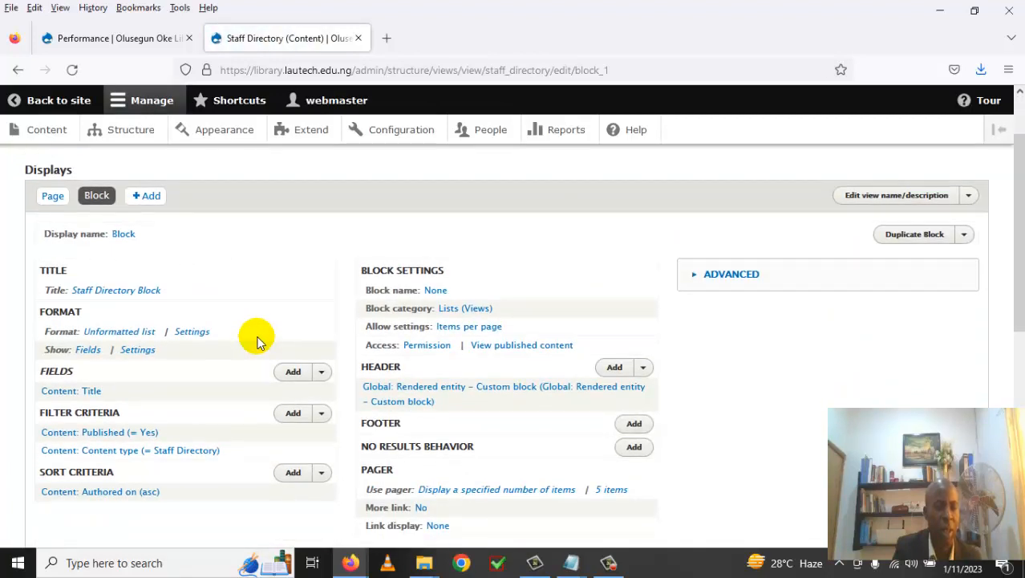
scroll(256, 341, "down", 2)
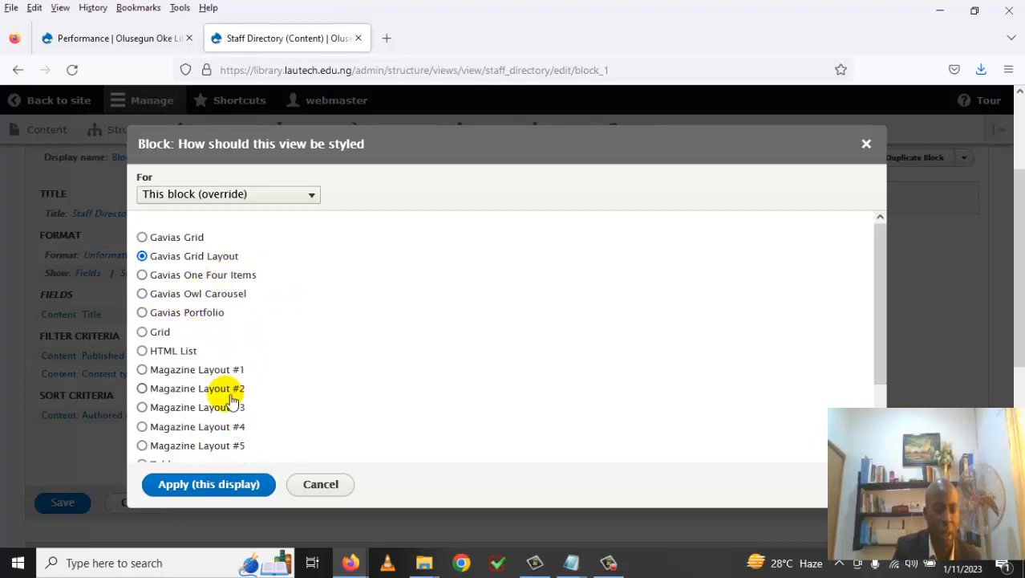
left_click(243, 495)
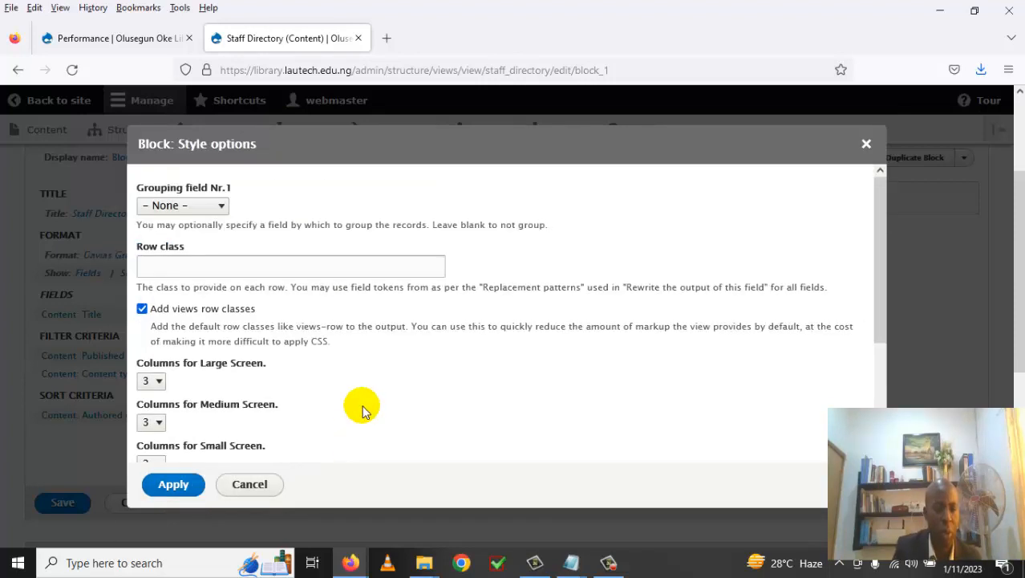
Set the block's grid to 1 column for small screens and 1 column for extra small screens, and apply the style options.
scroll(222, 390, "down", 2)
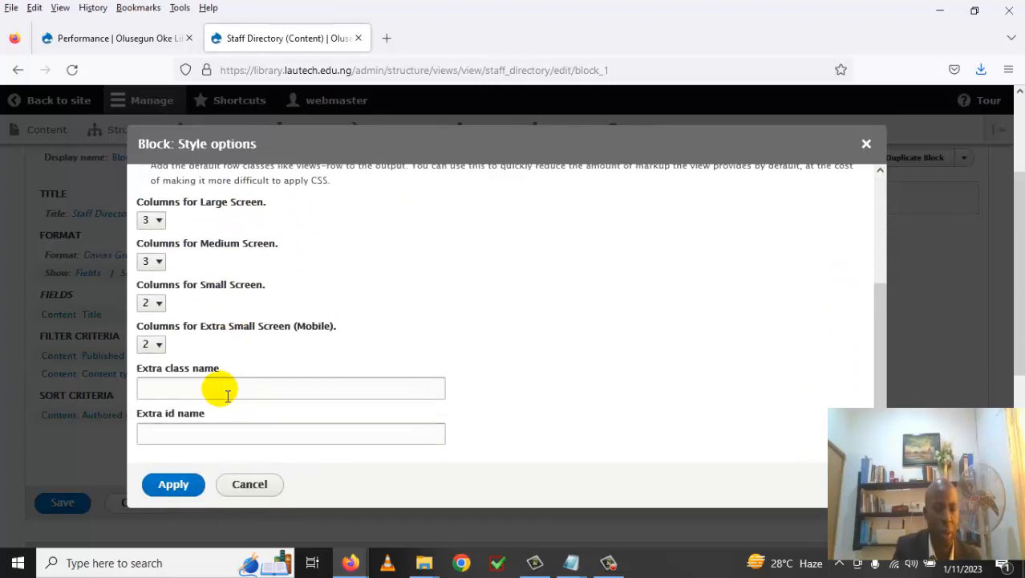
left_click(165, 306)
left_click(148, 325)
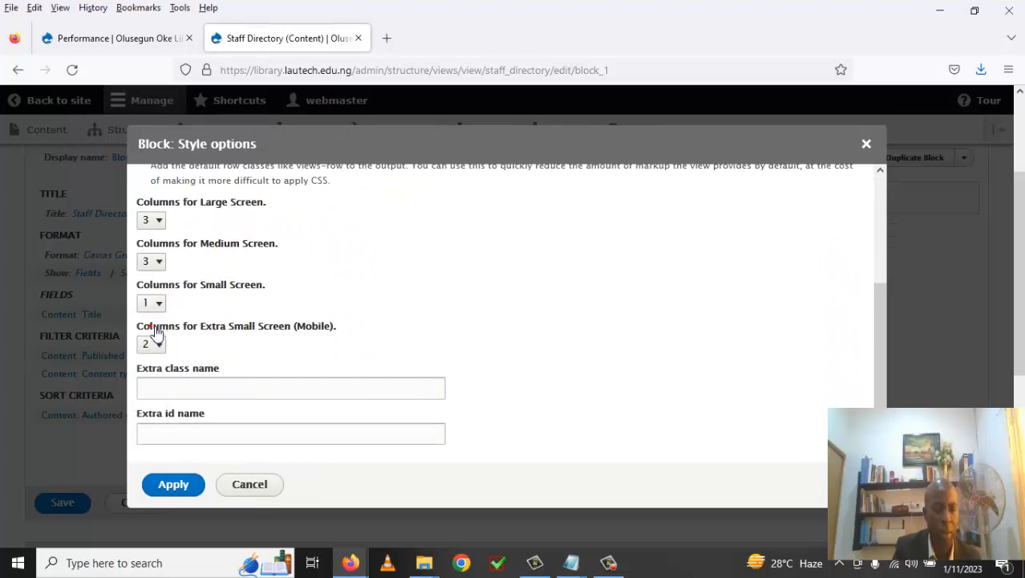
left_click(166, 351)
left_click(146, 369)
scroll(296, 385, "down", 5)
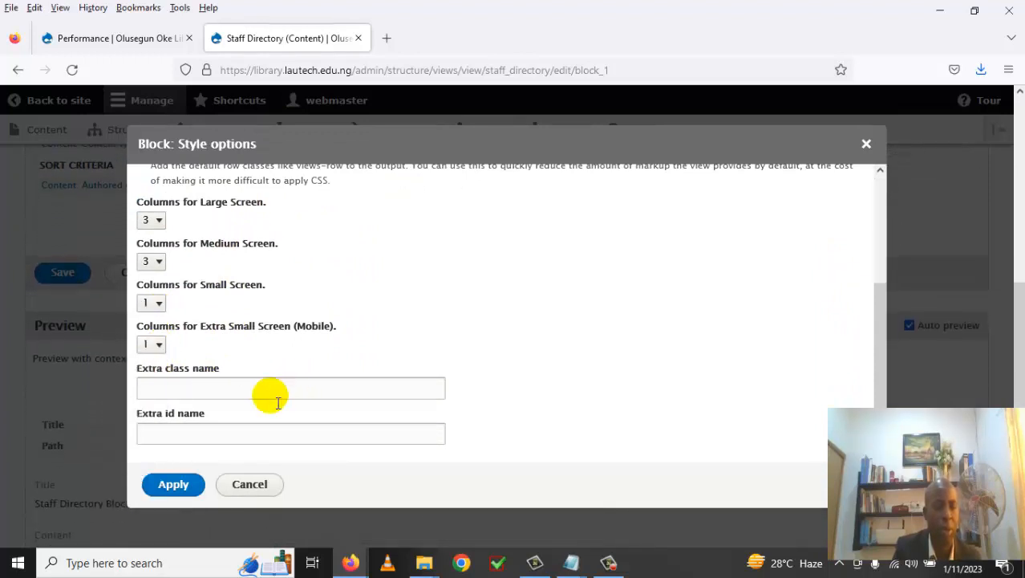
left_click(181, 484)
left_click(359, 384)
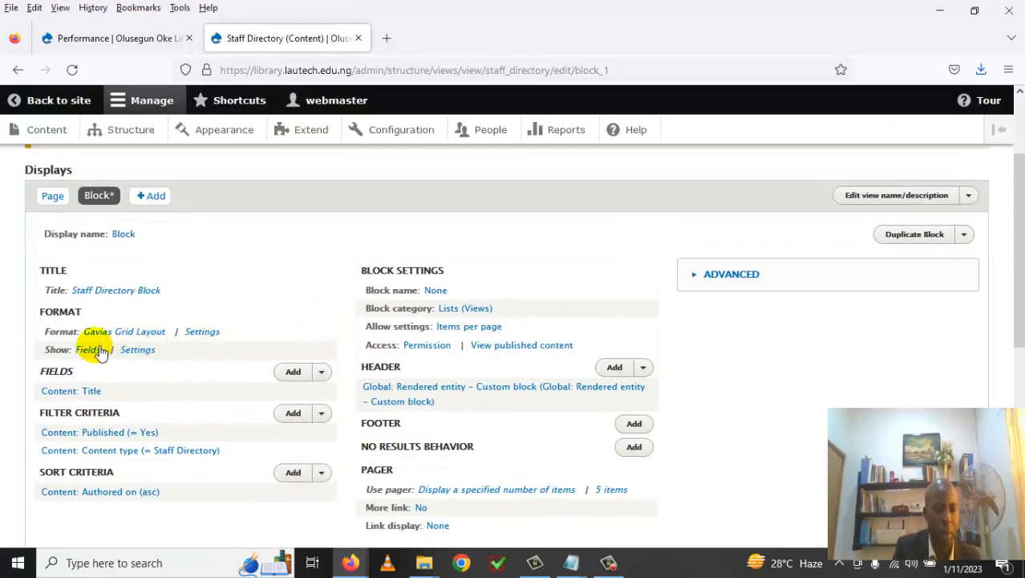
Add the staff content type's Picture field to the Block display, overriding fields for this block only.
left_click(294, 373)
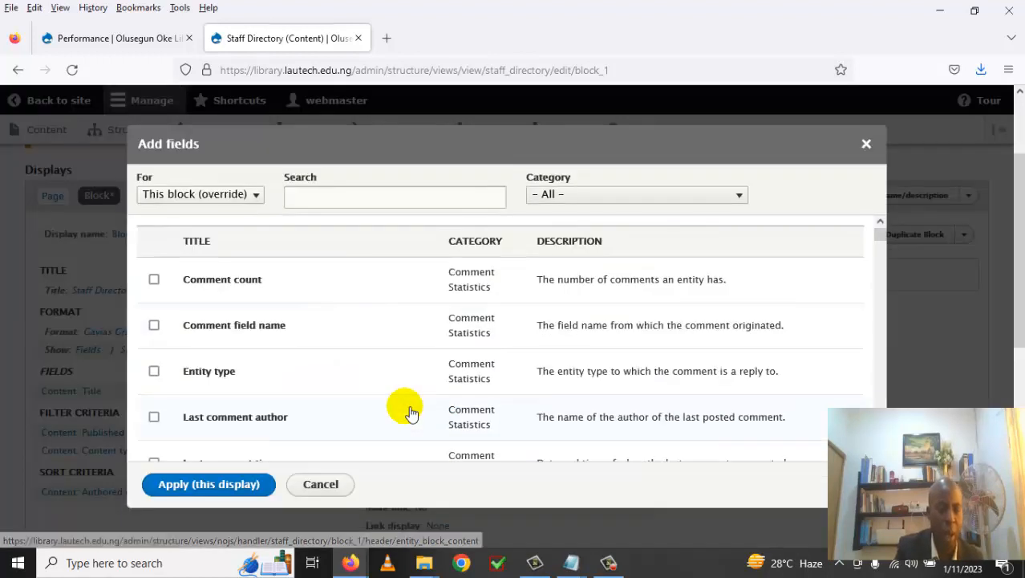
left_click(324, 203)
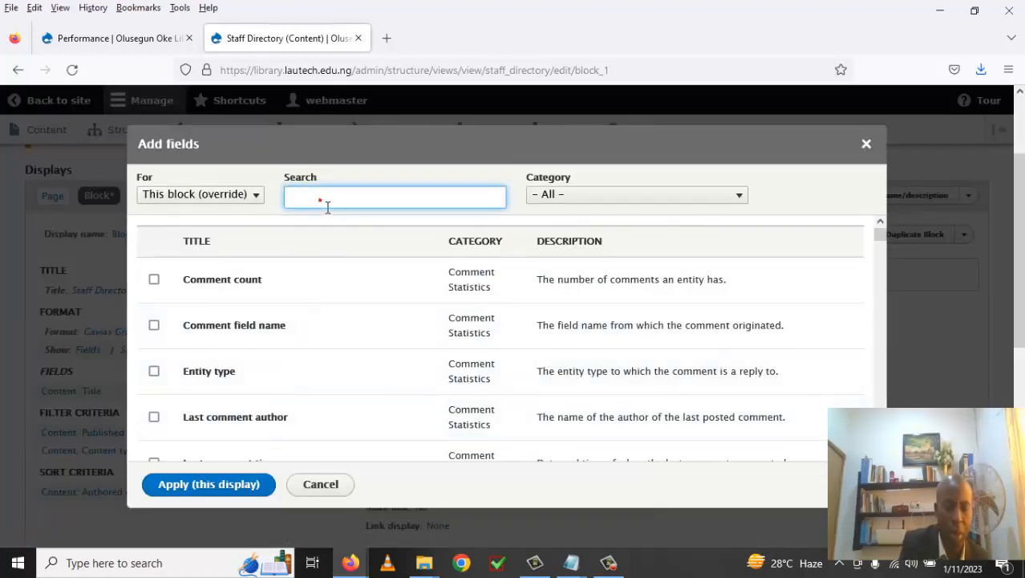
type("pict")
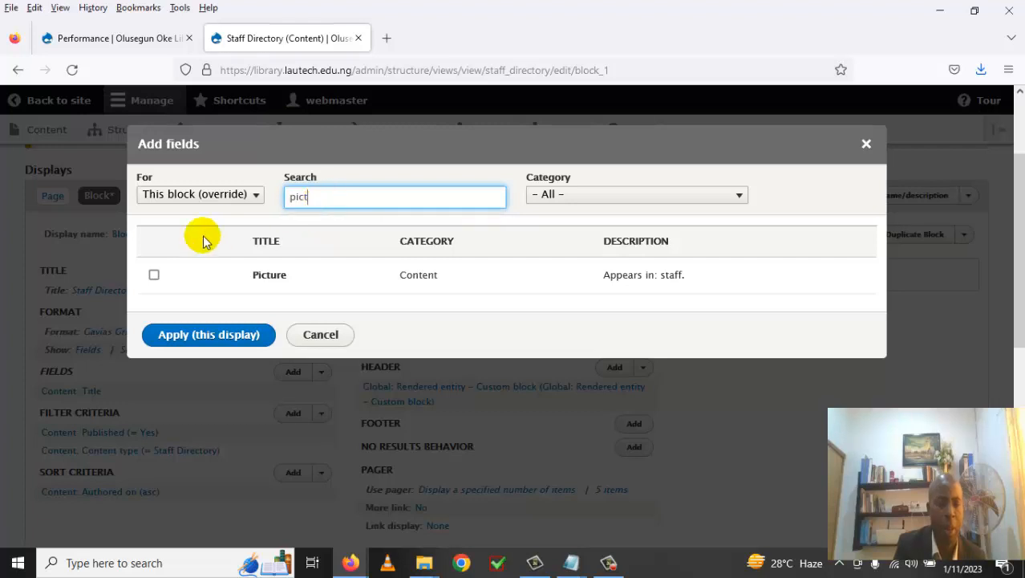
left_click(155, 274)
left_click(233, 365)
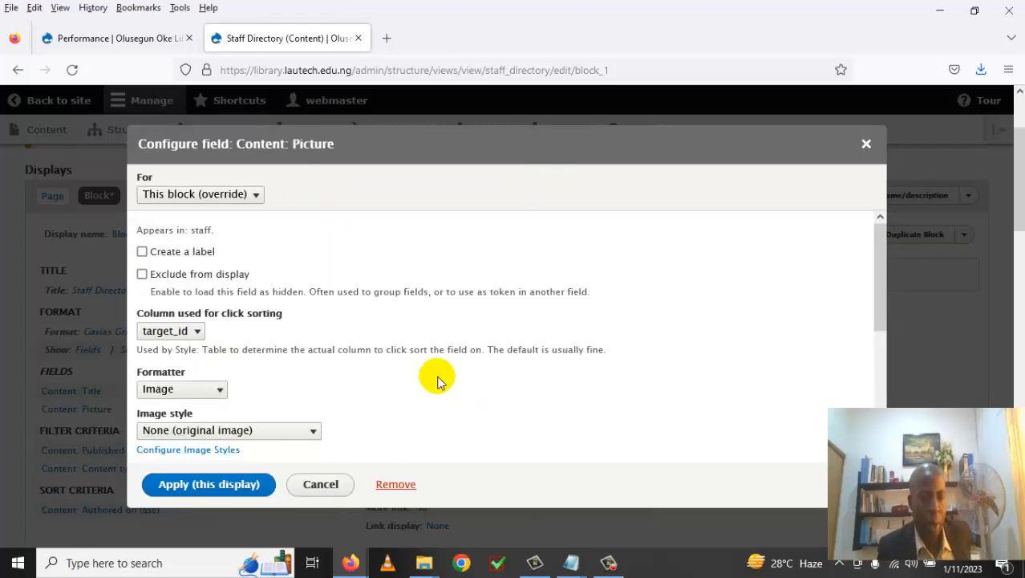
Configure the Picture field with the Profile Pictures(550px X 550px) image style, excluded from display and linked to Content, and apply it.
left_click(303, 436)
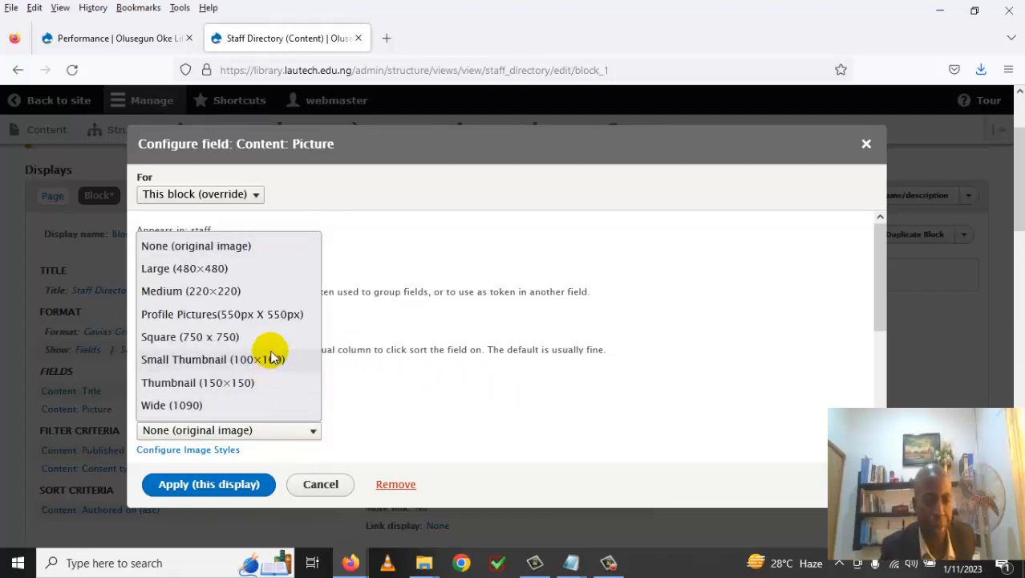
left_click(267, 318)
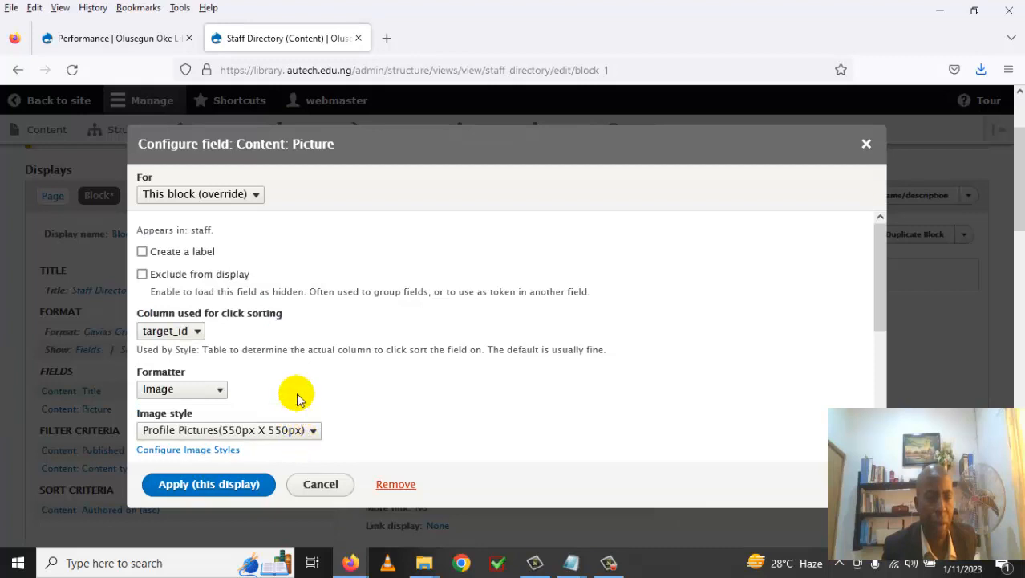
scroll(256, 270, "down", 2)
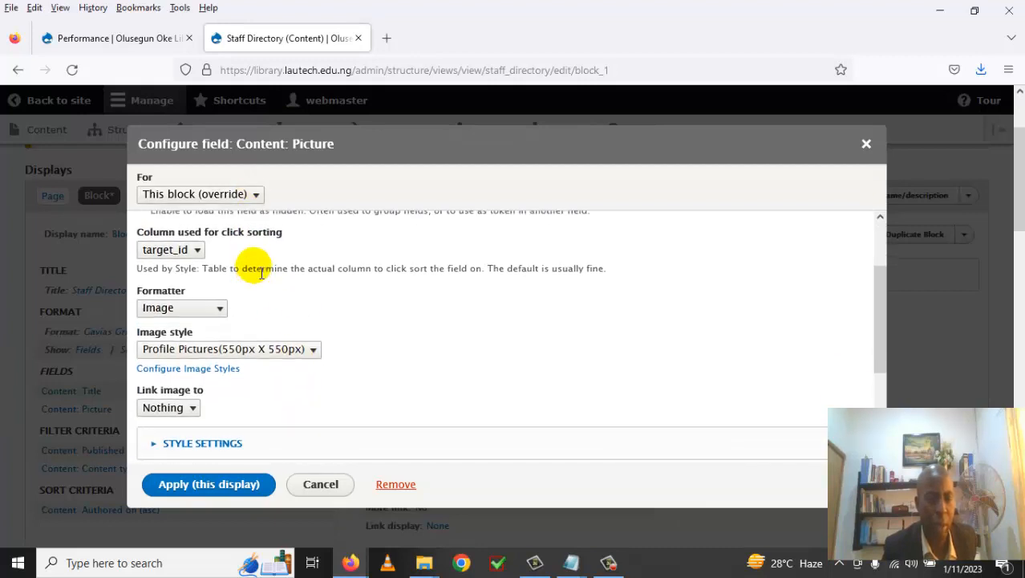
scroll(171, 272, "up", 2)
left_click(142, 274)
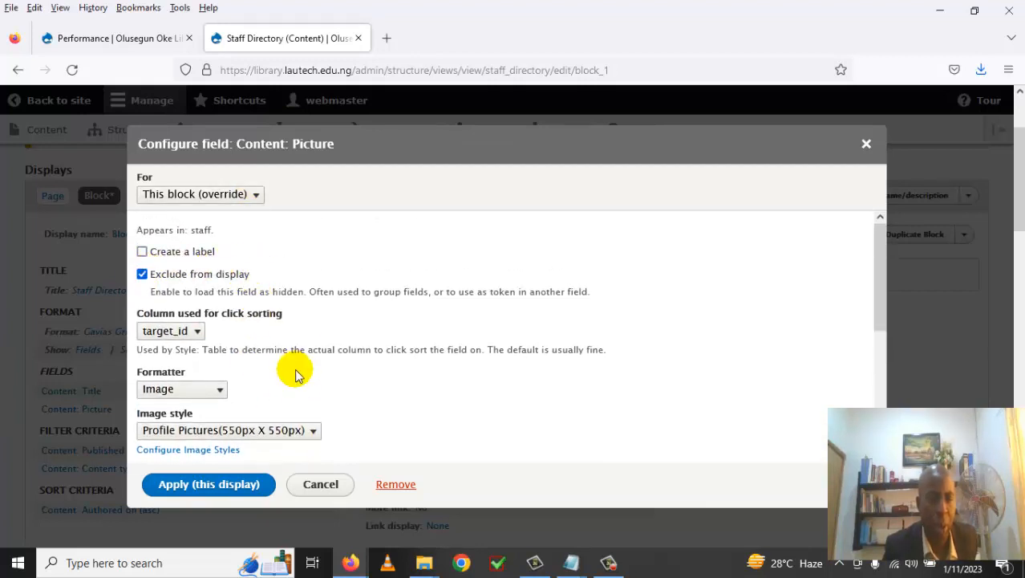
scroll(295, 374, "down", 1)
scroll(295, 374, "down", 3)
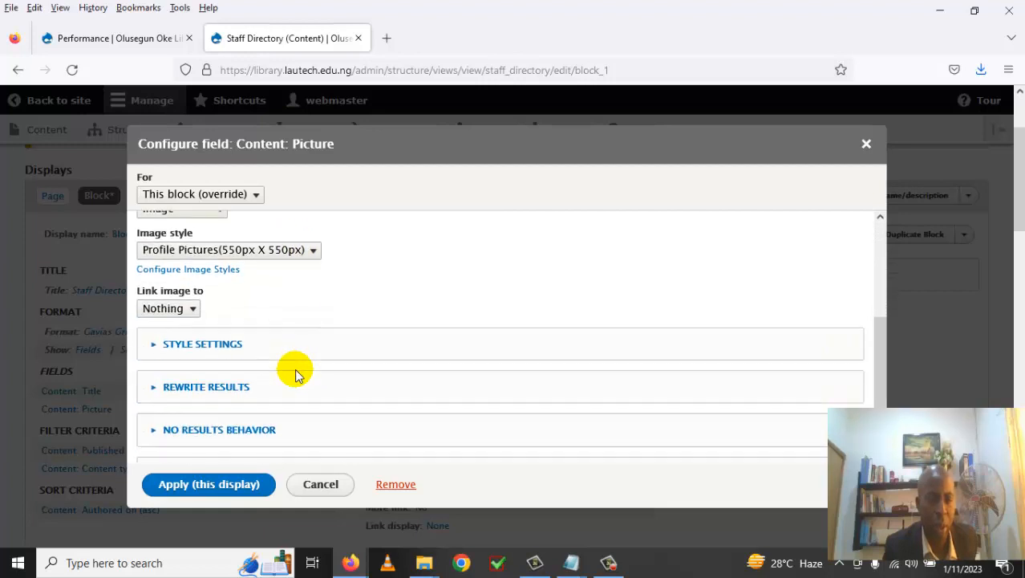
left_click(203, 315)
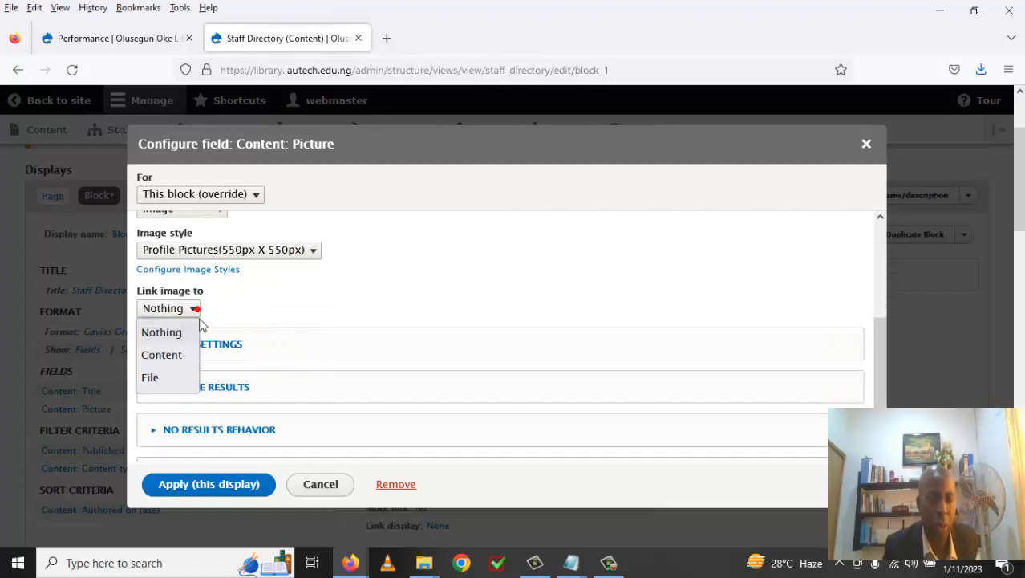
left_click(185, 356)
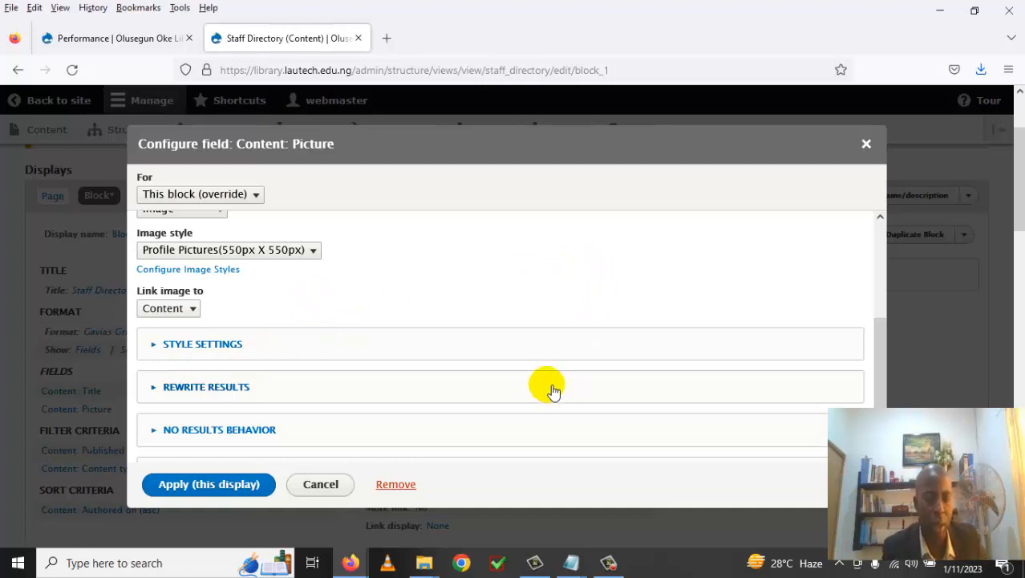
scroll(413, 401, "down", 3)
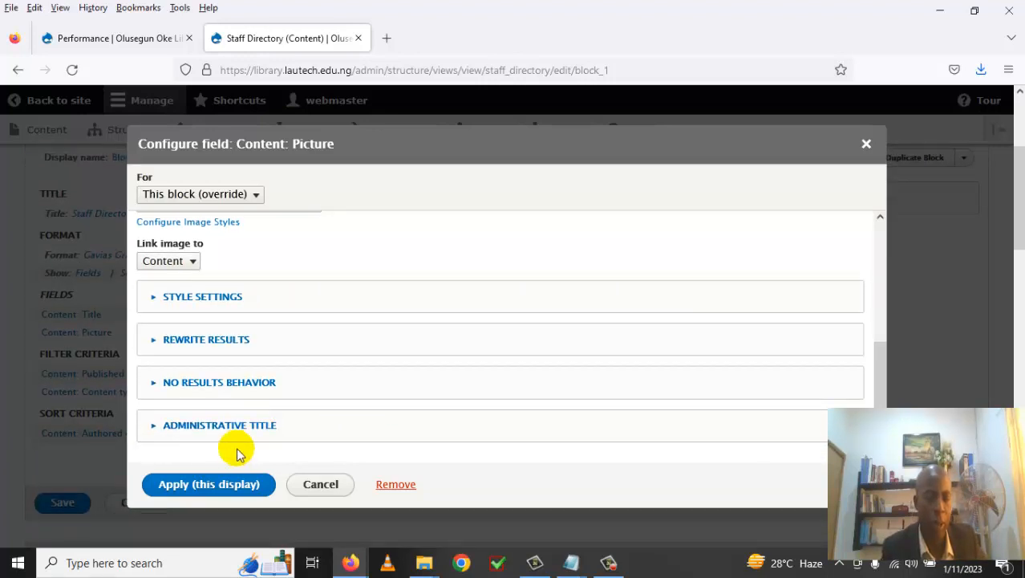
left_click(229, 493)
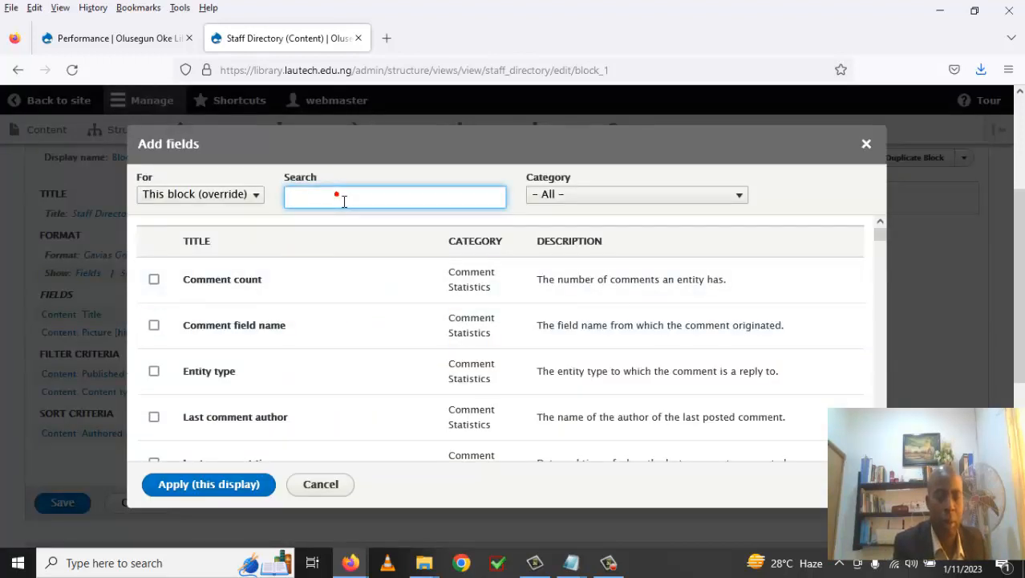
Add the Surname field to the block, excluded from display and linked to the Content.
type("sur")
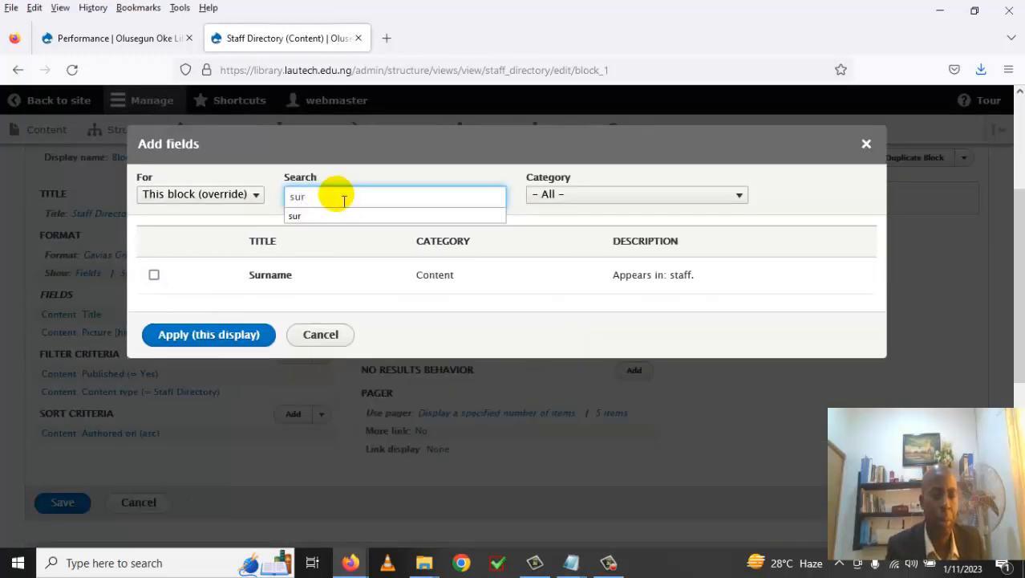
left_click(154, 275)
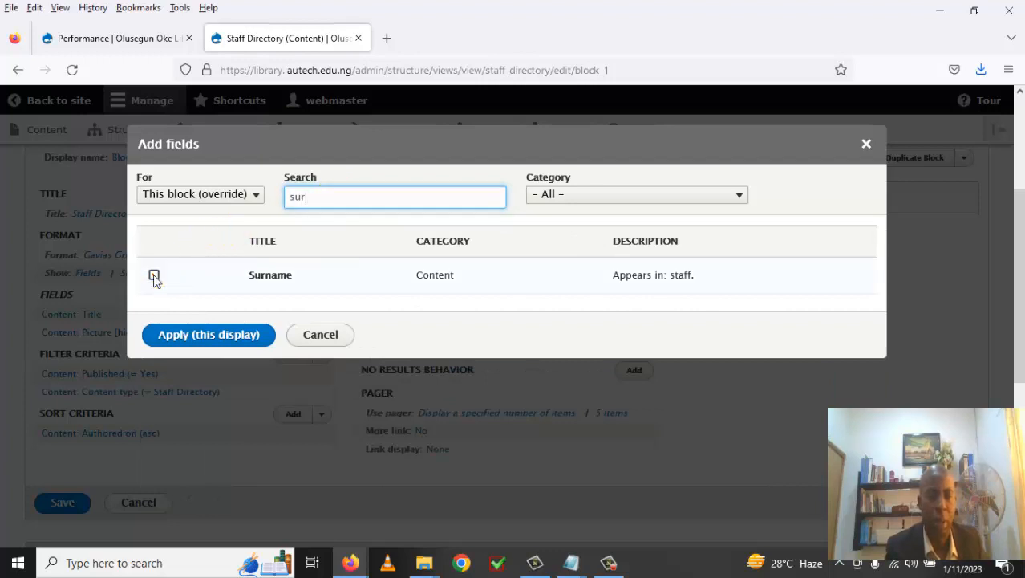
left_click(224, 364)
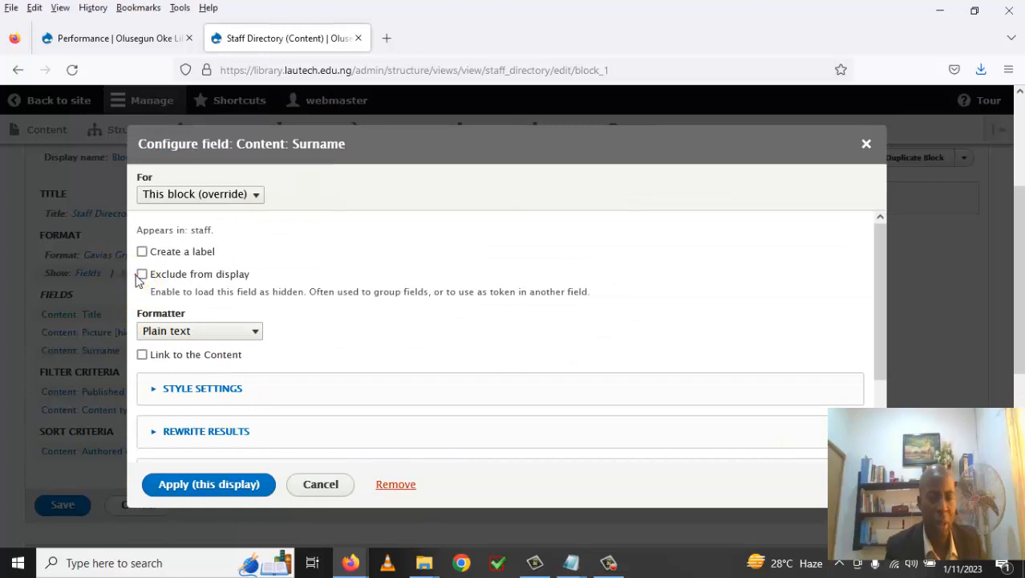
left_click(151, 297)
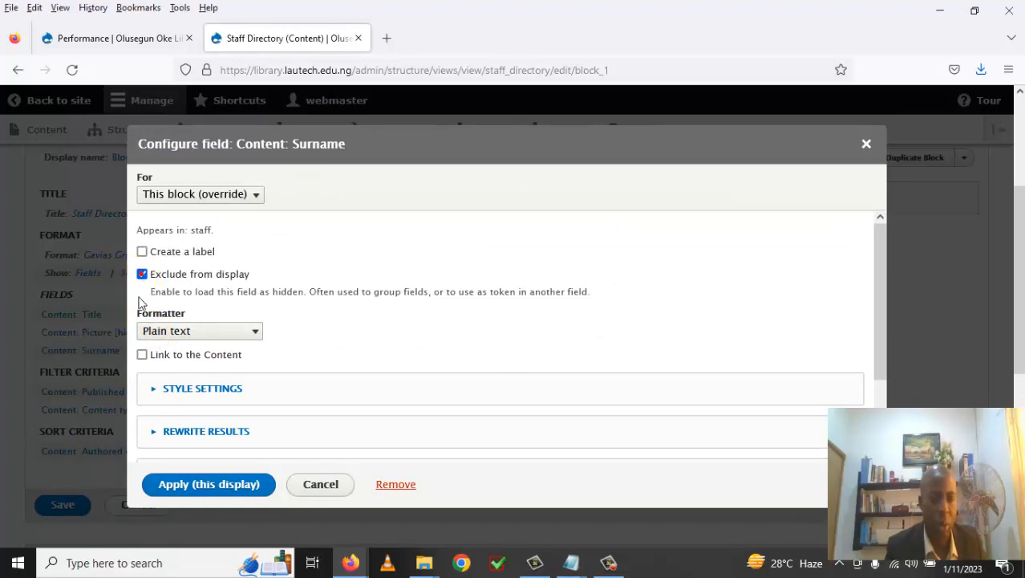
left_click(148, 382)
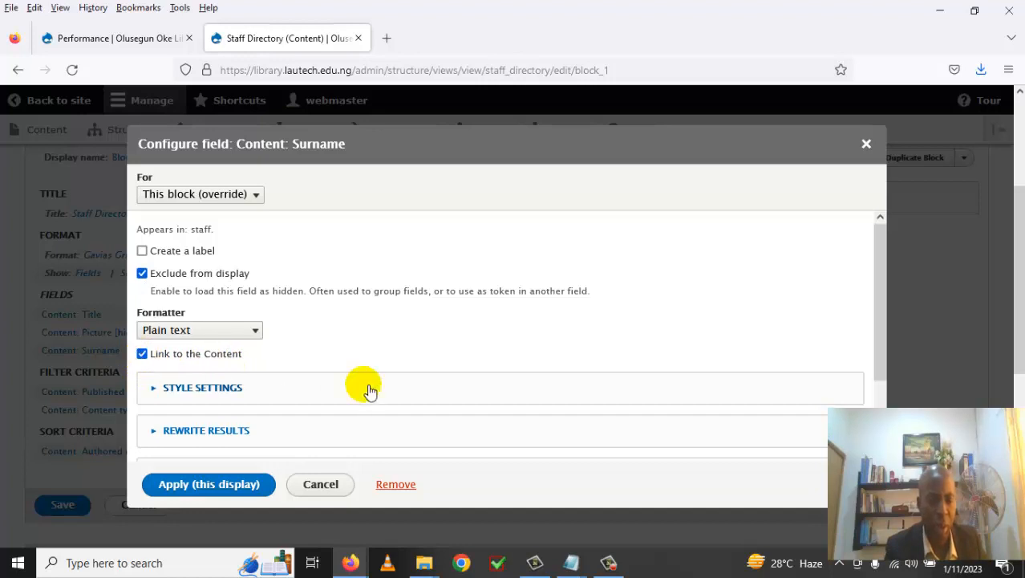
scroll(365, 390, "down", 3)
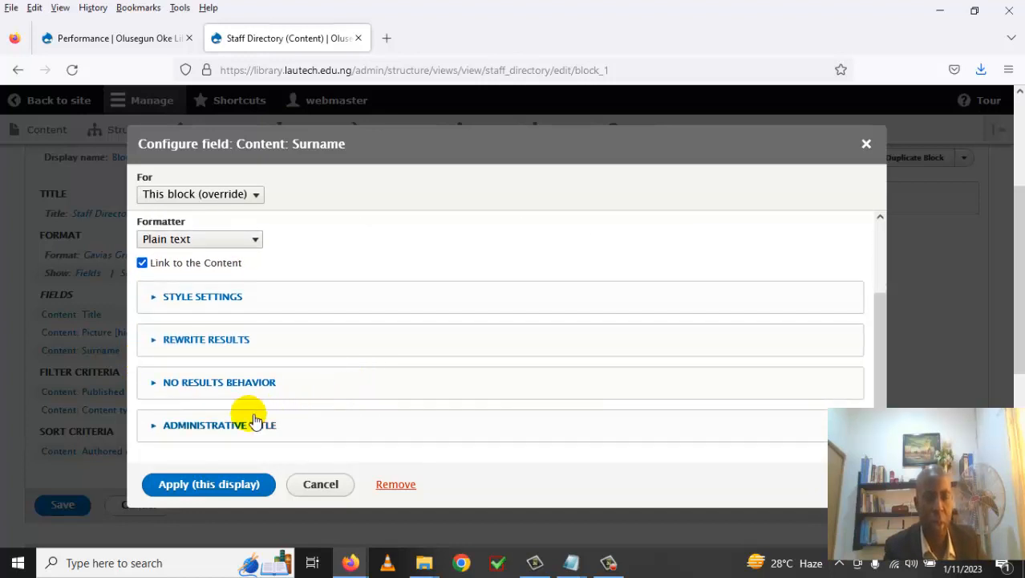
left_click(224, 484)
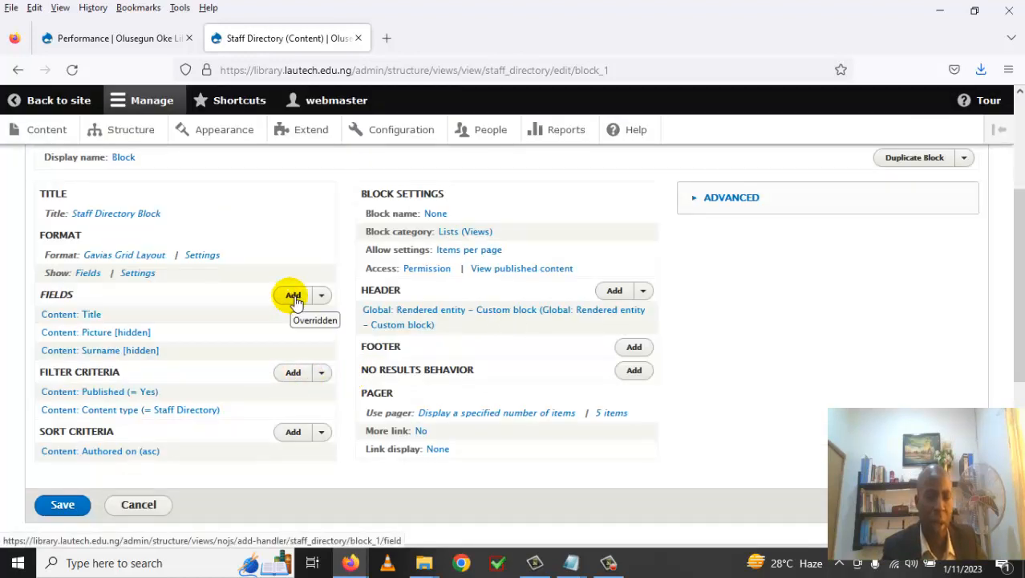
Add the First name field to the block's fields, excluded from display.
left_click(296, 298)
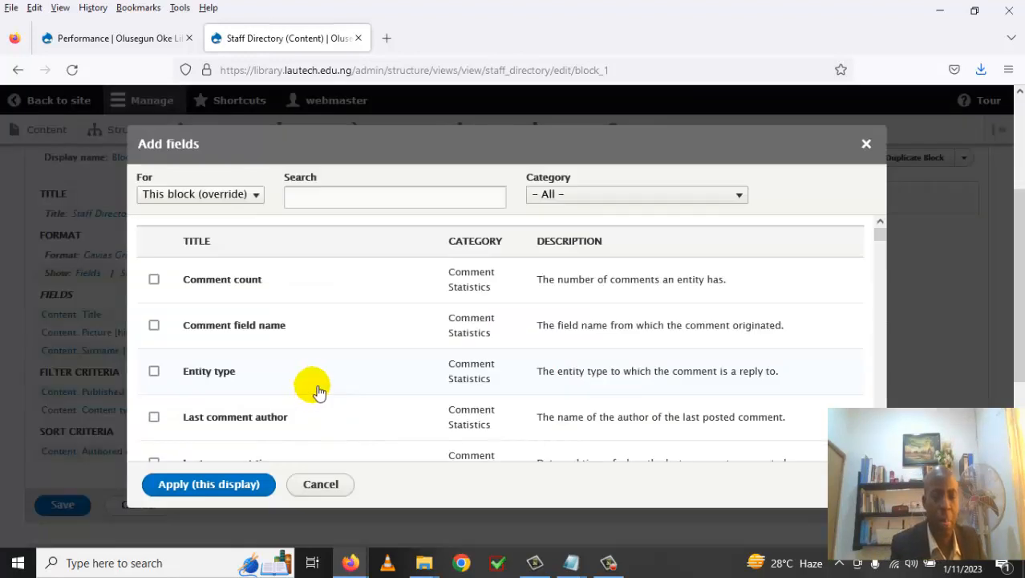
left_click(317, 206)
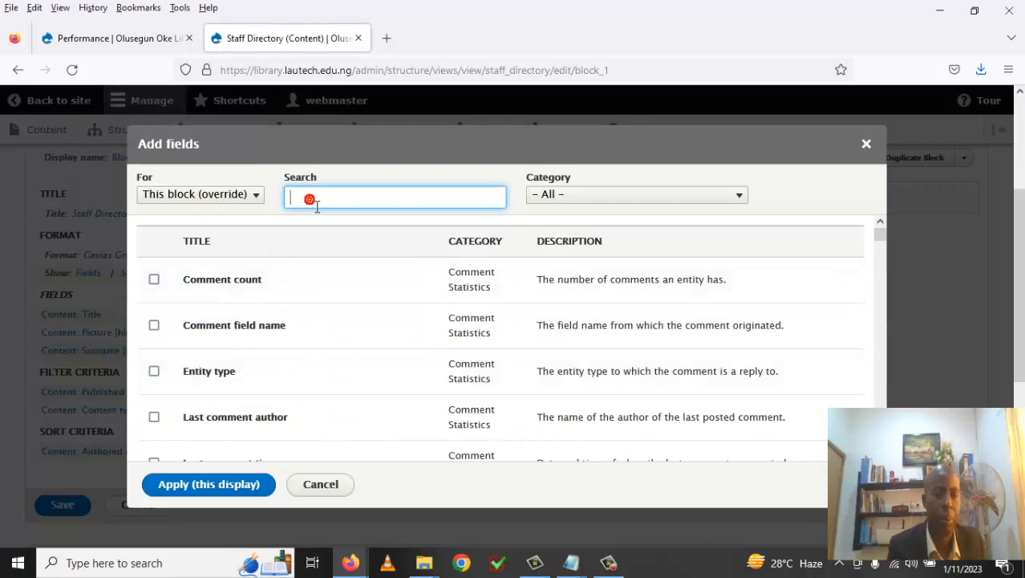
type("firs")
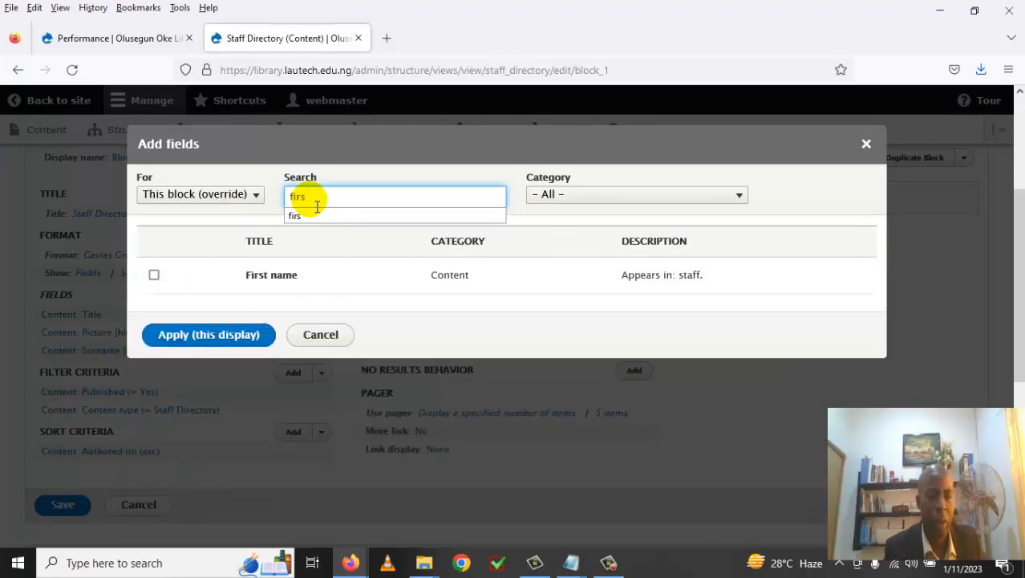
left_click(153, 274)
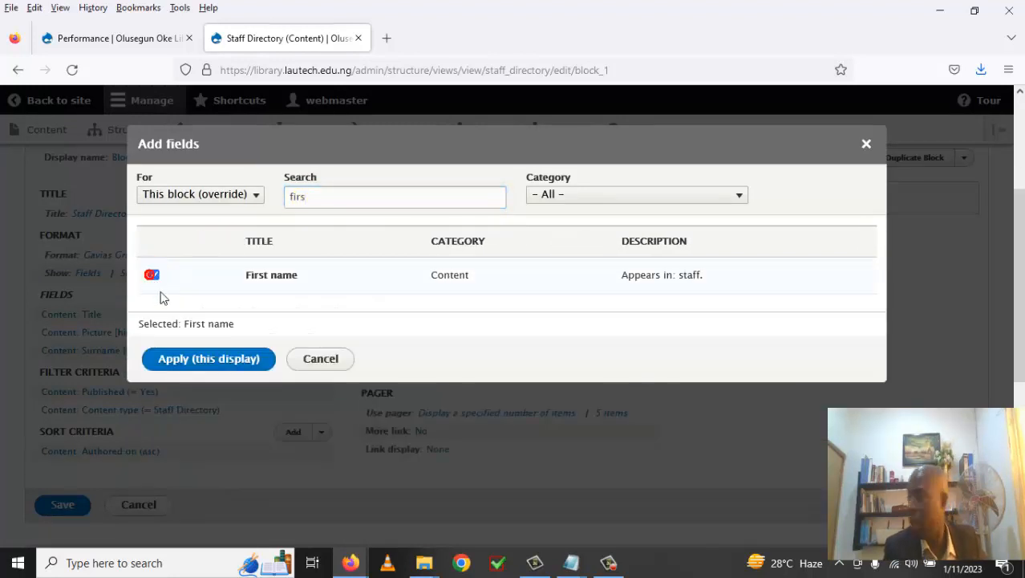
left_click(201, 359)
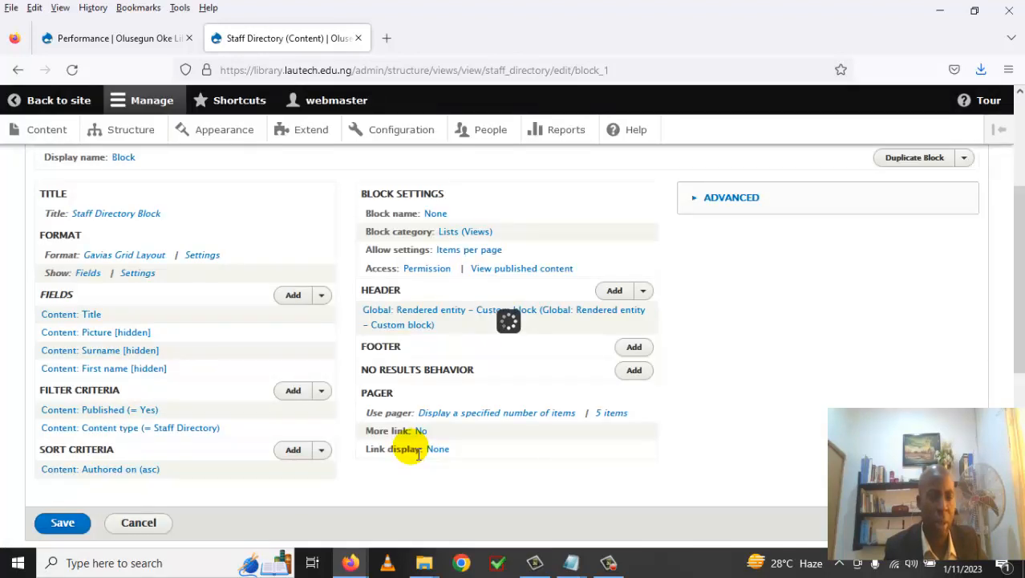
Add the Middle name field to the block's fields, excluded from display.
scroll(246, 437, "down", 1)
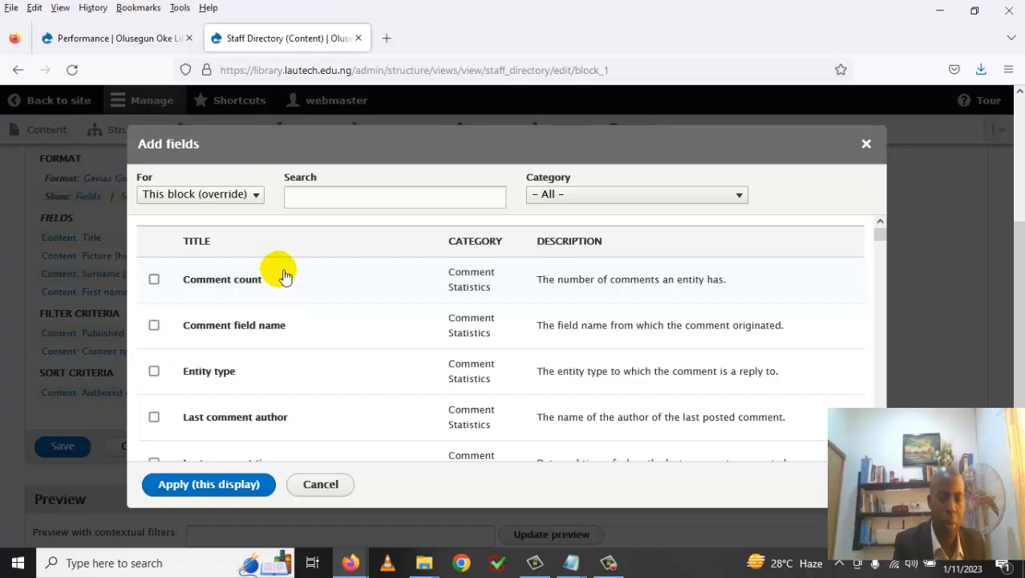
left_click(303, 201)
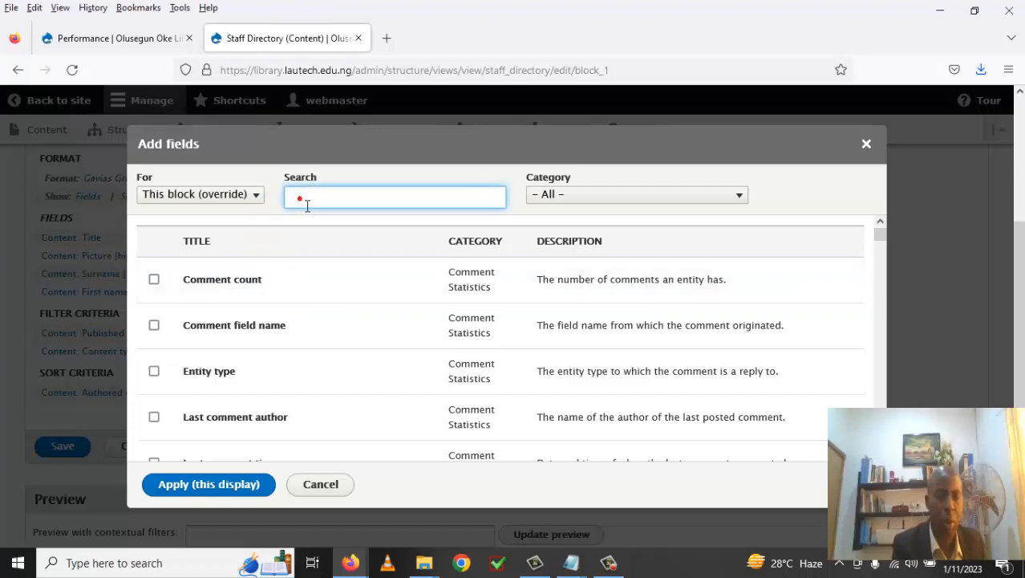
type("midd")
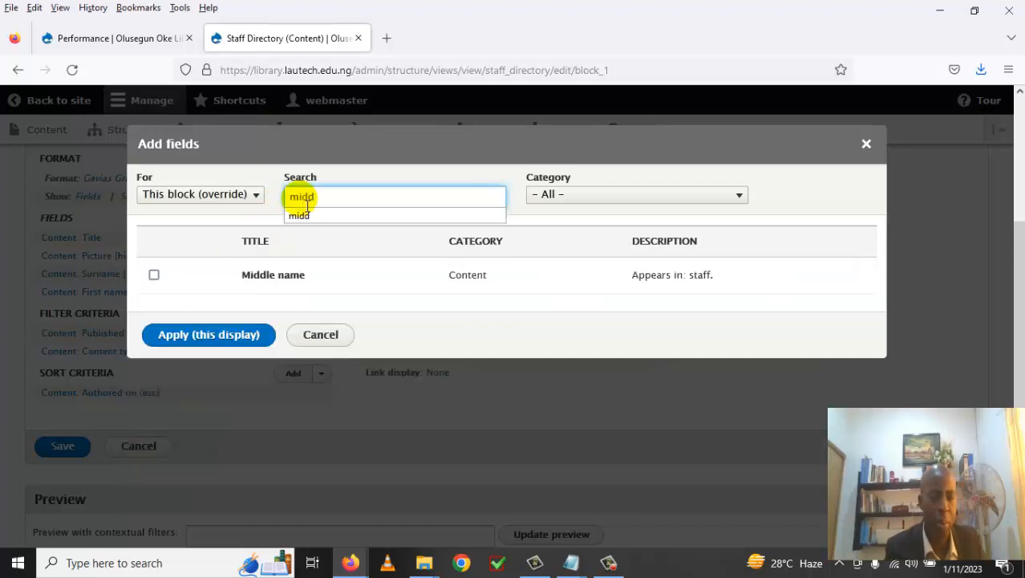
left_click(155, 275)
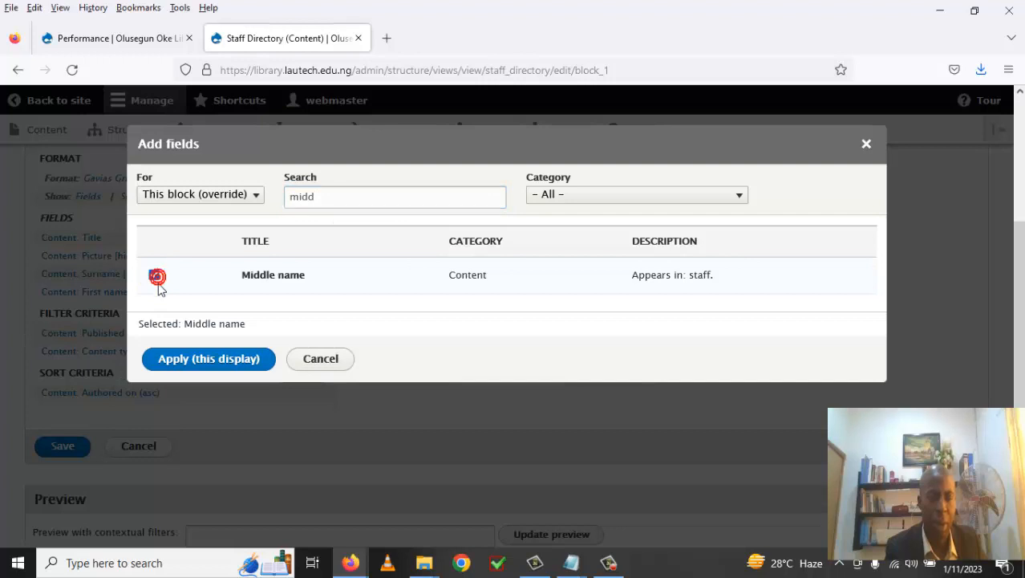
left_click(239, 365)
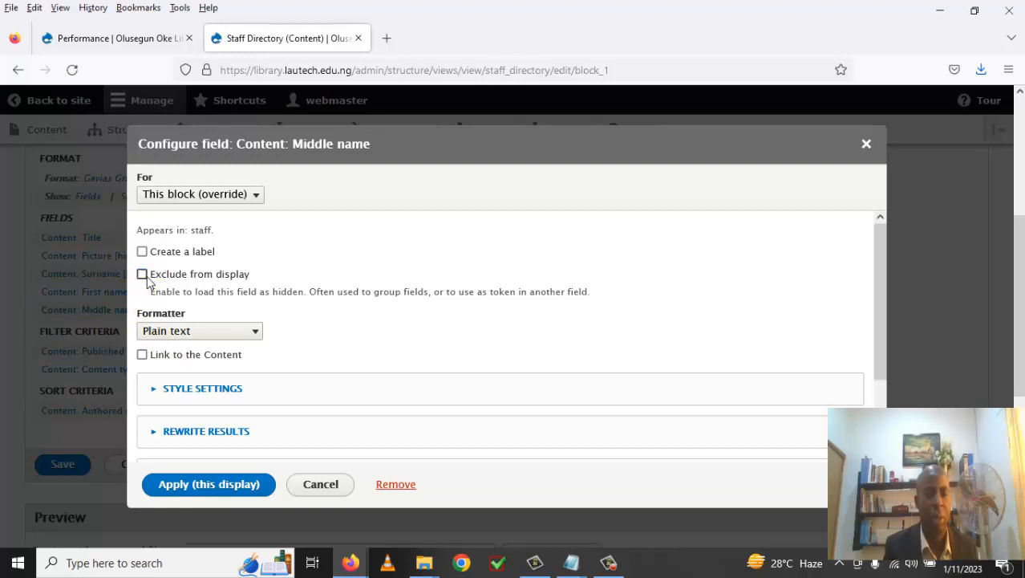
left_click(241, 483)
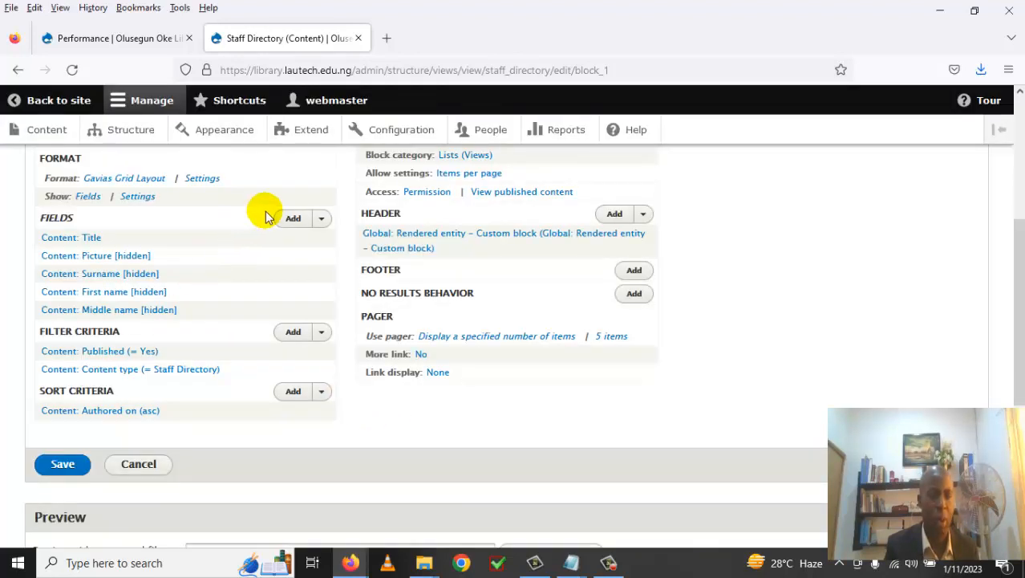
Add the Directorate/Unit field to the block's fields, excluded from display.
left_click(296, 222)
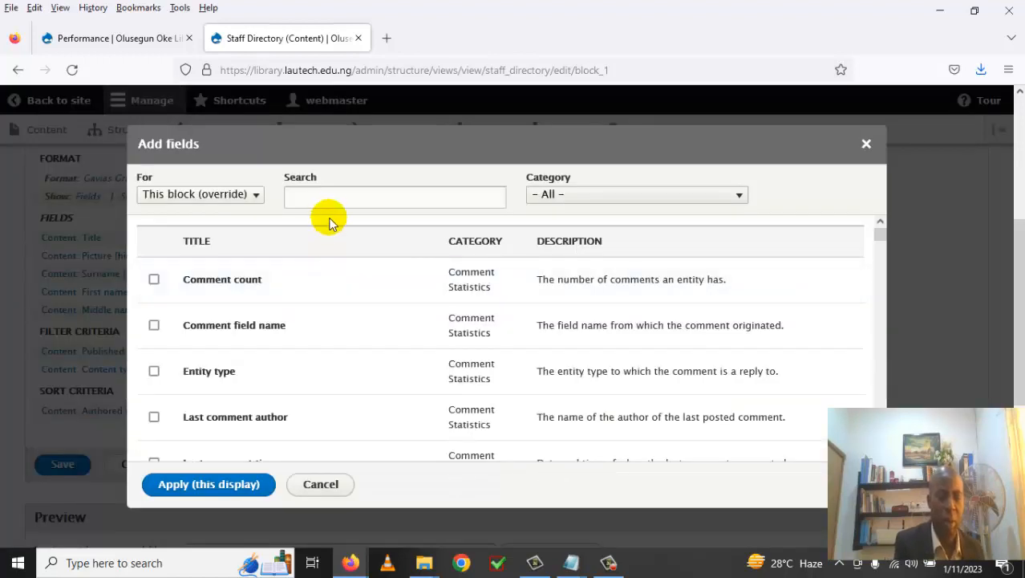
left_click(337, 208)
type("direx")
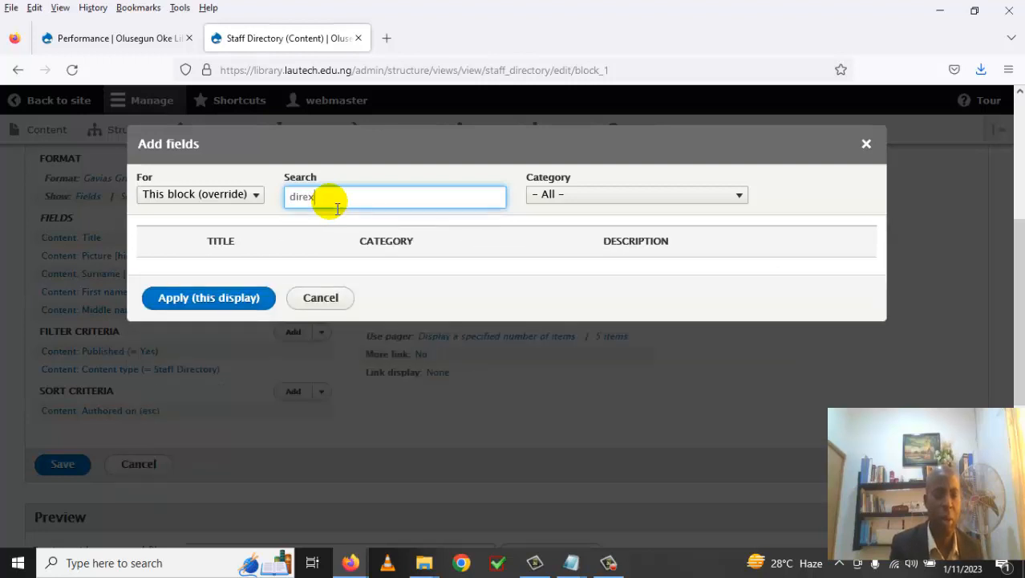
key("BackSpace")
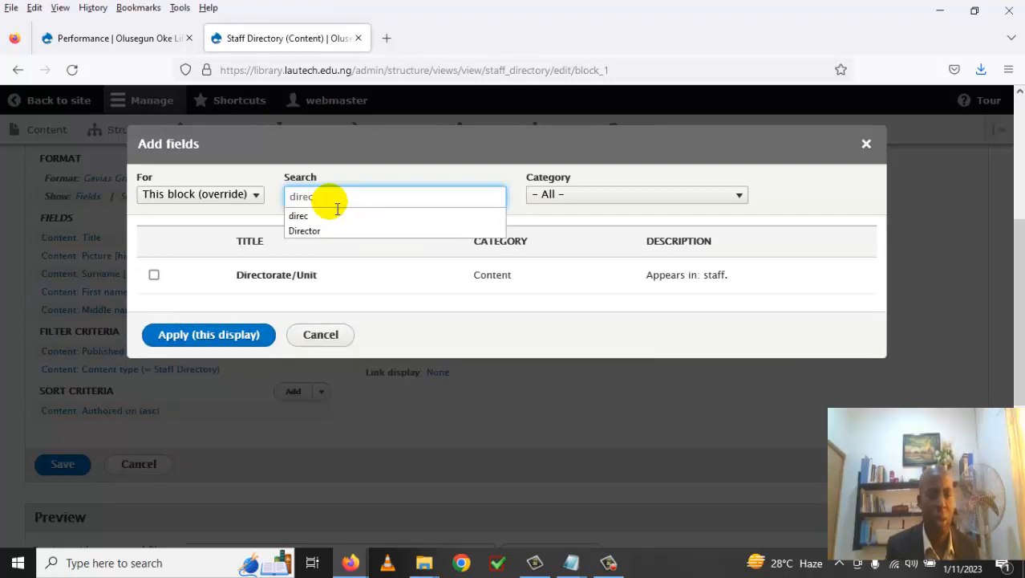
left_click(154, 275)
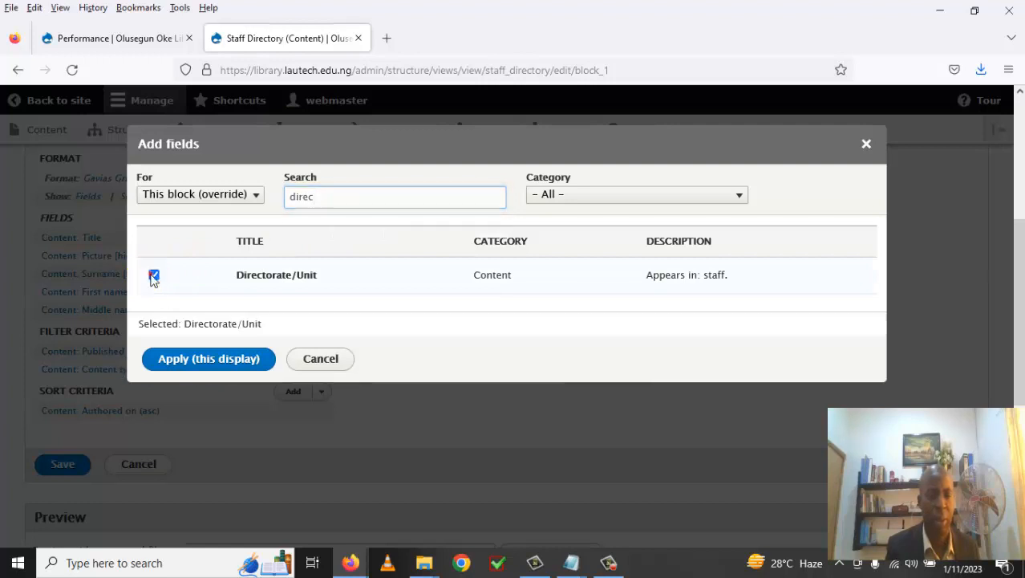
left_click(241, 360)
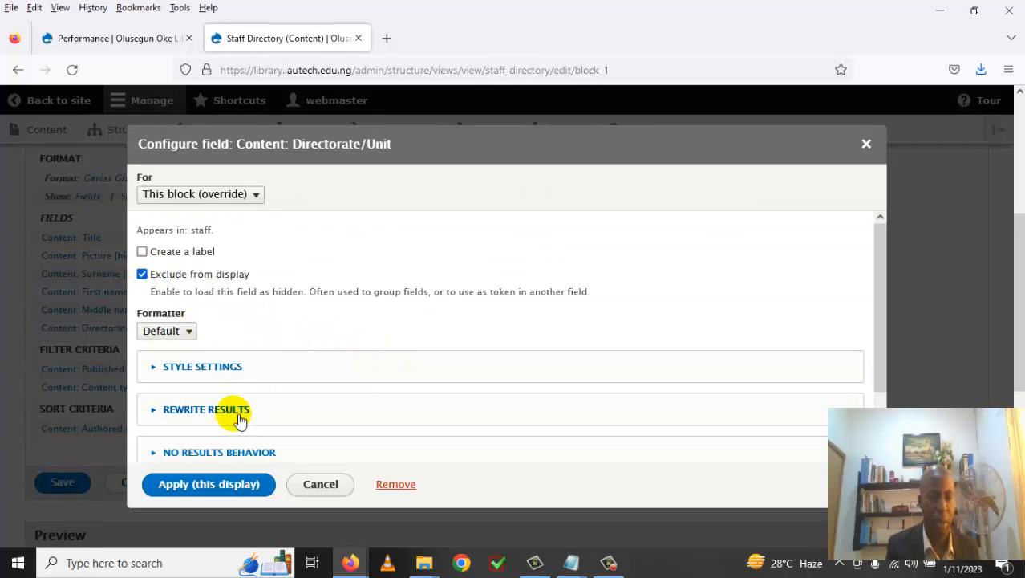
left_click(234, 489)
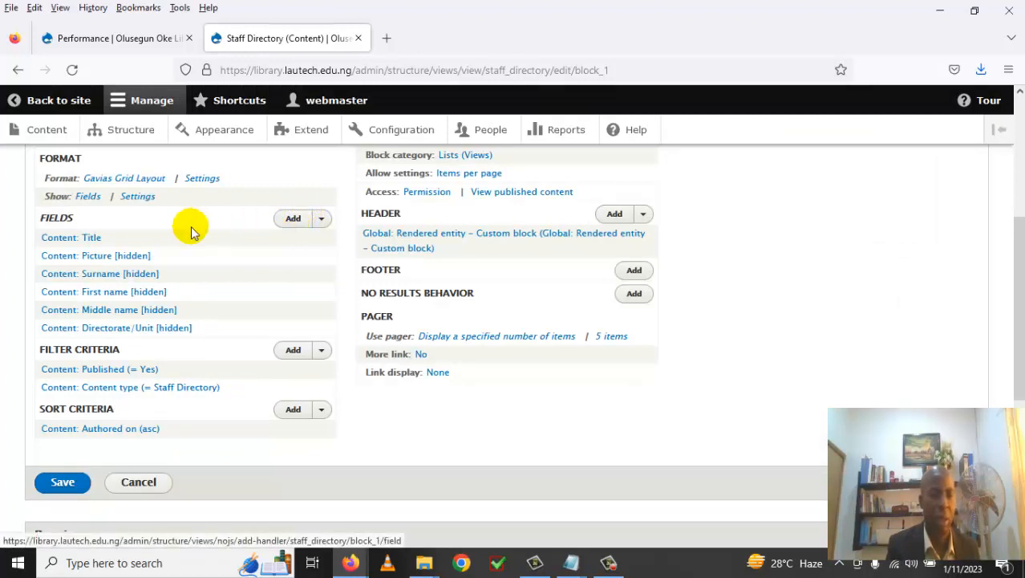
Exclude the Title field from display and add a Global: Custom text field to the block.
left_click(83, 238)
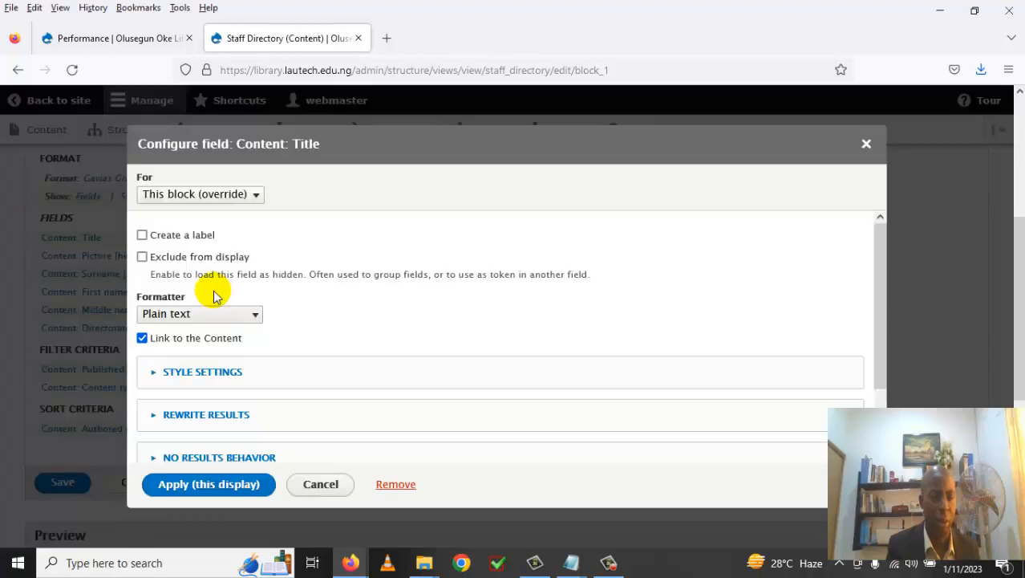
left_click(218, 486)
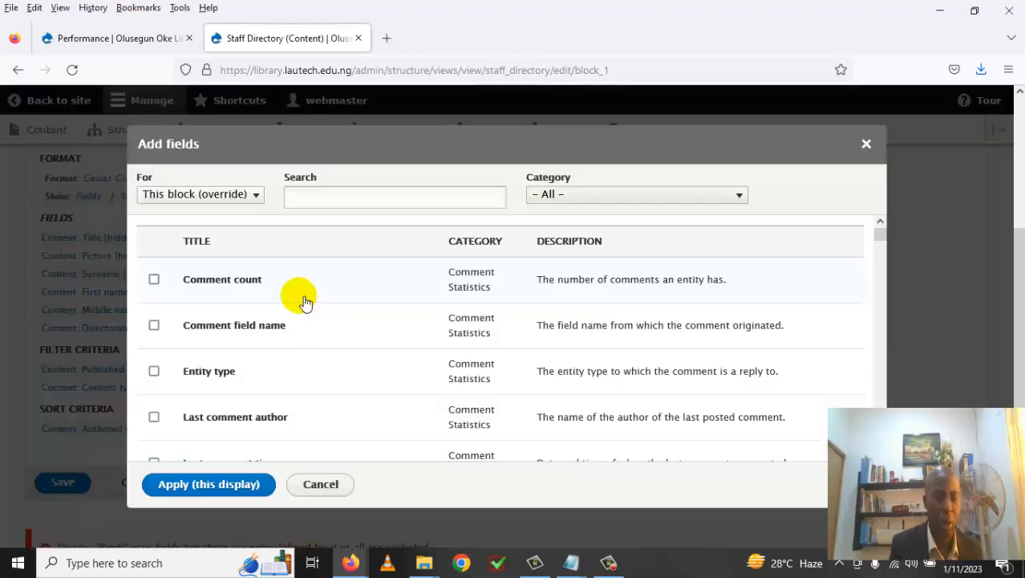
left_click(307, 203)
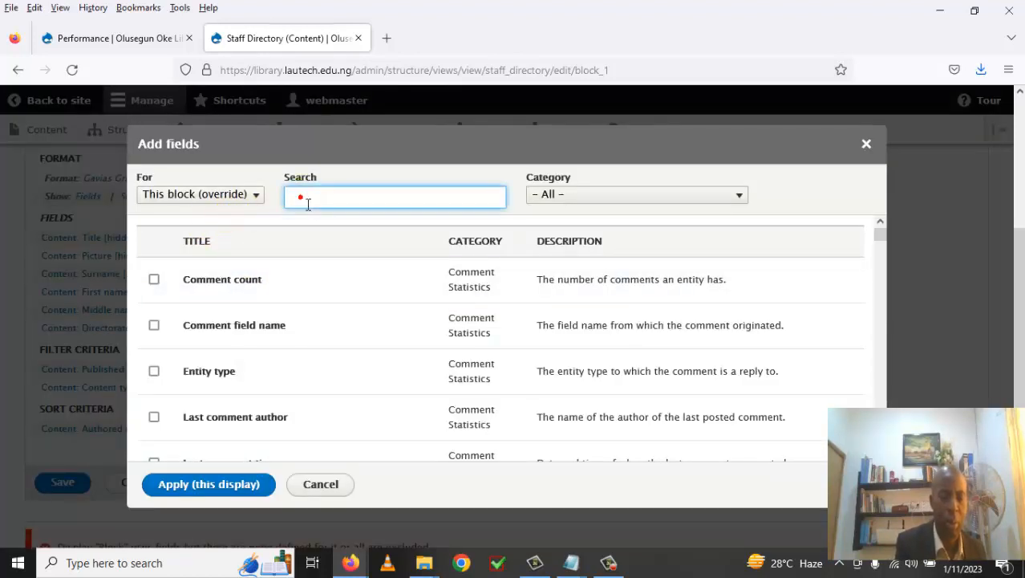
type("cust")
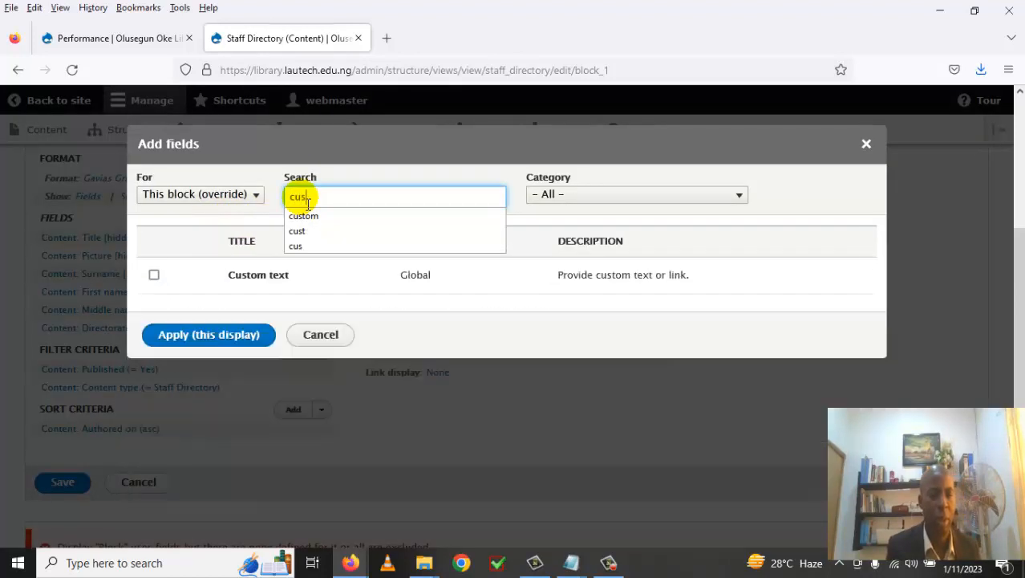
left_click(154, 274)
left_click(230, 364)
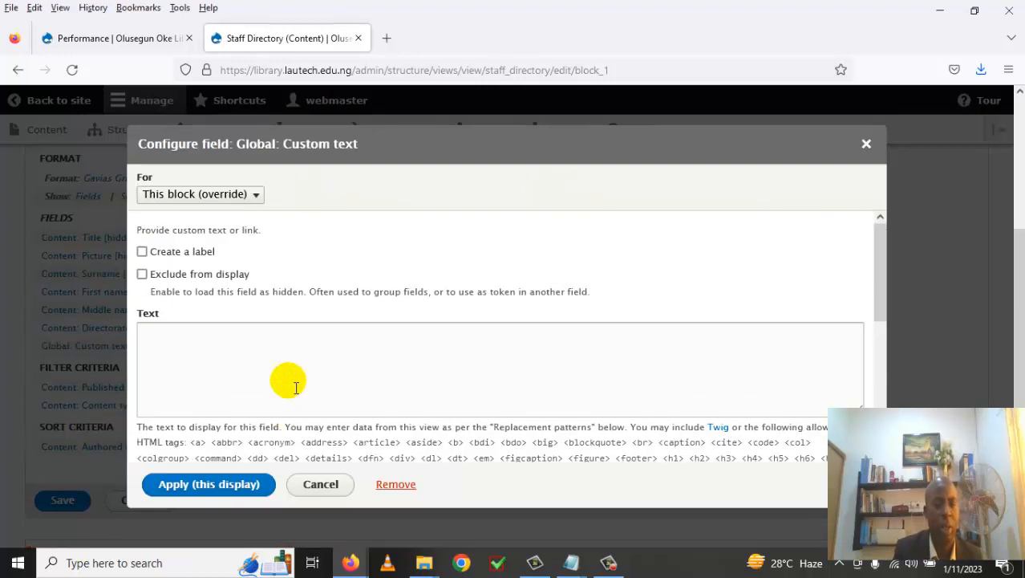
Copy the post-block HTML template from Adding Views.txt in Notepad into the Custom text field's text.
left_click(194, 346)
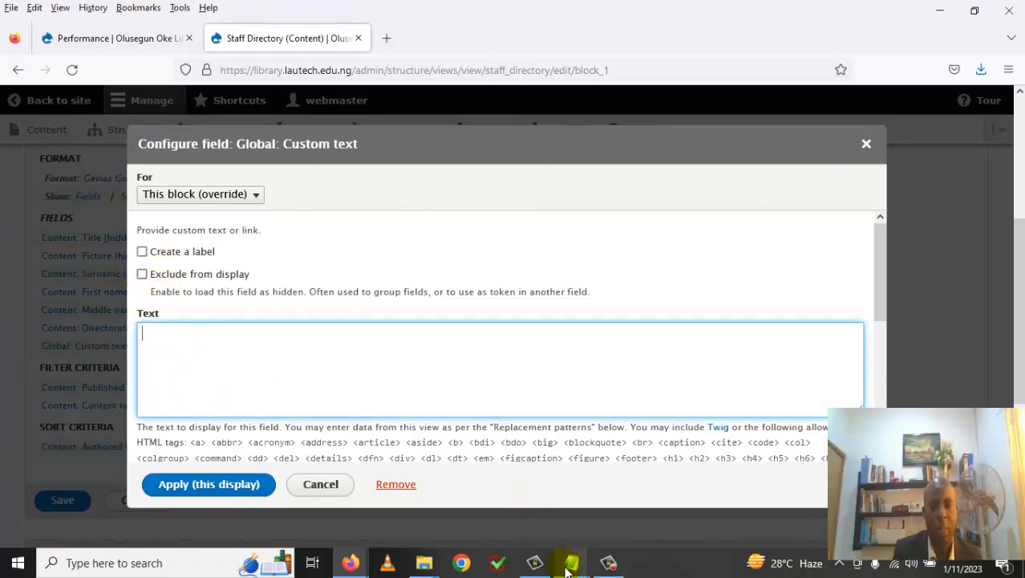
mouse_move(570, 564)
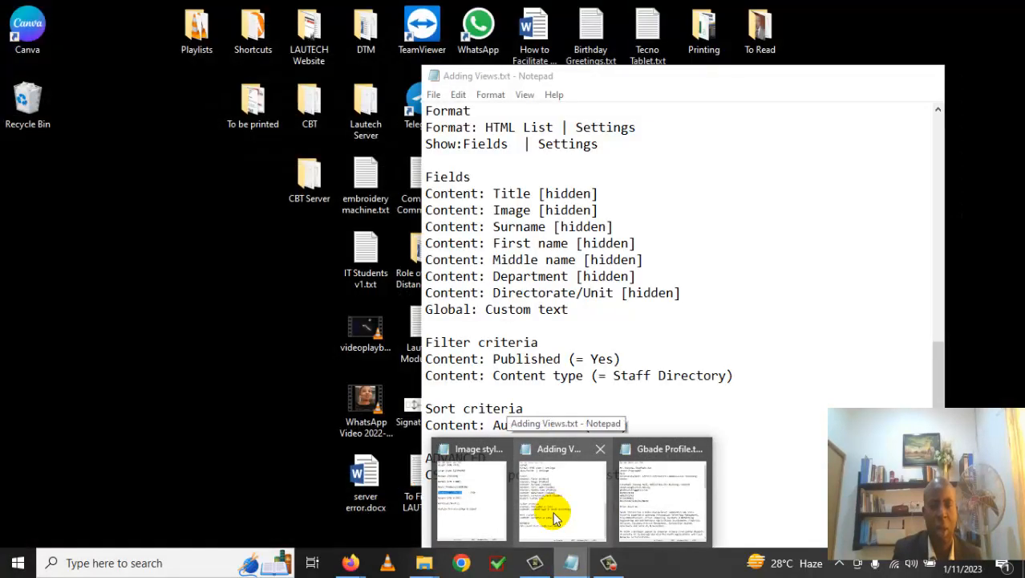
left_click(554, 512)
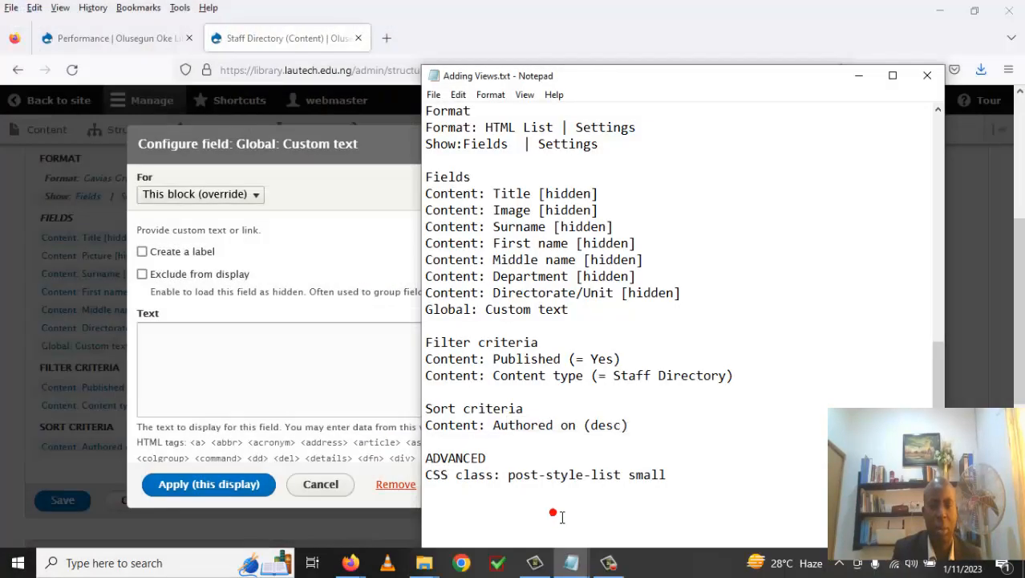
scroll(562, 505, "up", 9)
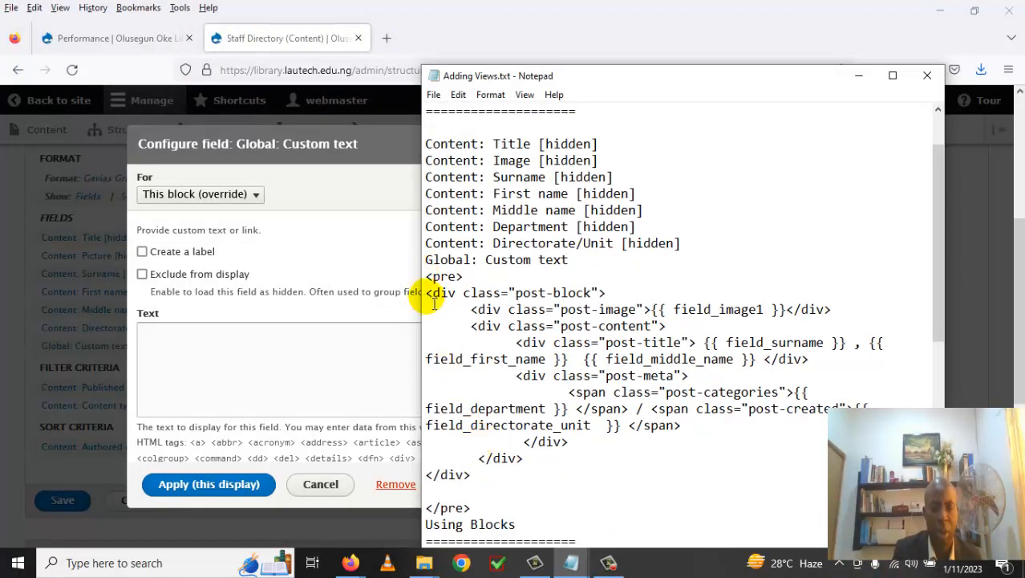
left_click_drag(431, 299, 549, 474)
right_click(551, 378)
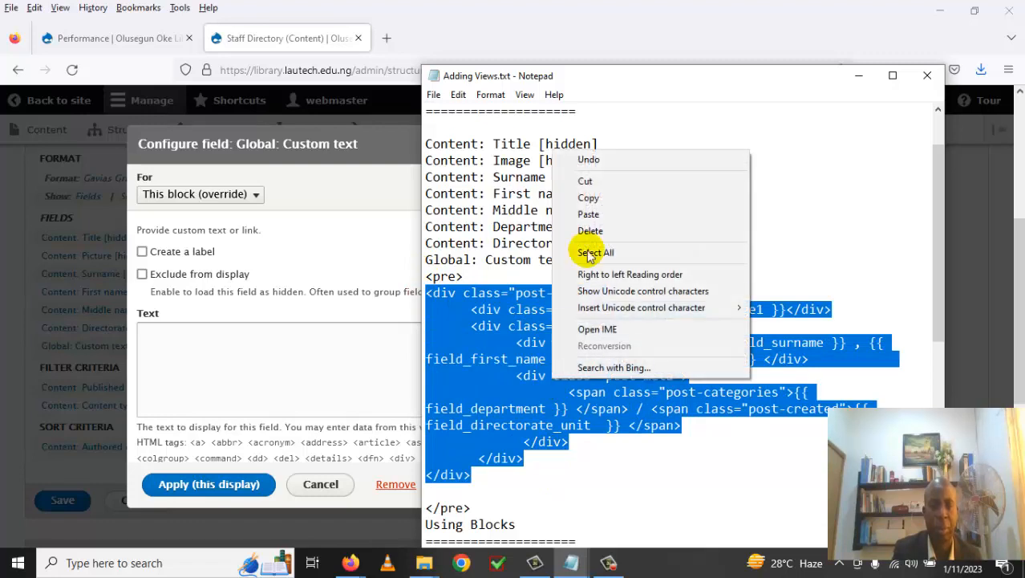
left_click(601, 197)
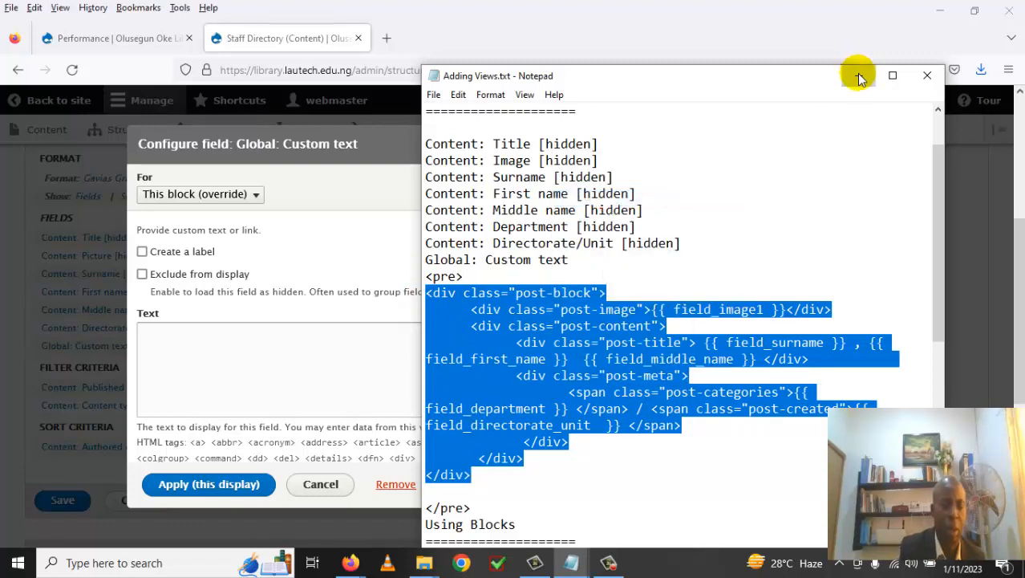
left_click(857, 76)
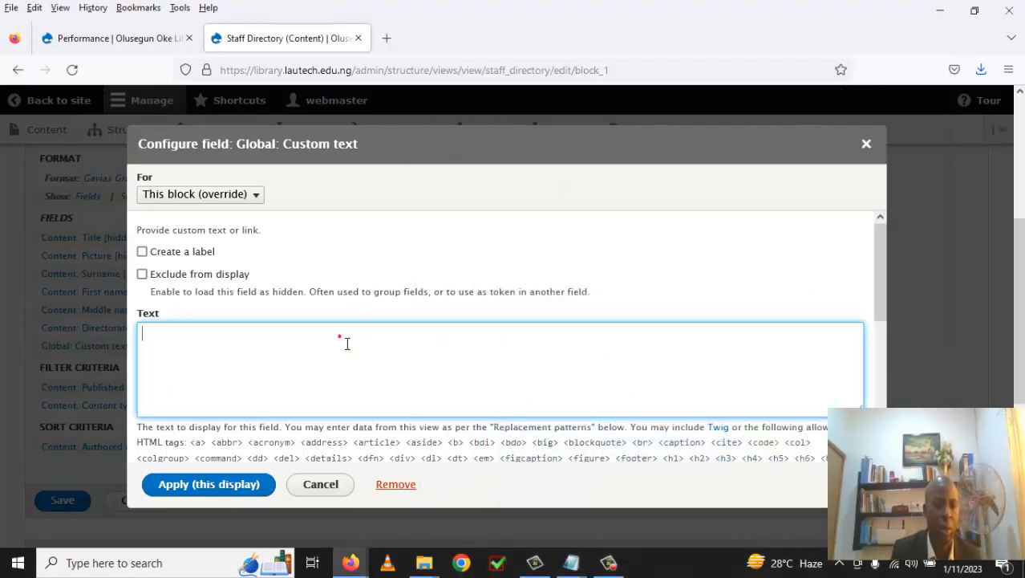
key("ctrl+v")
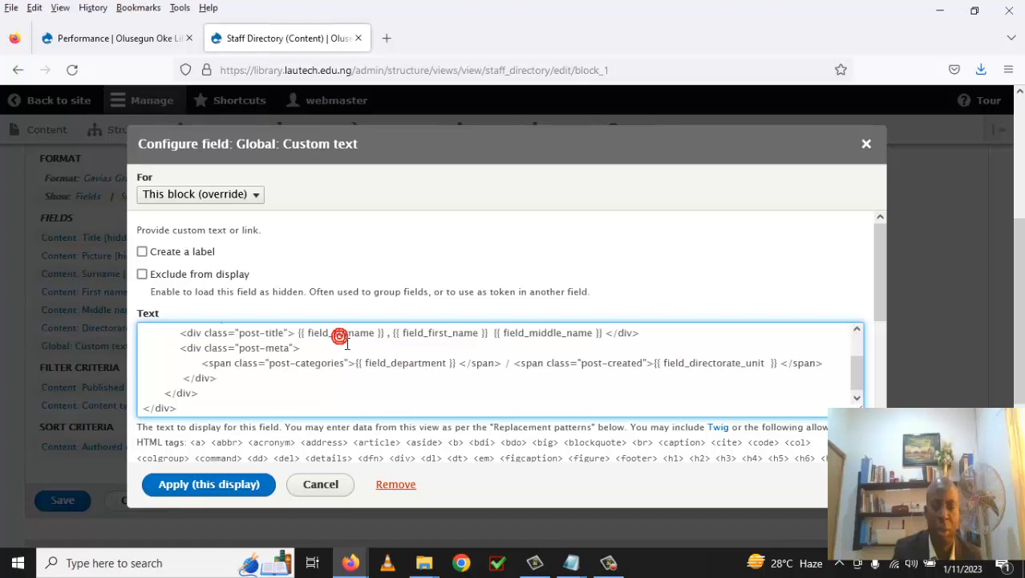
Check the template's tokens against the available replacement patterns, then apply the Custom text field and save the view.
scroll(374, 383, "down", 1)
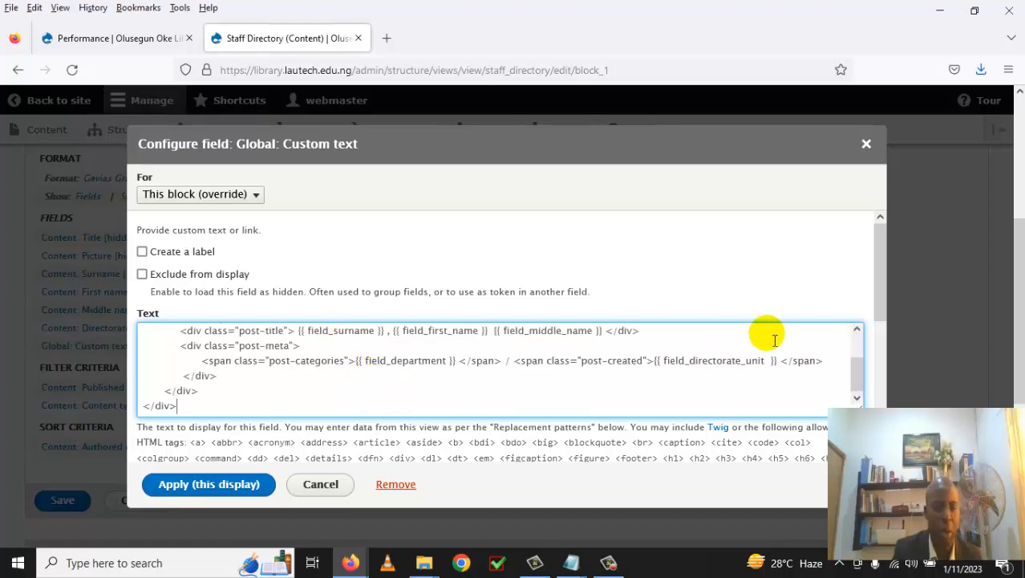
left_click_drag(886, 295, 858, 390)
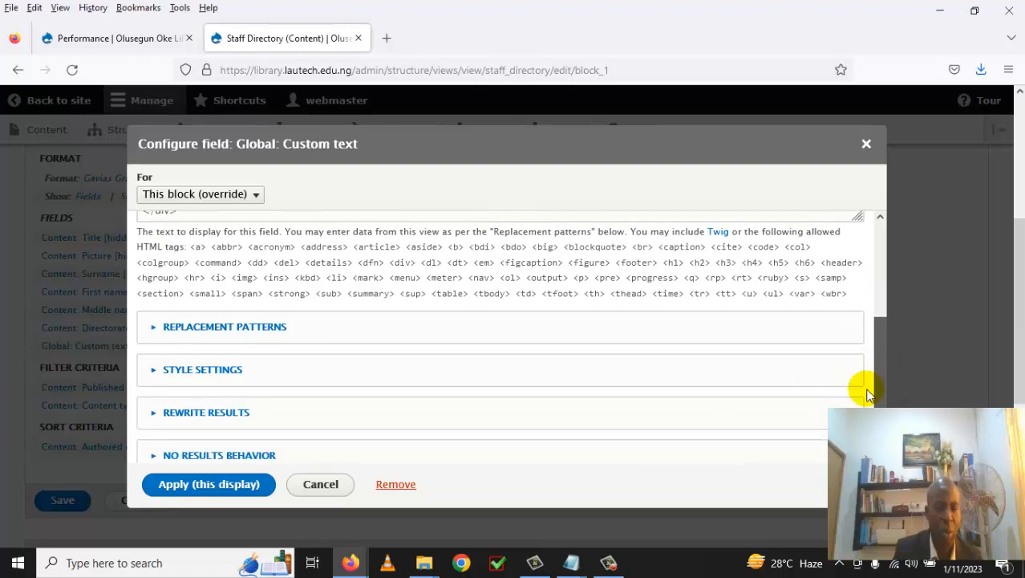
left_click(154, 334)
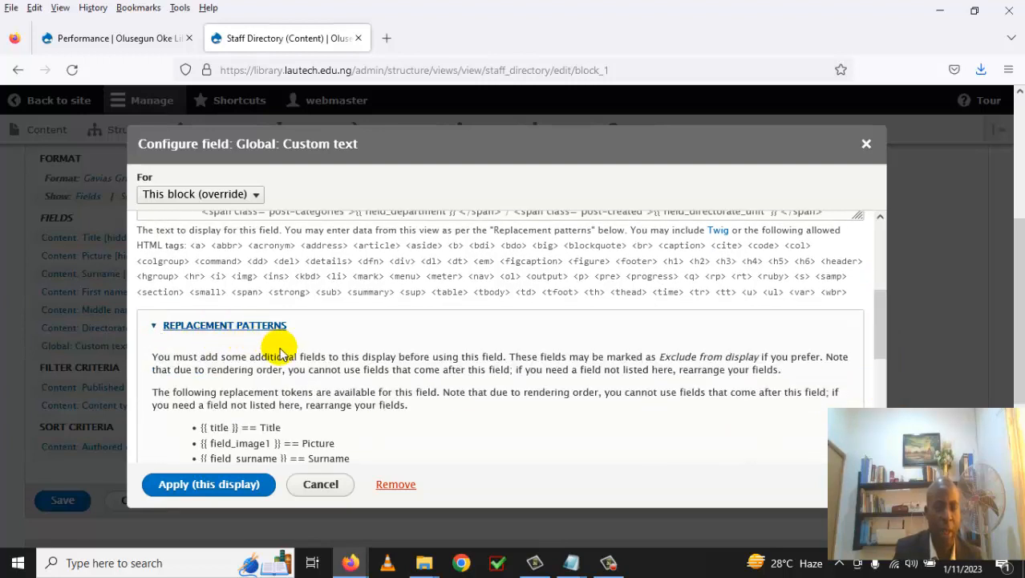
scroll(403, 444, "down", 2)
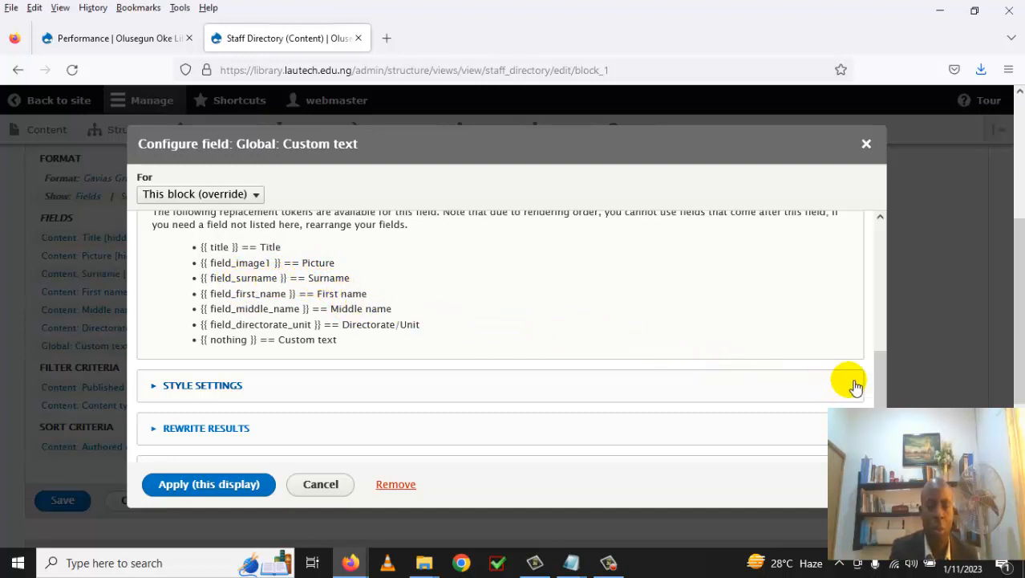
left_click_drag(881, 371, 874, 249)
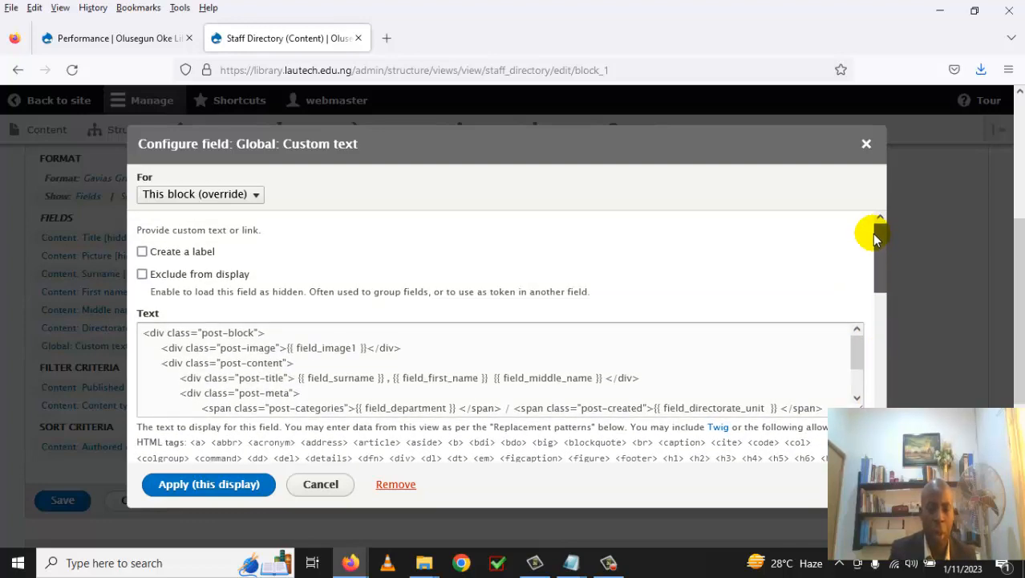
left_click_drag(857, 369, 859, 396)
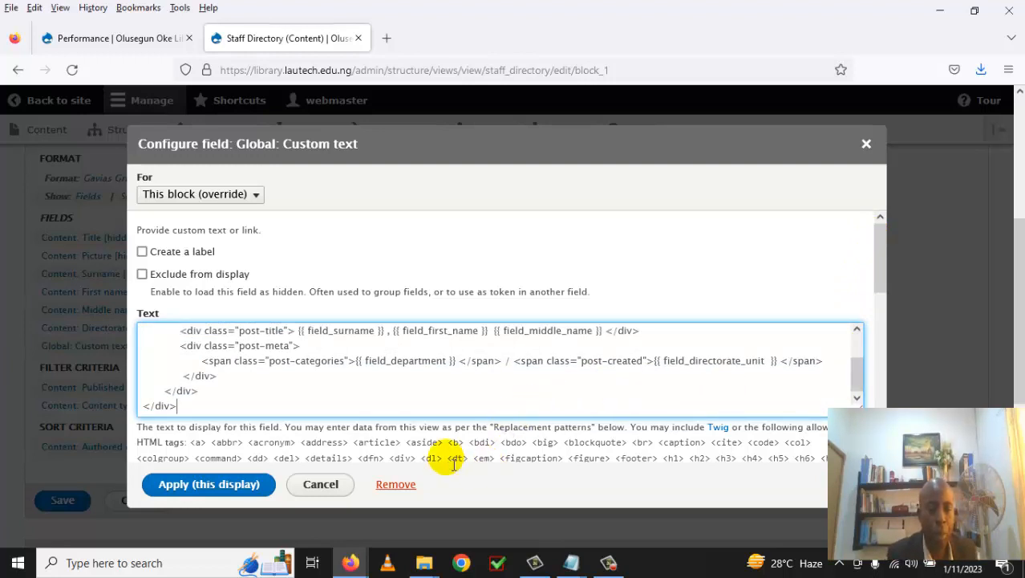
left_click(259, 482)
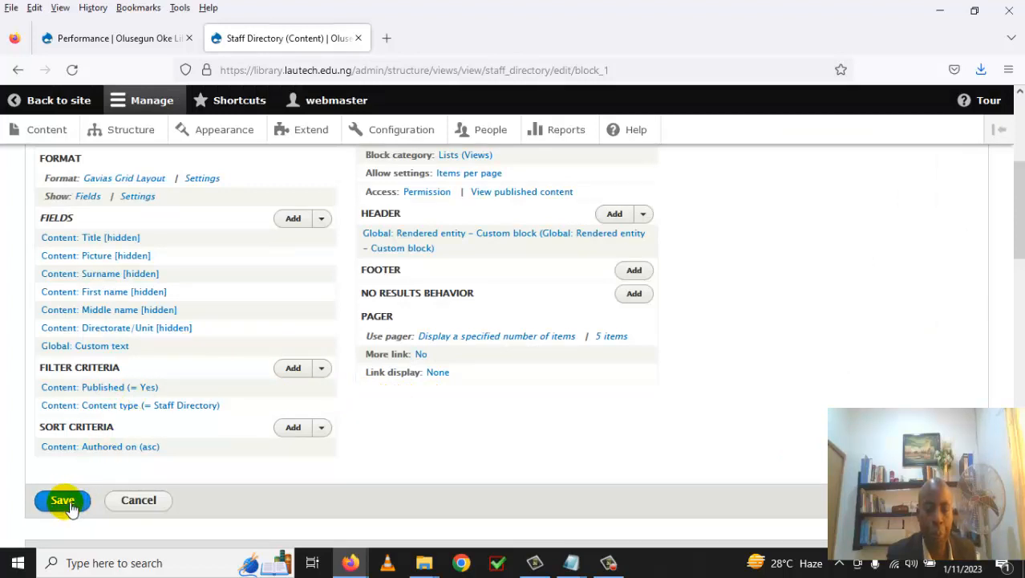
left_click(67, 503)
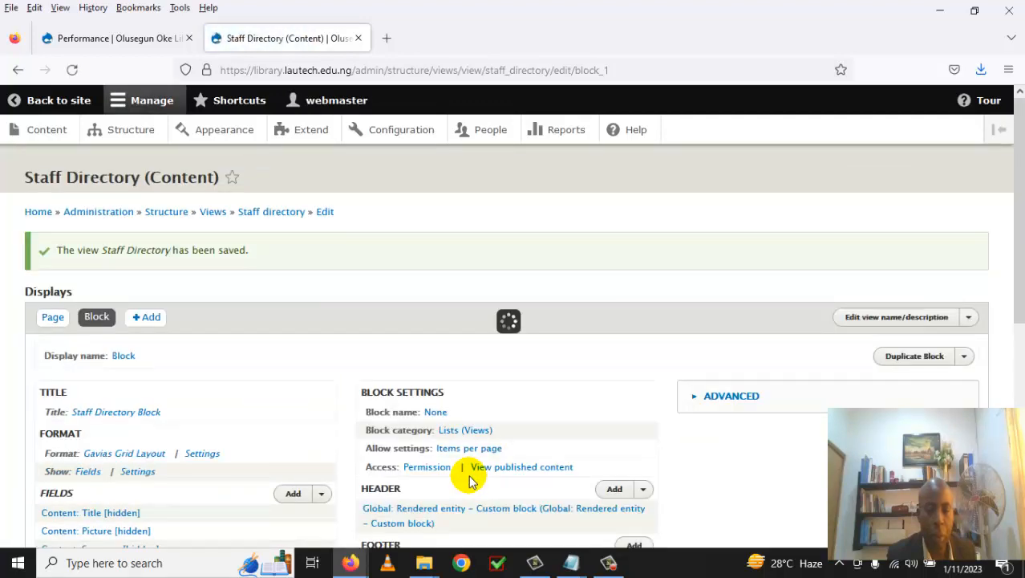
Examine the block preview's staff pictures, names and directorates, and review the block's field list.
scroll(472, 480, "down", 1)
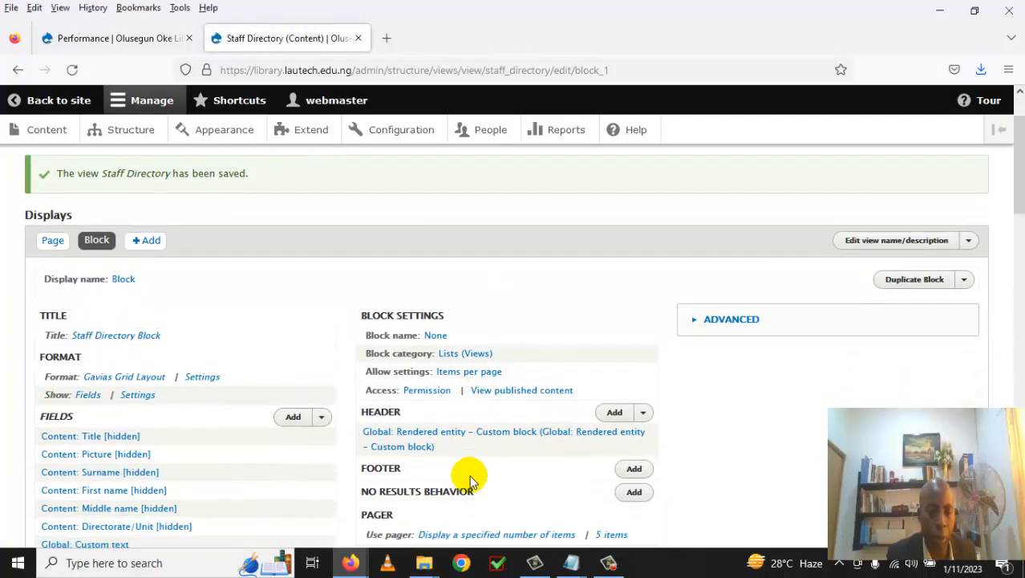
scroll(472, 480, "down", 4)
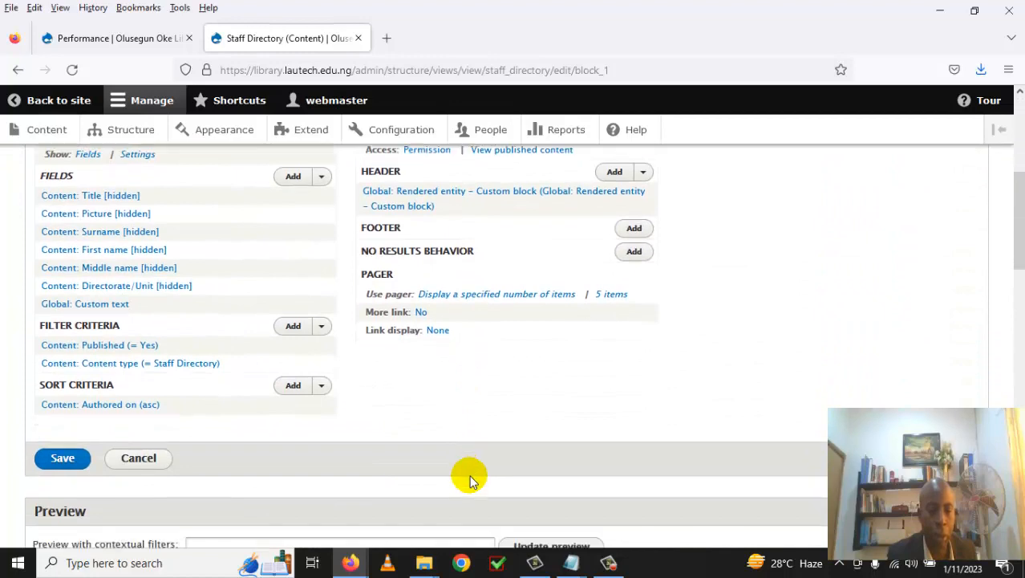
scroll(476, 481, "down", 7)
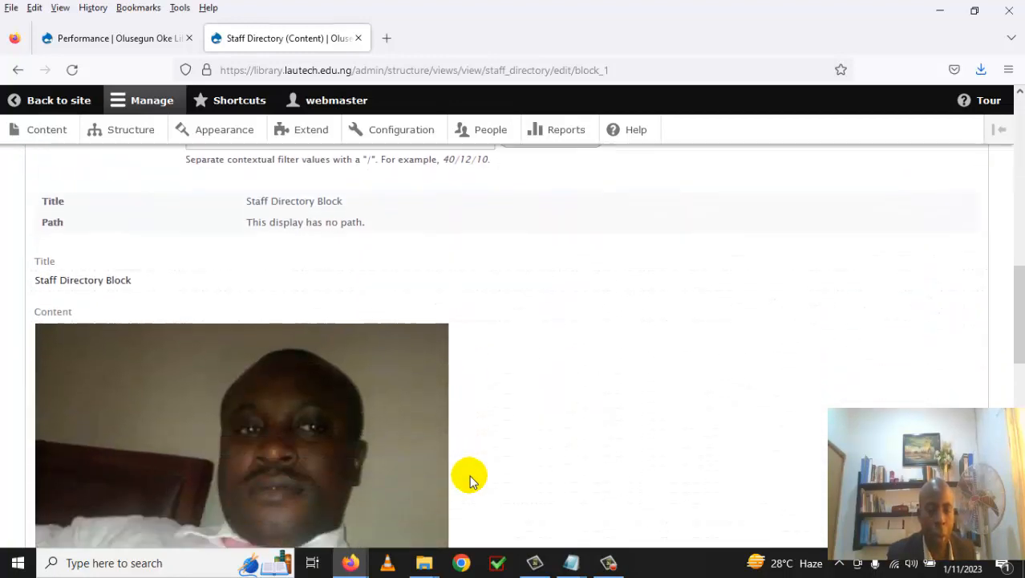
scroll(472, 480, "down", 3)
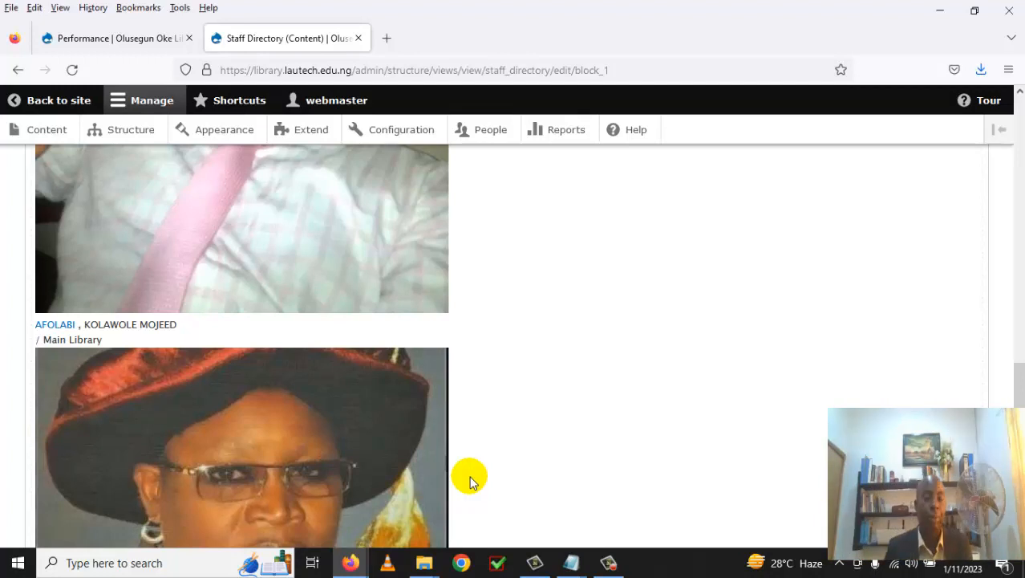
scroll(561, 384, "down", 4)
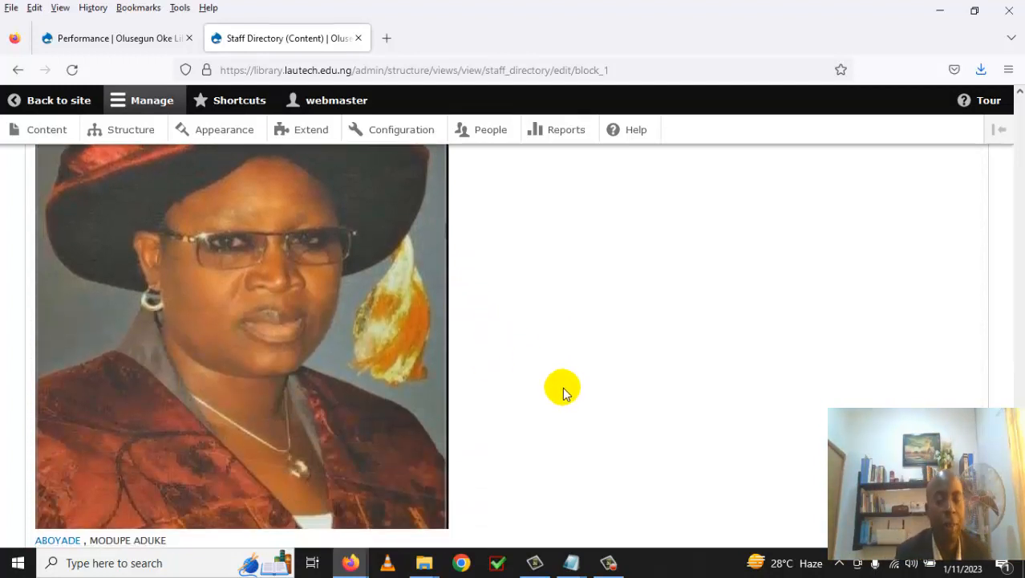
scroll(563, 393, "up", 8)
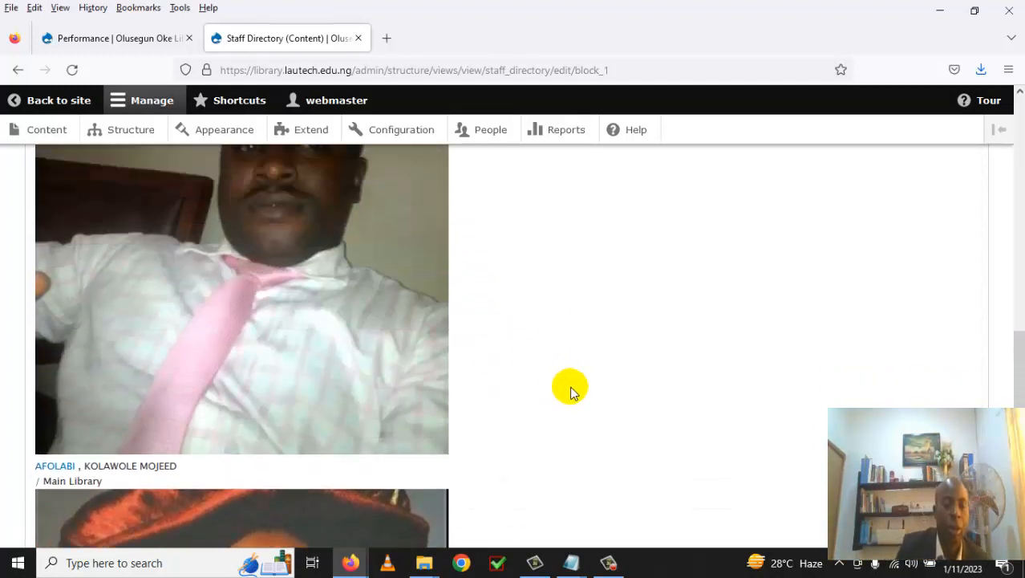
scroll(577, 383, "up", 10)
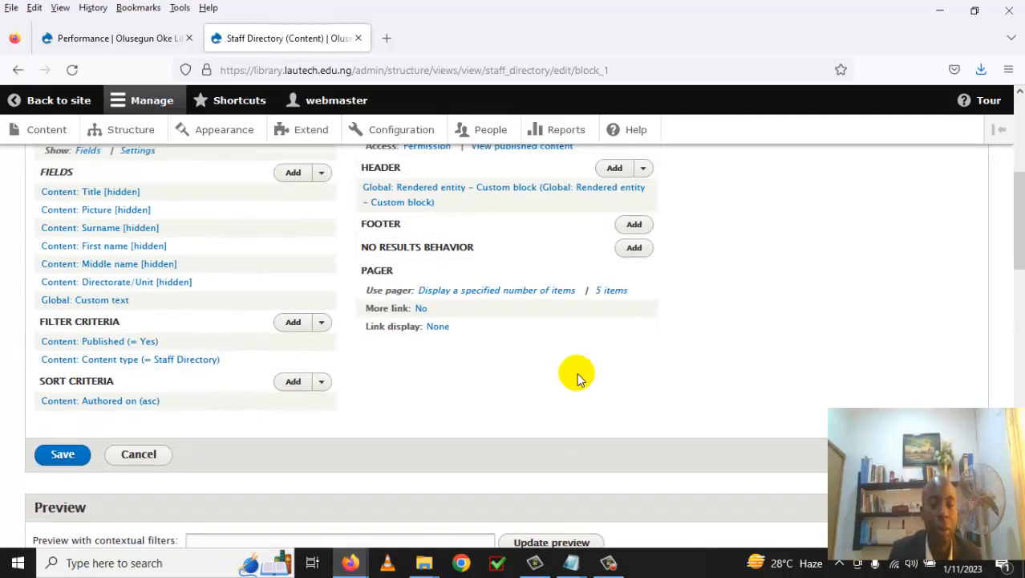
scroll(579, 379, "up", 2)
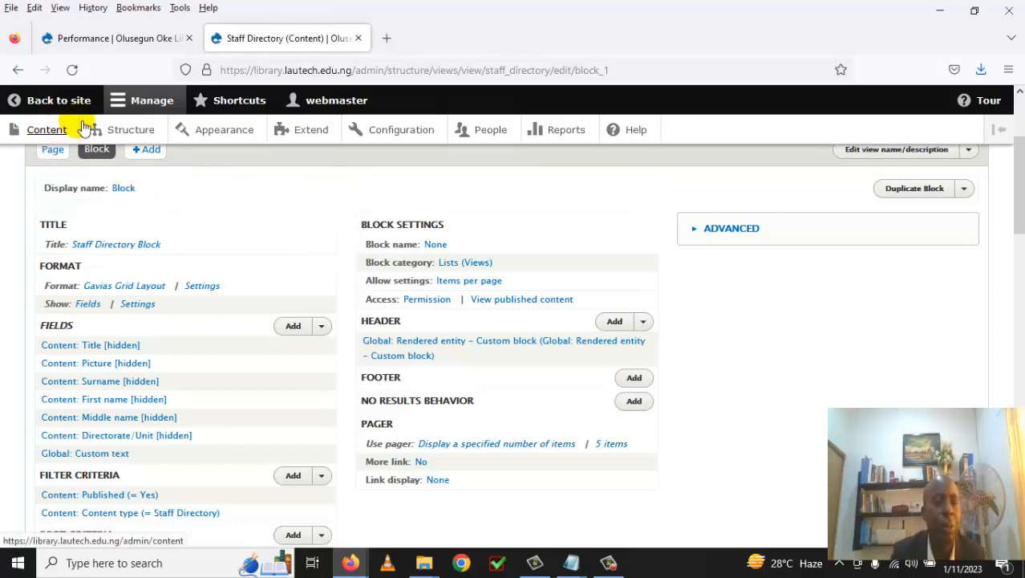
Open the configuration of the Home block builder (basic_home) in Gavias blockbuilder.
left_click(142, 135)
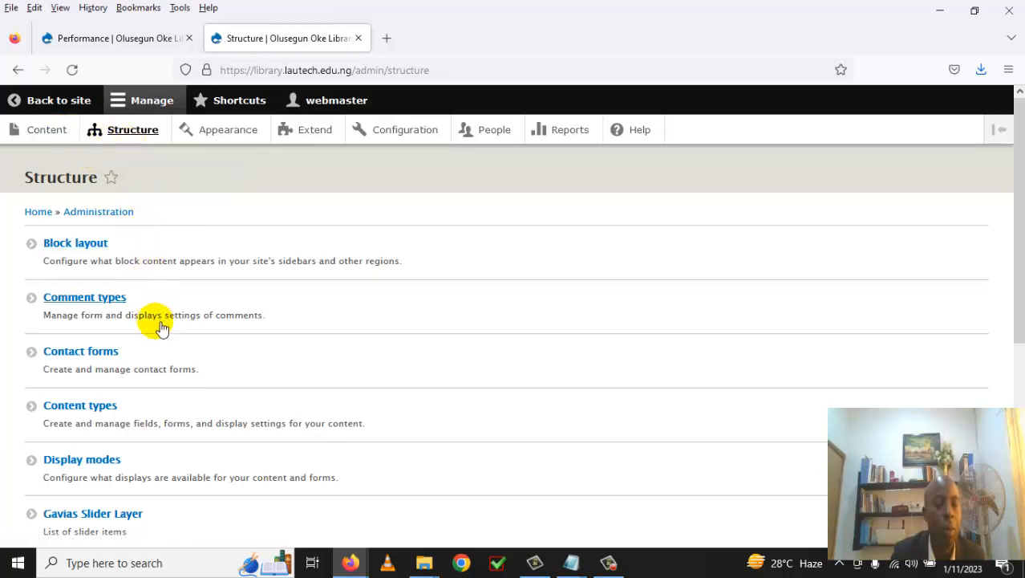
scroll(157, 344, "down", 5)
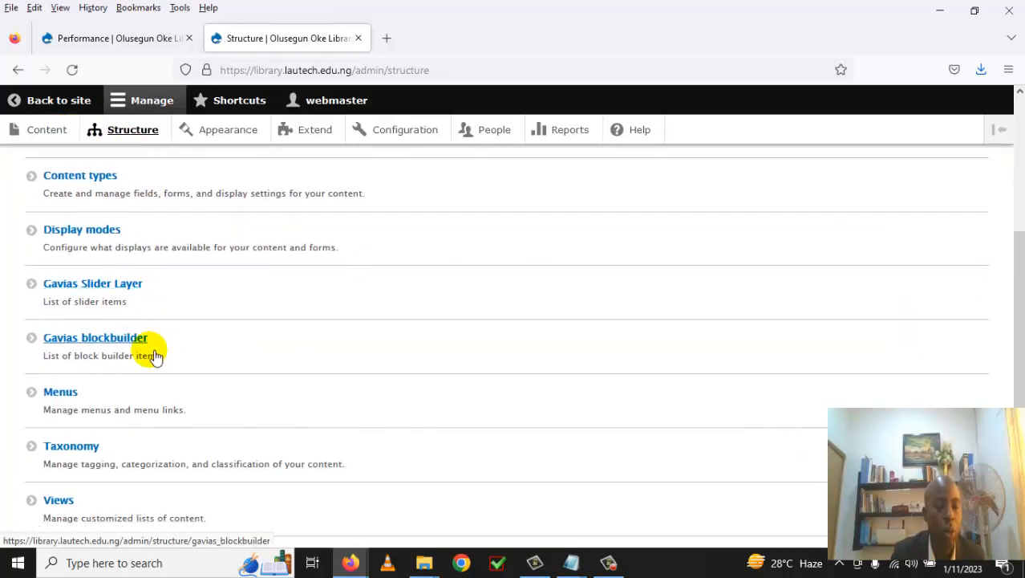
left_click(146, 341)
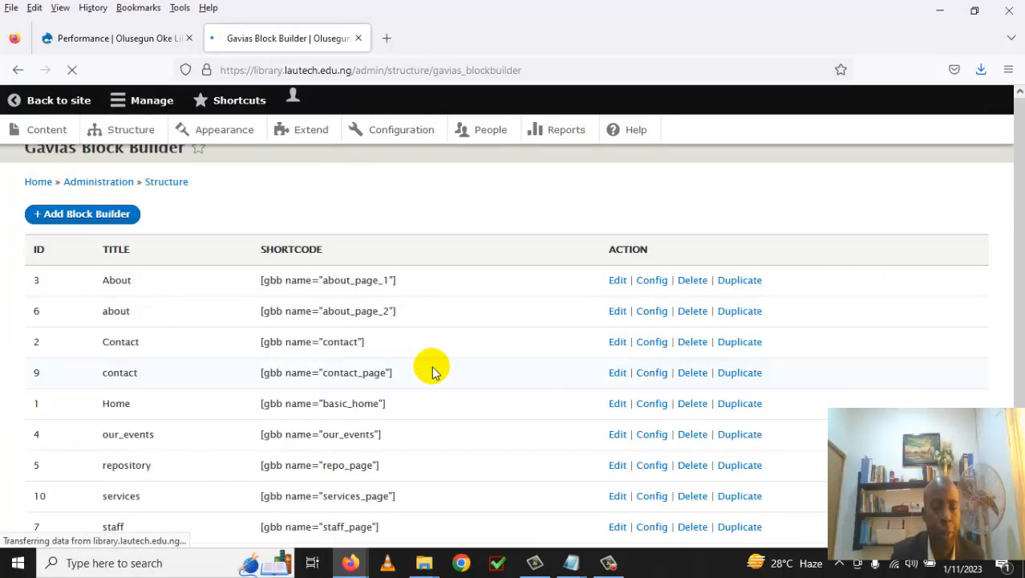
scroll(432, 372, "down", 2)
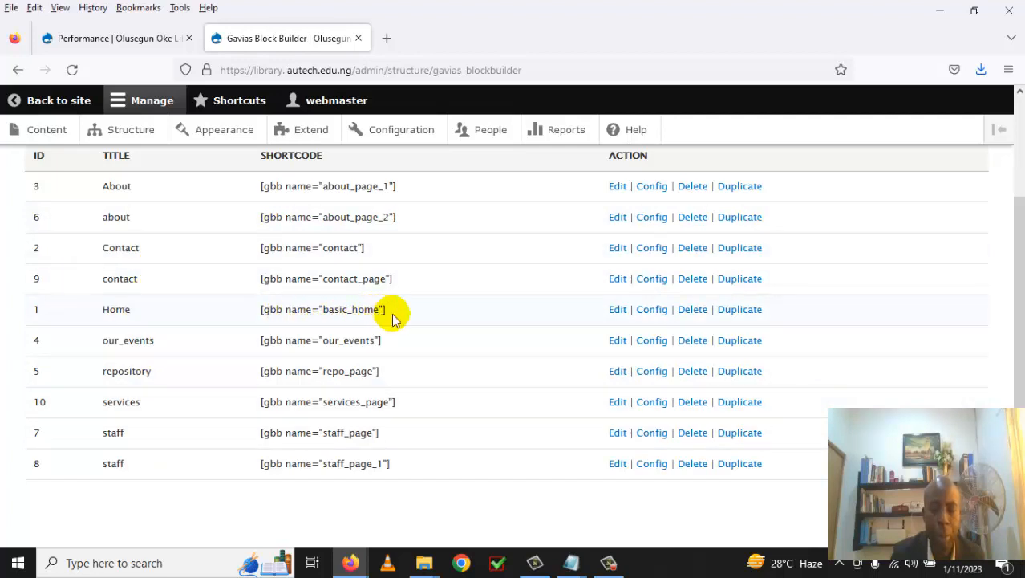
left_click(656, 313)
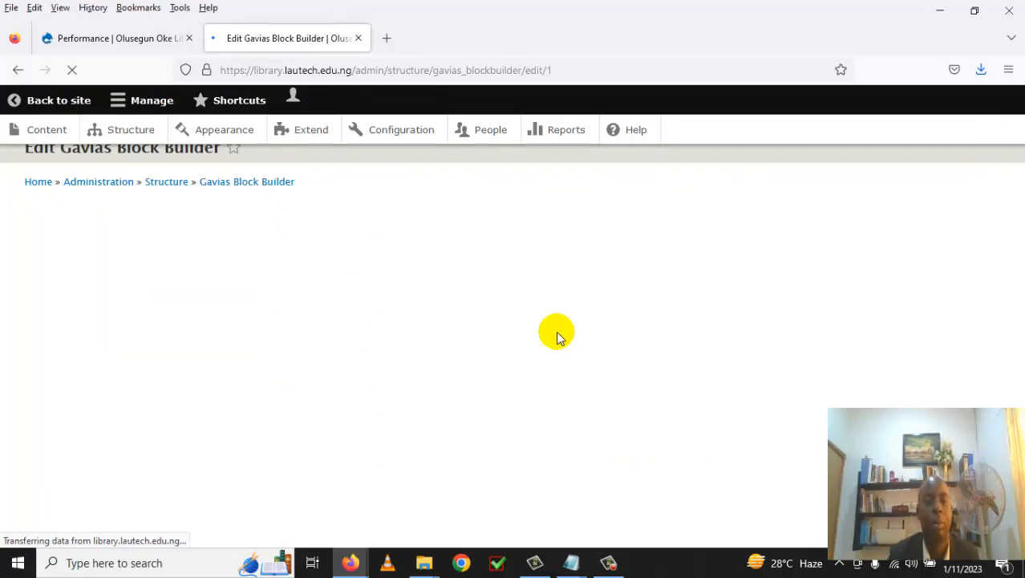
Add a new row after the Our Goal section of the Home layout, with one full-width 1/1 column.
scroll(559, 338, "down", 1)
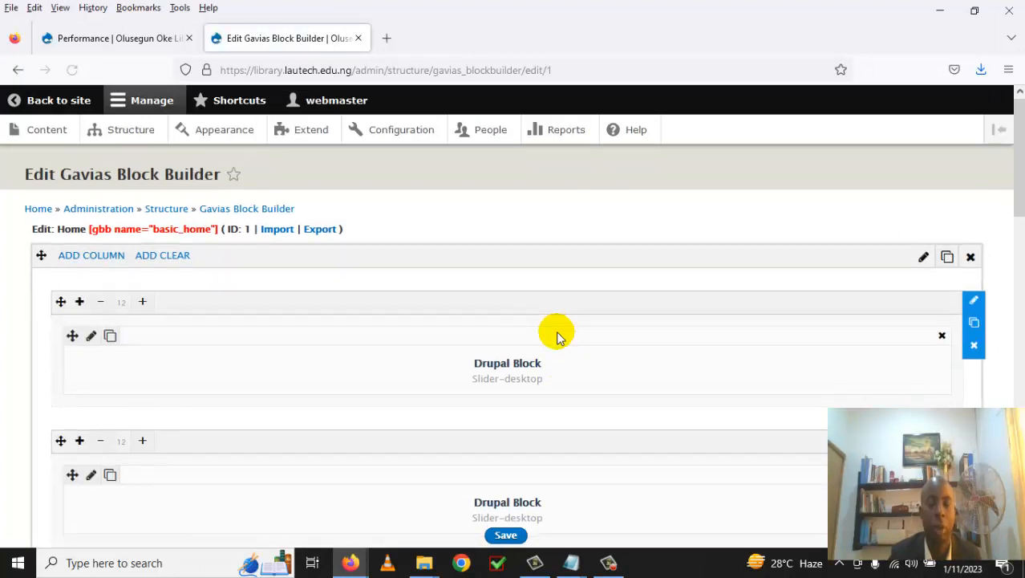
scroll(559, 337, "down", 5)
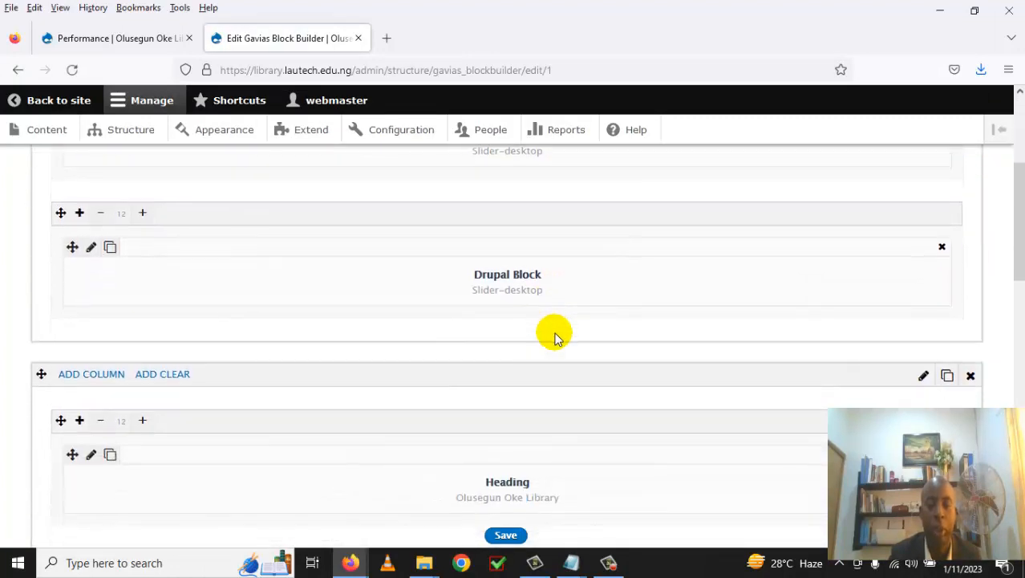
scroll(559, 338, "down", 6)
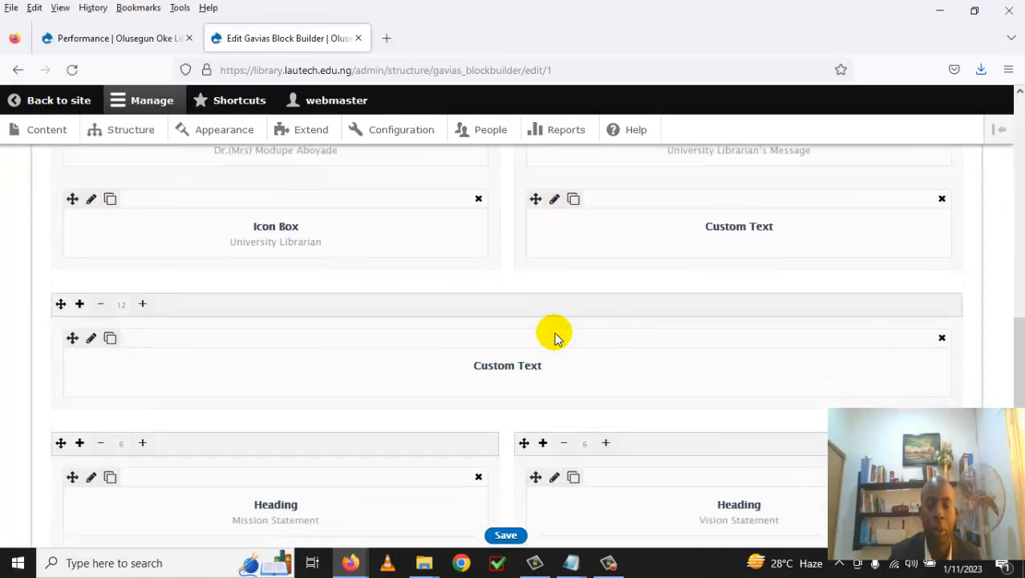
scroll(560, 338, "down", 3)
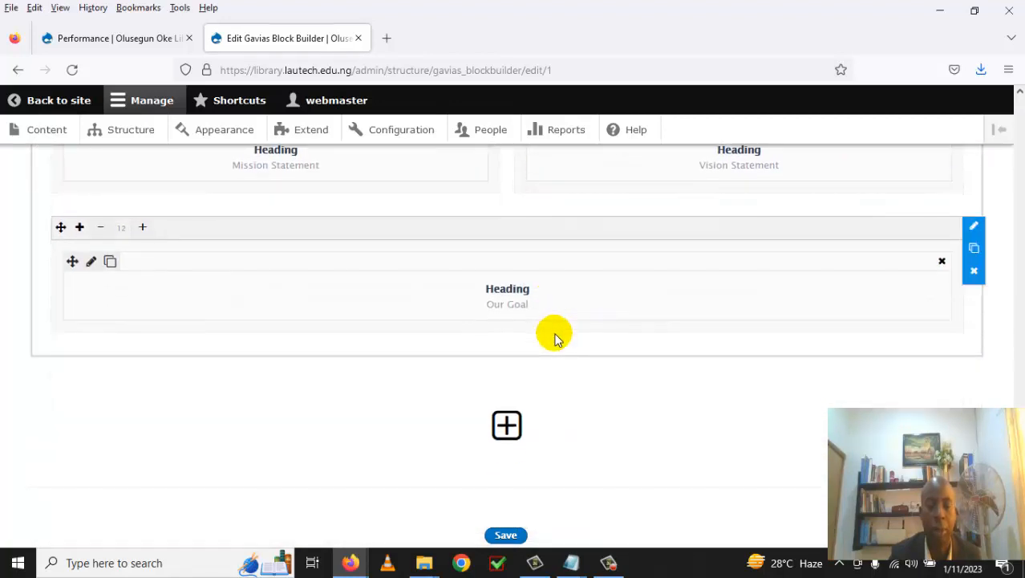
left_click(507, 426)
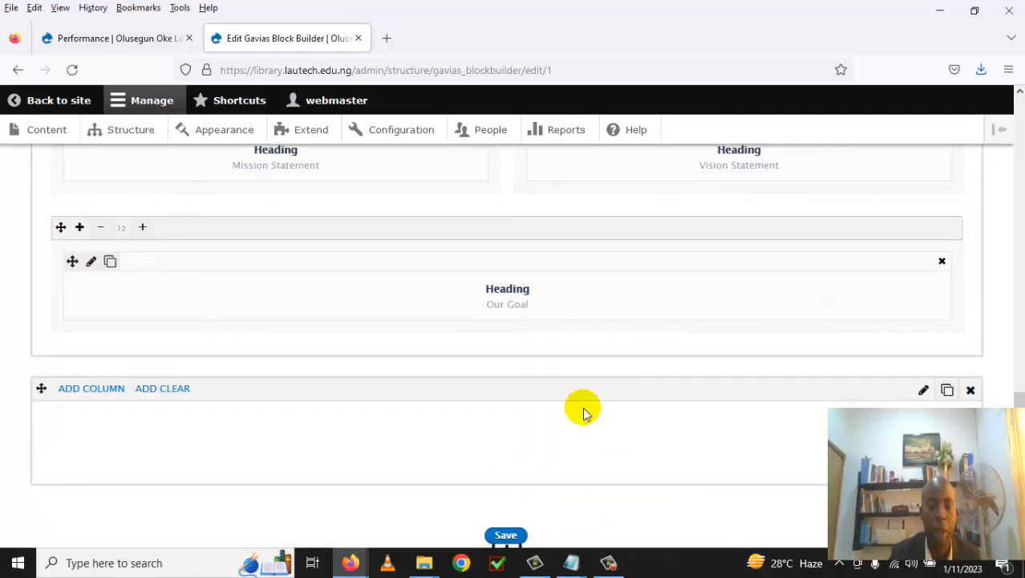
scroll(583, 411, "down", 1)
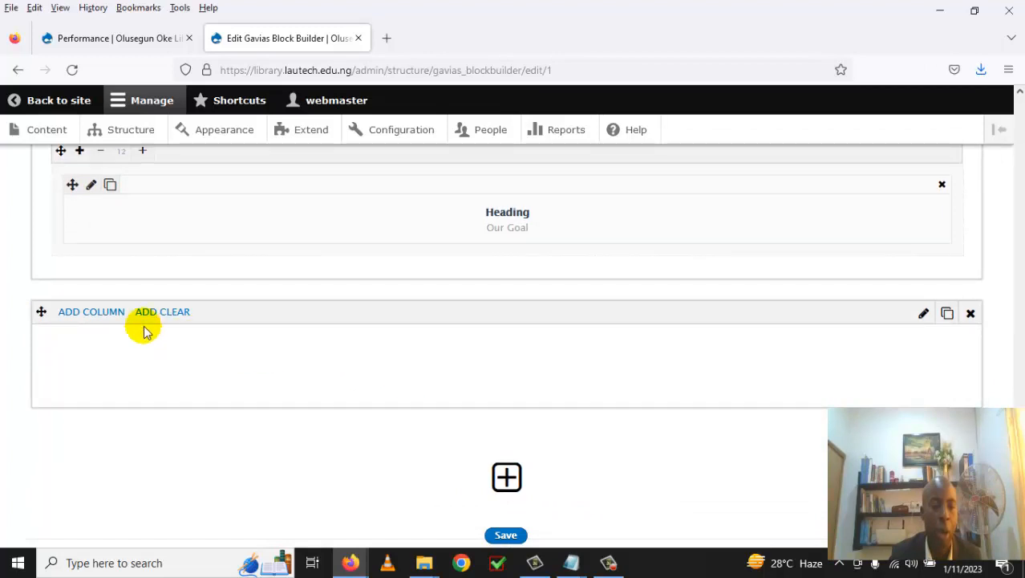
left_click(106, 312)
scroll(140, 503, "down", 1)
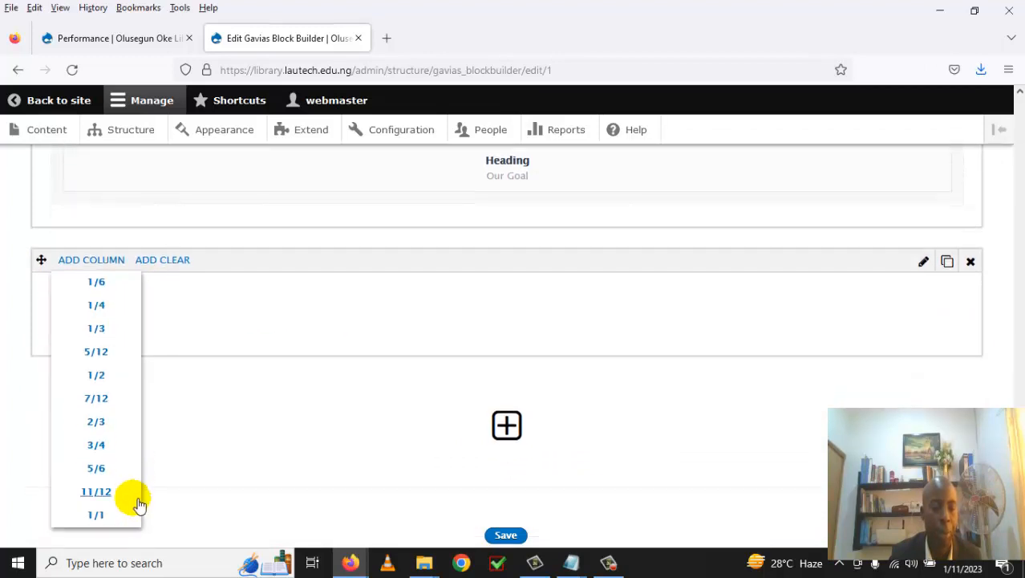
left_click(101, 518)
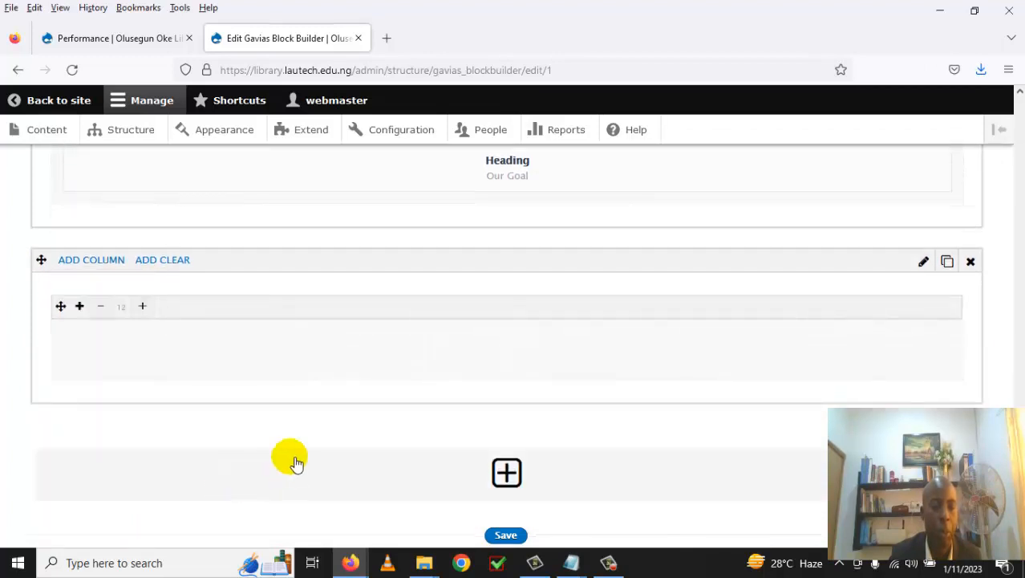
Add a Drupal View element to the new column and set its view to Staff Directory || Block.
left_click(80, 309)
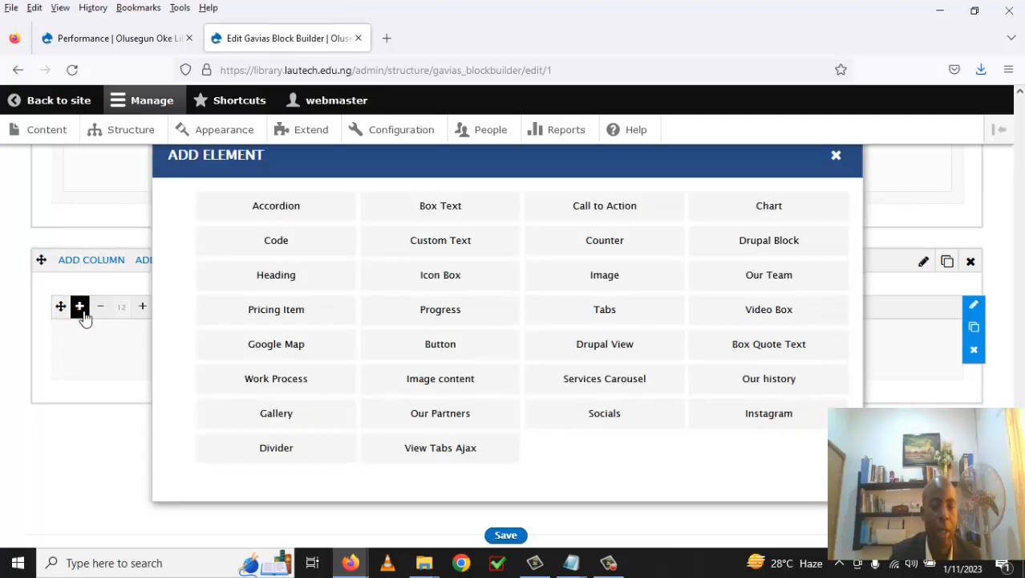
left_click(634, 354)
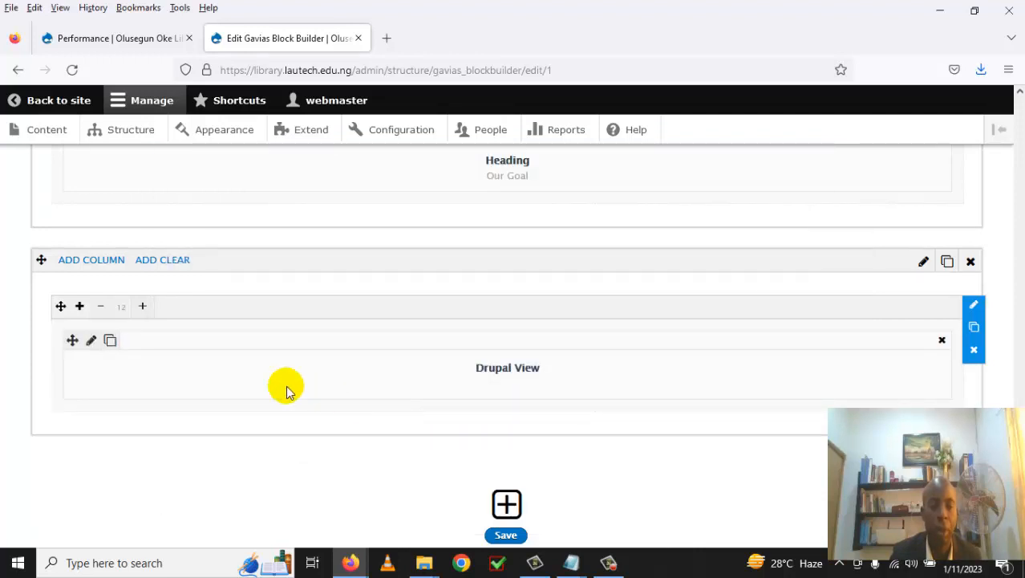
left_click(91, 341)
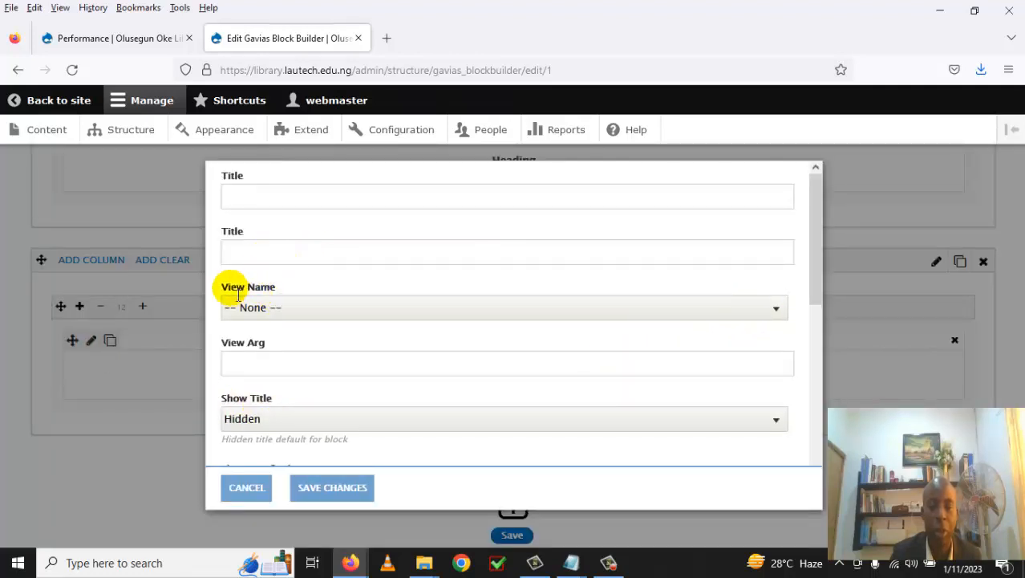
left_click(688, 316)
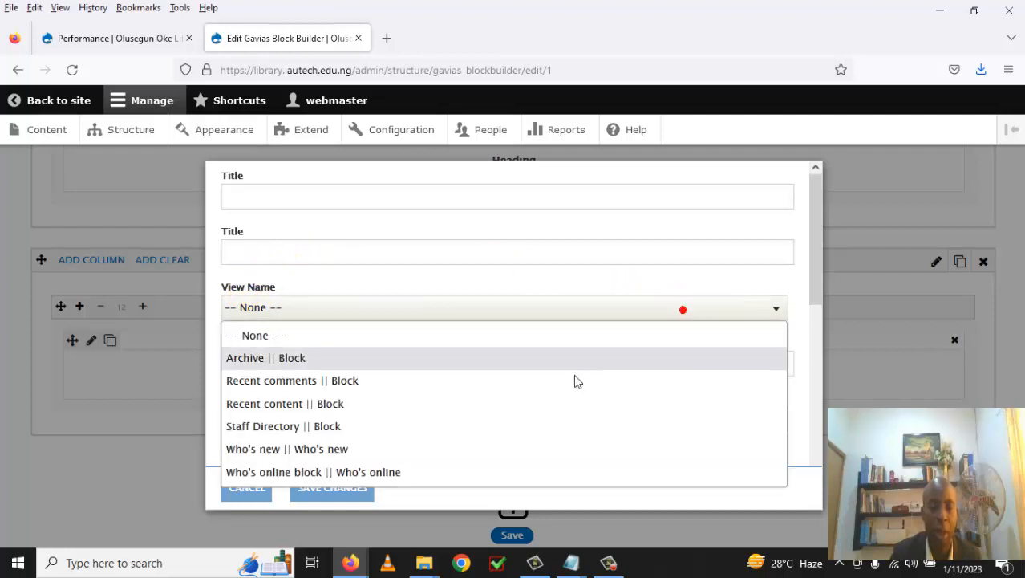
left_click(347, 426)
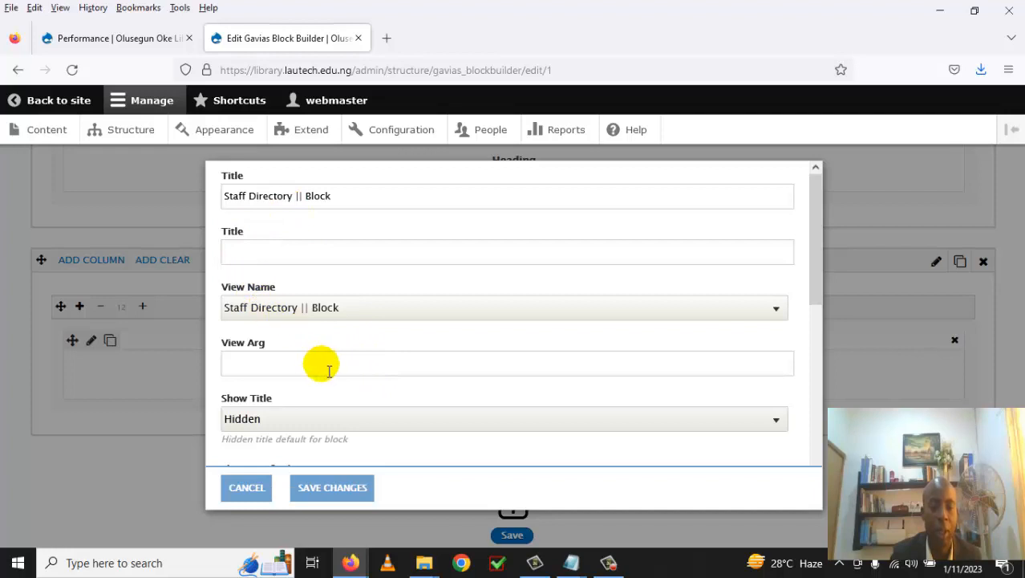
scroll(329, 372, "down", 4)
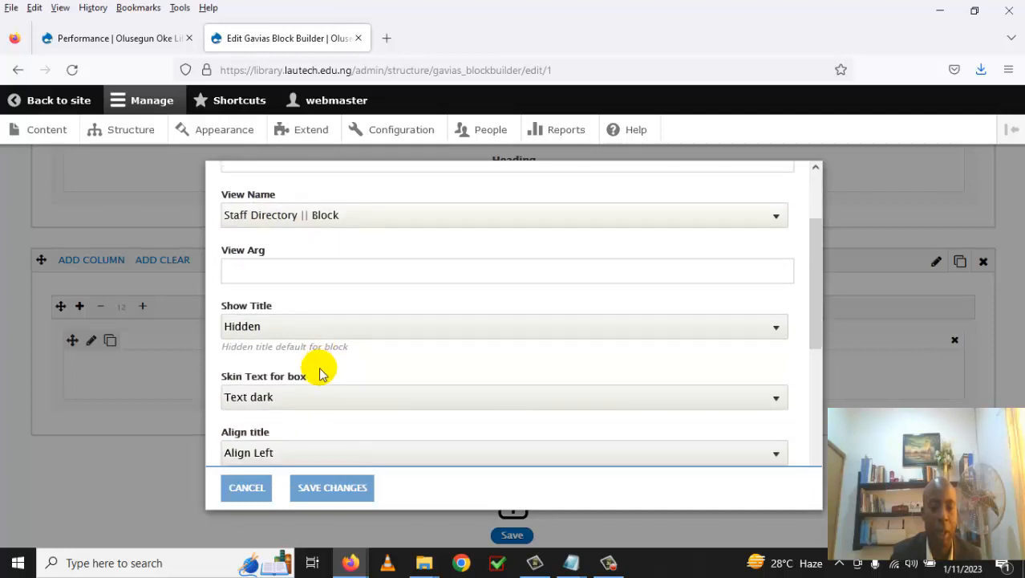
scroll(325, 376, "down", 3)
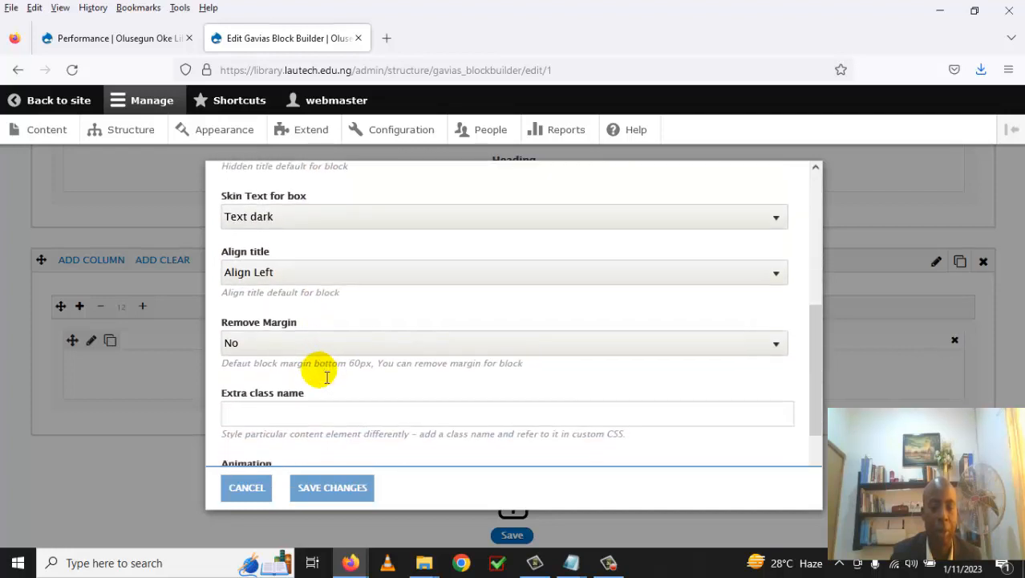
scroll(326, 377, "down", 2)
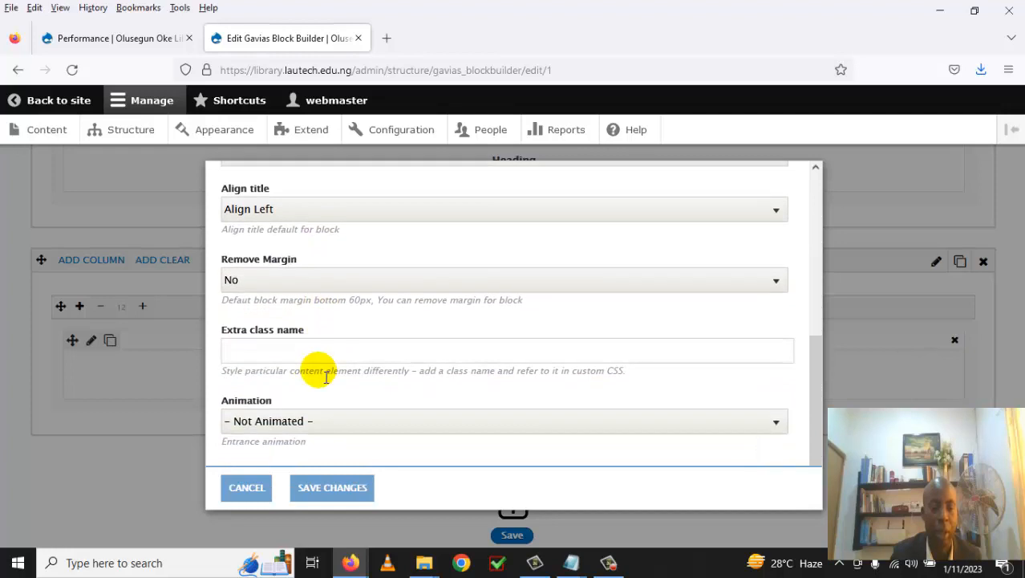
left_click(333, 487)
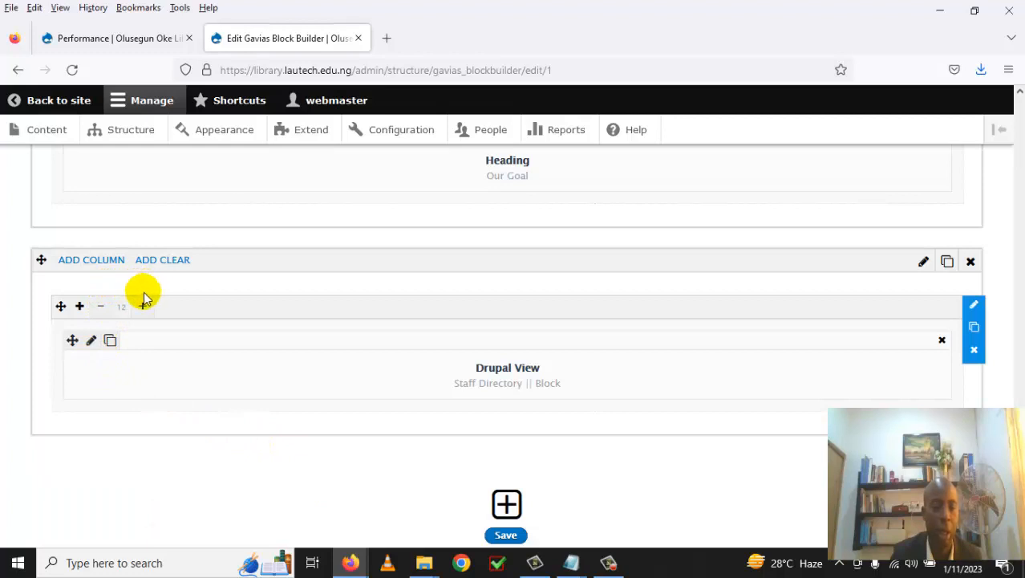
Add a Heading element titled "Staff Directory" above the Drupal View, then save the block builder.
left_click(81, 307)
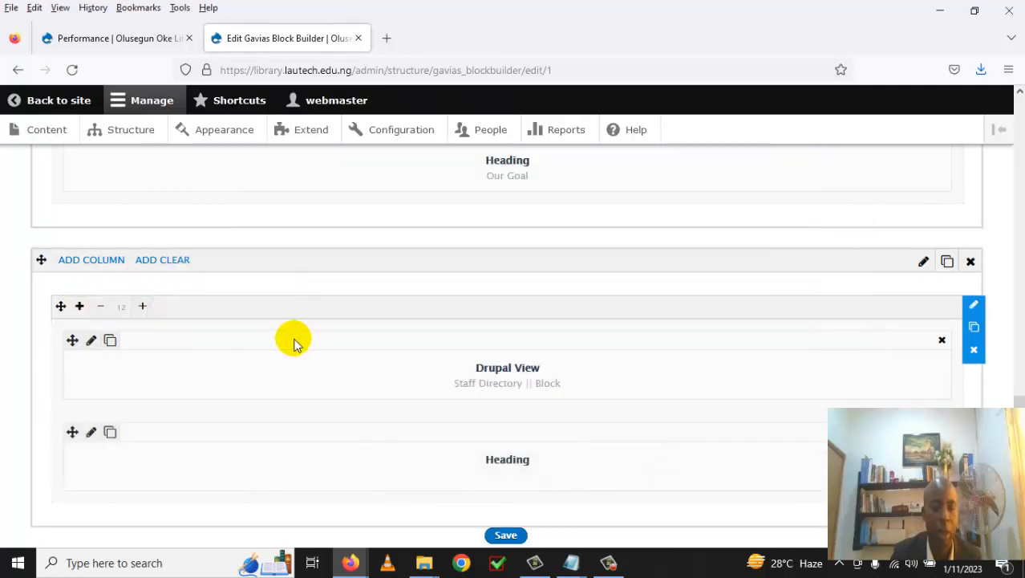
left_click_drag(74, 434, 73, 336)
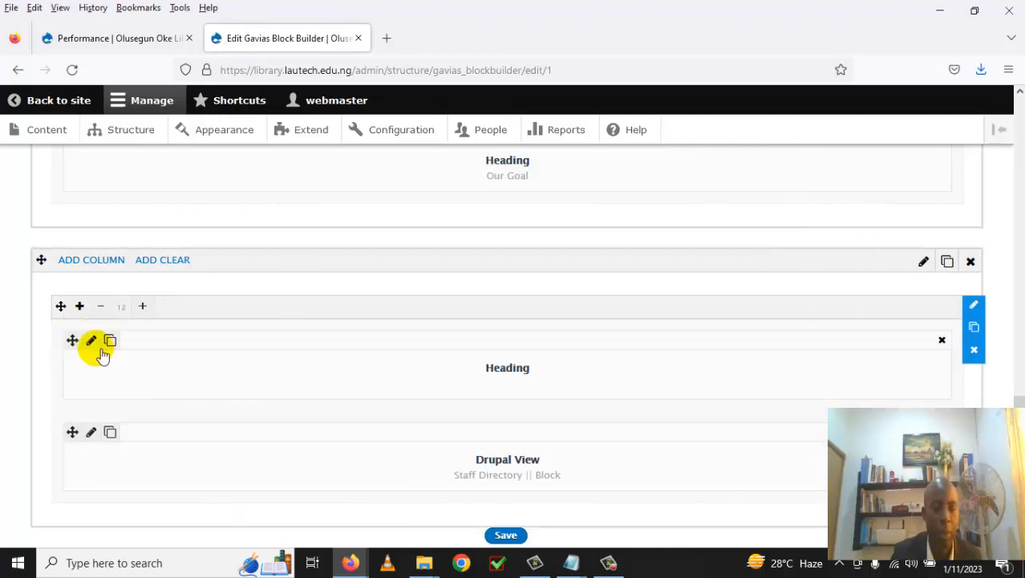
left_click(92, 340)
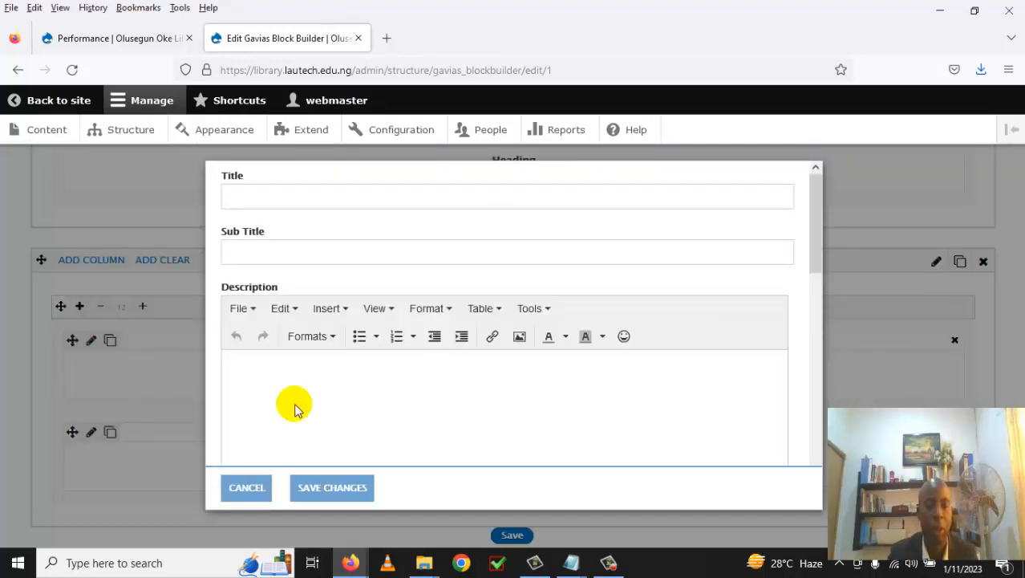
left_click(305, 203)
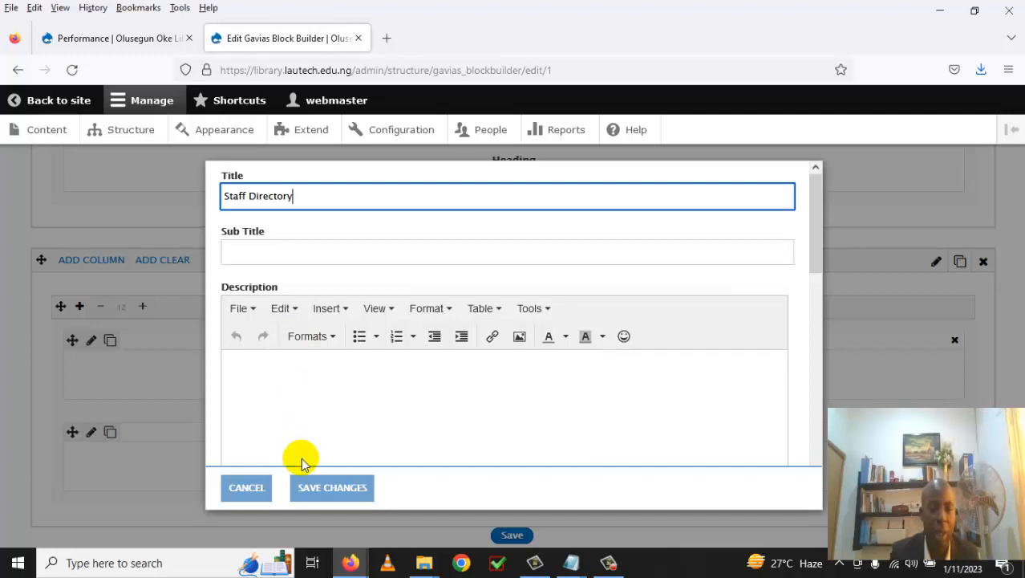
left_click(346, 500)
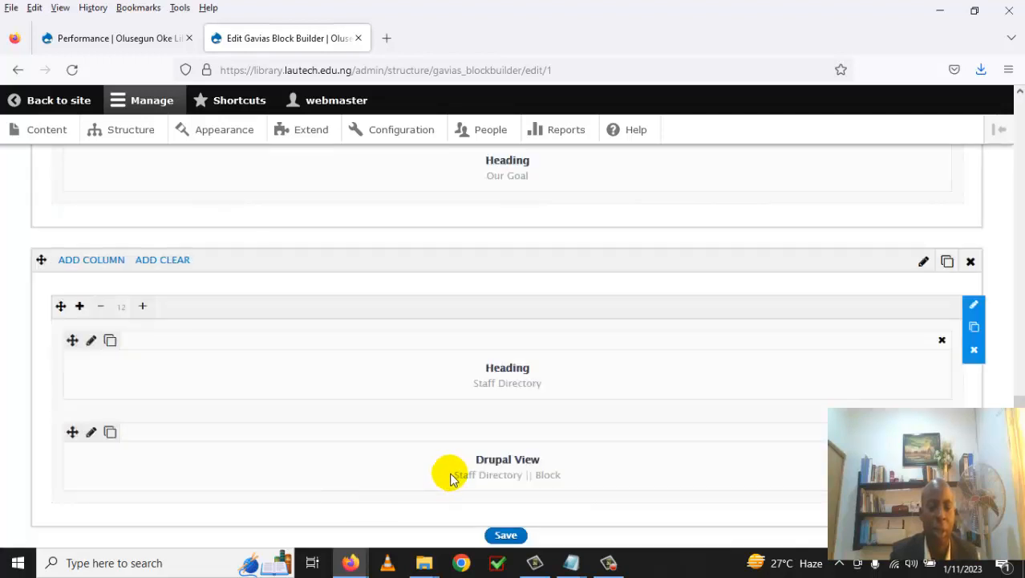
scroll(597, 473, "down", 2)
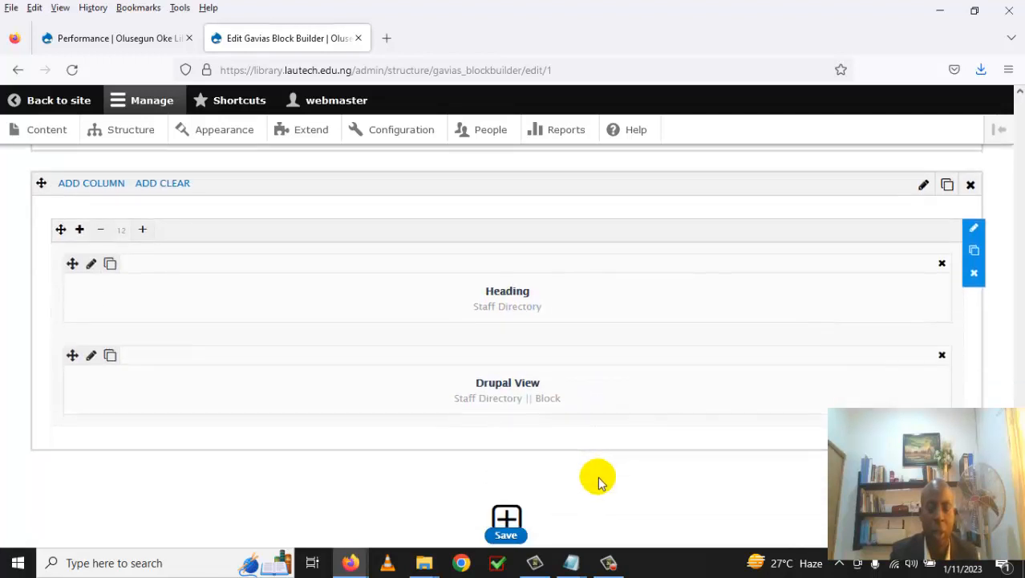
left_click(513, 536)
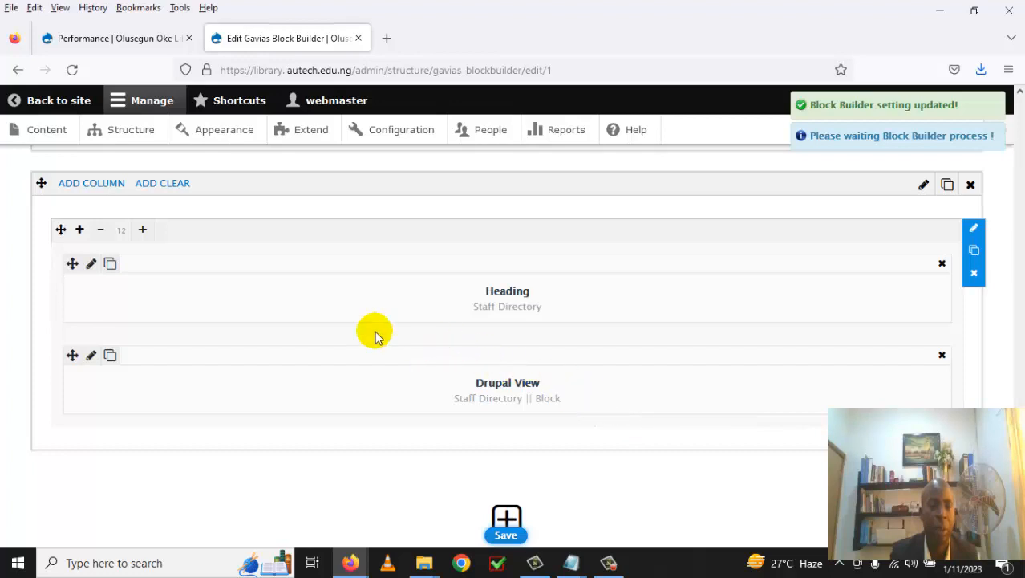
Open the site's home page in a new tab and examine the Staff Directory pictures, names and units above the footer.
right_click(75, 105)
left_click(131, 118)
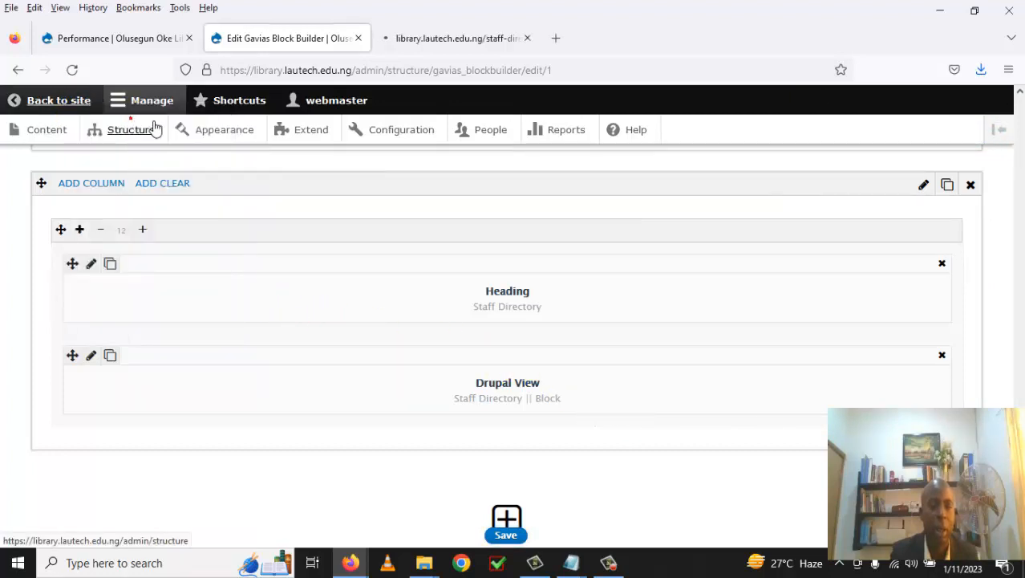
left_click(482, 42)
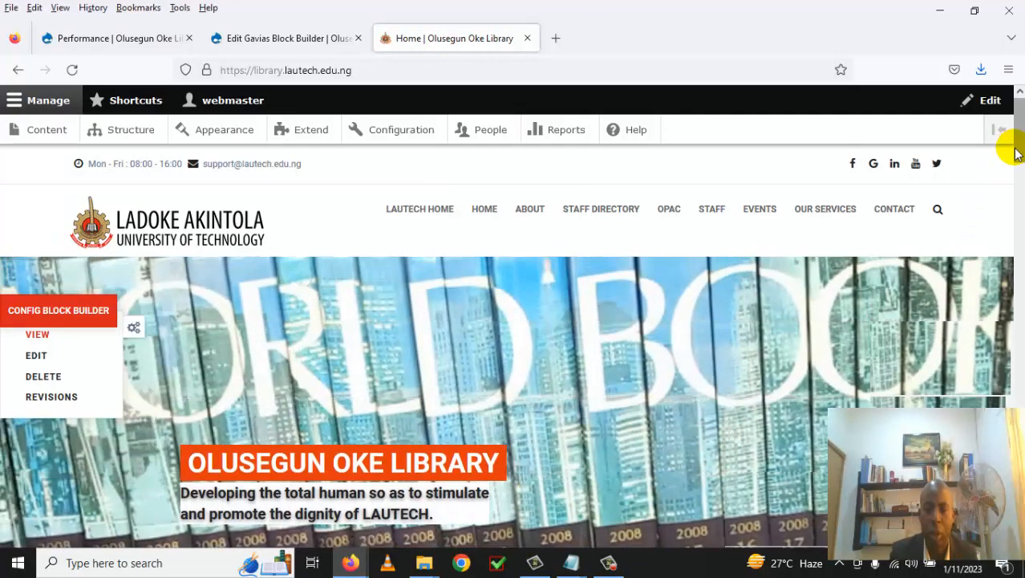
left_click_drag(1019, 152, 1019, 443)
left_click_drag(1019, 397, 1019, 401)
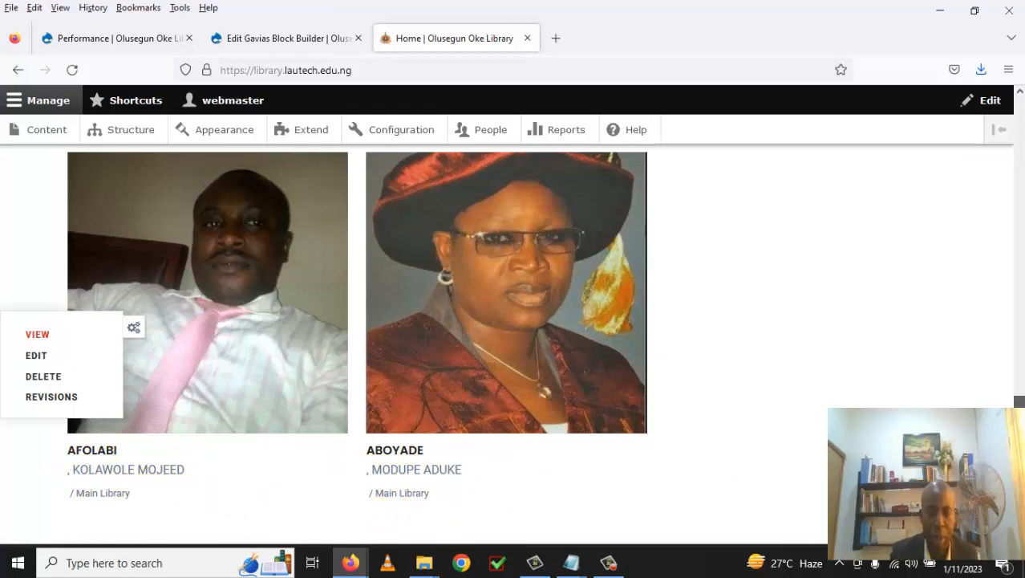
scroll(567, 458, "down", 3)
scroll(567, 459, "up", 1)
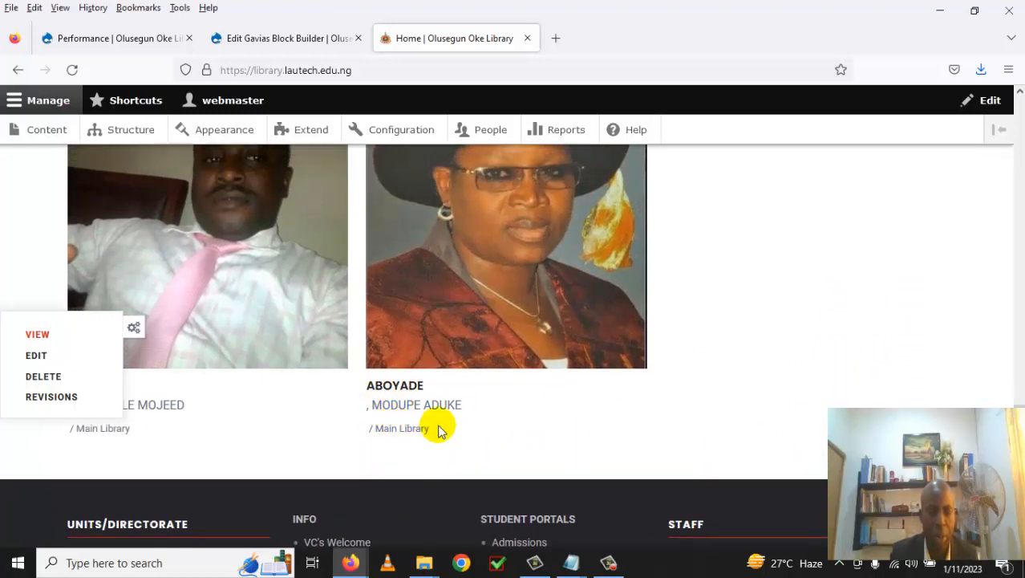
scroll(531, 403, "up", 1)
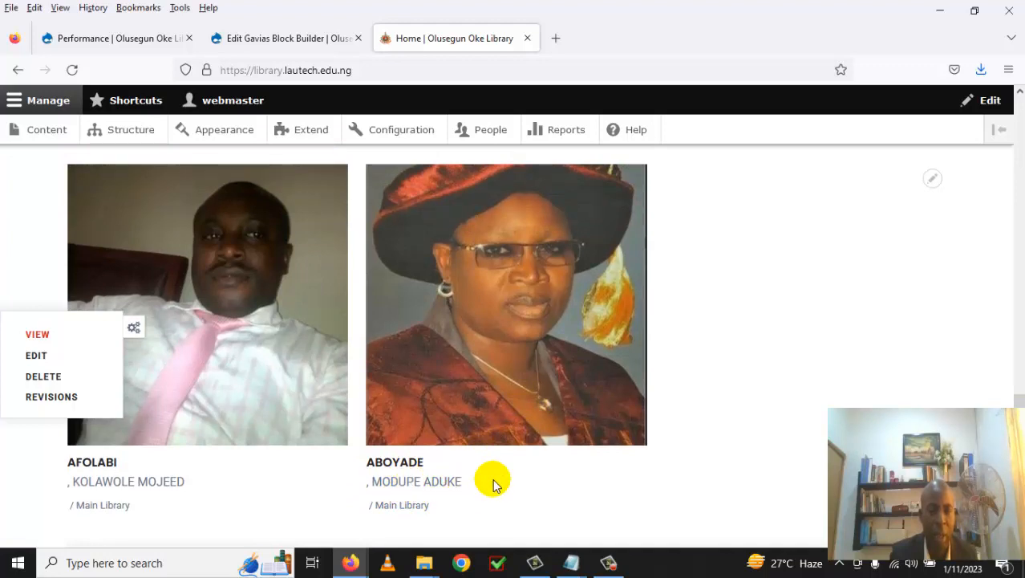
scroll(495, 485, "up", 1)
scroll(498, 485, "down", 3)
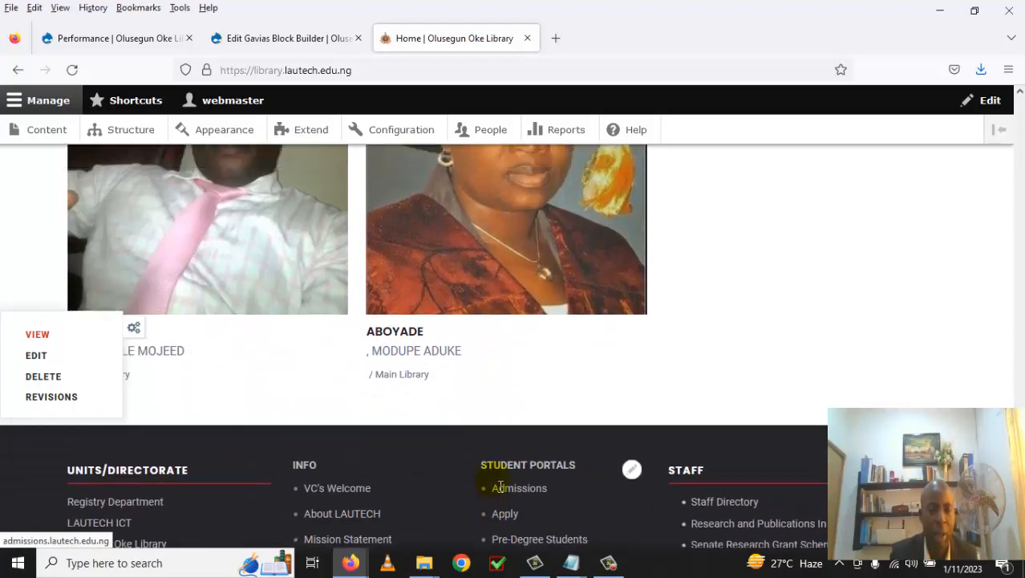
Return to the admin tab and open the Block display of the Staff Directory view for editing.
scroll(499, 487, "up", 4)
scroll(497, 486, "up", 1)
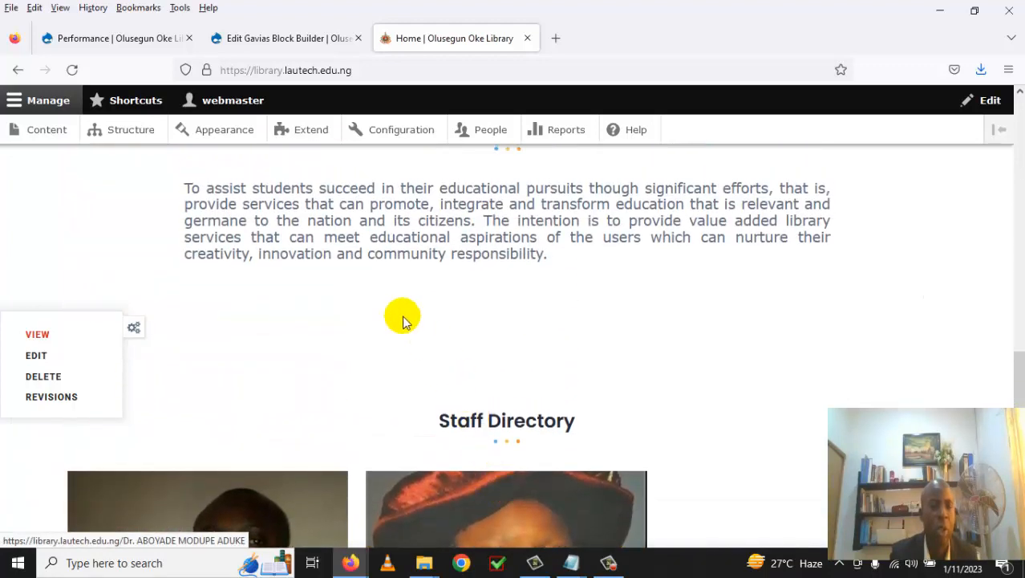
left_click(305, 42)
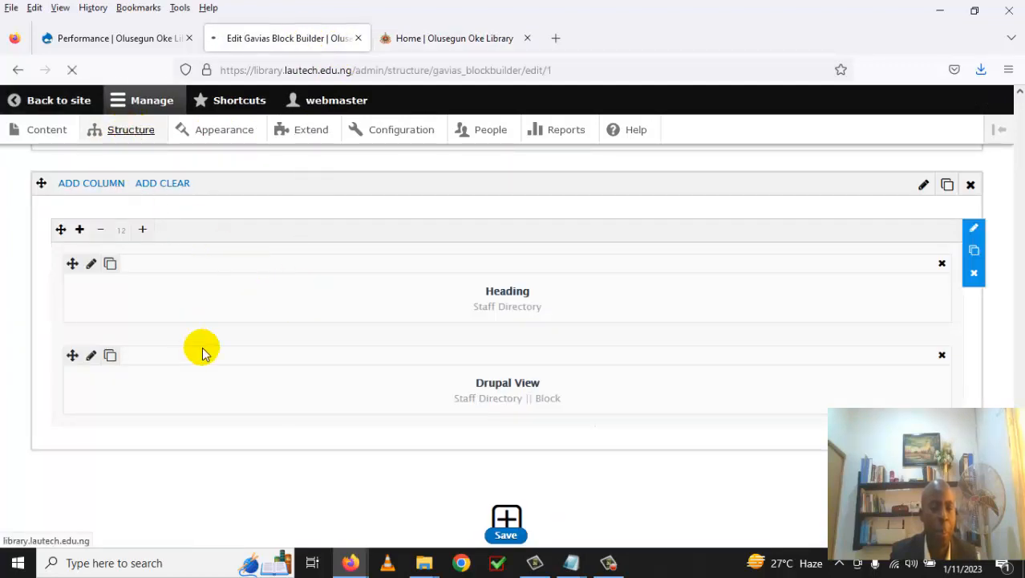
scroll(202, 348, "down", 3)
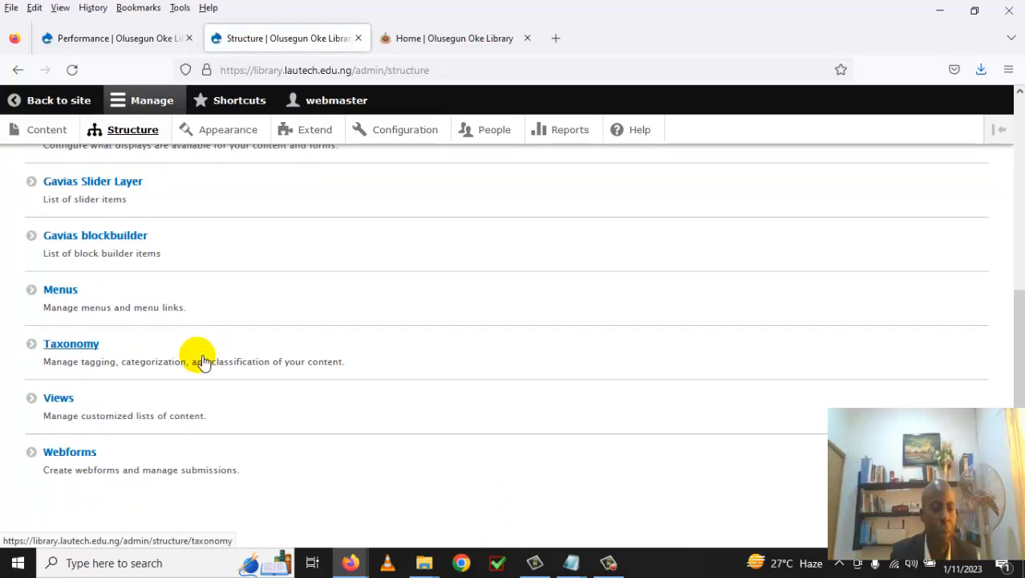
left_click(58, 399)
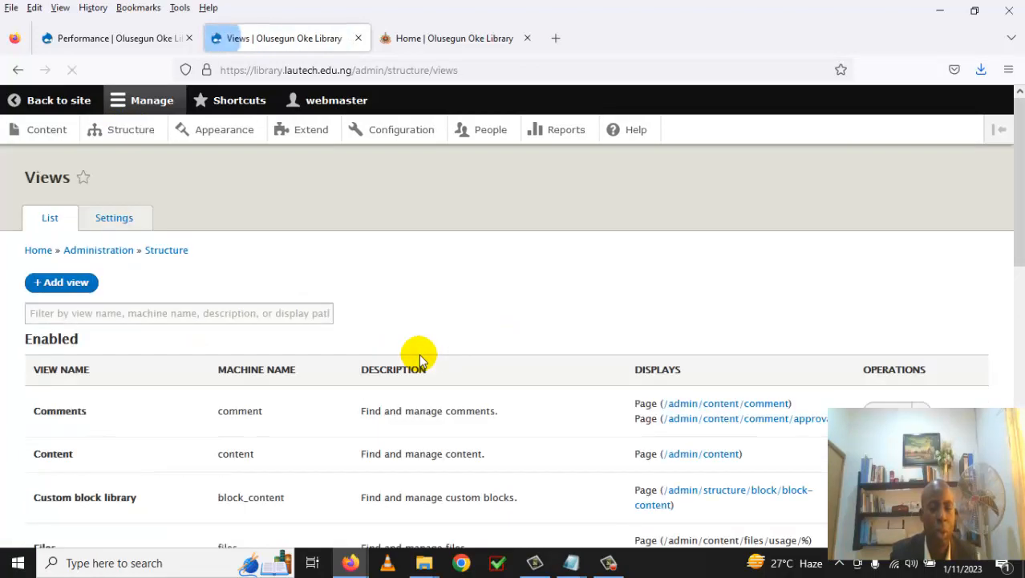
scroll(418, 354, "down", 3)
scroll(418, 365, "down", 3)
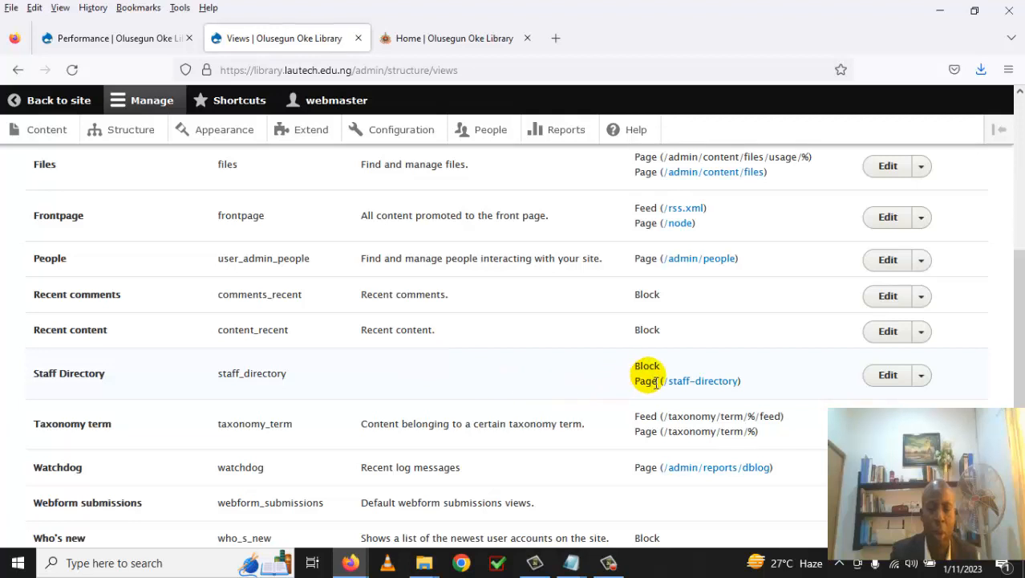
left_click(876, 381)
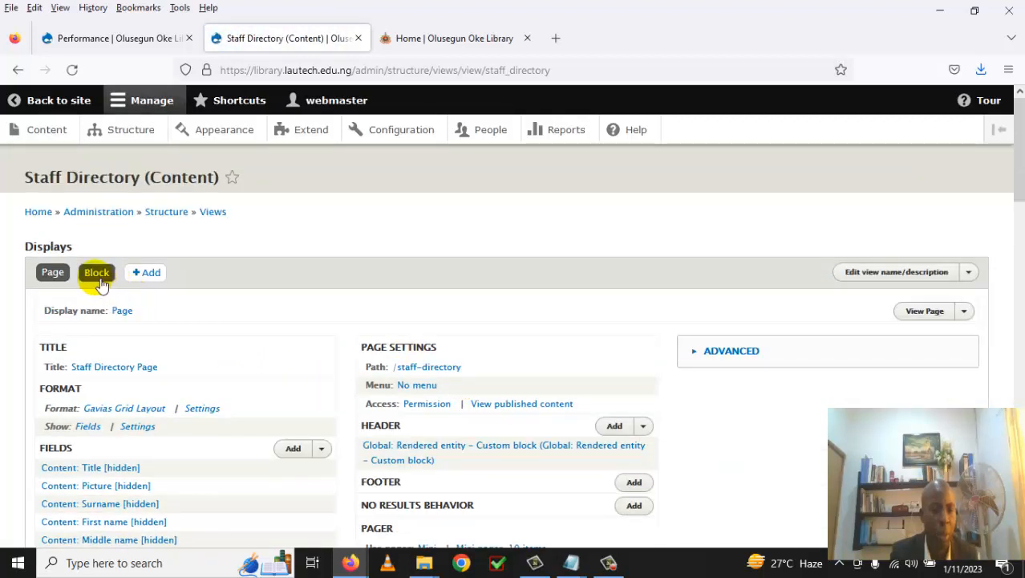
left_click(97, 276)
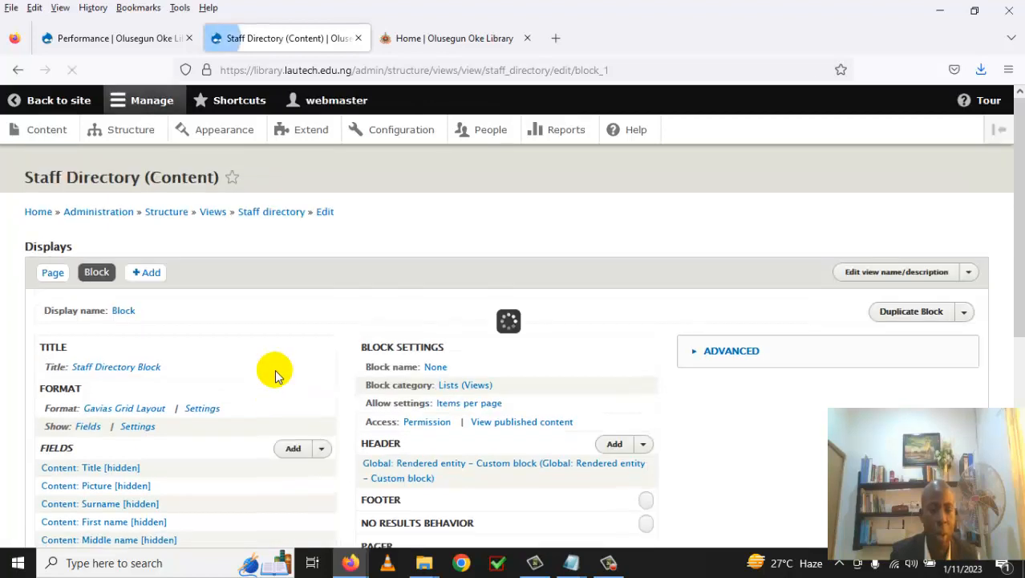
scroll(275, 375, "down", 2)
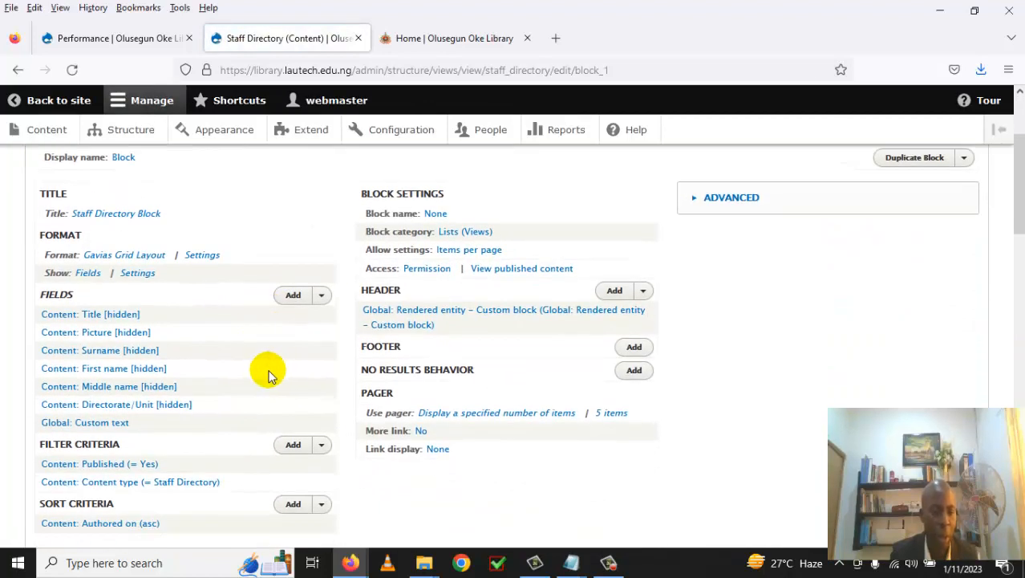
Delete the post-categories span with {{ field_department }} and its trailing slash from the Block display's Global: Custom text field.
left_click(112, 428)
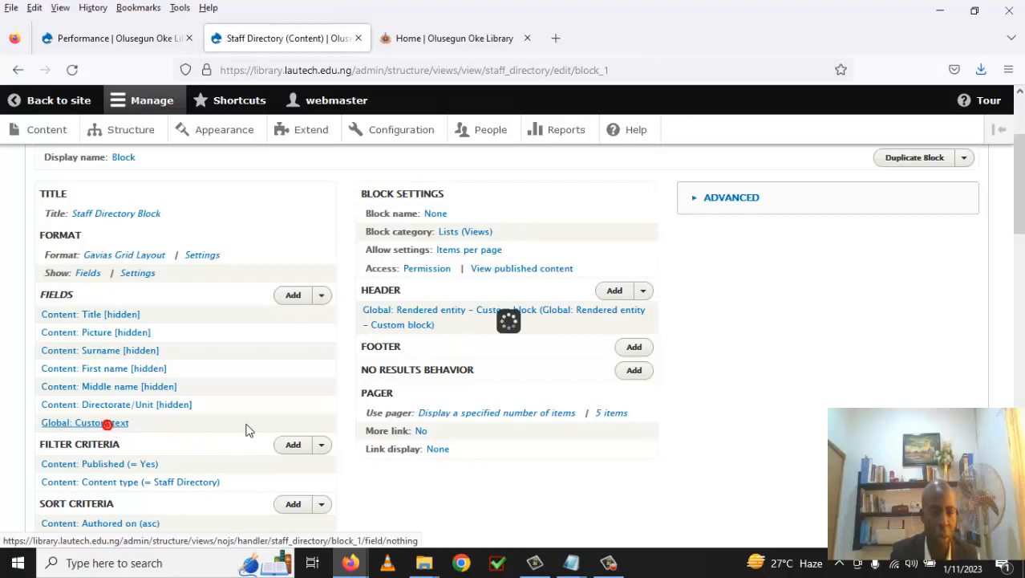
scroll(313, 408, "down", 2)
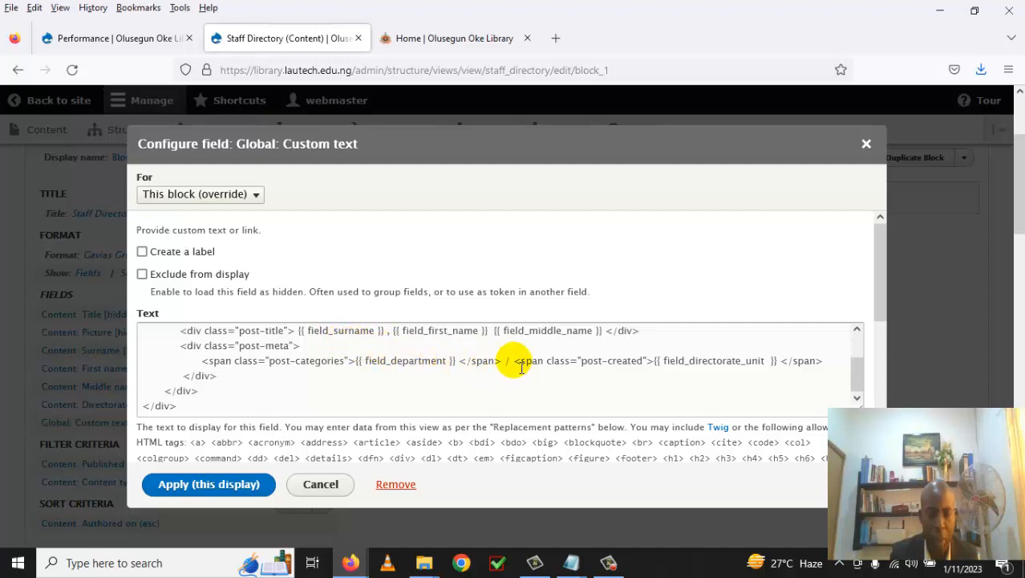
left_click_drag(515, 362, 214, 367)
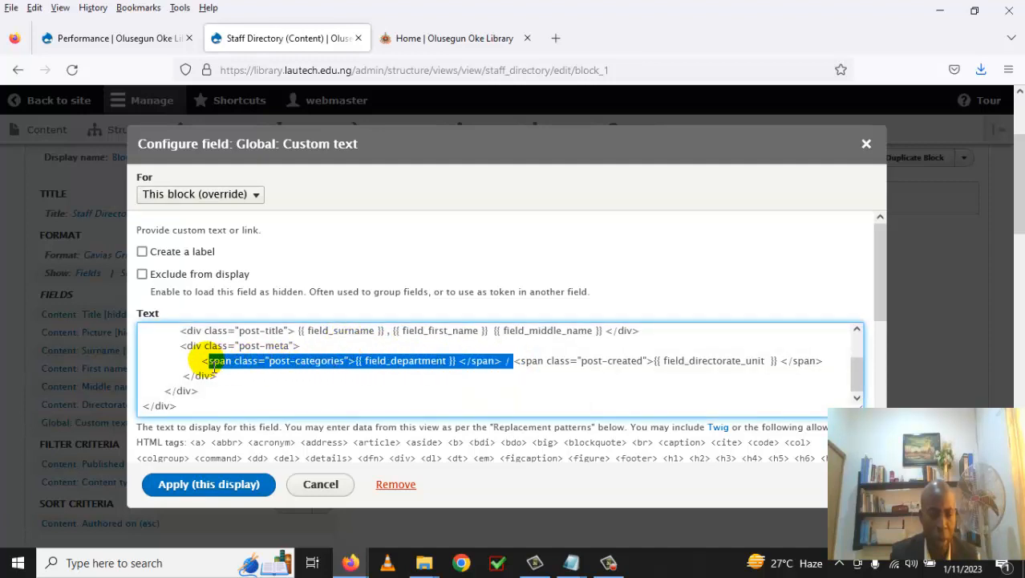
key("Delete")
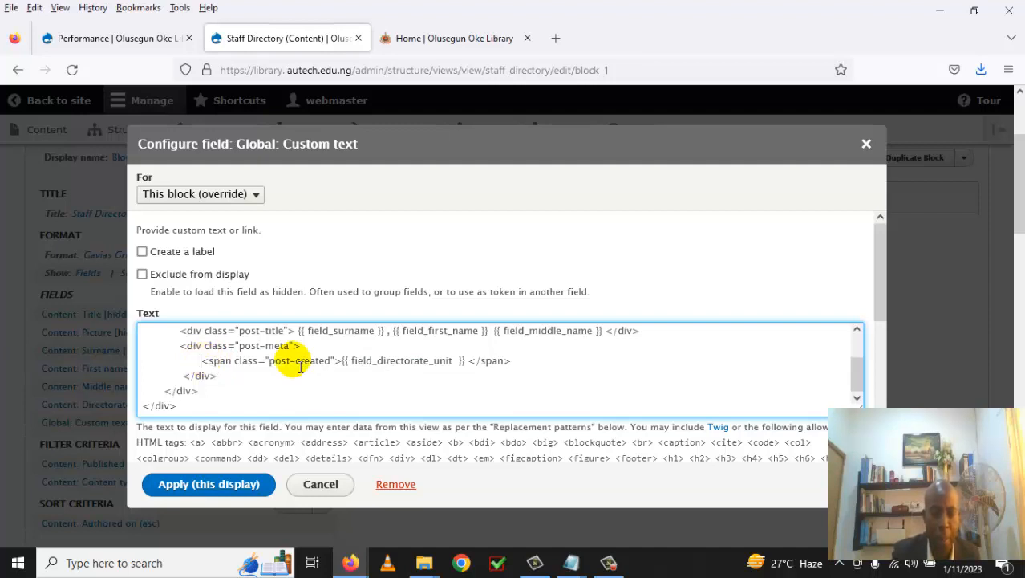
Compare the tokens used in the custom text markup with the field's available replacement patterns.
scroll(521, 368, "up", 1)
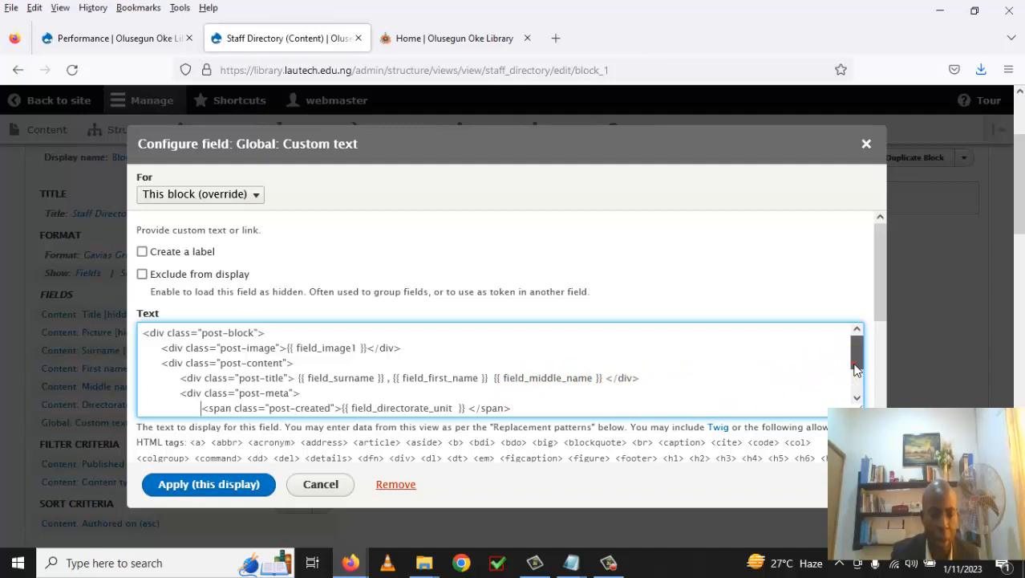
left_click_drag(856, 369, 852, 390)
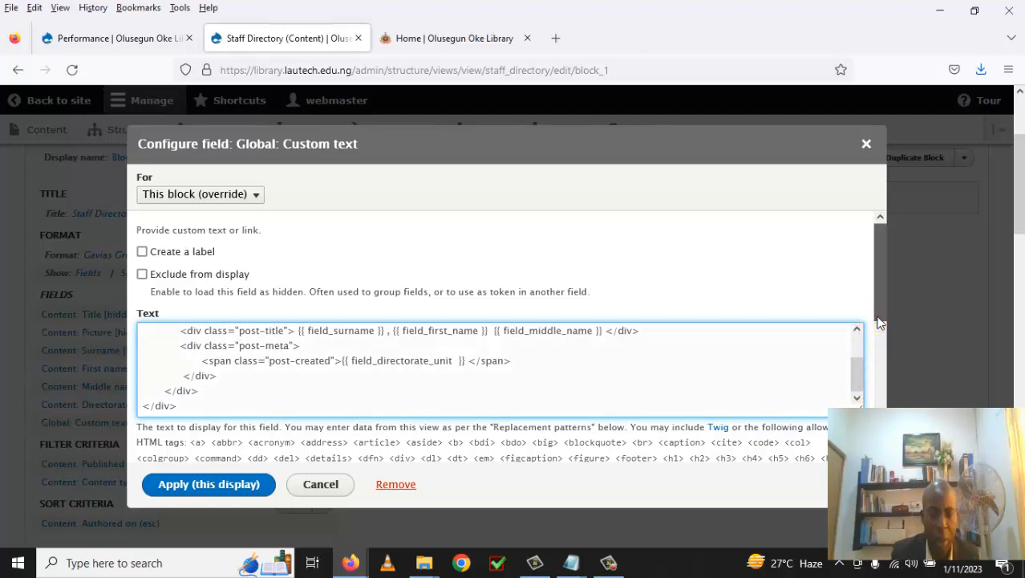
scroll(880, 329, "down", 1)
left_click_drag(880, 329, 884, 414)
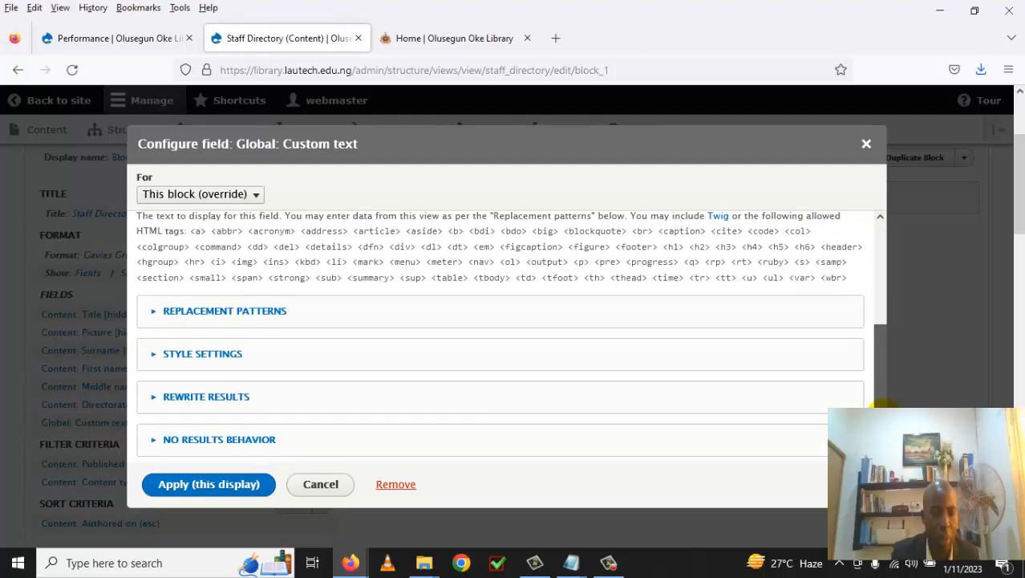
left_click(166, 316)
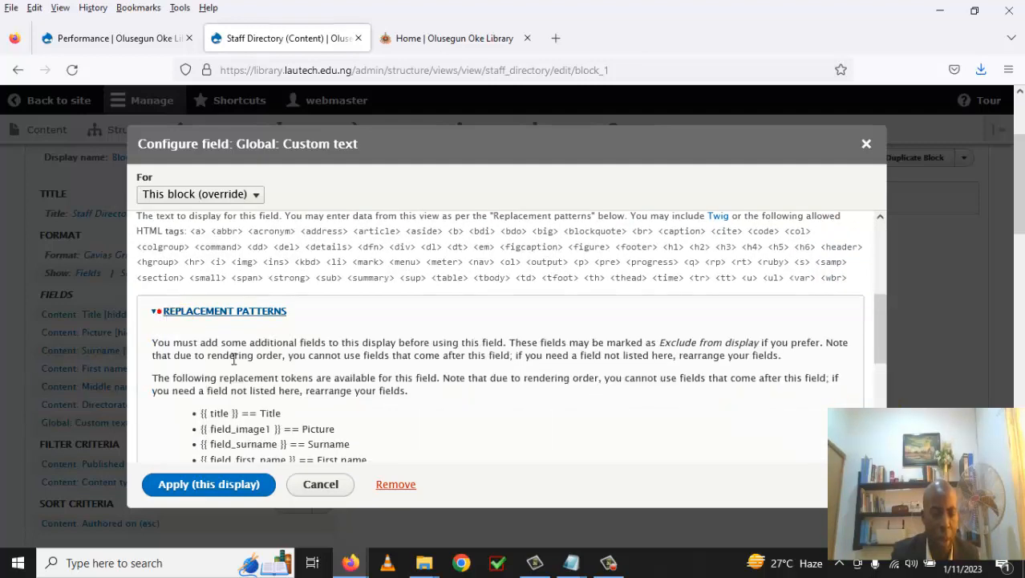
scroll(425, 420, "down", 2)
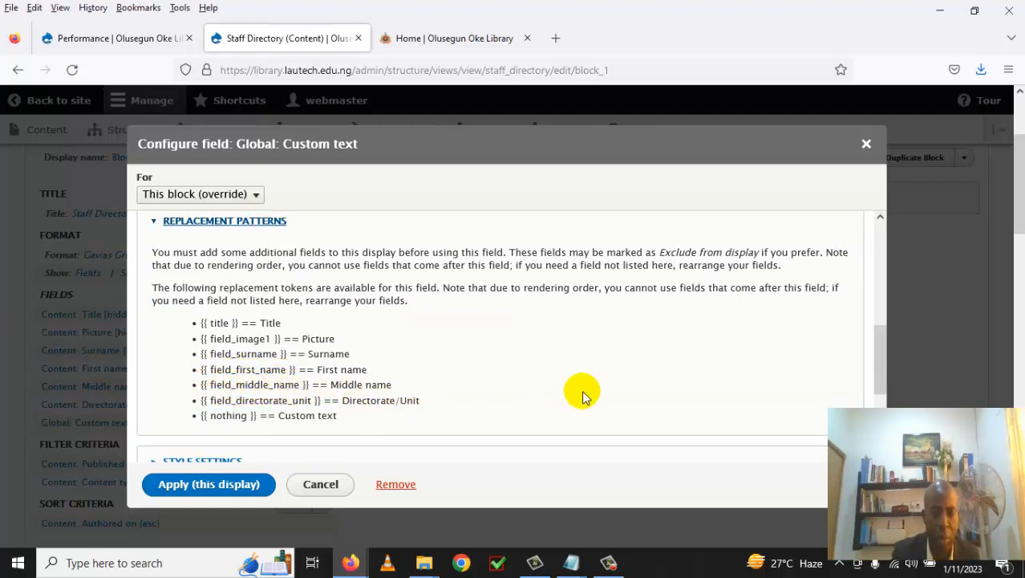
left_click_drag(881, 372, 884, 276)
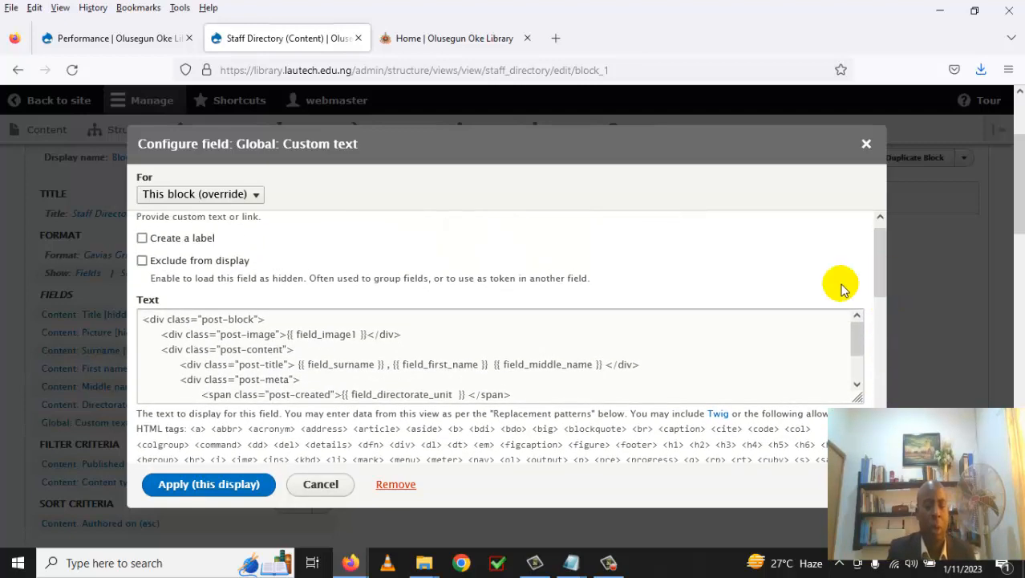
Apply the custom text change to this display and save the Staff Directory view.
left_click(210, 485)
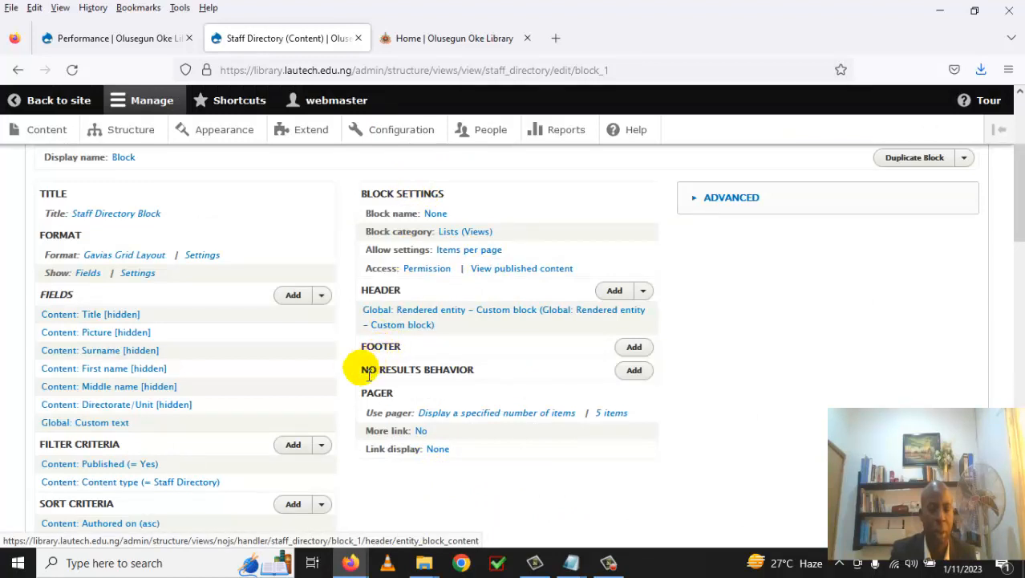
scroll(333, 389, "down", 3)
left_click(71, 429)
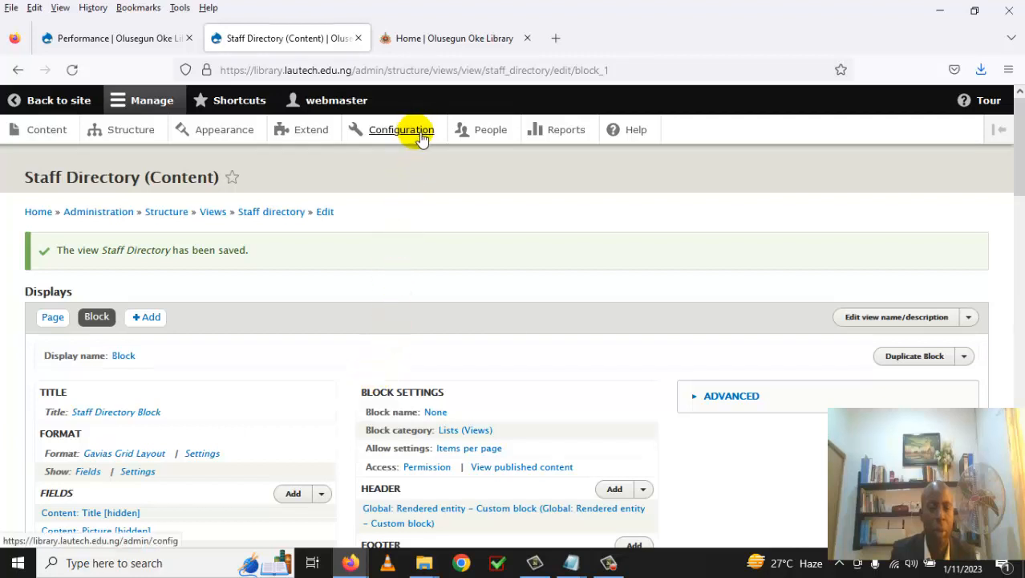
Clear all of the site's caches from the Performance configuration page.
left_click(420, 137)
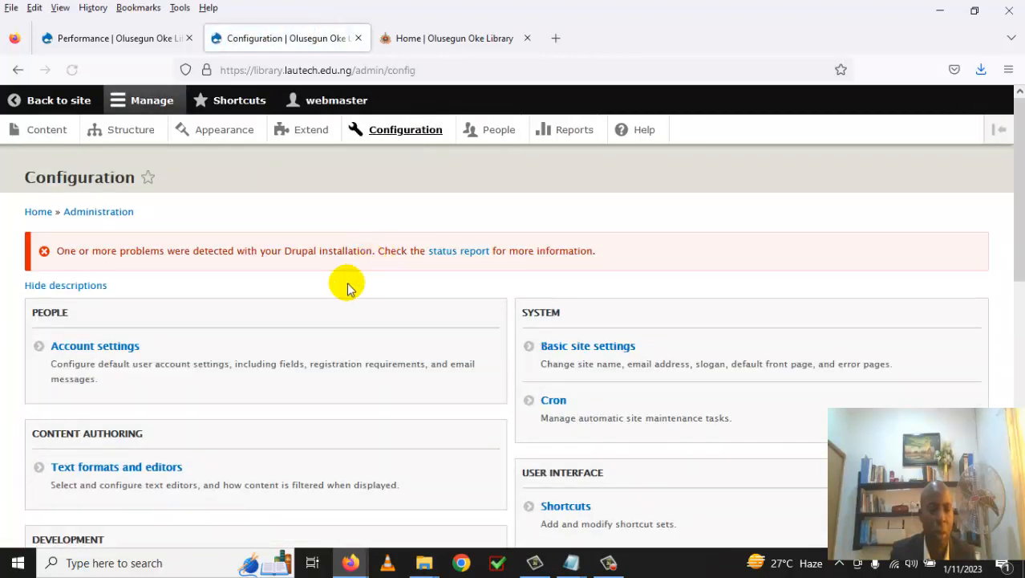
scroll(145, 402, "down", 3)
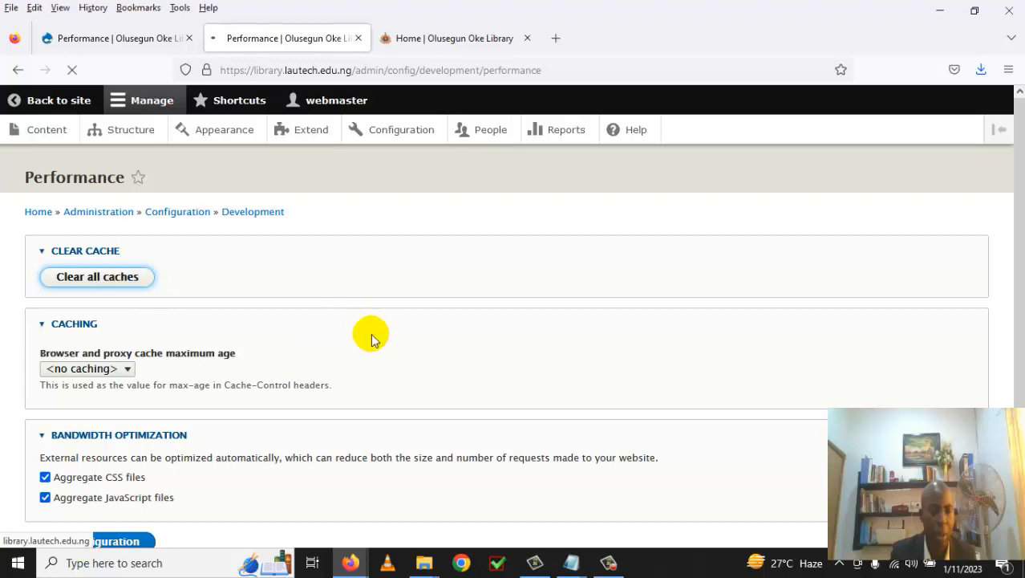
scroll(372, 336, "down", 1)
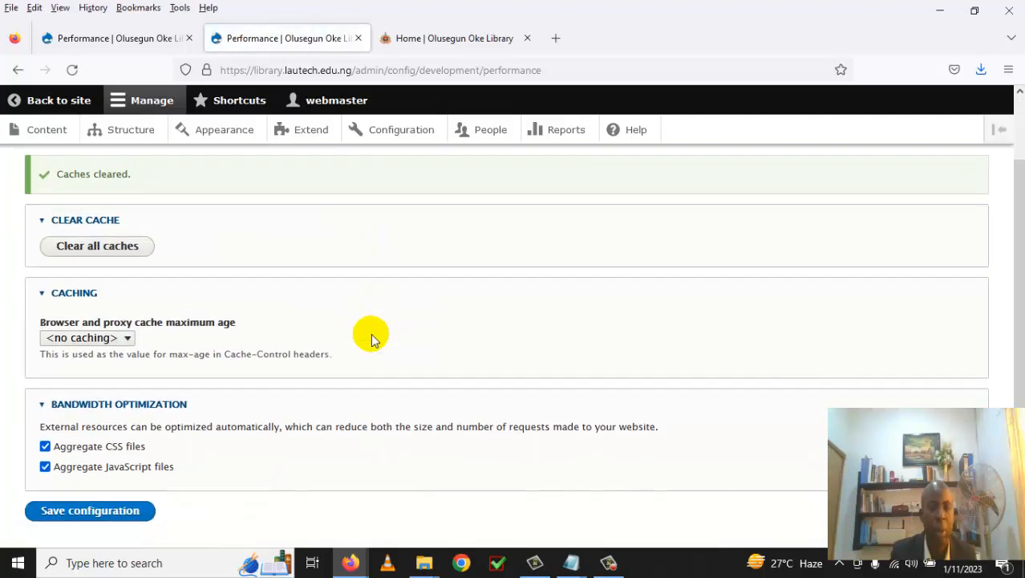
Reload the site's home page and check the pictures, names and unit text in its Staff Directory section.
left_click(452, 50)
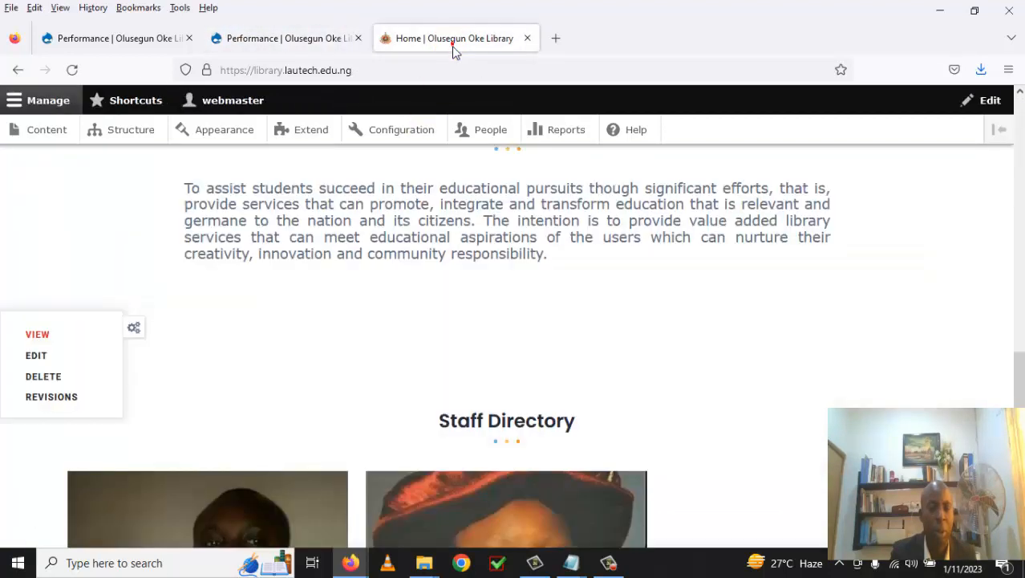
left_click(72, 70)
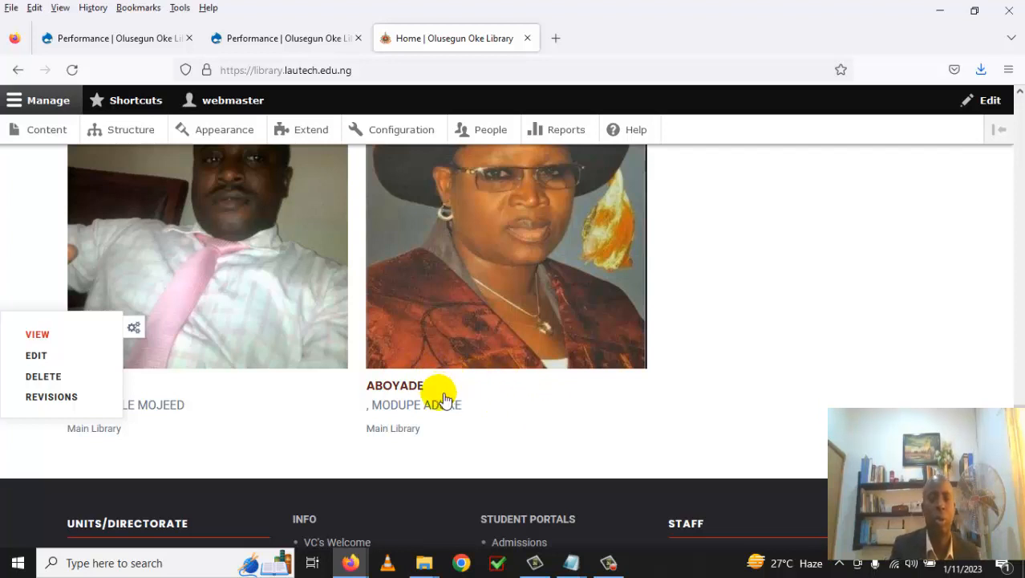
scroll(674, 314, "up", 3)
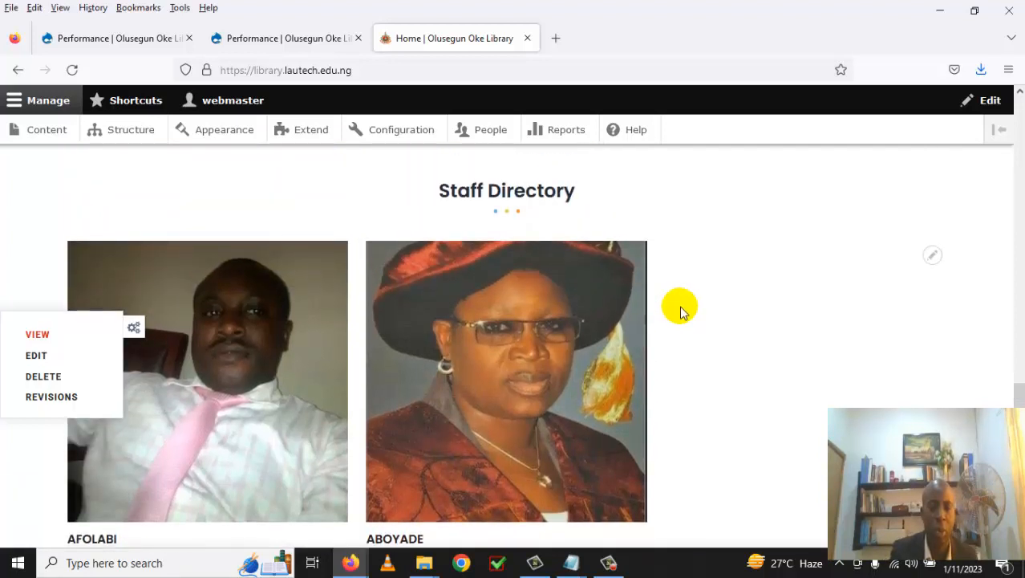
scroll(702, 366, "down", 2)
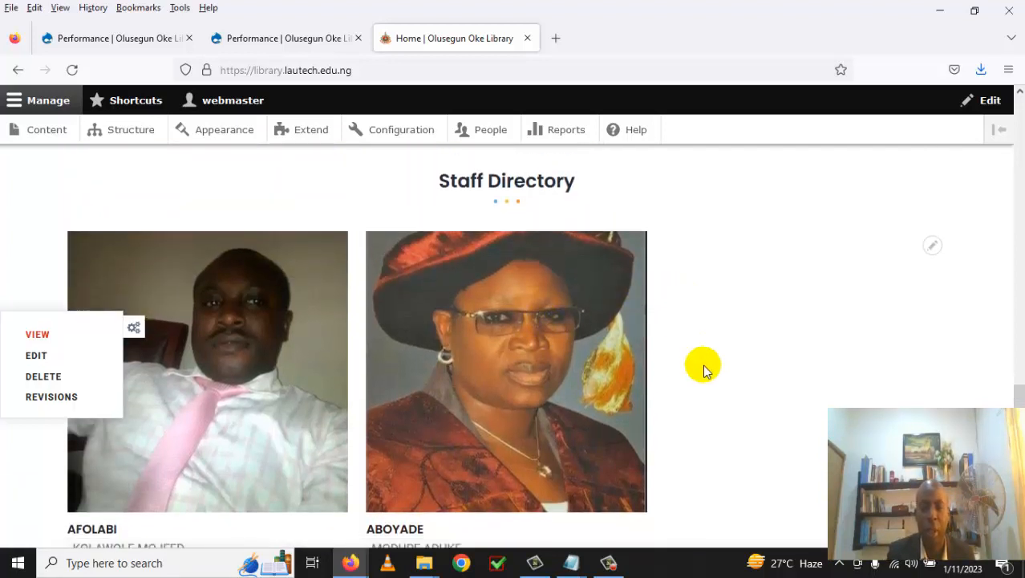
Open the second staff member's profile from the Staff Directory grid and examine its picture, contact info and qualifications.
left_click(523, 320)
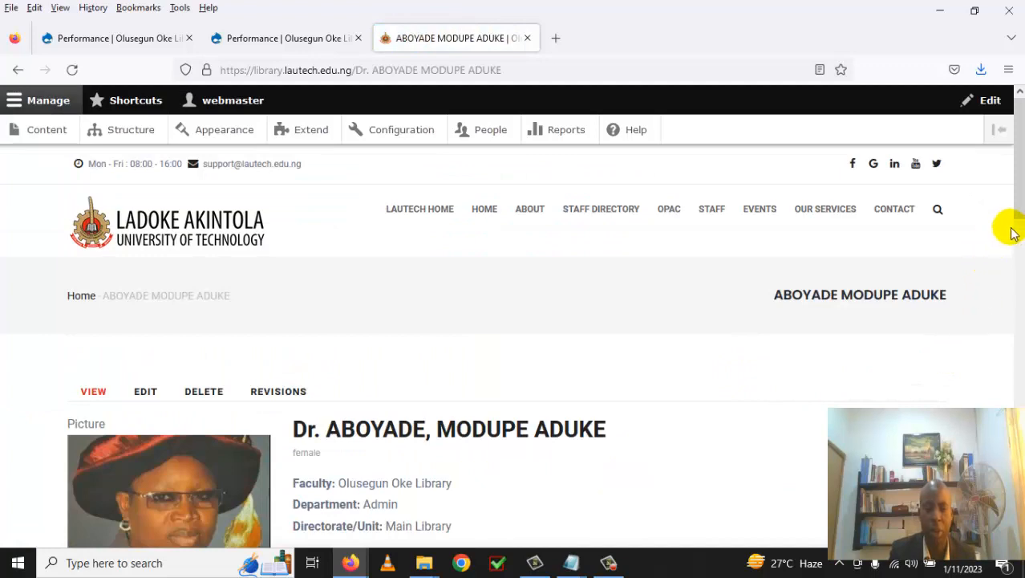
left_click_drag(1017, 213, 1007, 277)
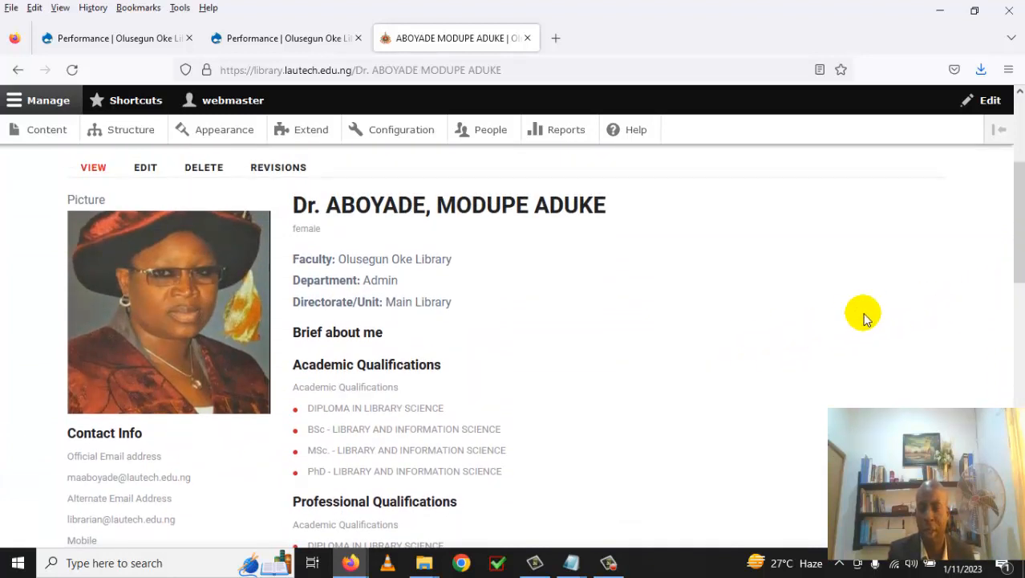
left_click_drag(1021, 279, 1023, 213)
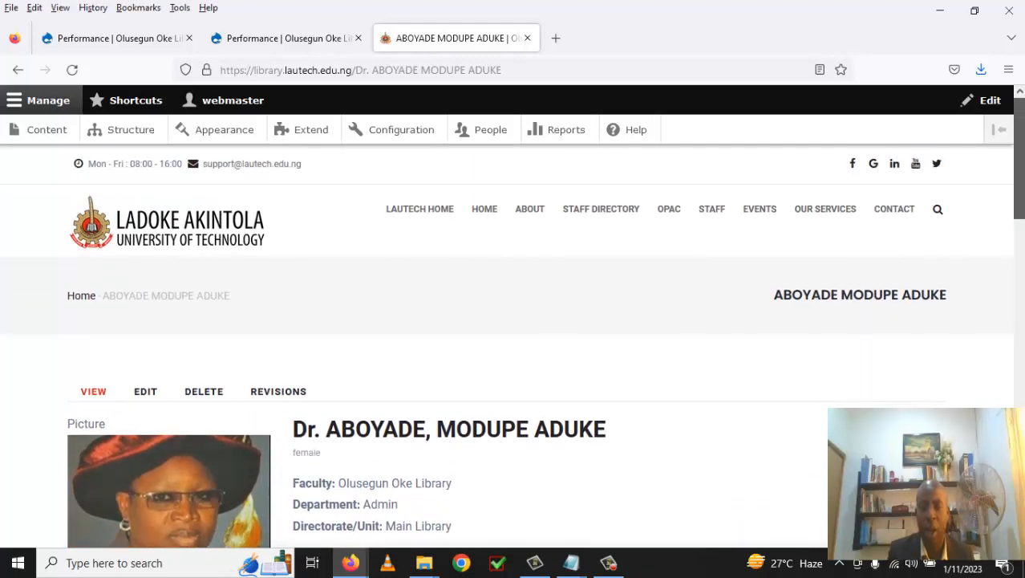
left_click_drag(1022, 213, 1020, 311)
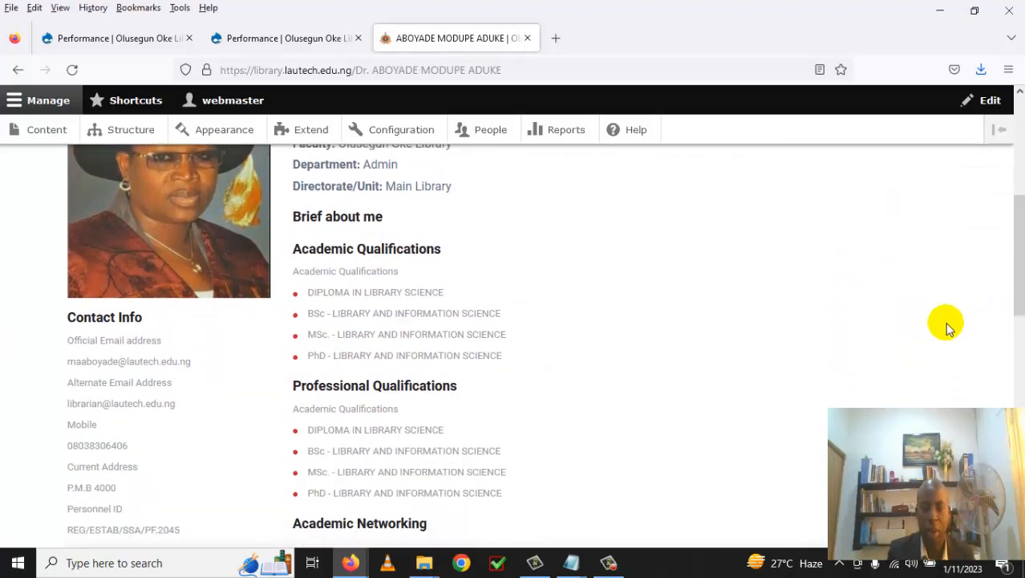
left_click(610, 565)
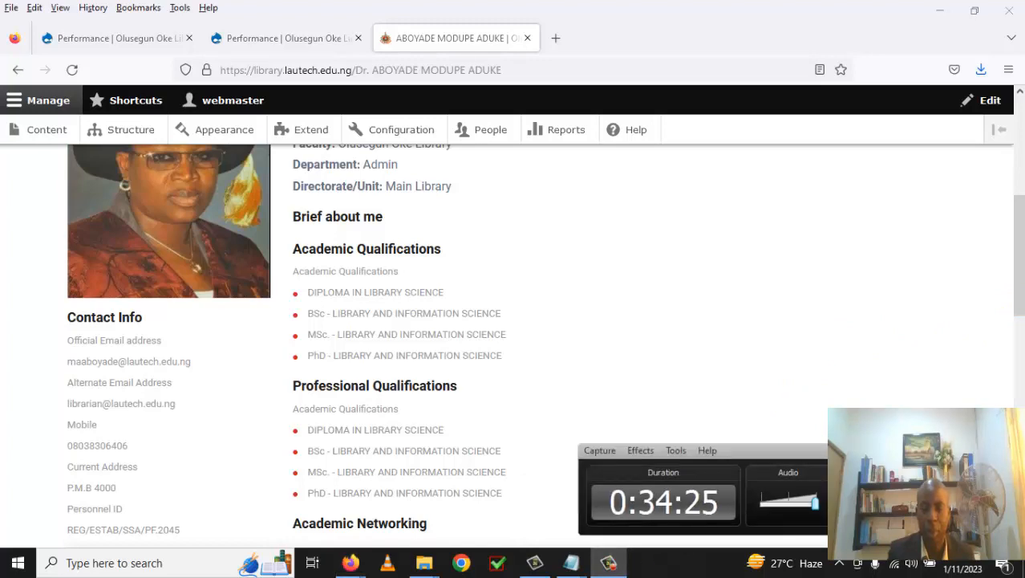